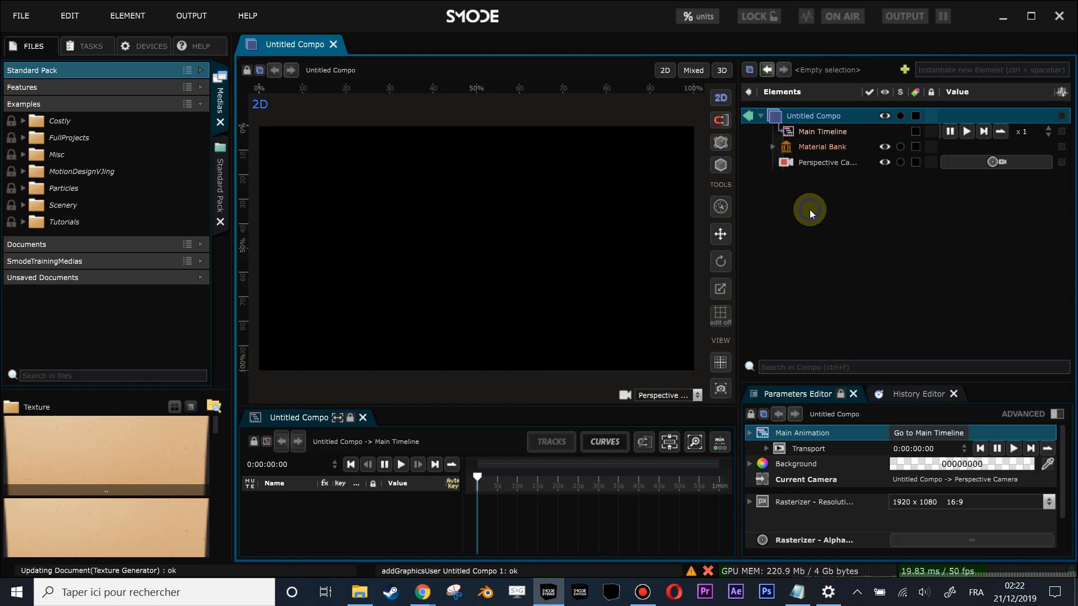
# Add a Particles 3D layer to the composition and show it in the 3D view
pyautogui.moveTo(763, 264)
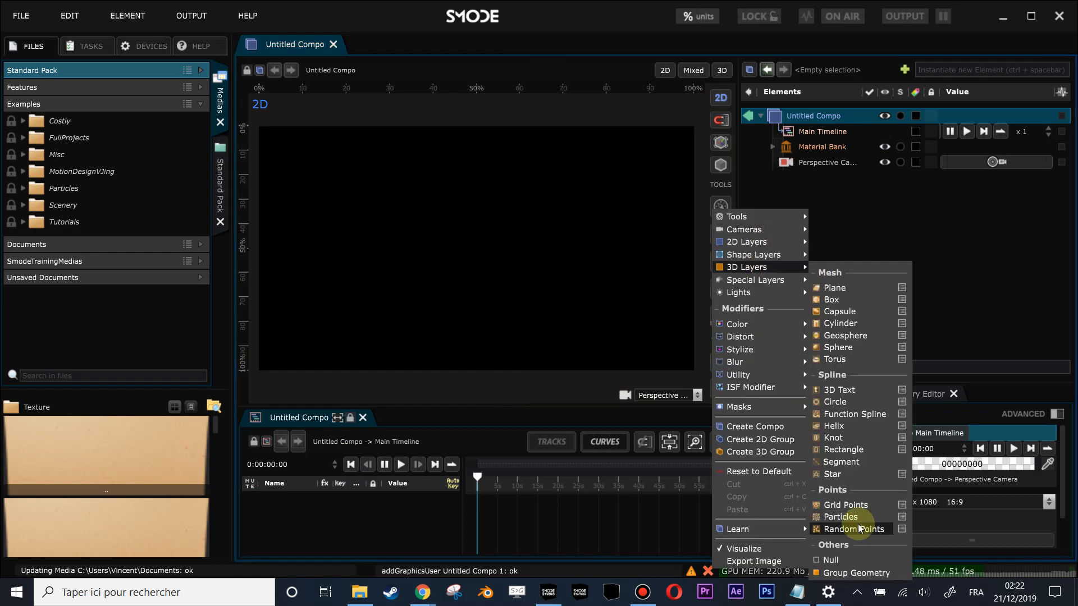
pyautogui.click(840, 517)
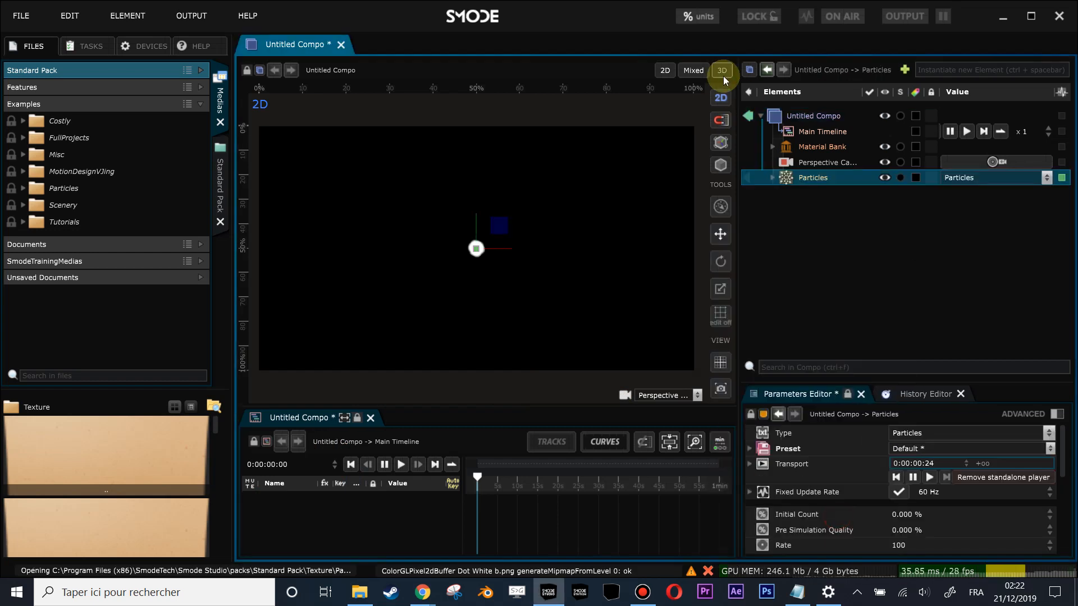
pyautogui.click(722, 70)
pyautogui.moveTo(507, 223); pyautogui.dragTo(505, 230)
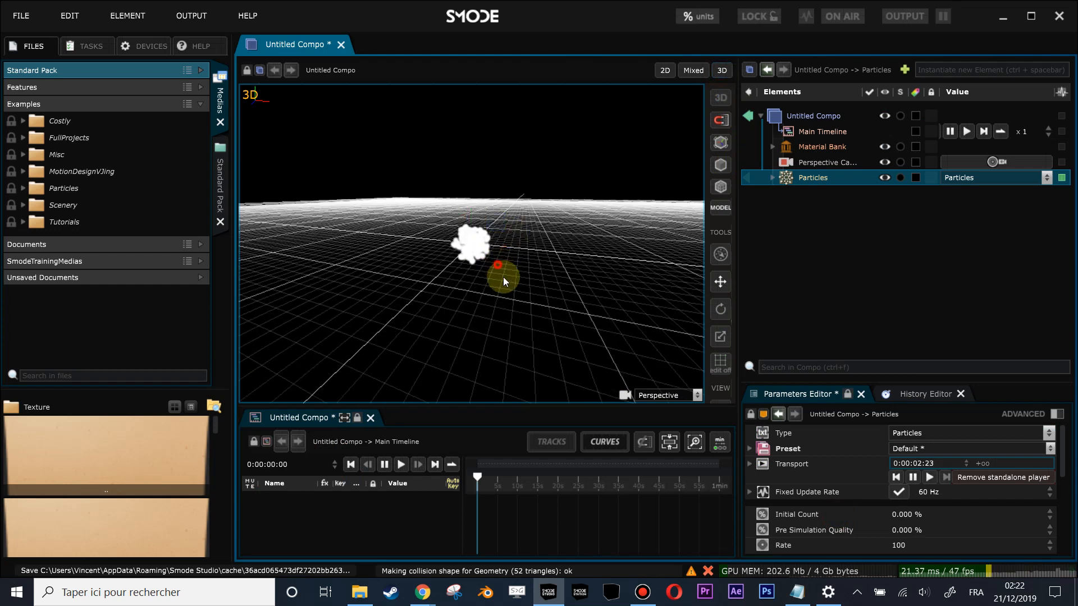
pyautogui.moveTo(503, 277); pyautogui.dragTo(505, 288)
pyautogui.scroll(2, 547, 242)
pyautogui.moveTo(547, 243); pyautogui.dragTo(525, 280)
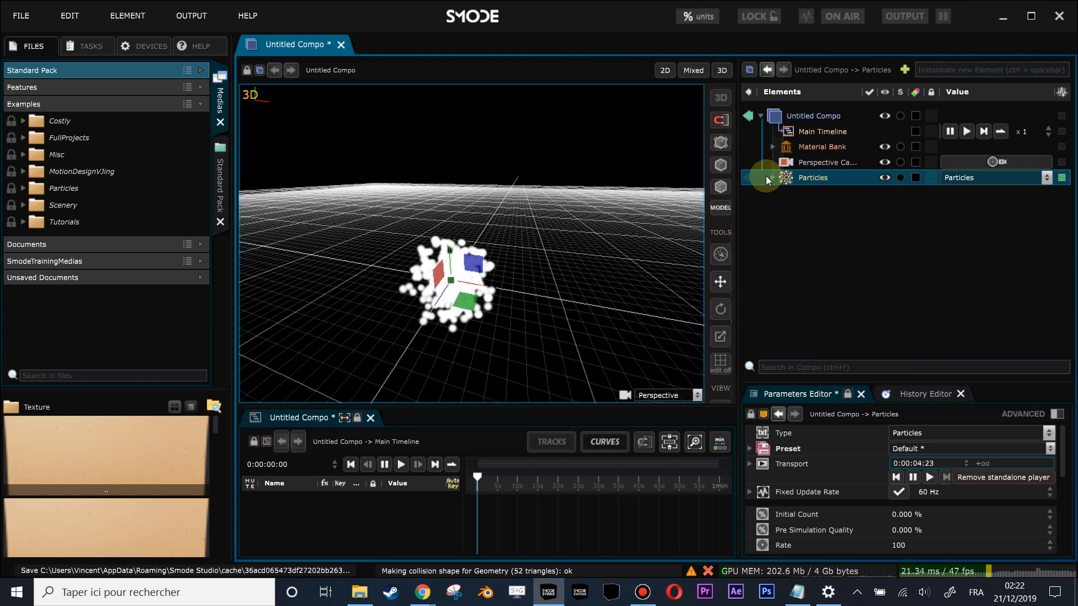
# Set the emission directions of the Particles layer to Parallel
pyautogui.click(771, 178)
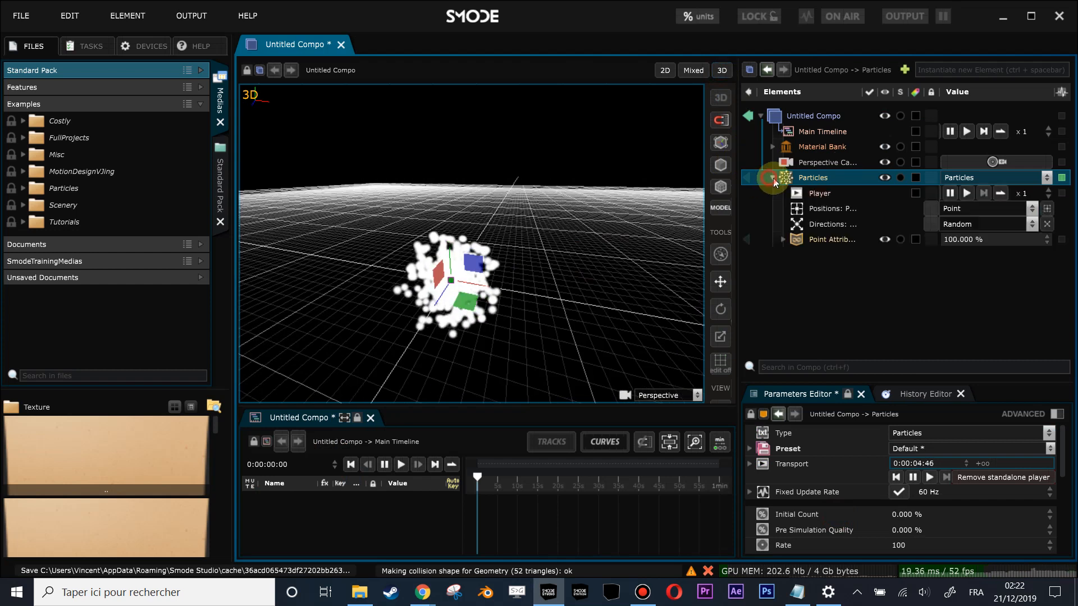
pyautogui.click(830, 224)
pyautogui.click(991, 223)
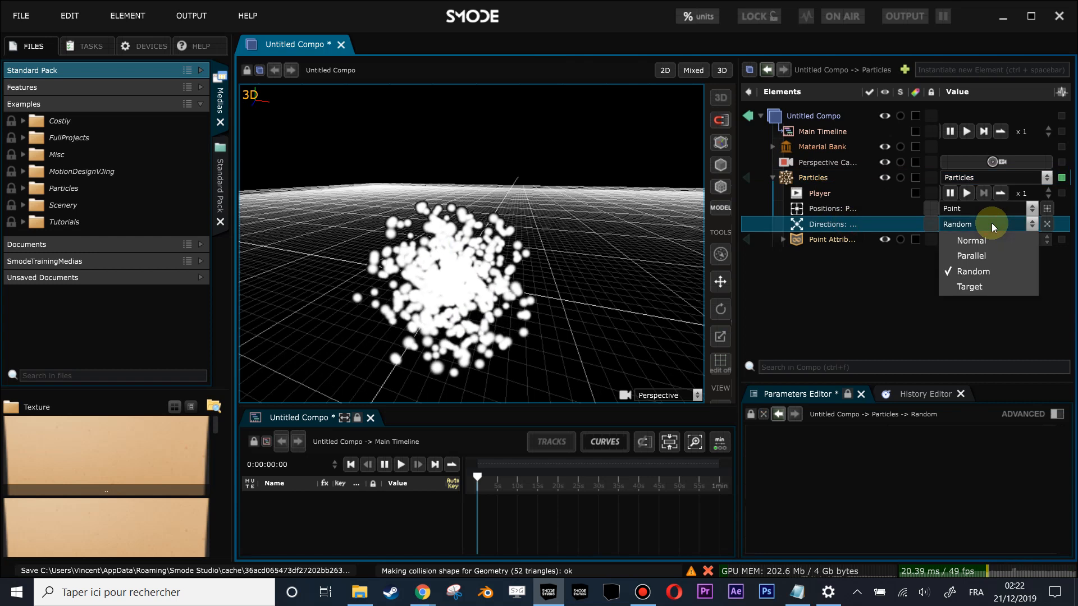
pyautogui.click(991, 255)
# Set the Particles layer's Initial Count to 100% and its Pre Simulation Quality to 32.7%
pyautogui.click(813, 178)
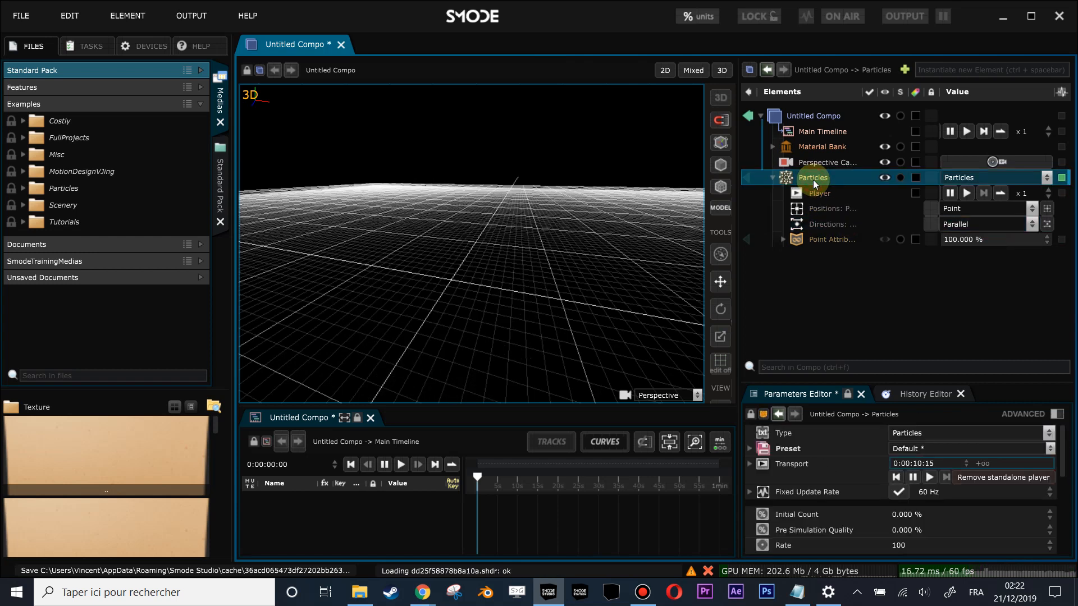
pyautogui.moveTo(913, 383); pyautogui.dragTo(913, 308)
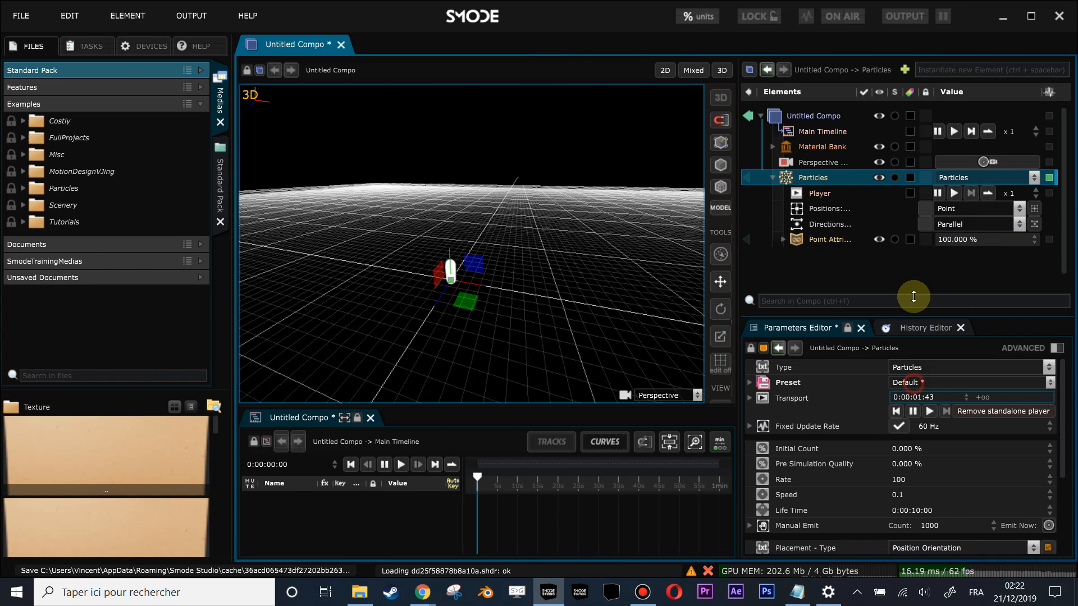
pyautogui.moveTo(906, 423)
pyautogui.mouseDown()
pyautogui.moveTo(942, 420)
pyautogui.moveTo(916, 439)
pyautogui.mouseUp()
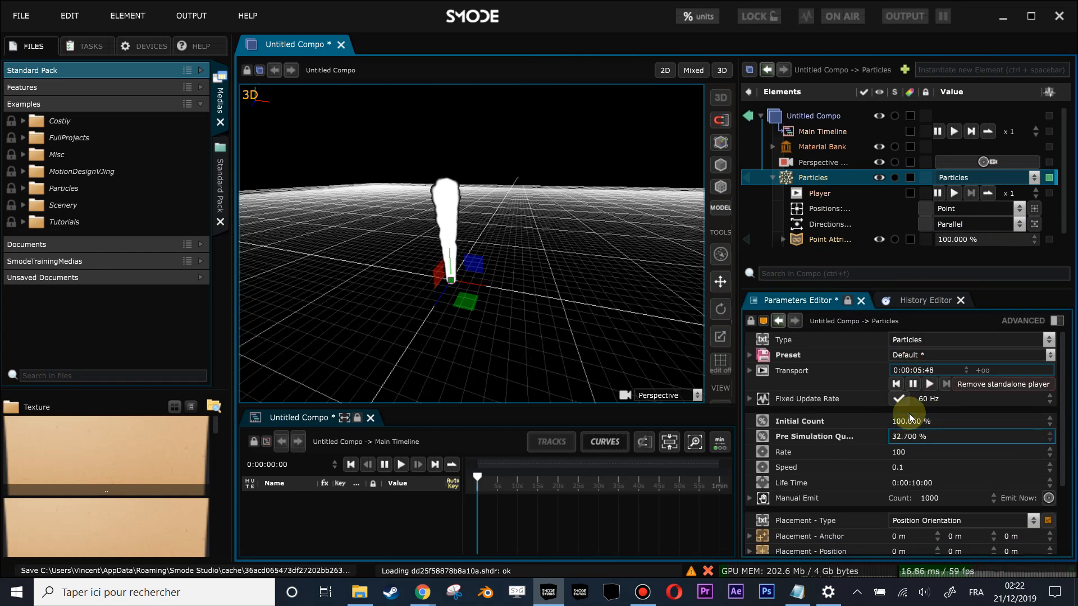
pyautogui.doubleClick(808, 172)
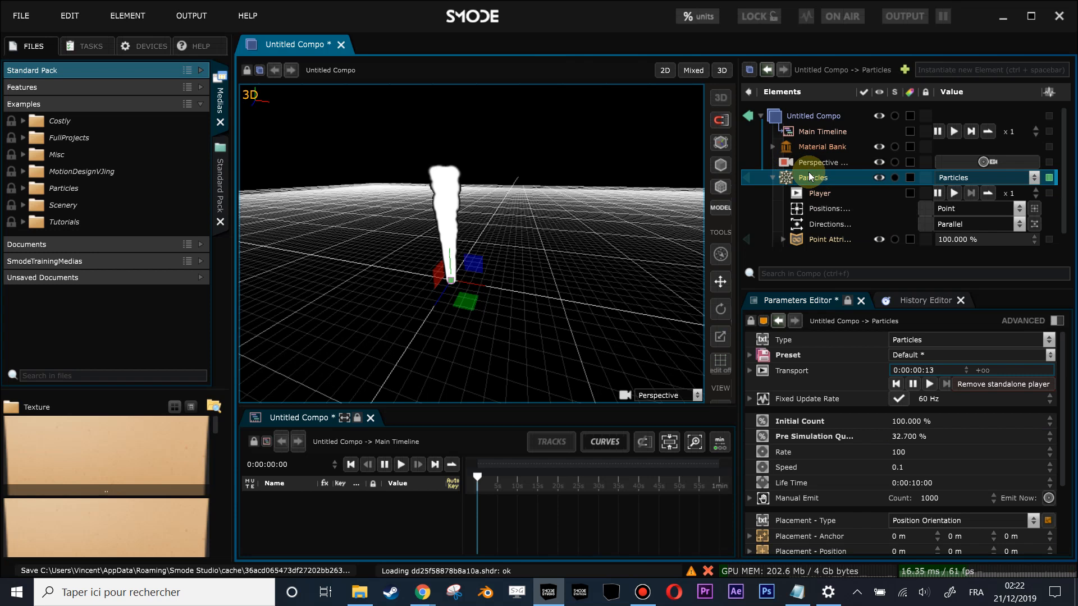
# Set the emission Rate of the Particles layer to 0.5
pyautogui.click(826, 226)
pyautogui.moveTo(504, 264); pyautogui.dragTo(533, 289)
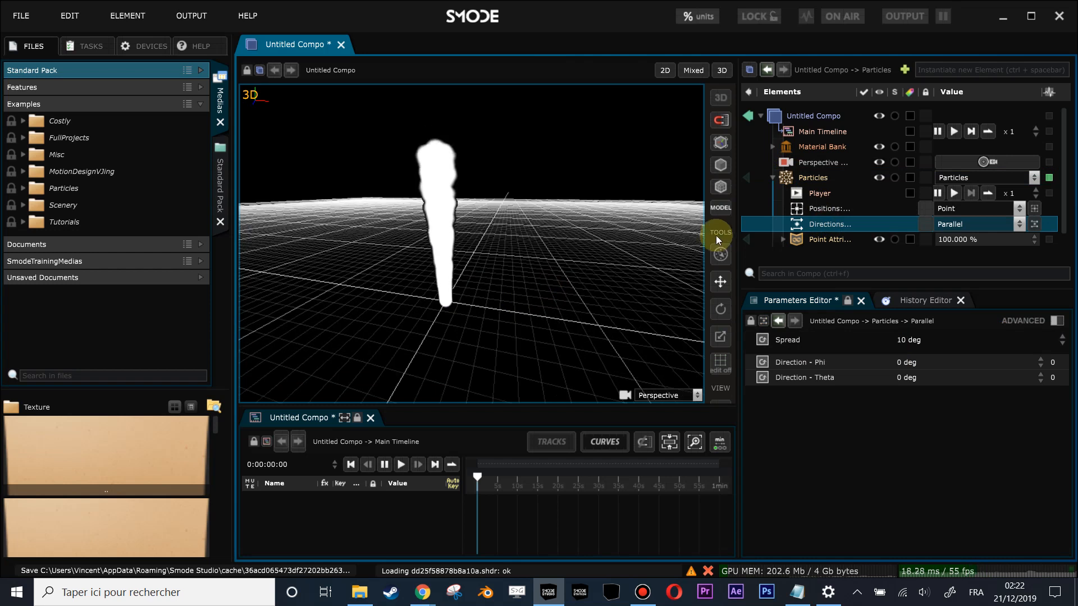
pyautogui.click(787, 177)
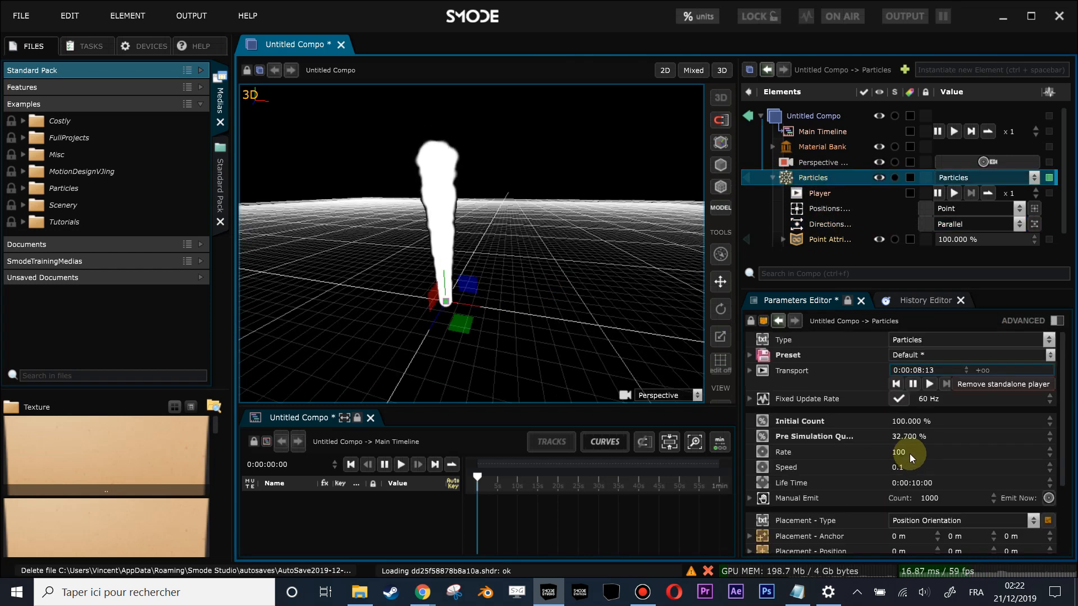
pyautogui.doubleClick(908, 453)
pyautogui.write('.5')
pyautogui.press('Return')
pyautogui.click(814, 179)
pyautogui.scroll(3, 534, 208)
pyautogui.moveTo(535, 209); pyautogui.dragTo(527, 233)
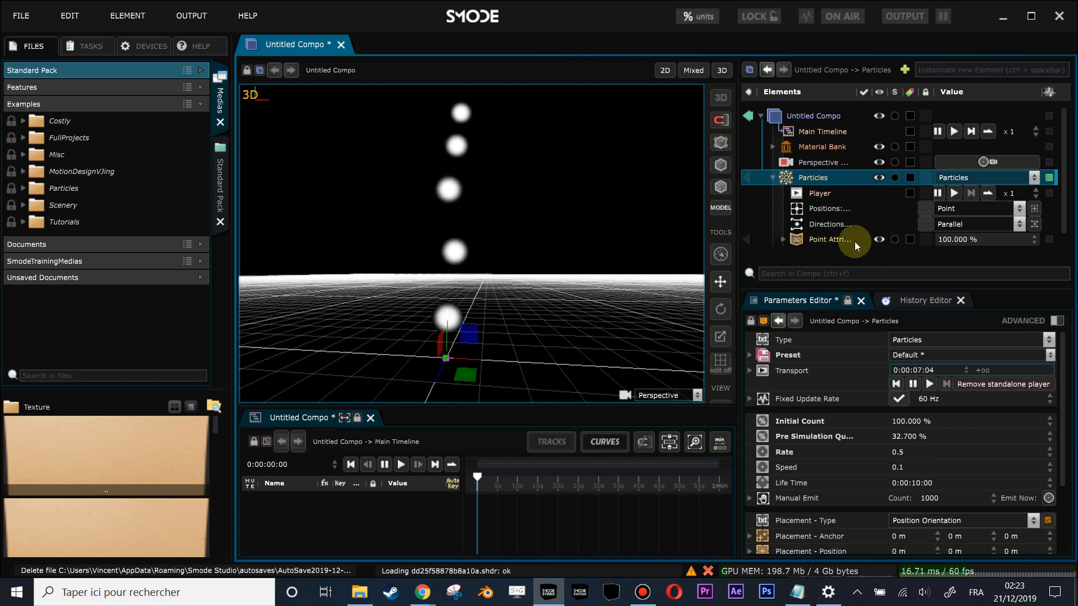
# Set the Speed of the particles to 1
pyautogui.doubleClick(910, 470)
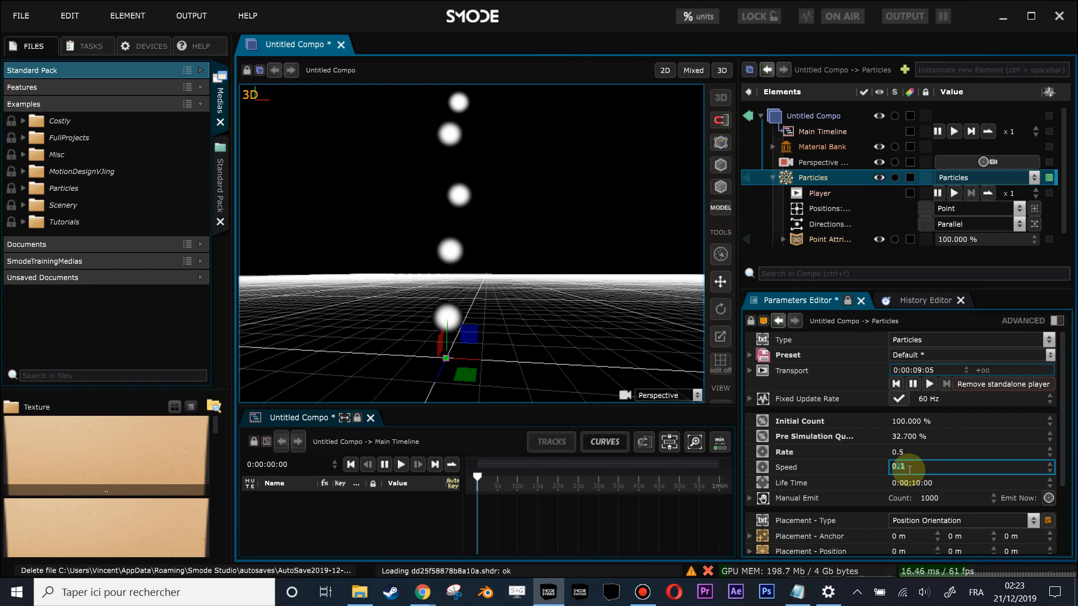
pyautogui.write('1')
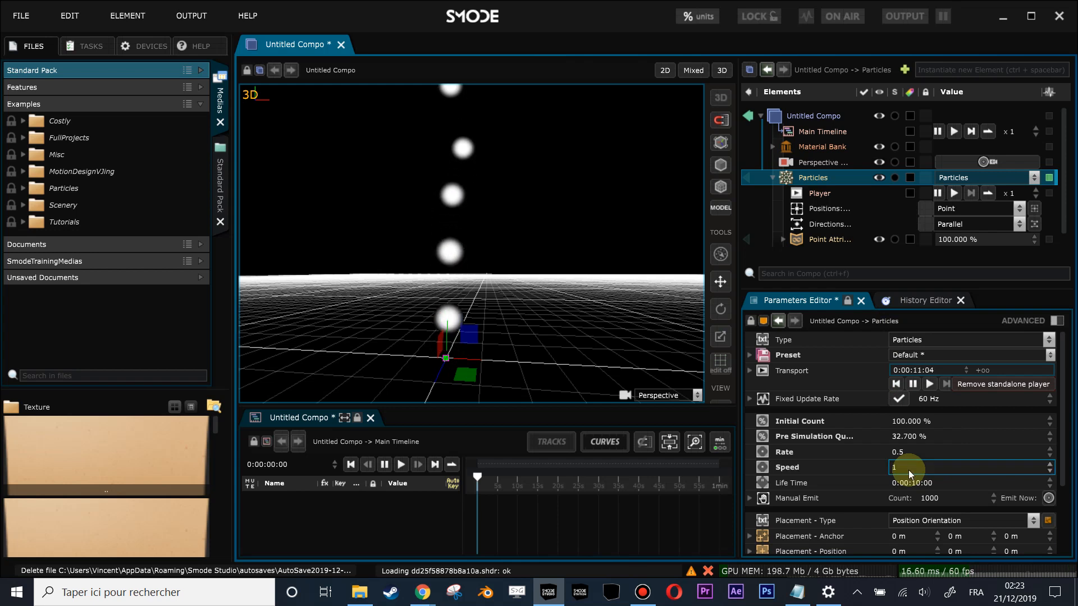
pyautogui.moveTo(683, 369); pyautogui.dragTo(538, 308)
pyautogui.moveTo(510, 228); pyautogui.dragTo(471, 221)
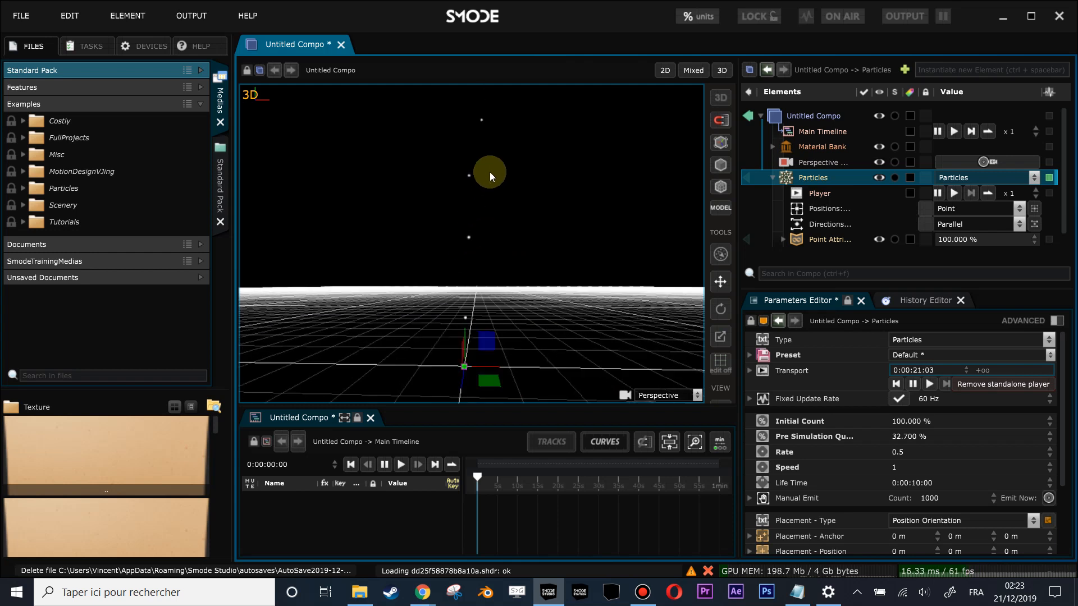
pyautogui.moveTo(489, 171); pyautogui.dragTo(487, 188)
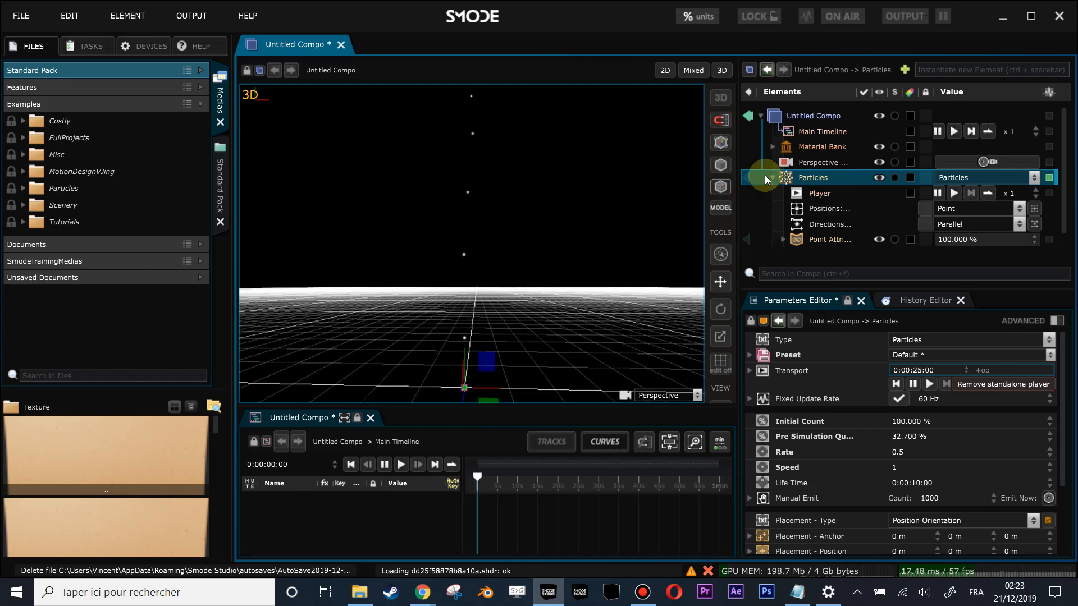
# Switch to the 2D view and add a Video Input 2D layer to the composition
pyautogui.click(668, 71)
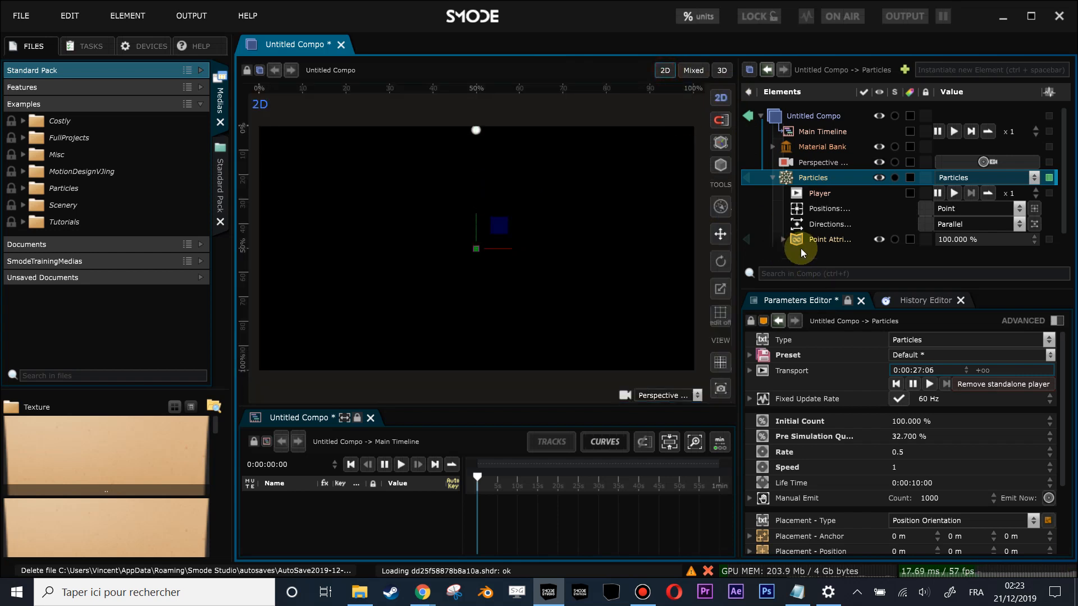
pyautogui.rightClick(800, 248)
pyautogui.moveTo(757, 275)
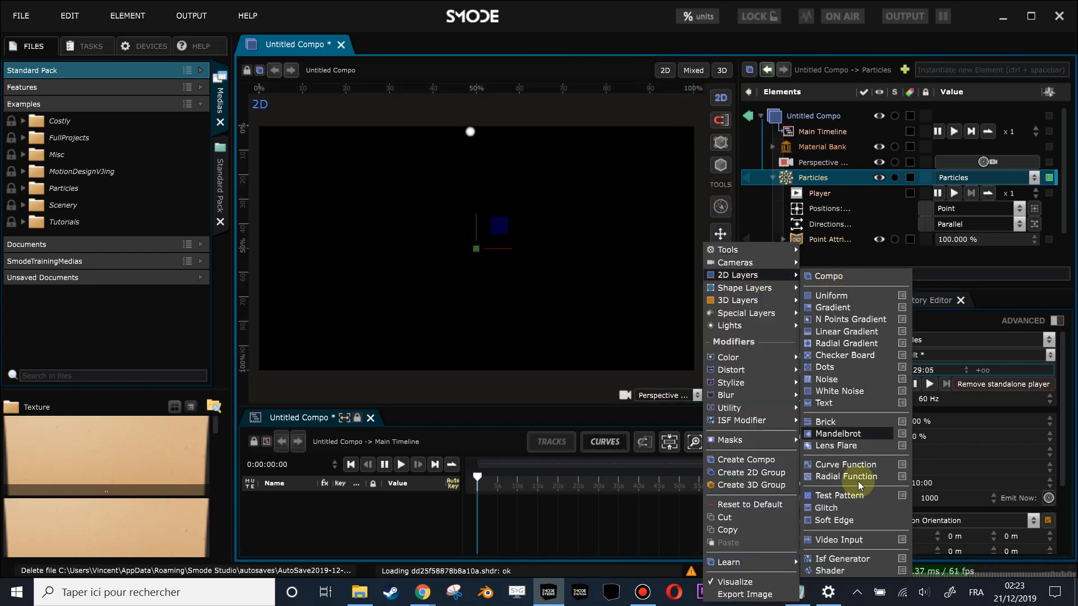
pyautogui.click(838, 540)
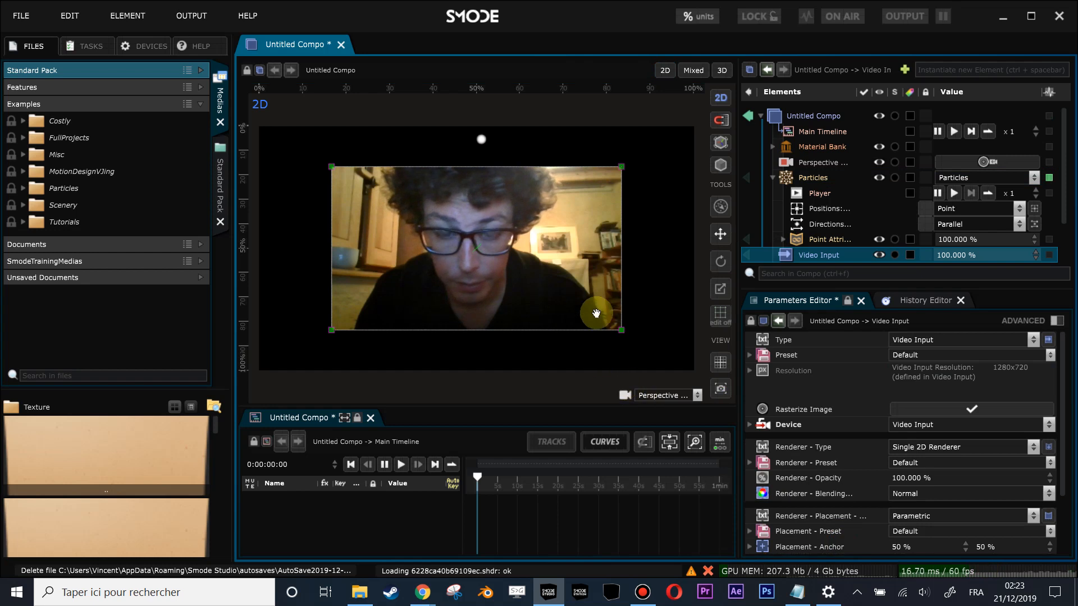
# Place the Video Input layer above Particles in the element list and shrink its image to about 35% of the canvas width in the upper-left area
pyautogui.moveTo(583, 280); pyautogui.dragTo(565, 260)
pyautogui.moveTo(791, 255); pyautogui.dragTo(799, 172)
pyautogui.moveTo(572, 306); pyautogui.dragTo(433, 228)
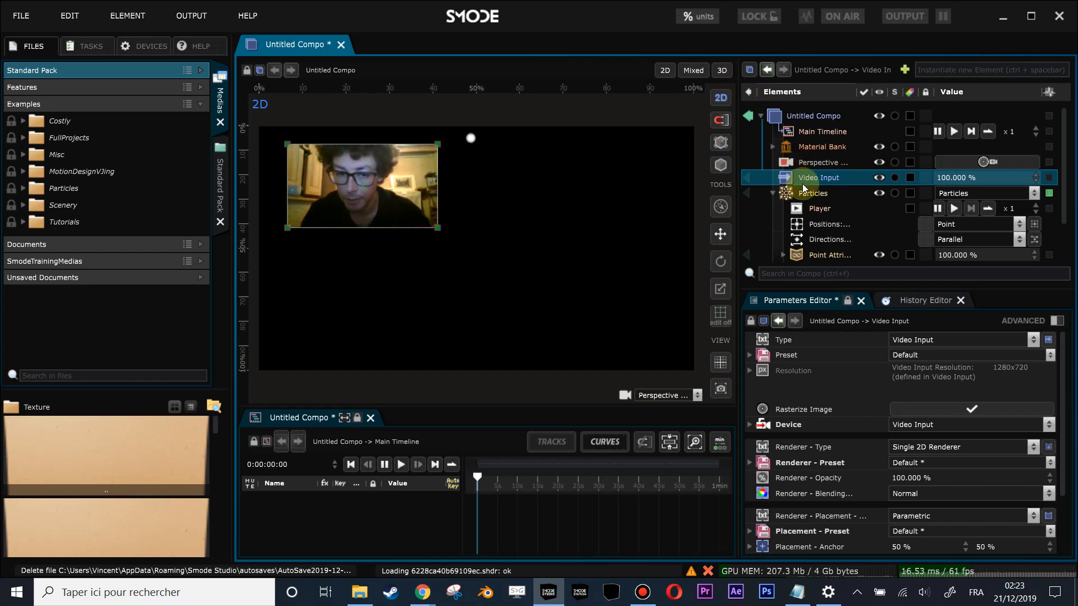
# Hide the Video Input layer
pyautogui.press('h')
pyautogui.click(773, 193)
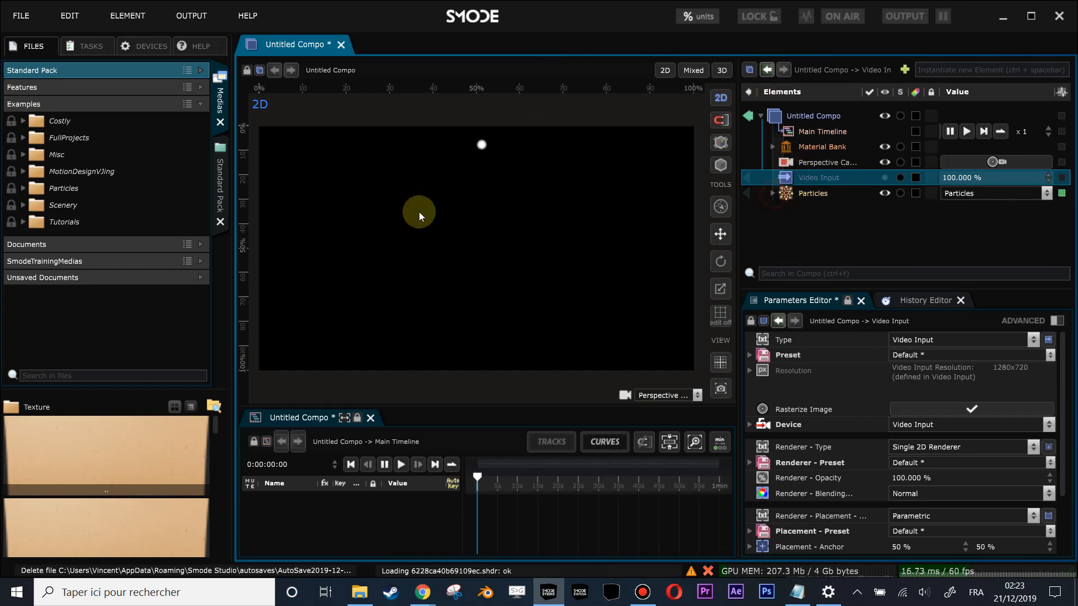
pyautogui.click(773, 193)
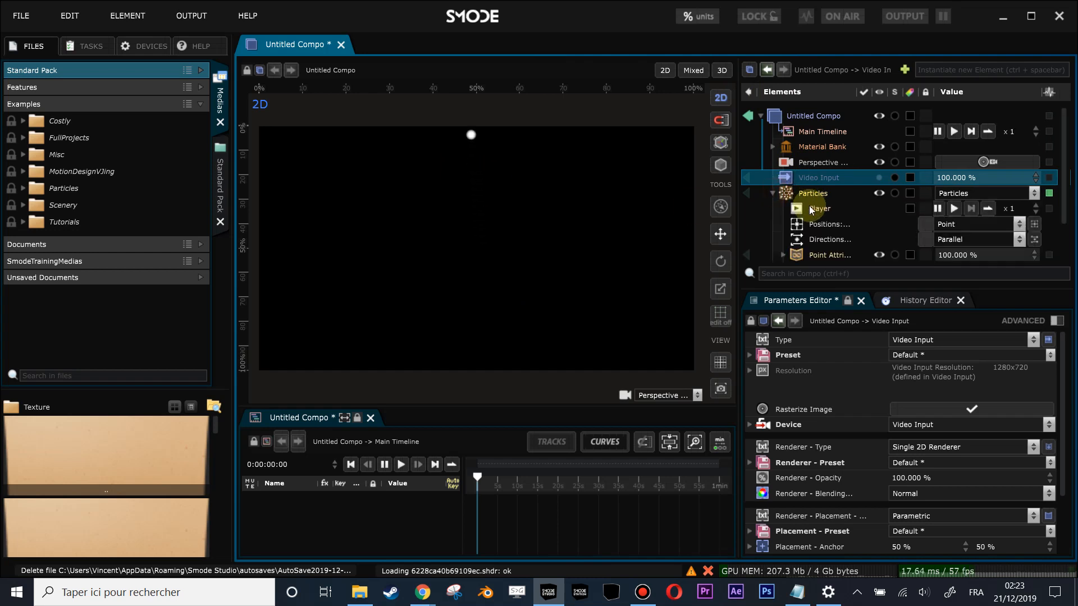
# Add an Age rule to the Particles layer with a 99% condition threshold, and return to the 3D view
pyautogui.click(803, 195)
pyautogui.rightClick(803, 196)
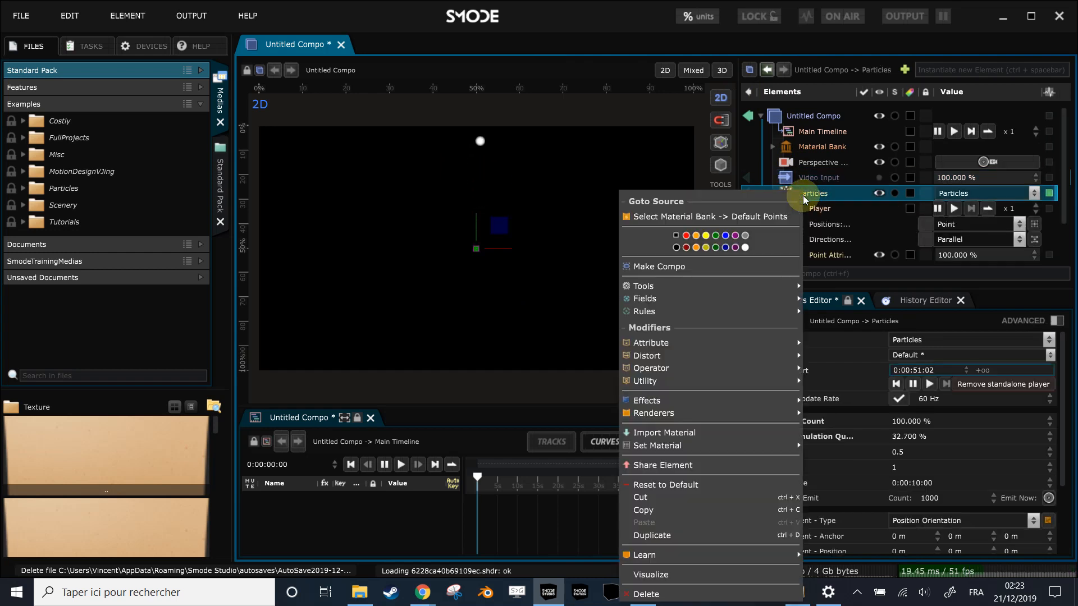
pyautogui.moveTo(729, 311)
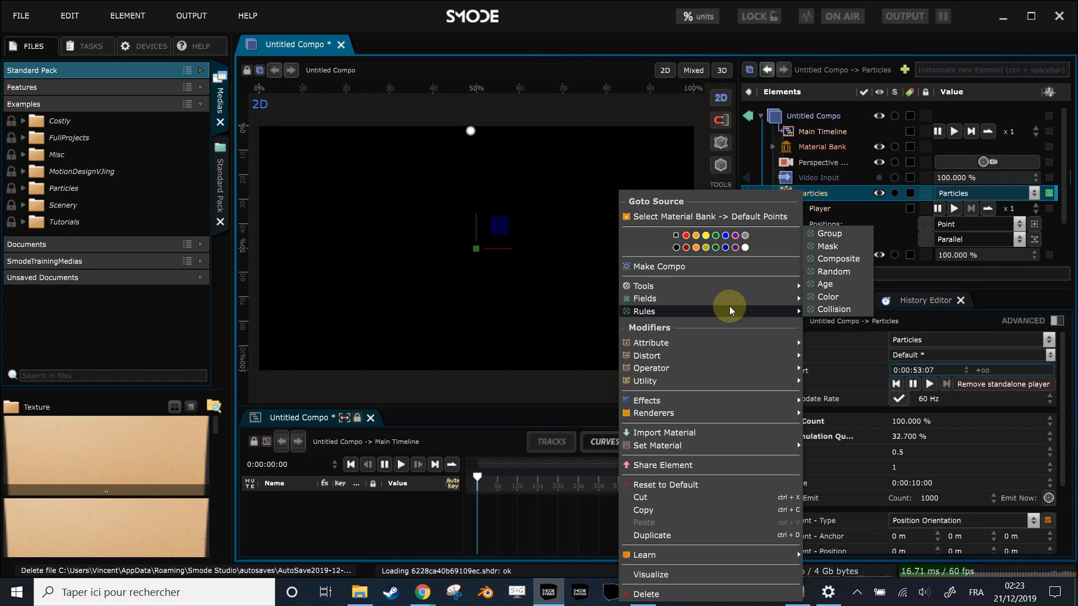
pyautogui.click(843, 285)
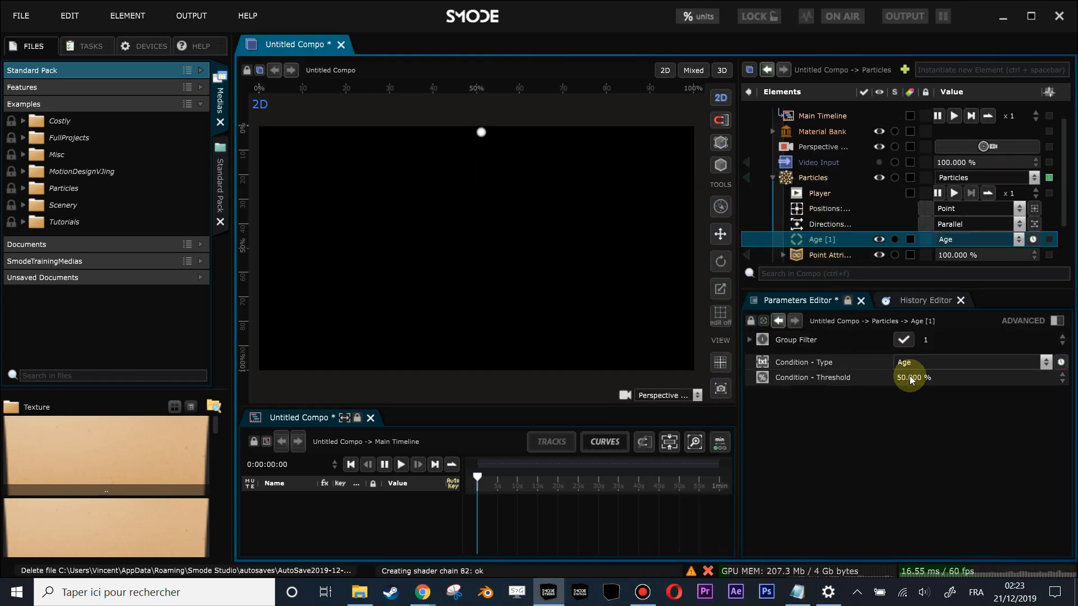
pyautogui.doubleClick(909, 378)
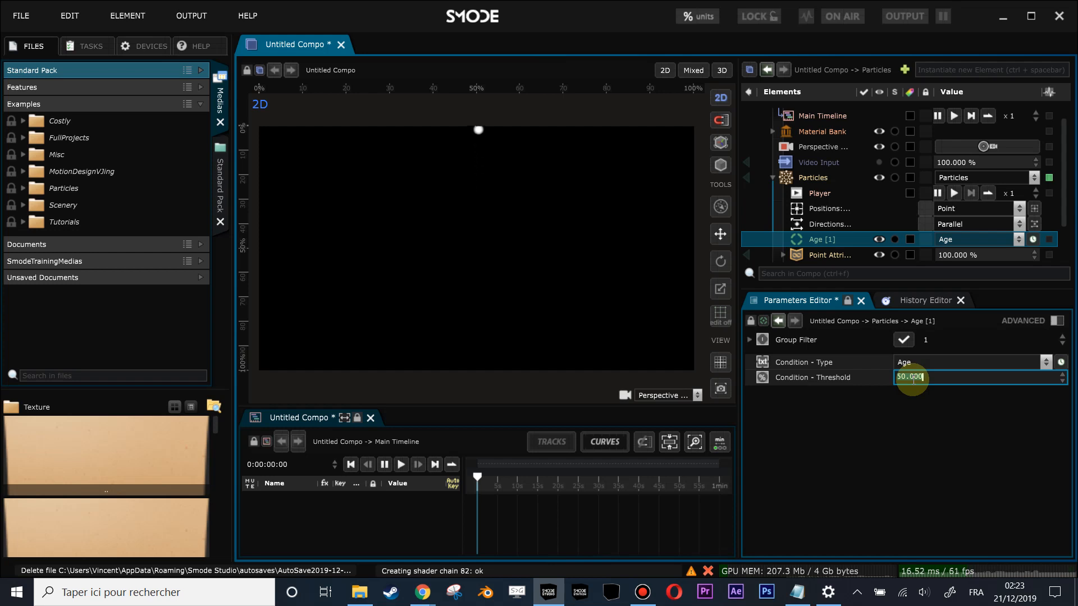
pyautogui.write('99')
pyautogui.press('Return')
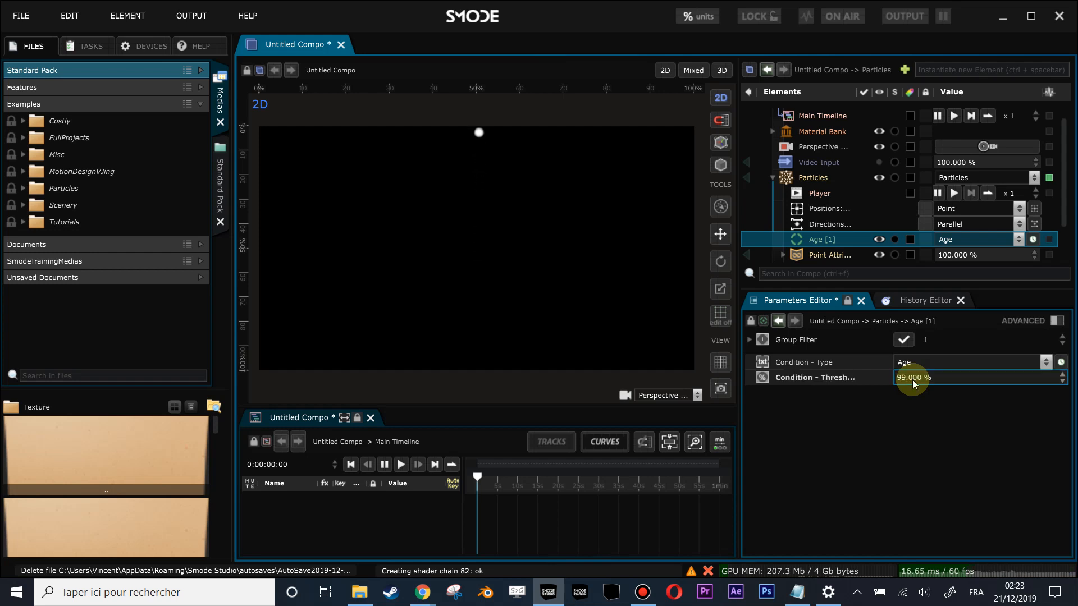
pyautogui.click(723, 70)
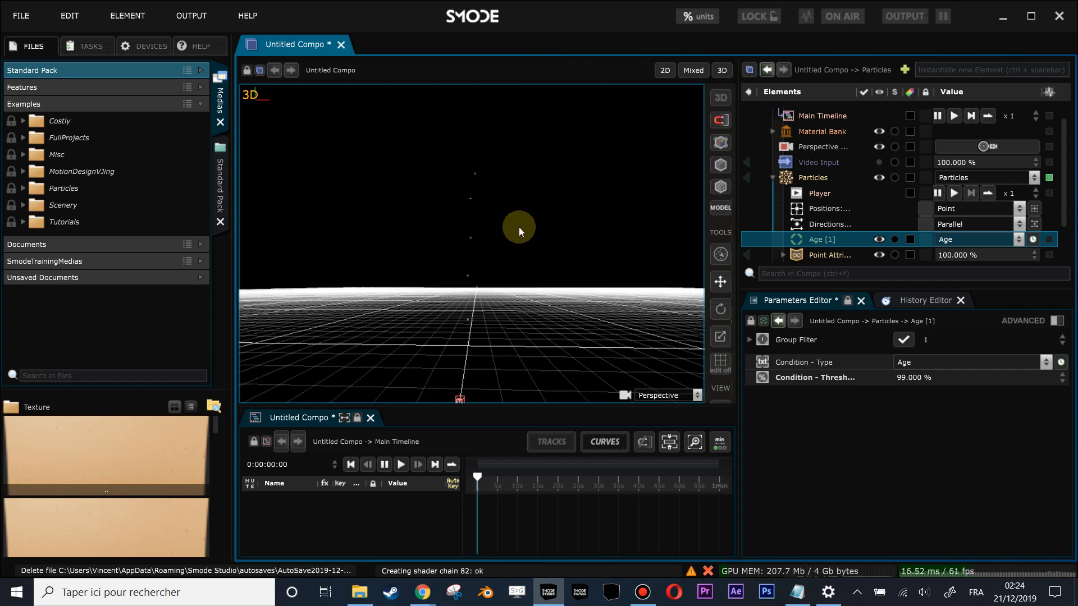
pyautogui.rightClick(816, 242)
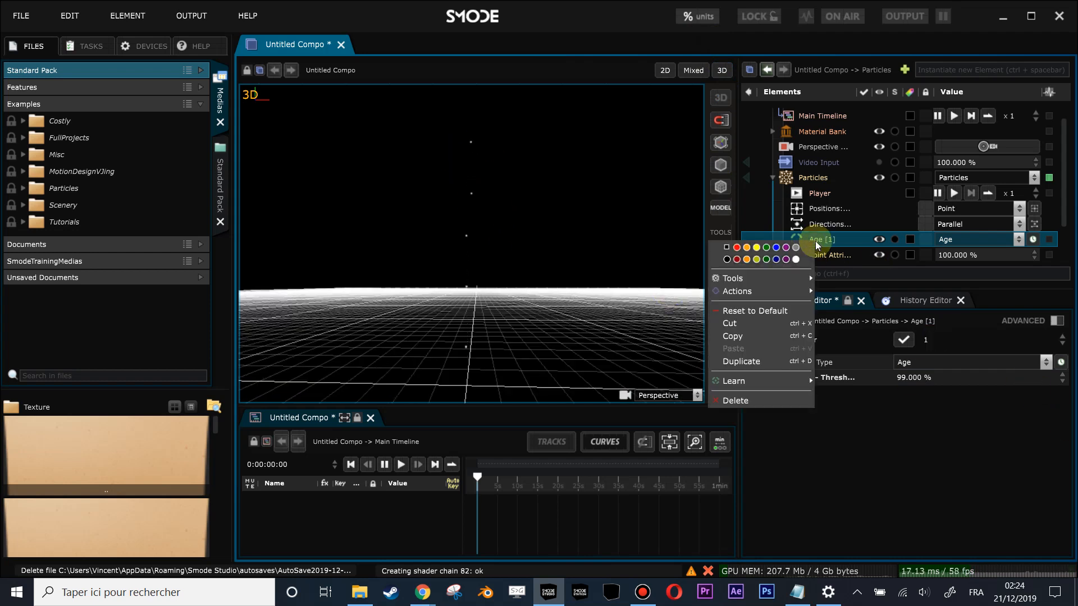
pyautogui.moveTo(760, 296)
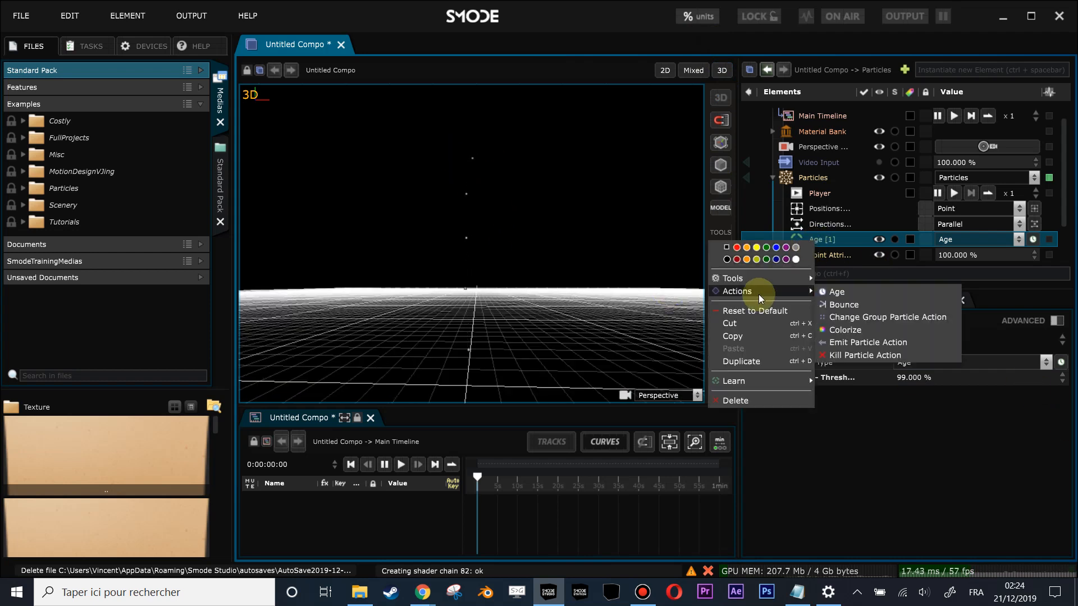
pyautogui.click(818, 243)
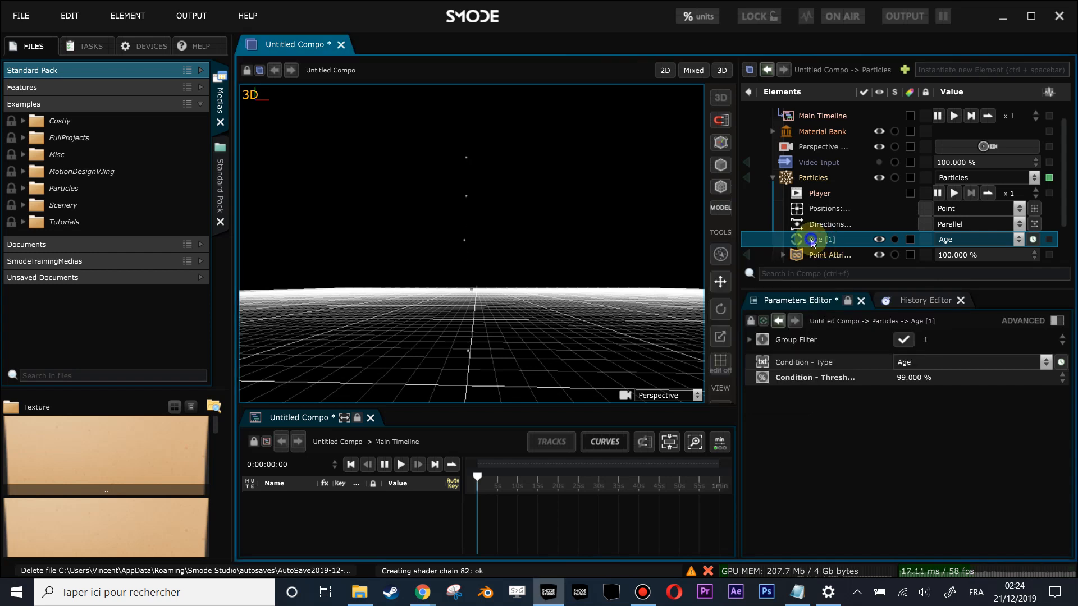
pyautogui.rightClick(812, 242)
pyautogui.moveTo(774, 291)
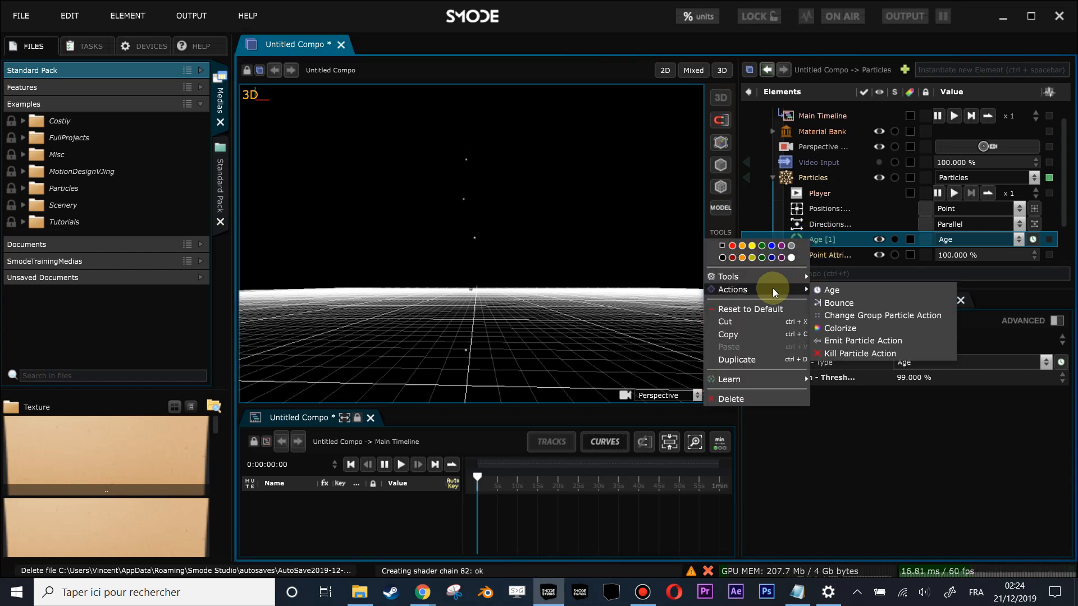
pyautogui.click(823, 242)
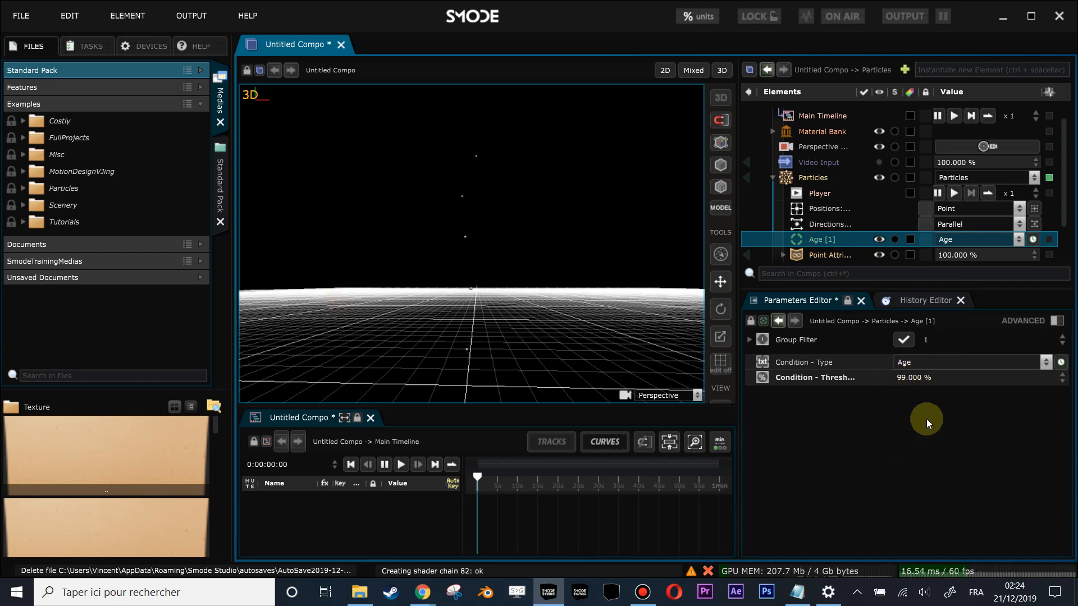
# Add an Emit Particle Action to the Age rule of the Particles layer
pyautogui.click(811, 179)
pyautogui.scroll(-1, 925, 466)
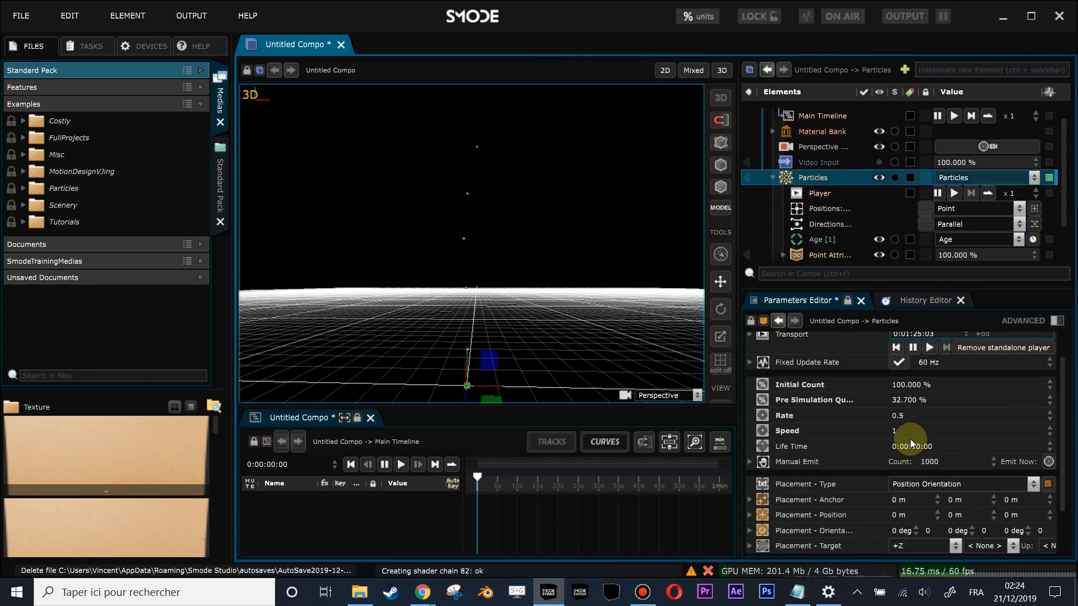
pyautogui.click(823, 241)
pyautogui.rightClick(824, 241)
pyautogui.moveTo(778, 291)
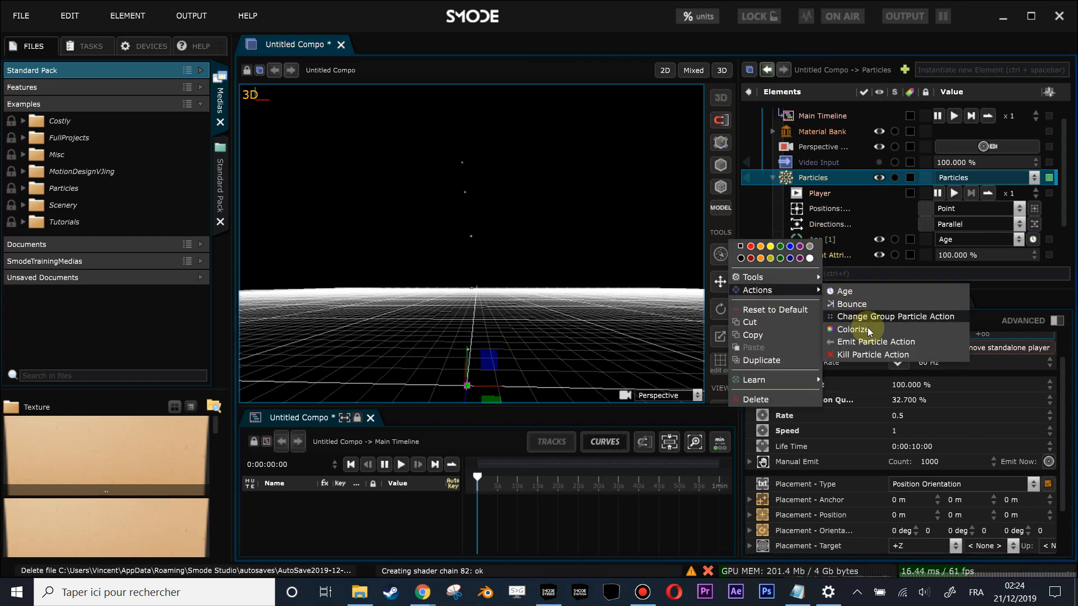
pyautogui.click(852, 341)
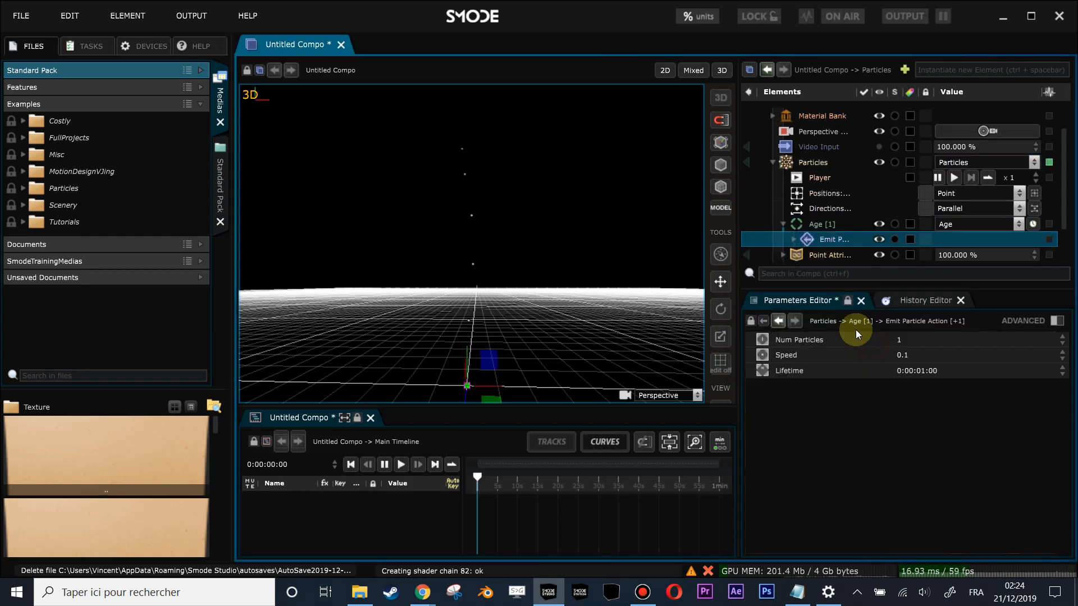
# Set the Emit Particle Action's speed to 1 and its number of particles to 5
pyautogui.click(911, 362)
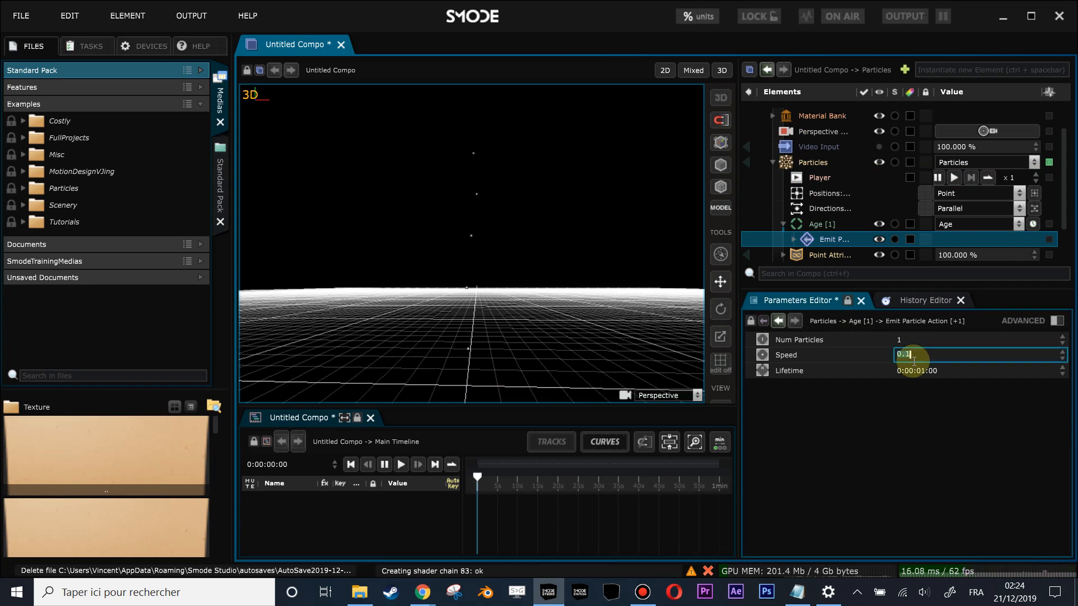
pyautogui.click(913, 341)
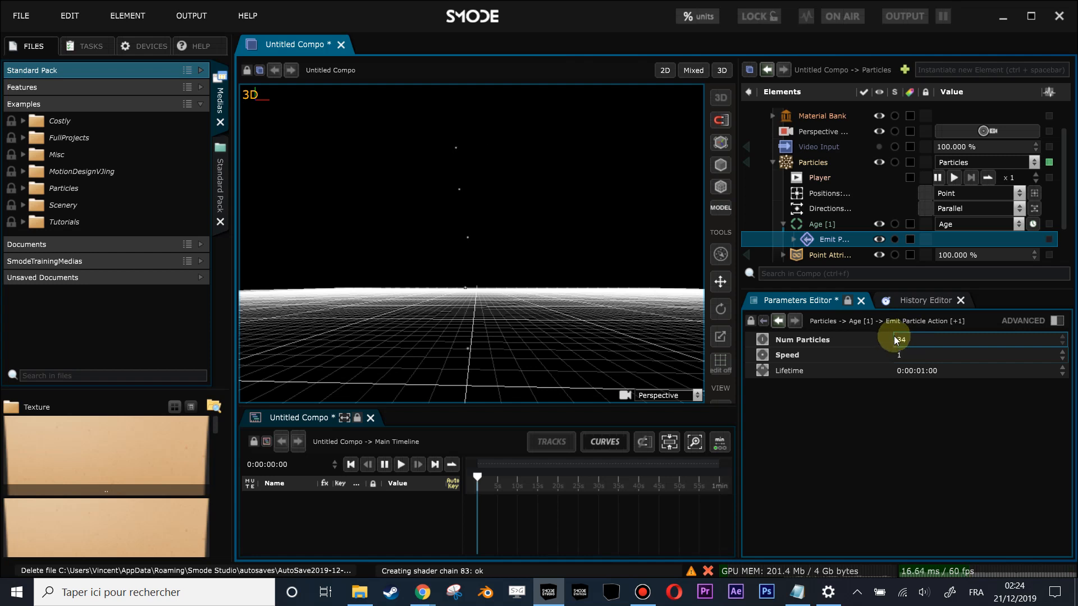
pyautogui.doubleClick(916, 340)
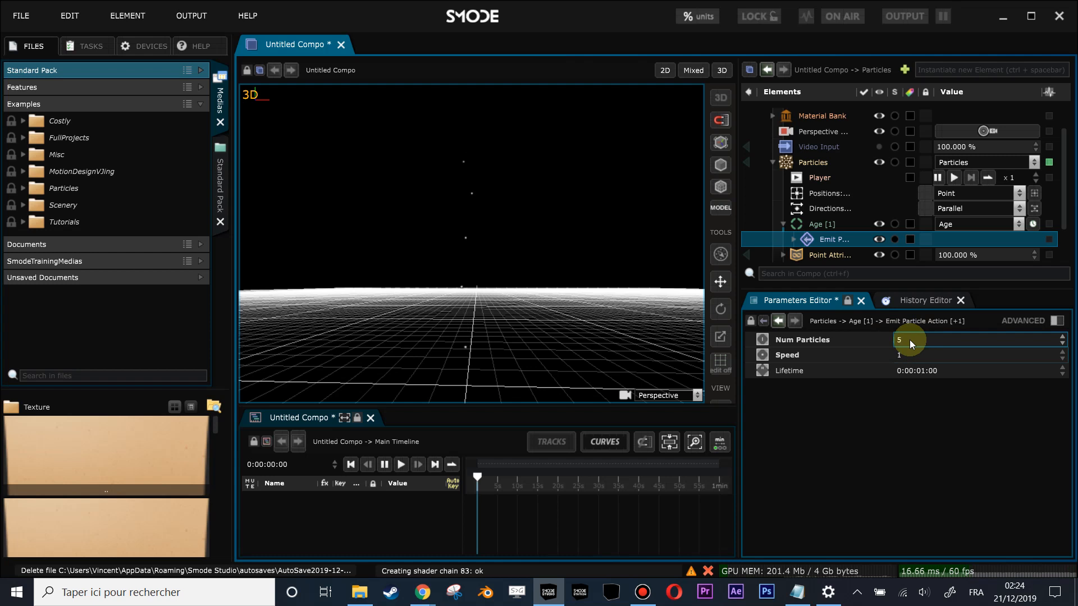
# Set the object-space size of the Default Points material in the Material Bank to 0.34 m
pyautogui.click(814, 162)
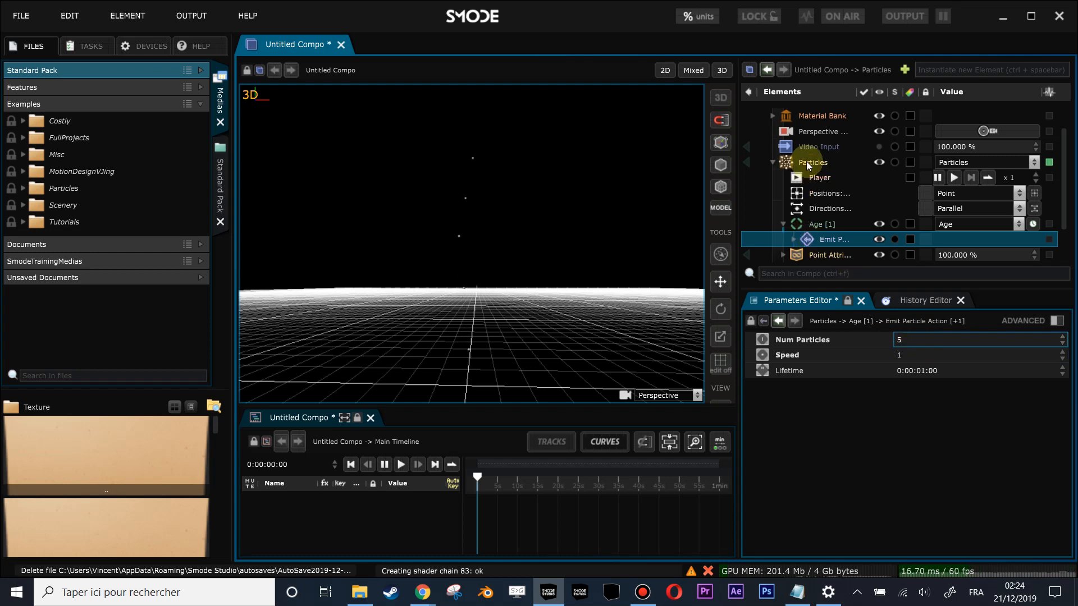
pyautogui.scroll(-3, 1017, 531)
pyautogui.scroll(2, 820, 151)
pyautogui.click(772, 148)
pyautogui.click(825, 178)
pyautogui.scroll(-2, 506, 187)
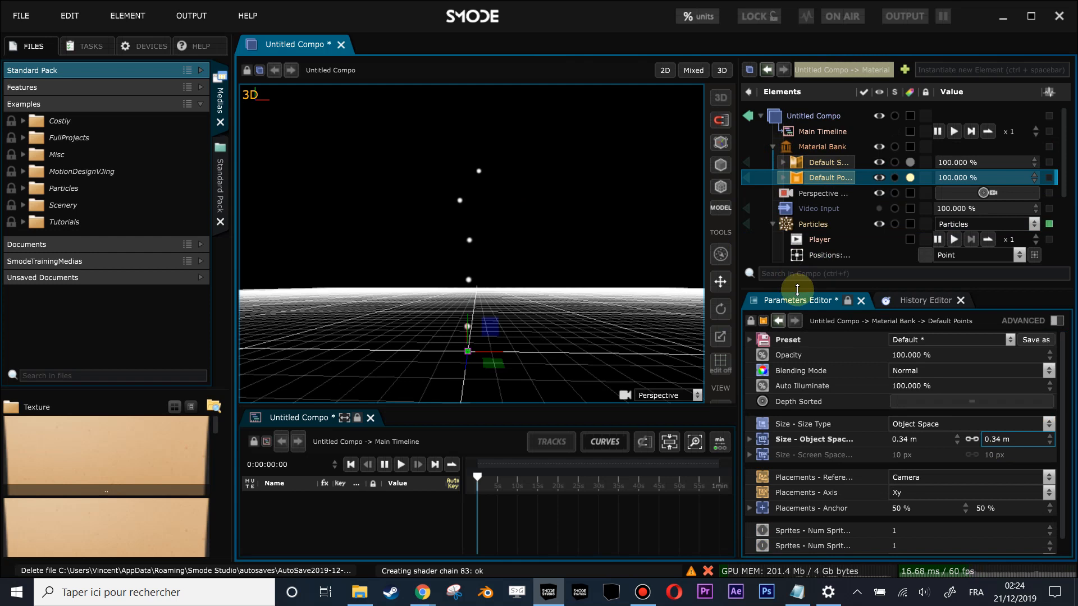
# Enlarge the element list in height and width, and expand the Emit Particle Action to inspect its group increase modifier
pyautogui.moveTo(797, 289); pyautogui.dragTo(797, 376)
pyautogui.scroll(2, 476, 160)
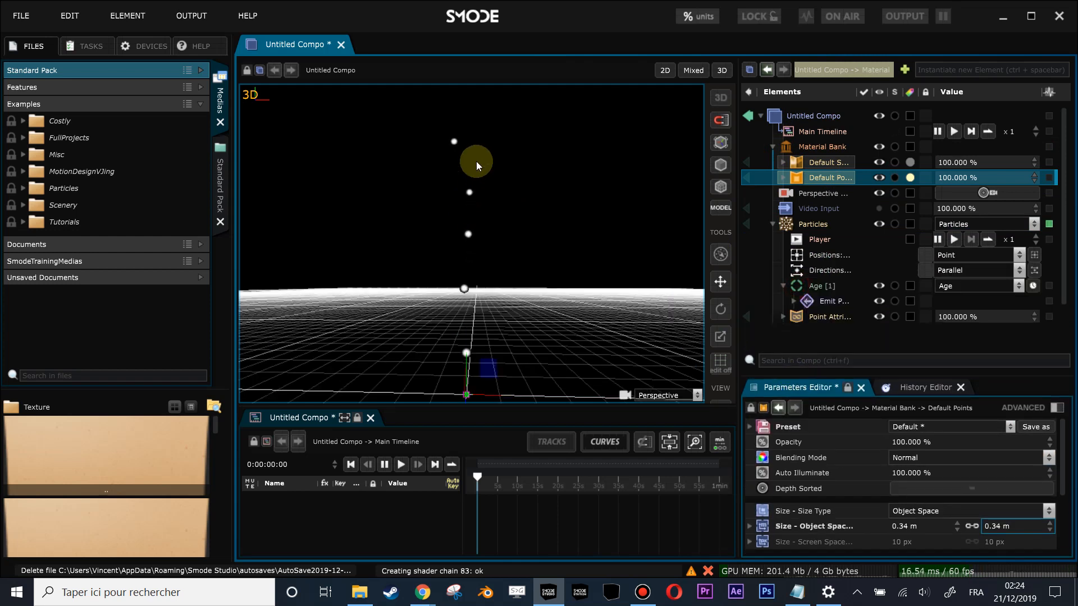
pyautogui.click(794, 301)
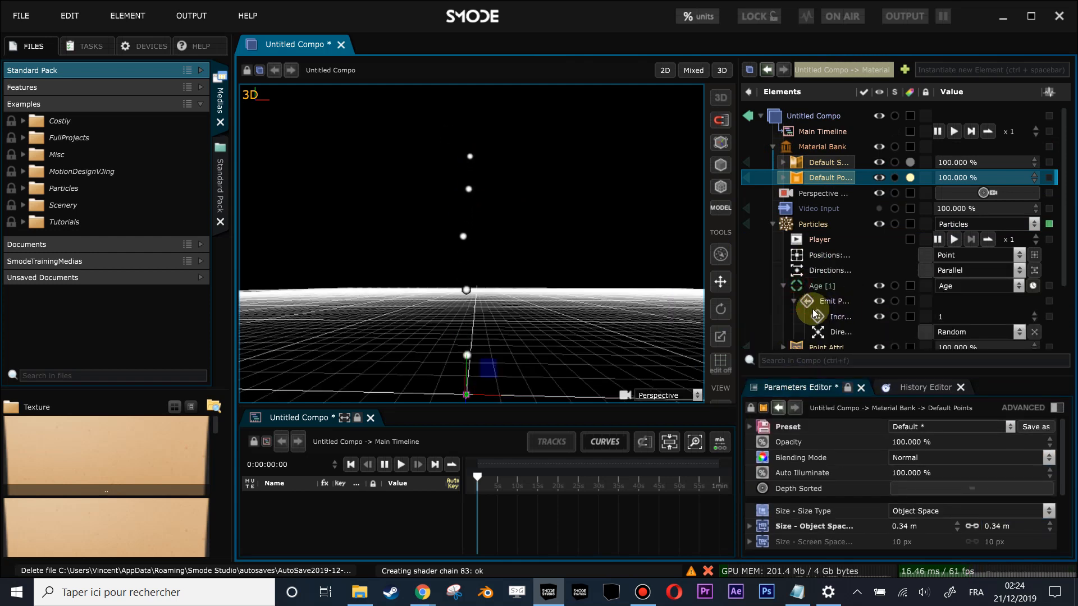
pyautogui.scroll(-2, 456, 188)
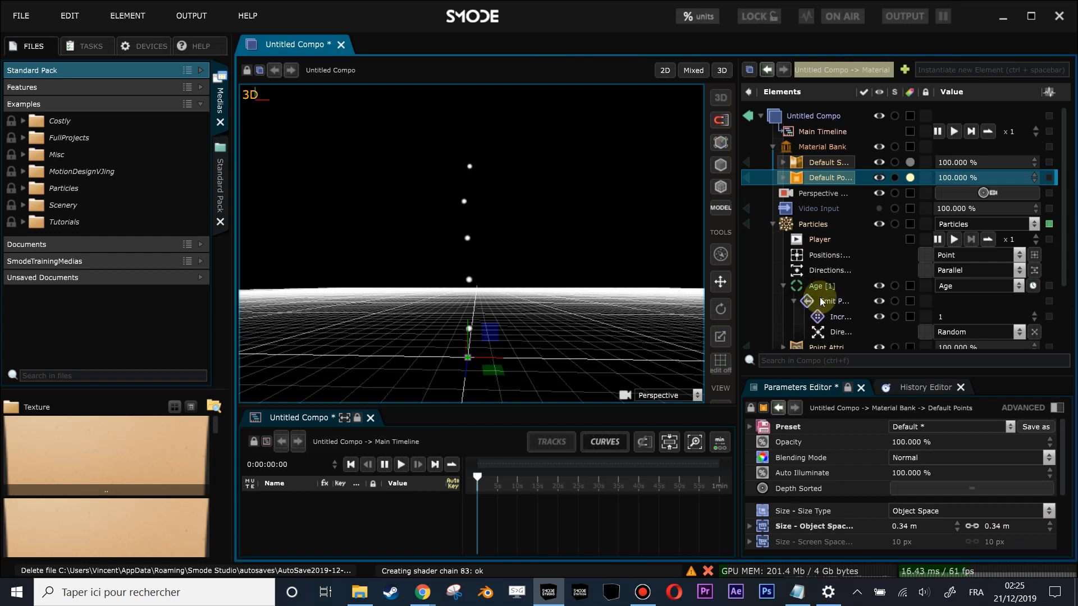
pyautogui.click(821, 315)
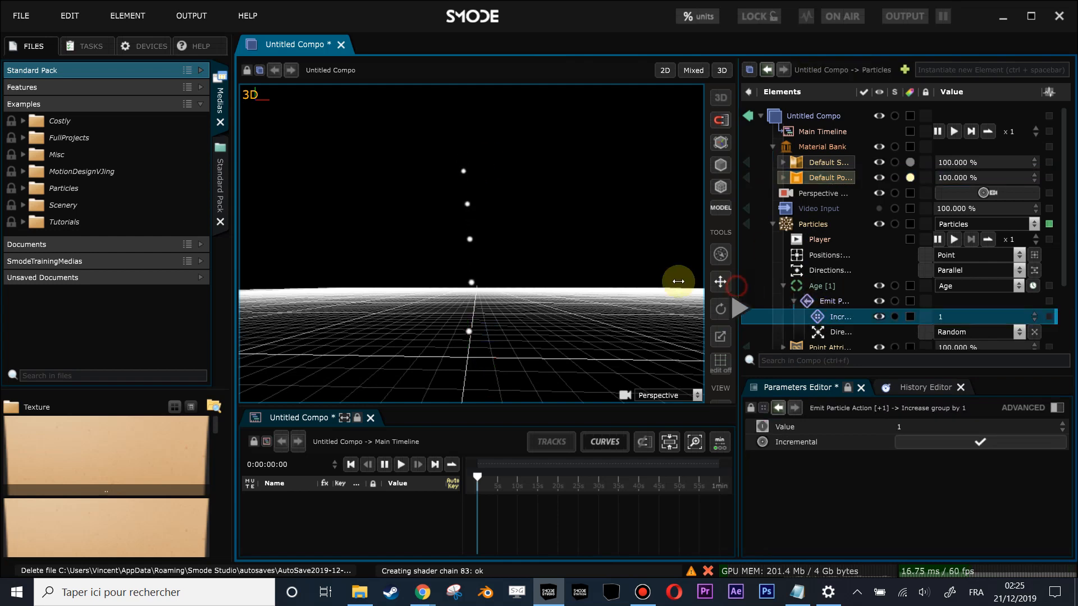
pyautogui.moveTo(678, 281); pyautogui.dragTo(649, 277)
# Add a Colorize action to the Emit Particle Action and set its color to pure red (FF0000)
pyautogui.click(751, 303)
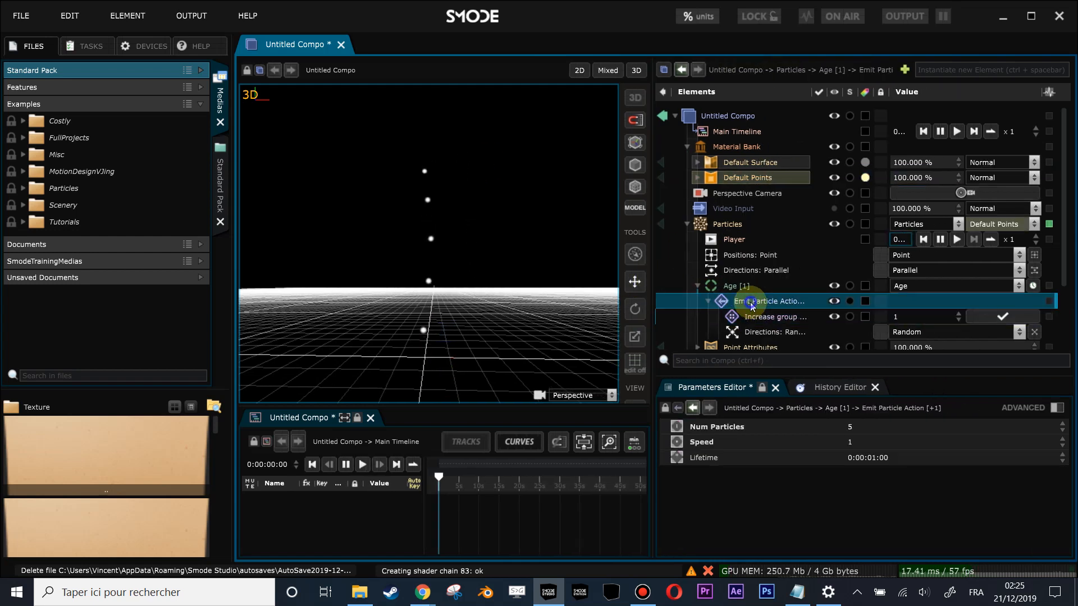
pyautogui.rightClick(751, 303)
pyautogui.moveTo(730, 352)
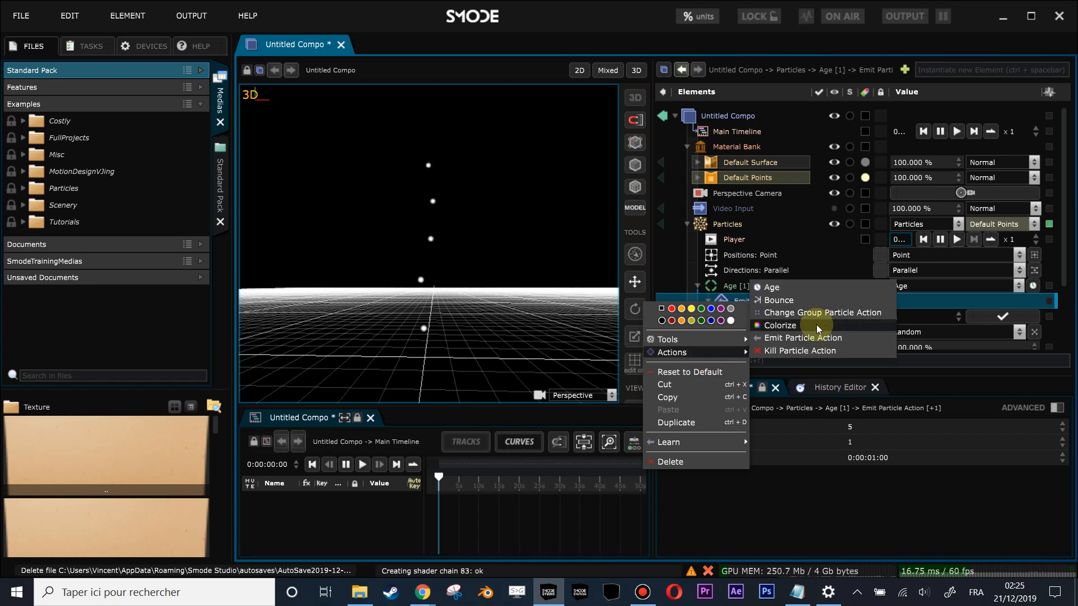
pyautogui.click(818, 327)
pyautogui.click(948, 315)
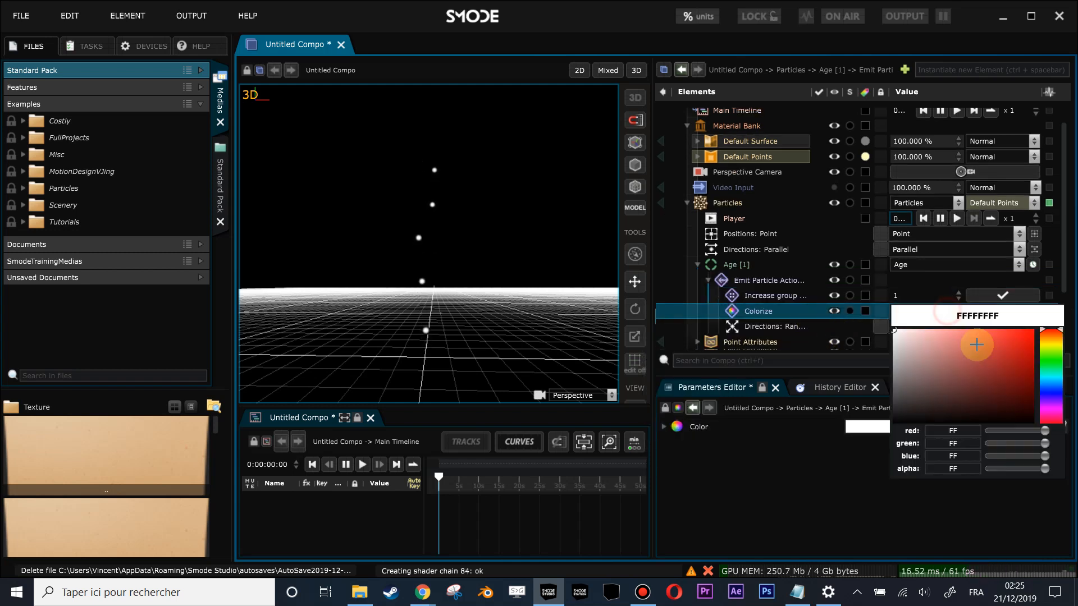
pyautogui.click(1032, 330)
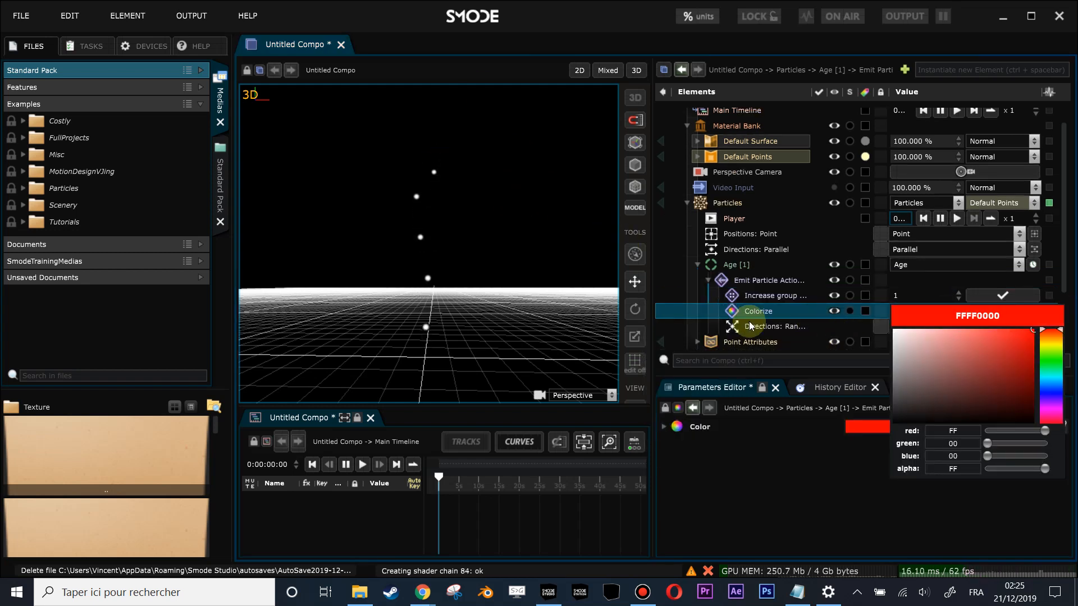
pyautogui.click(746, 292)
pyautogui.click(745, 281)
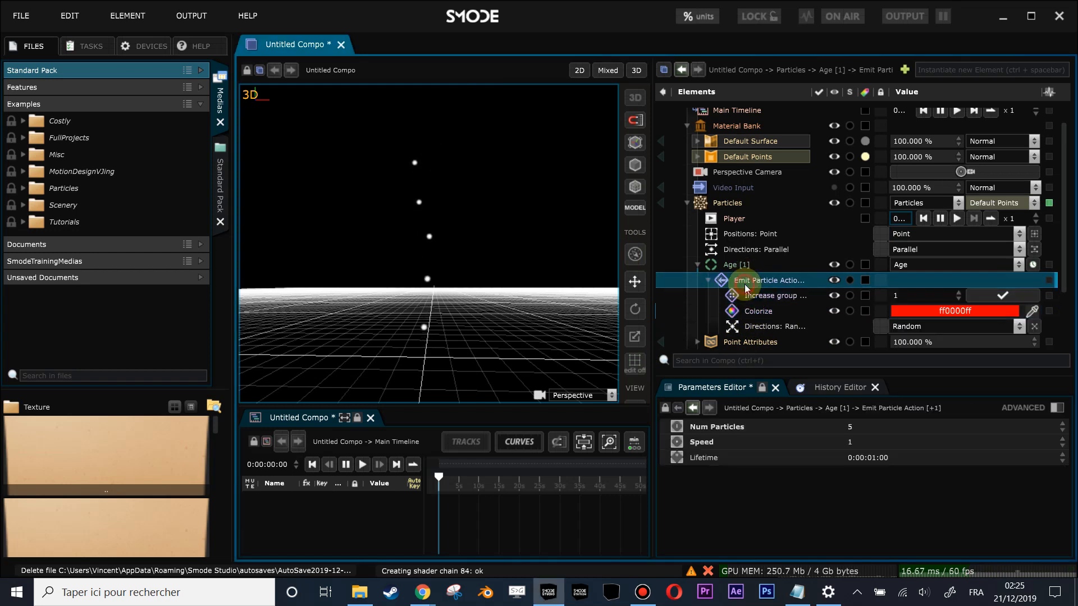
# Add a Kill Particle Action to the Age rule
pyautogui.click(708, 280)
pyautogui.click(732, 269)
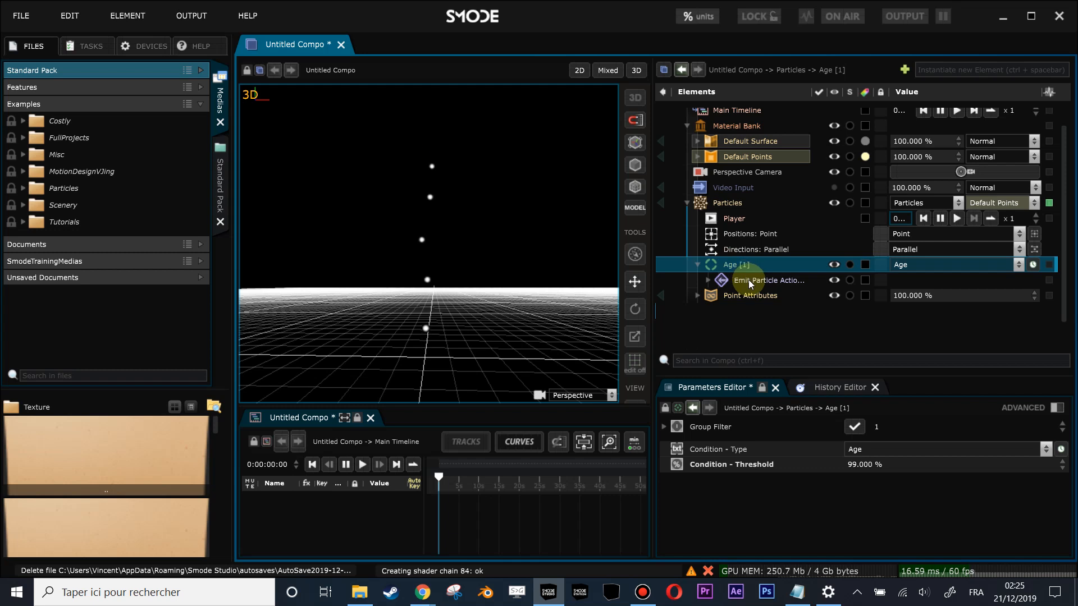
pyautogui.click(749, 280)
pyautogui.click(734, 267)
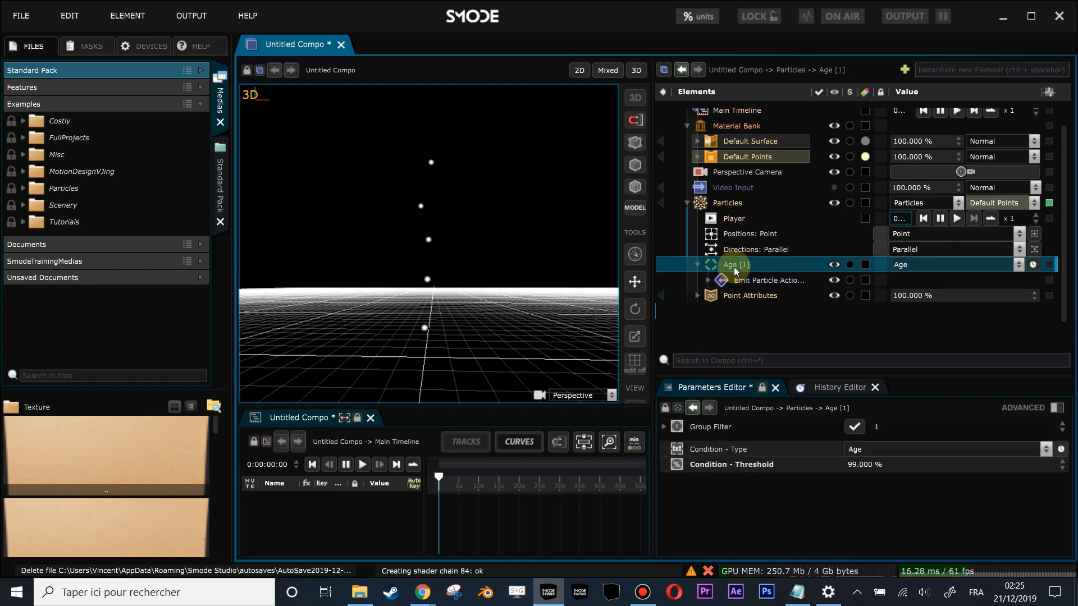
pyautogui.rightClick(734, 270)
pyautogui.moveTo(679, 317)
pyautogui.click(780, 315)
pyautogui.click(722, 268)
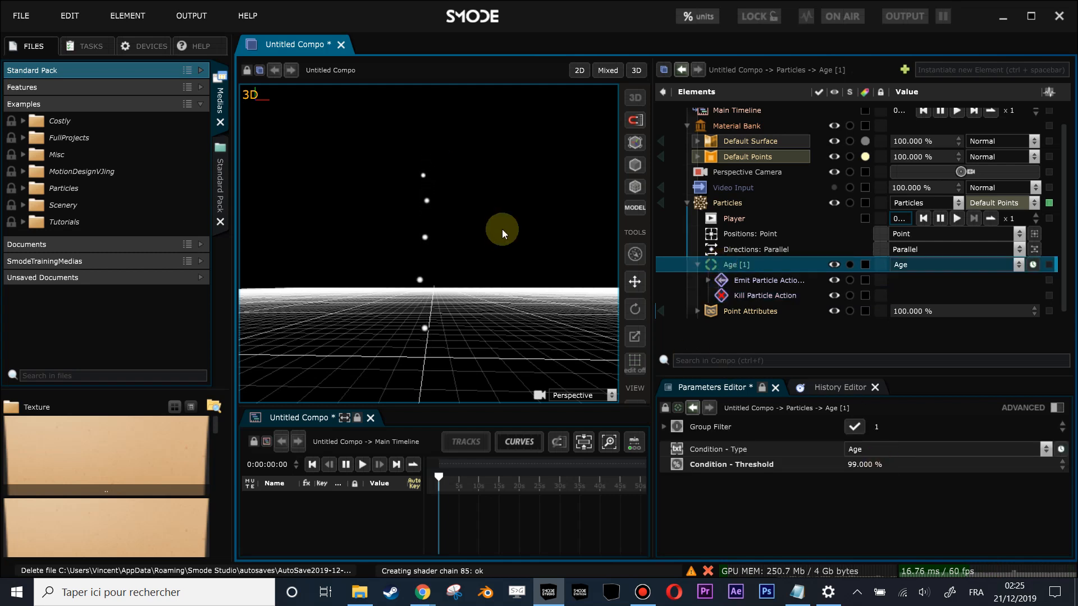
# Place the Kill Particle Action above the Emit Particle Action within the Age rule
pyautogui.click(766, 285)
pyautogui.click(706, 281)
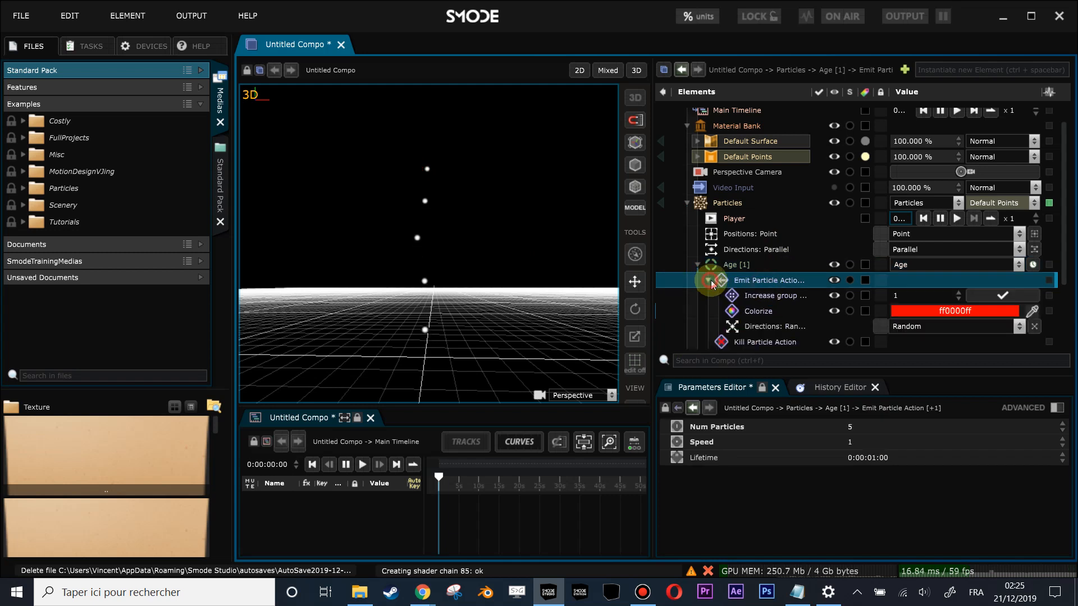
pyautogui.moveTo(733, 339); pyautogui.dragTo(735, 280)
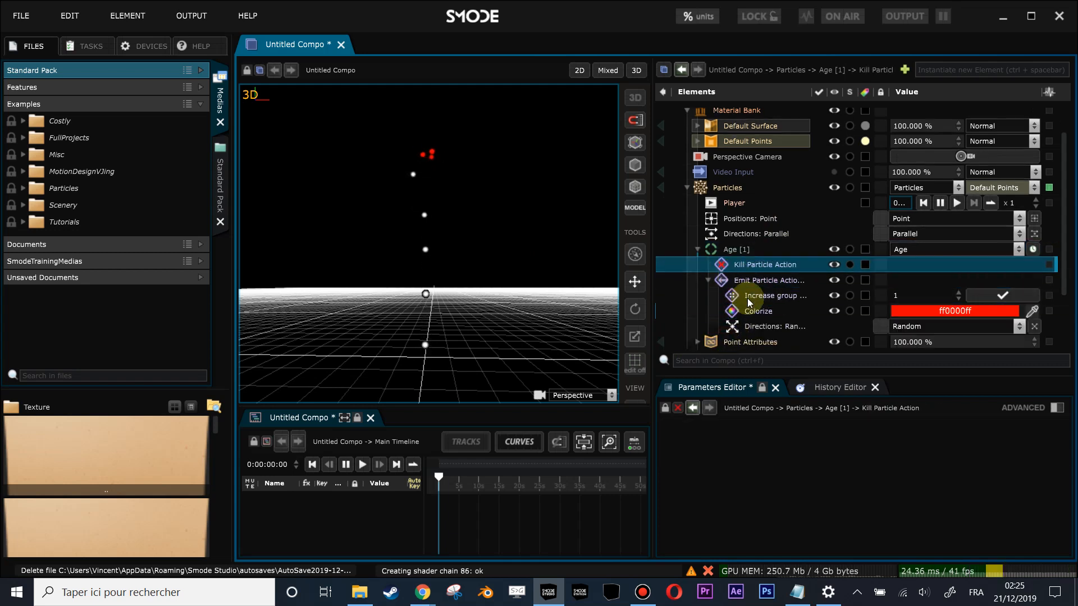
pyautogui.click(706, 283)
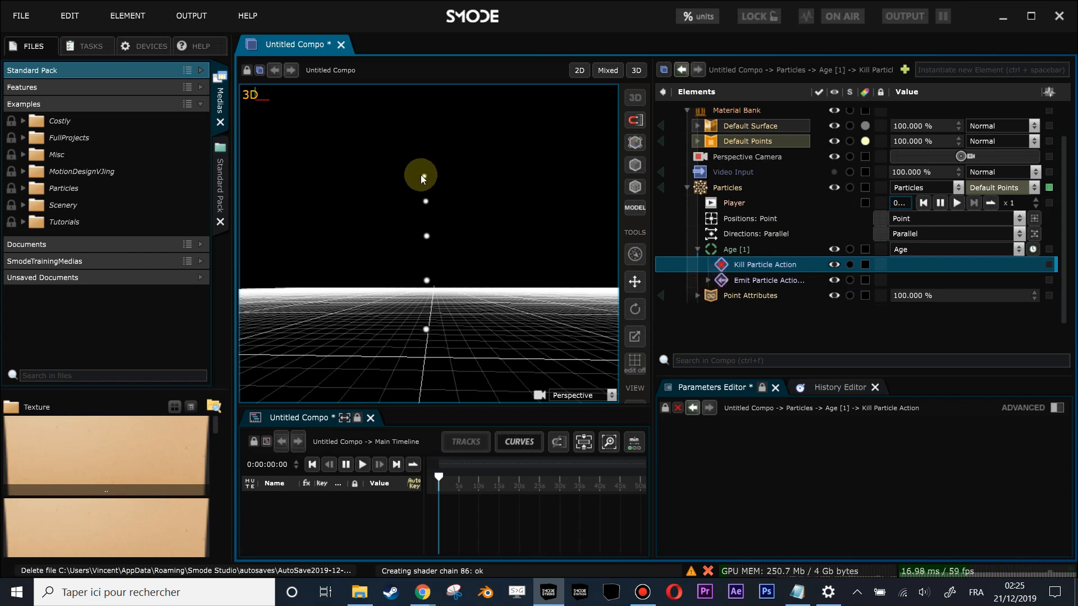
# Move the Emit Particle Action back above the Kill Particle Action within the Age rule
pyautogui.click(732, 253)
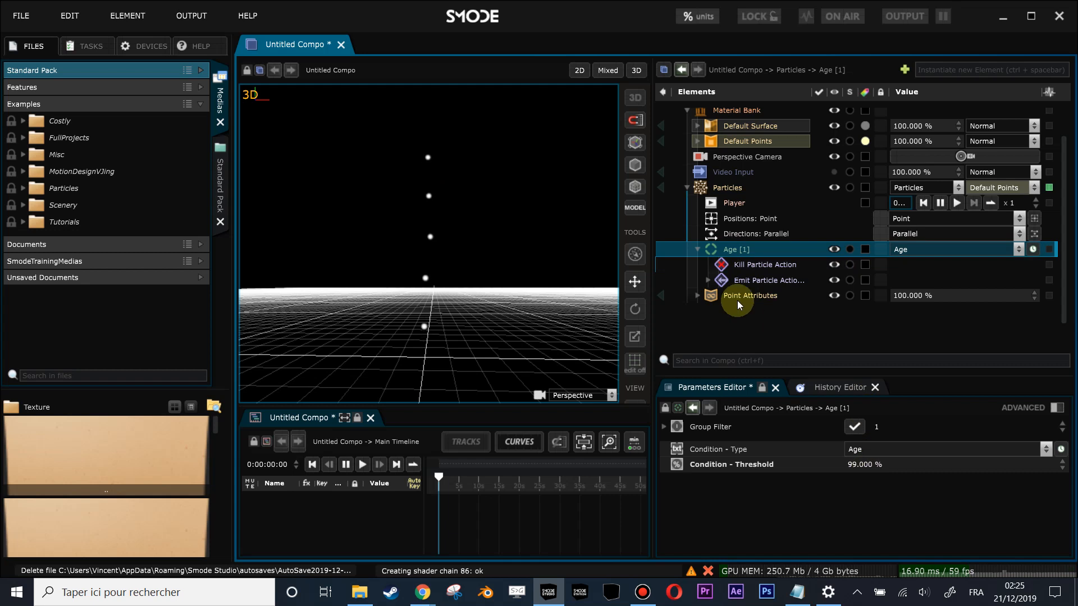
pyautogui.click(747, 266)
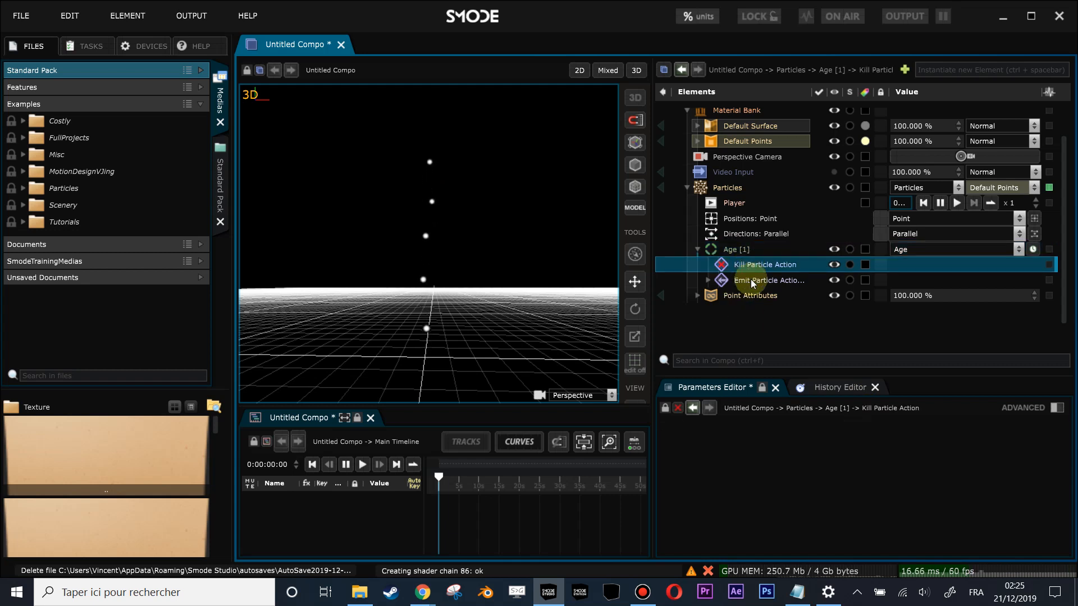
pyautogui.click(757, 281)
pyautogui.moveTo(757, 283); pyautogui.dragTo(756, 258)
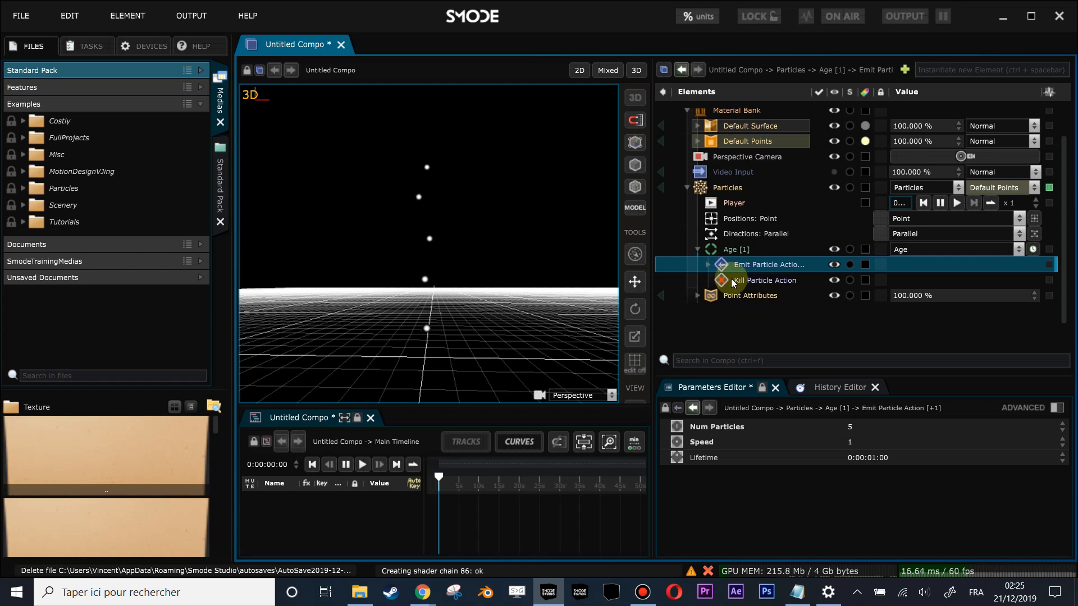
# Set the Emit Particle Action's lifetime to 5 seconds
pyautogui.click(708, 264)
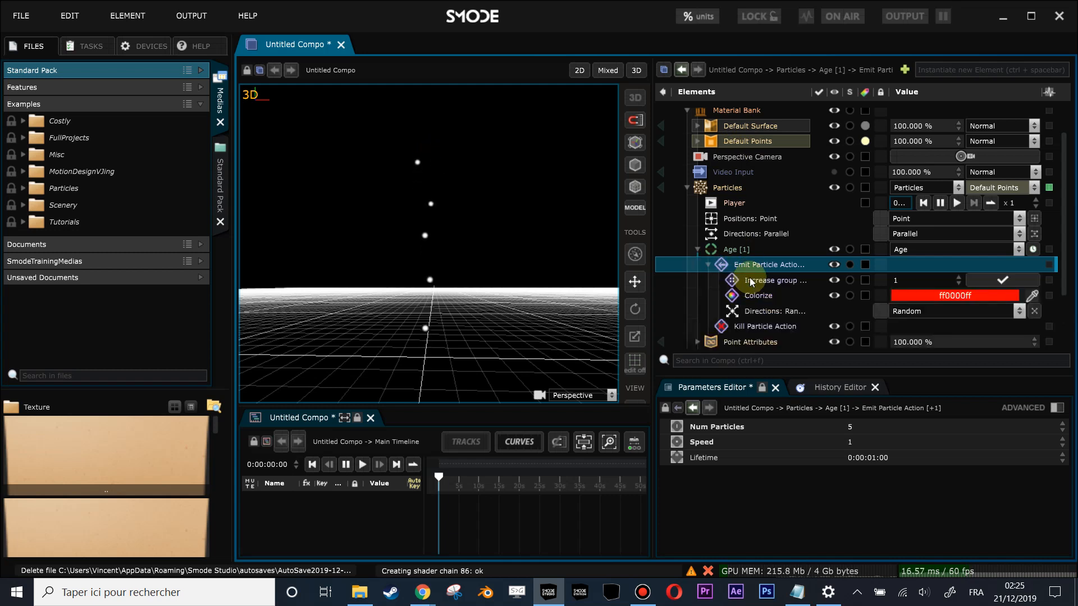
pyautogui.click(754, 282)
pyautogui.click(753, 266)
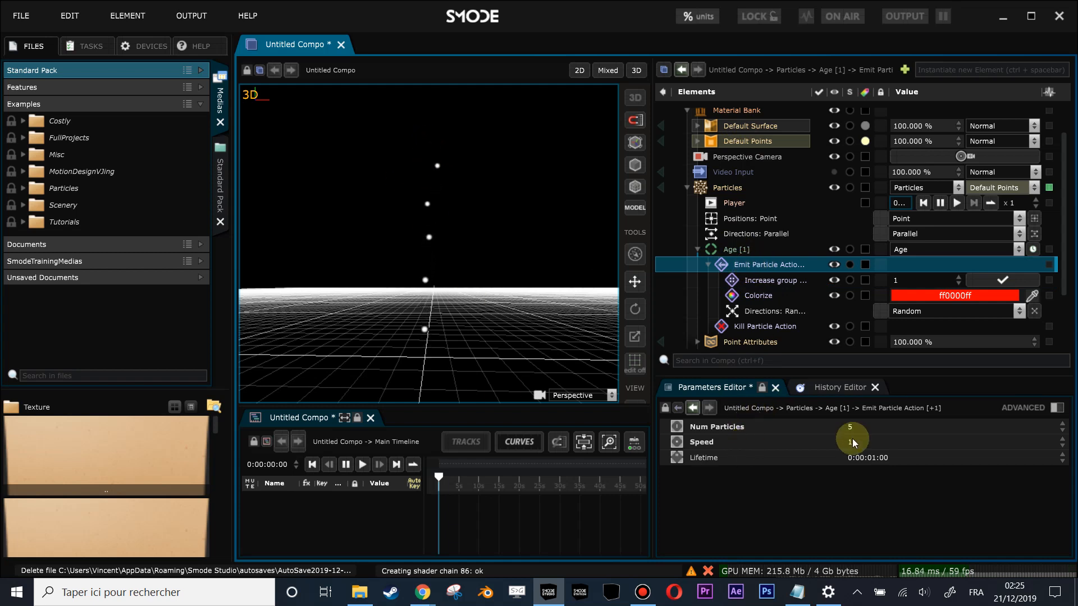
pyautogui.click(874, 459)
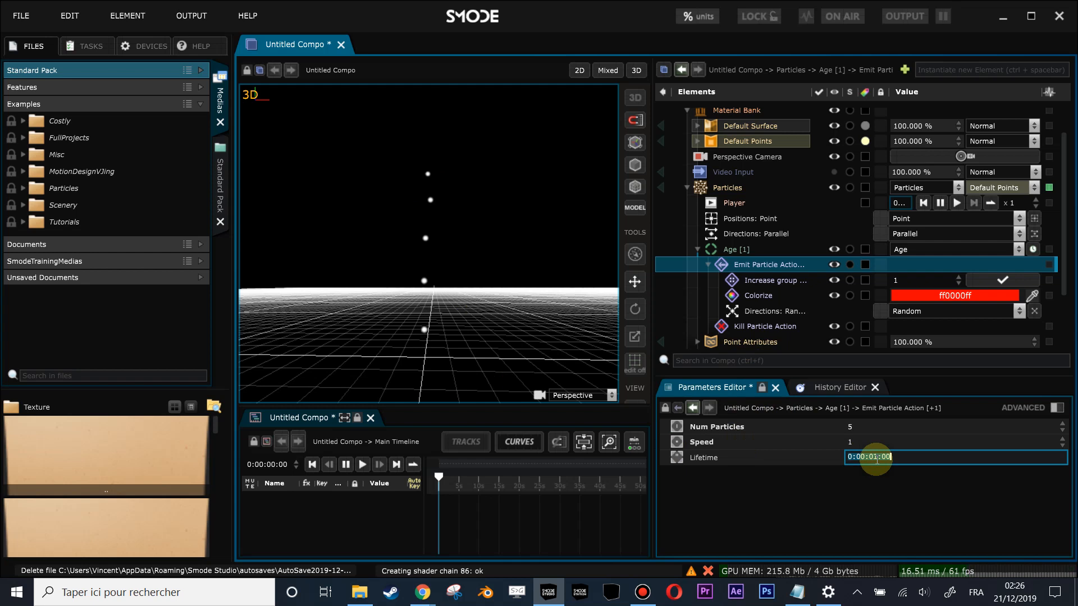
pyautogui.write('5.')
pyautogui.press('Return')
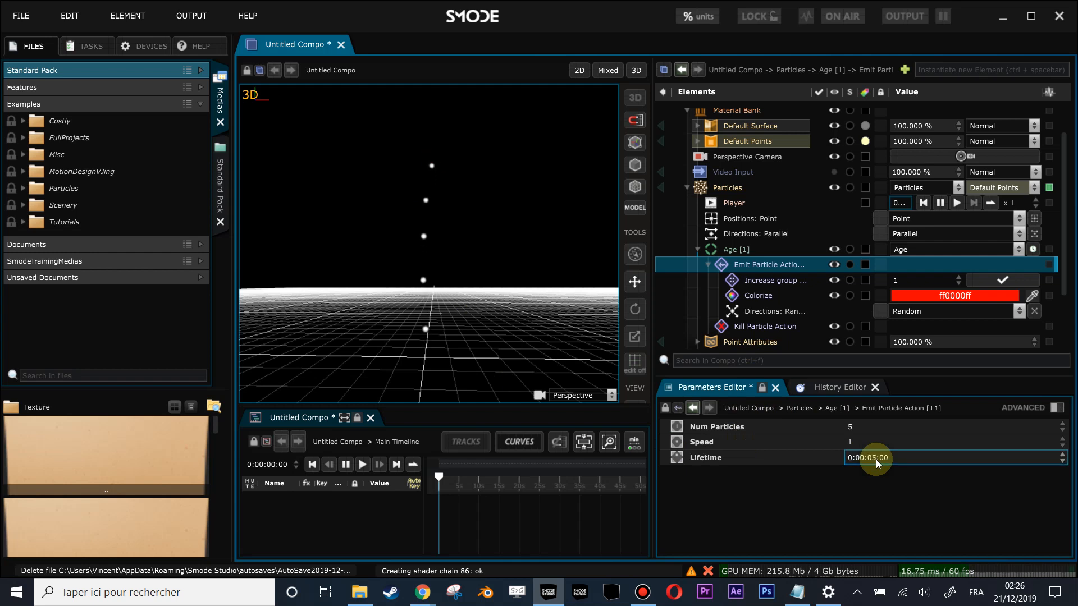
# Show the Emit Particle Action's advanced parameters and set its lifetime randomness to 1 second
pyautogui.click(1057, 408)
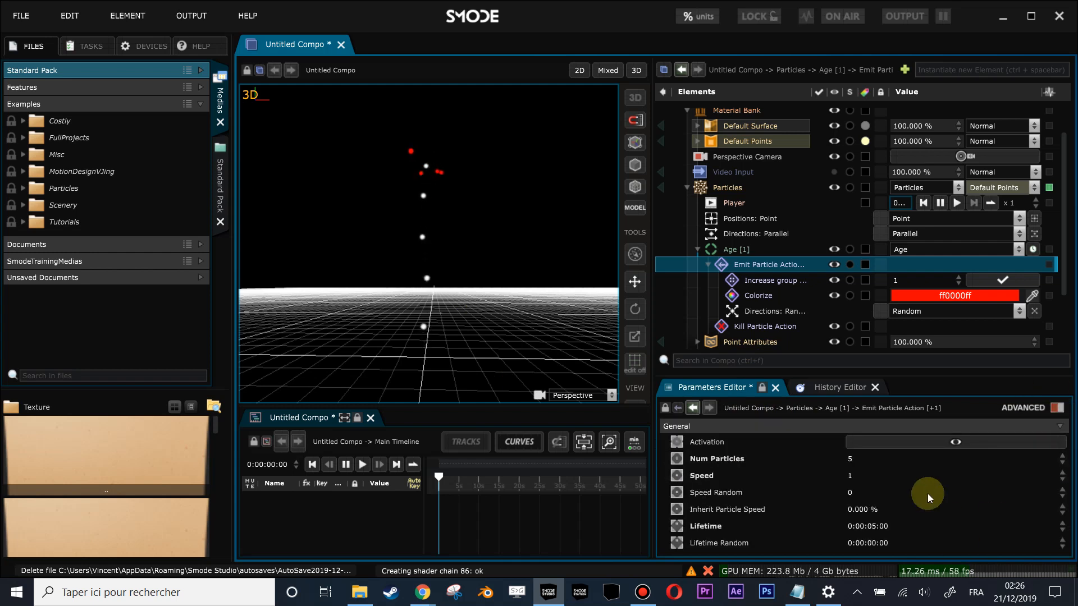
pyautogui.click(871, 543)
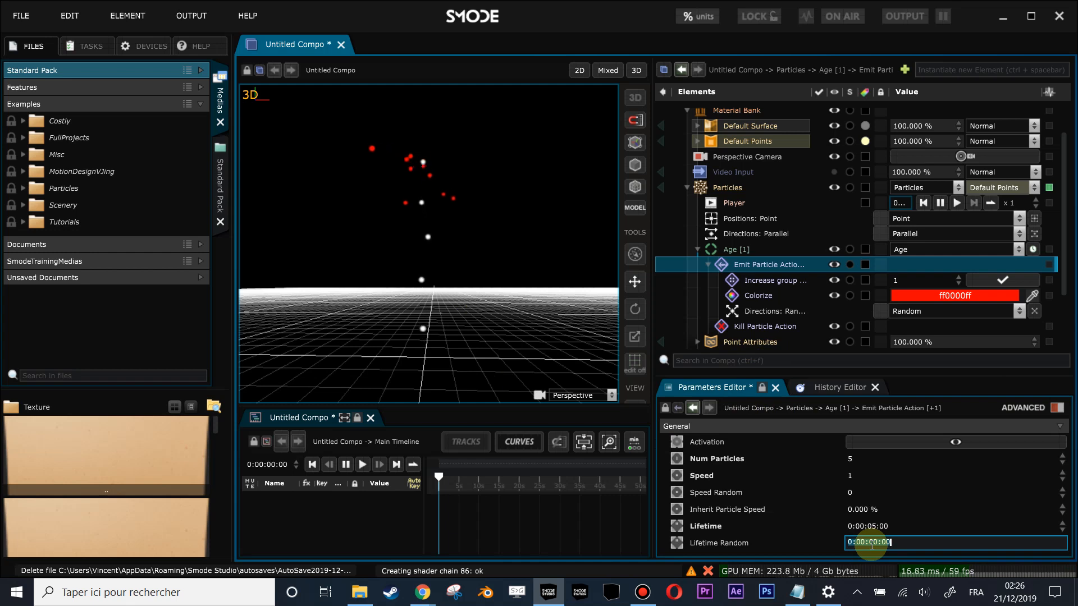
pyautogui.write('1.')
pyautogui.press('Return')
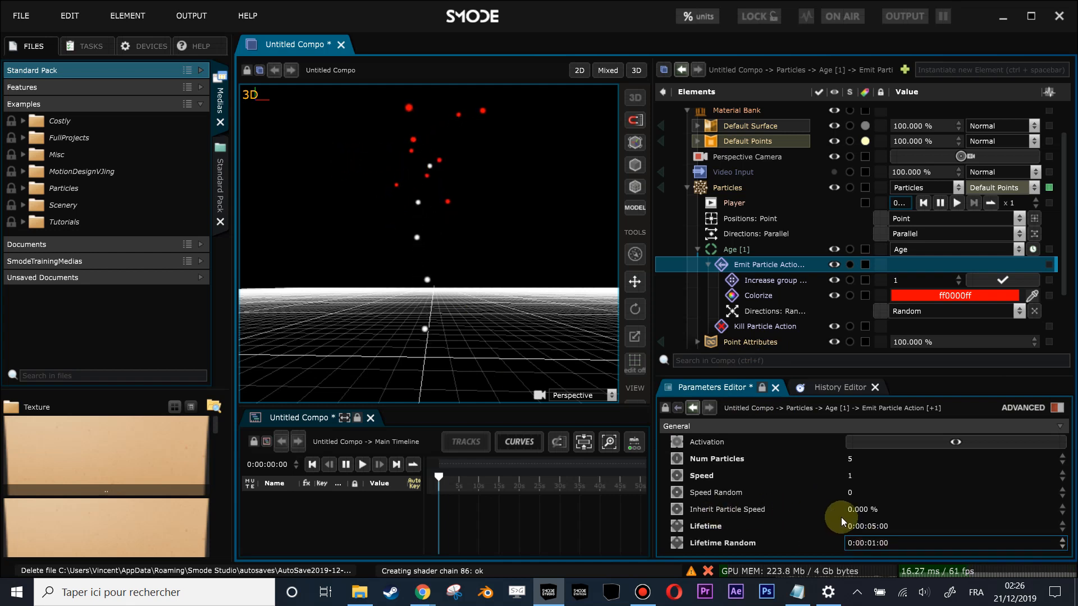
# Set the Emit Particle Action's inherited particle speed to 38%, and collapse the Age rule with the Particles layer selected
pyautogui.moveTo(859, 512)
pyautogui.mouseDown()
pyautogui.moveTo(858, 404)
pyautogui.moveTo(858, 490)
pyautogui.mouseUp()
pyautogui.moveTo(412, 172); pyautogui.dragTo(426, 205)
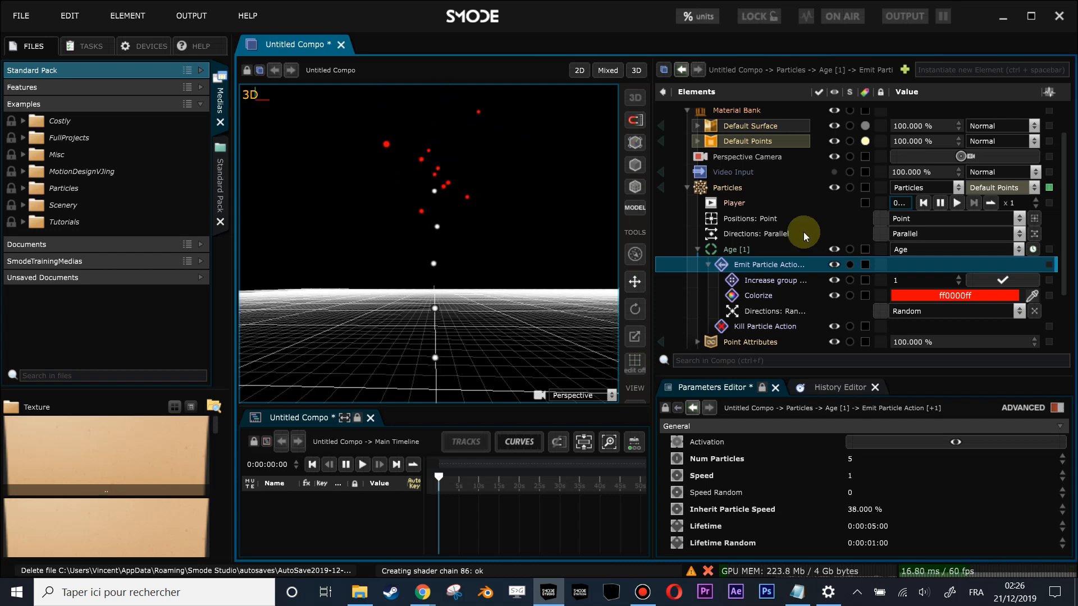
pyautogui.click(730, 190)
pyautogui.click(697, 250)
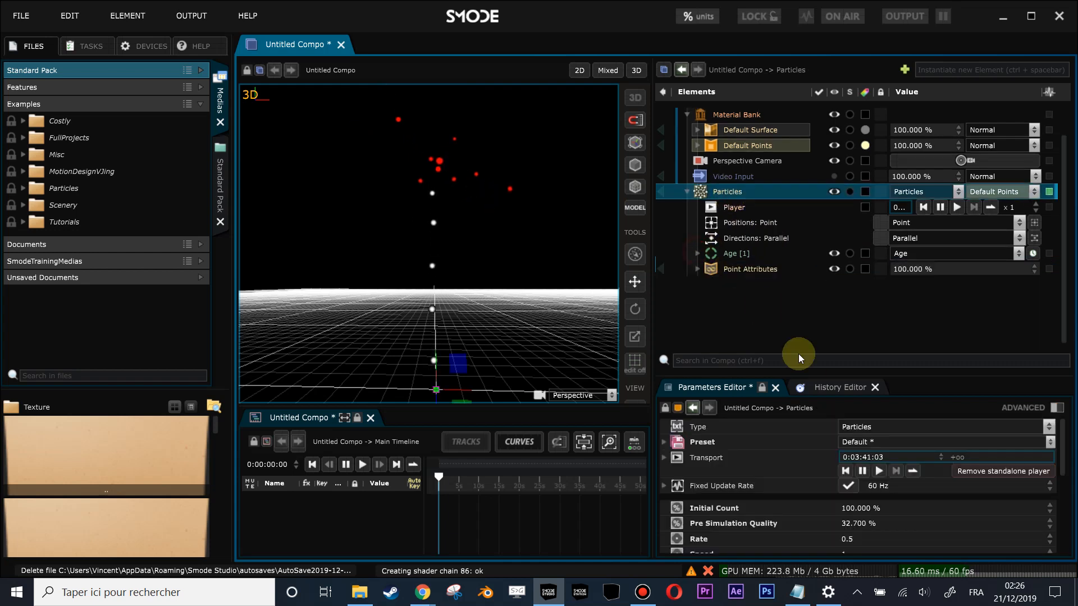
# Show the Particles layer's advanced parameters and set its lifetime to 8 seconds
pyautogui.moveTo(808, 378); pyautogui.dragTo(807, 308)
pyautogui.click(1057, 338)
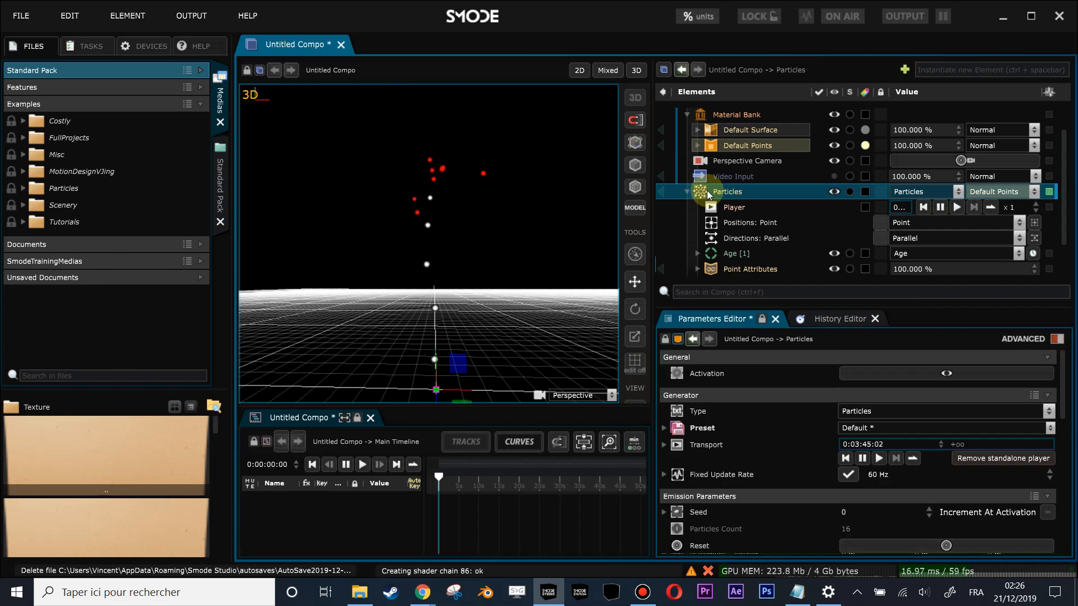
pyautogui.scroll(-5, 840, 469)
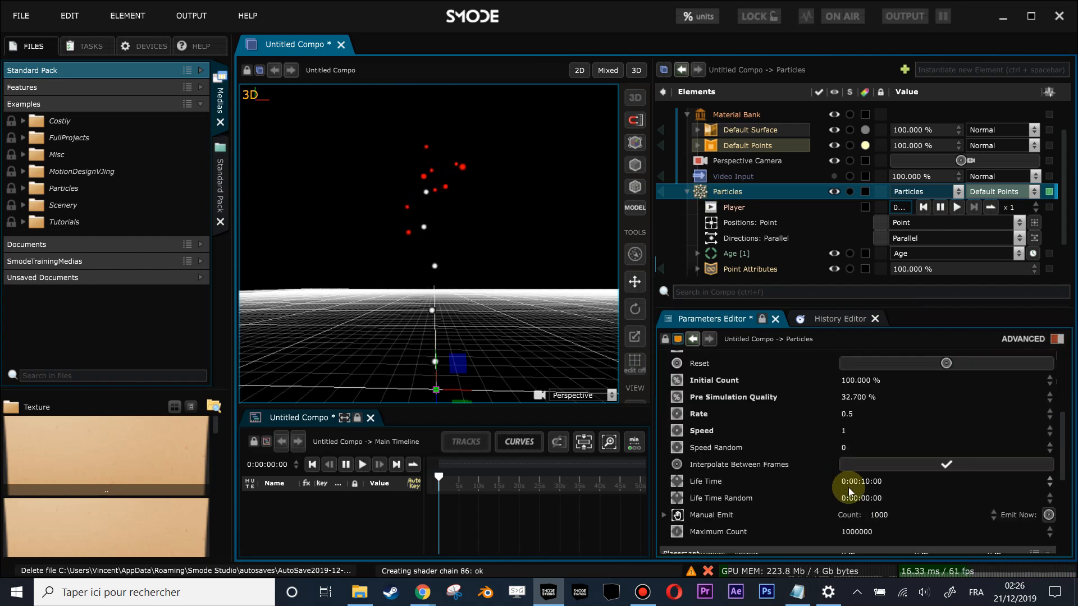
pyautogui.doubleClick(877, 498)
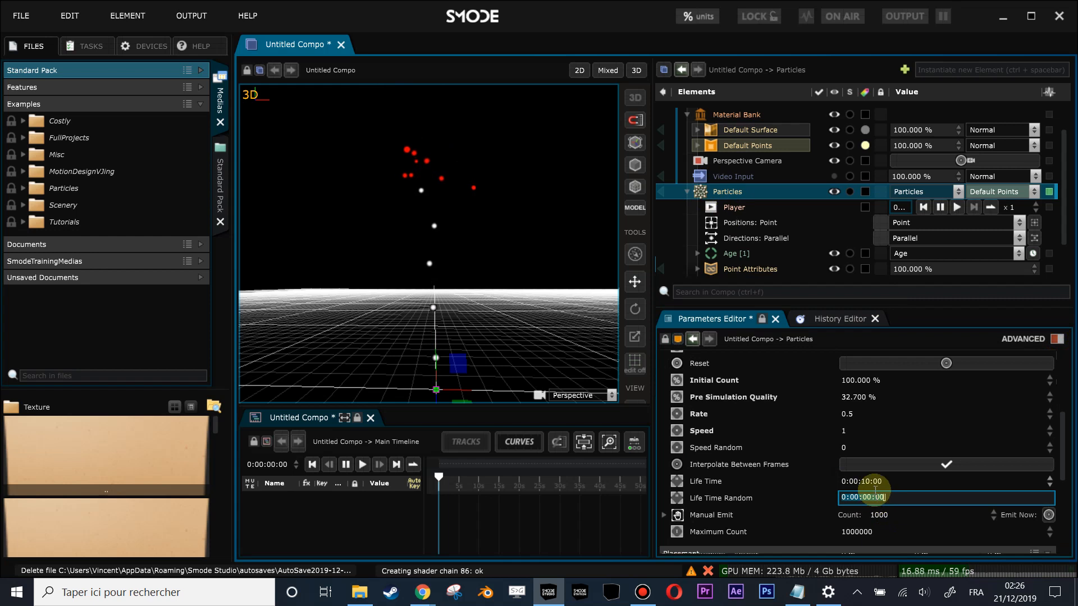
pyautogui.doubleClick(871, 481)
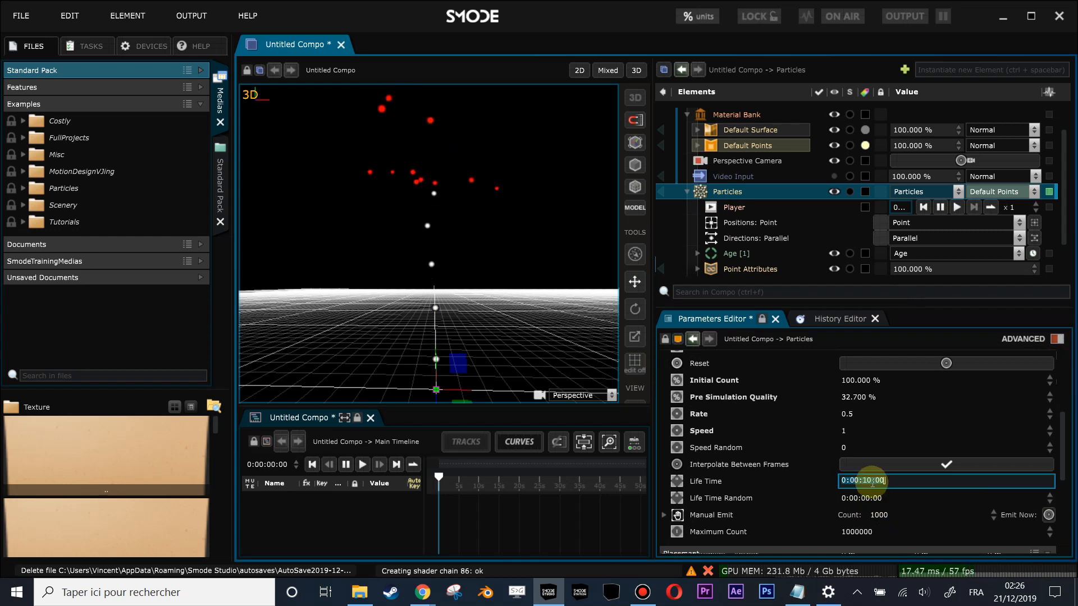
pyautogui.press('Return')
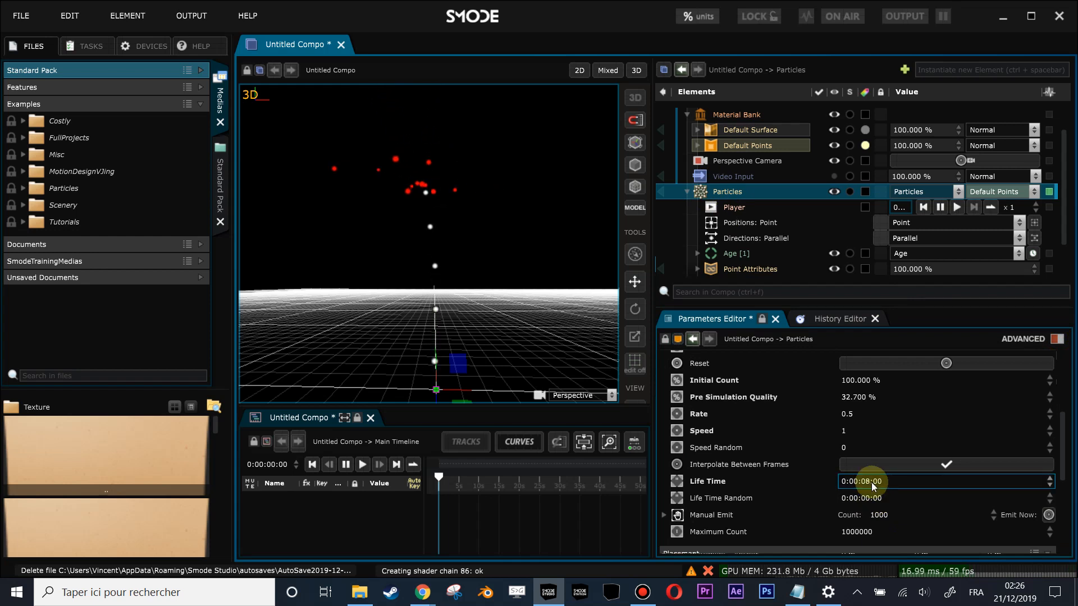
# Set the Particles layer's lifetime randomness to 2 seconds and its speed randomness to 0.2
pyautogui.doubleClick(864, 498)
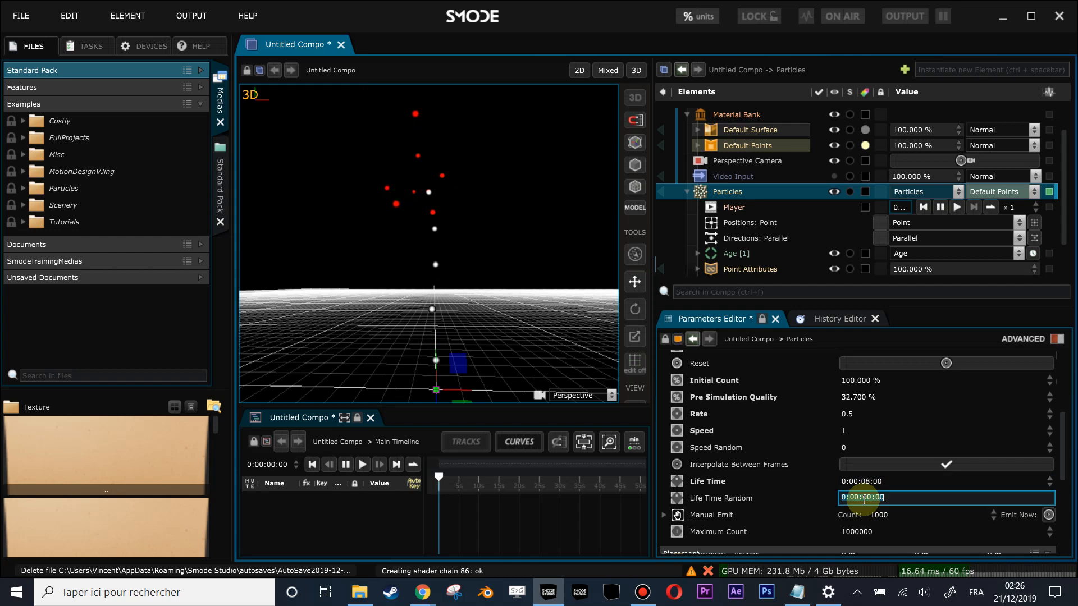
pyautogui.press('Return')
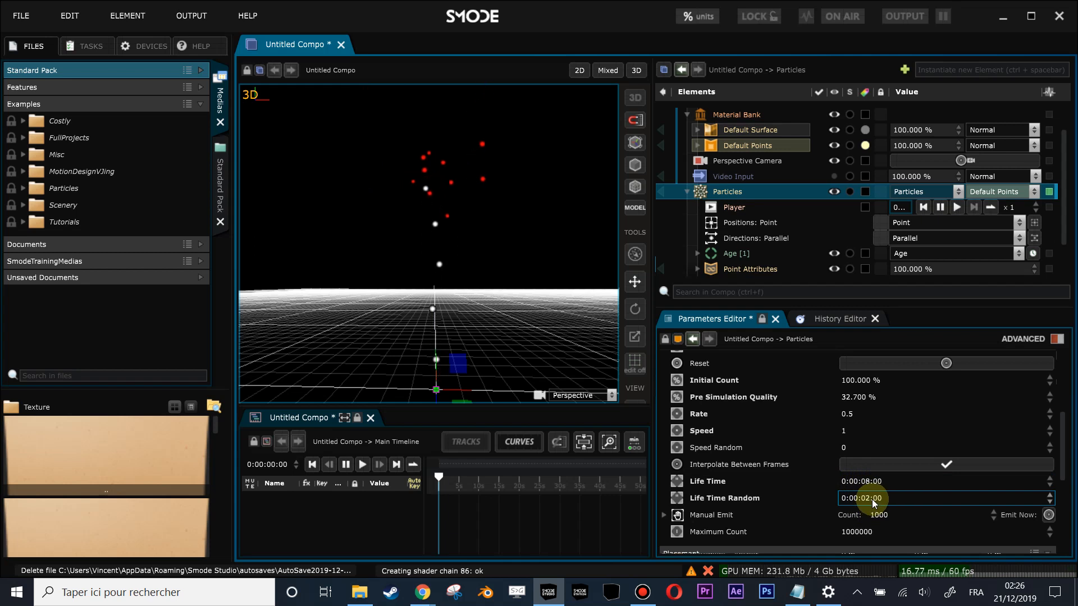
pyautogui.click(849, 446)
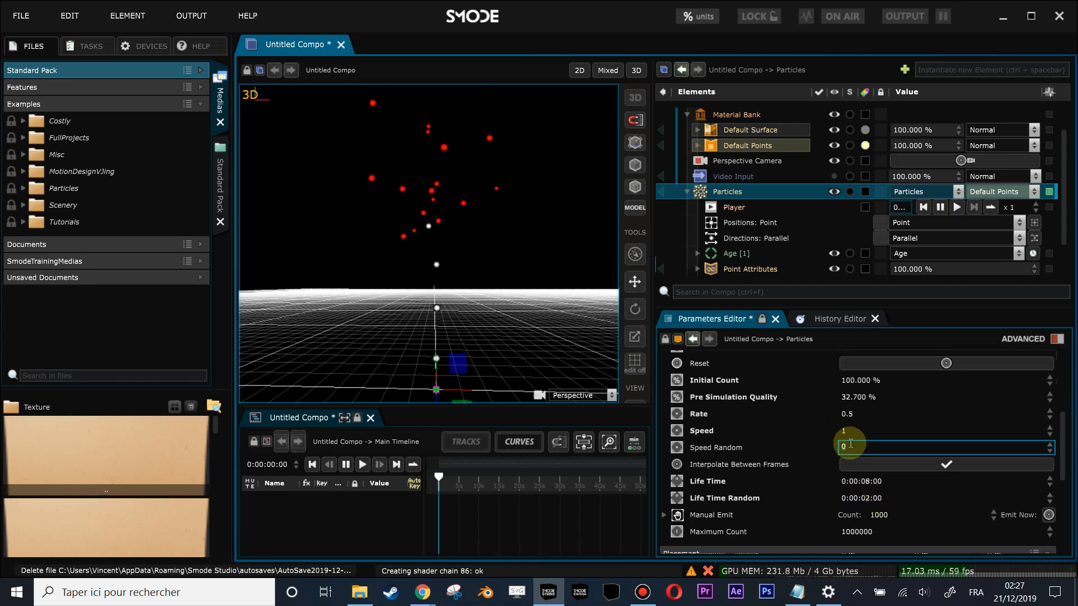
pyautogui.write('.2')
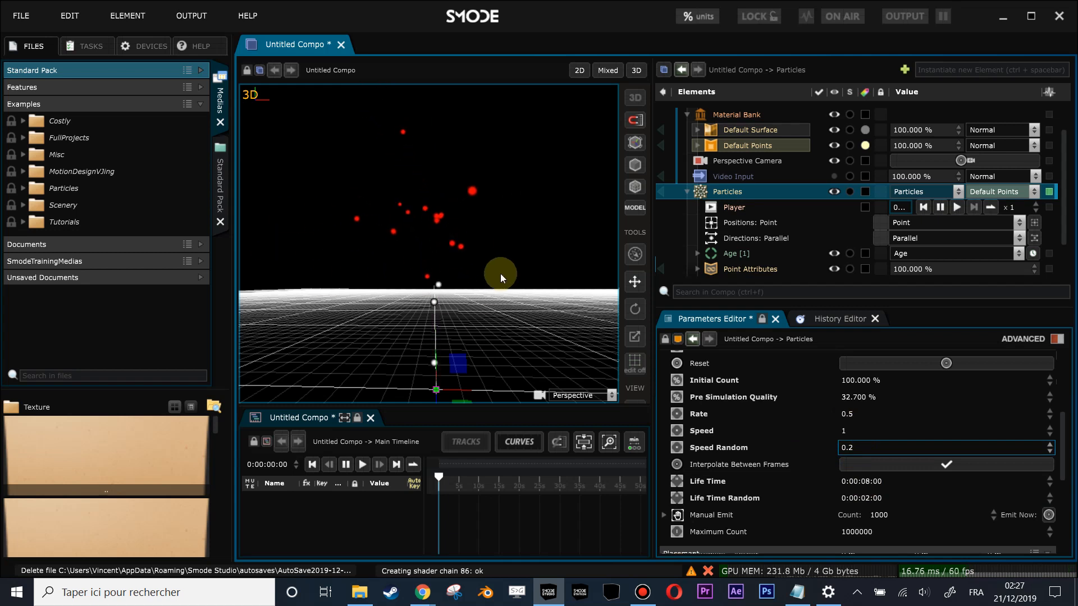
# Set the spread of the Particles layer's parallel directions to 30 degrees
pyautogui.click(833, 226)
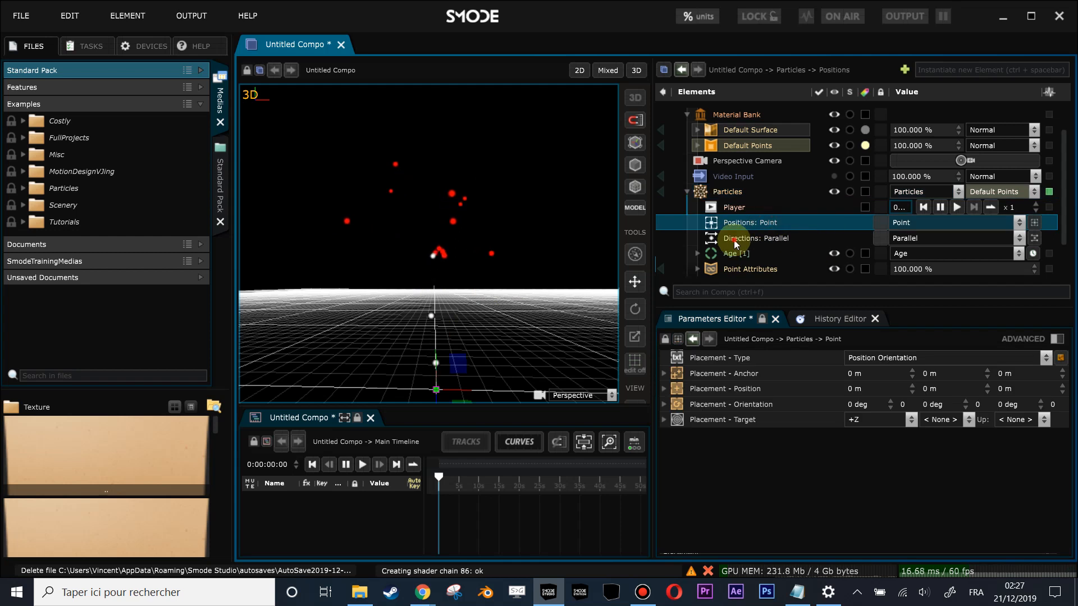
pyautogui.click(763, 238)
pyautogui.doubleClick(873, 367)
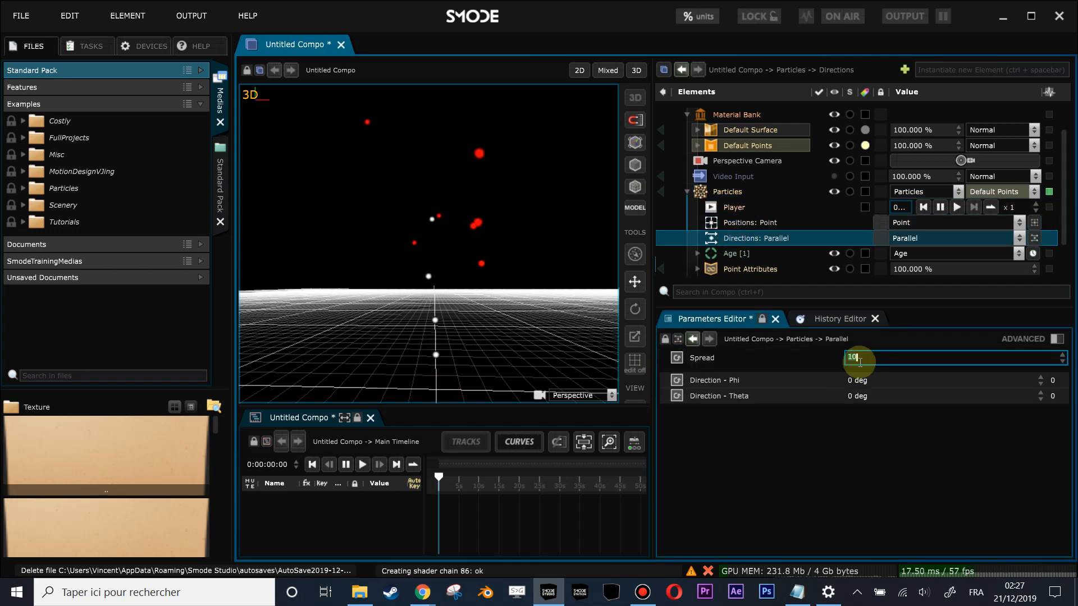
pyautogui.write('30')
pyautogui.press('Return')
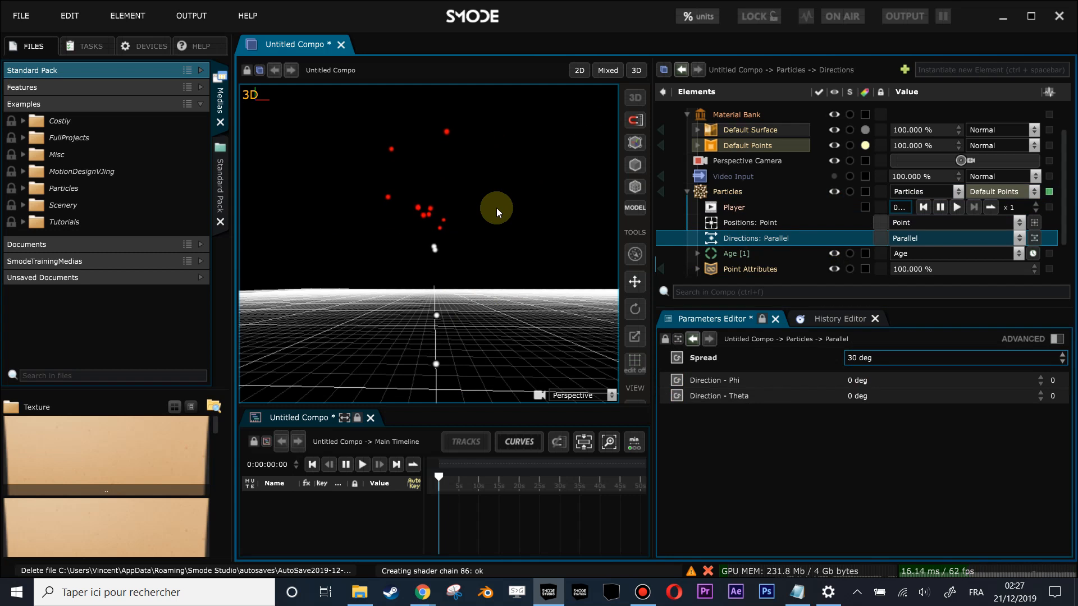
# Save the composition in the Documents folder under the name Fireworks
pyautogui.hotkey('ctrl', 's')
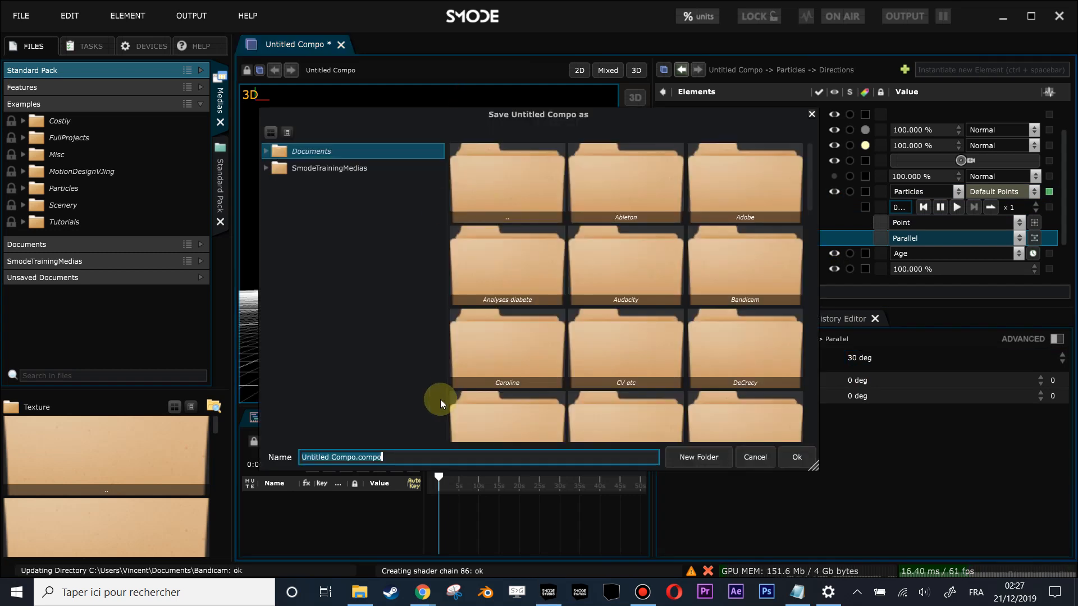
pyautogui.write('Fire')
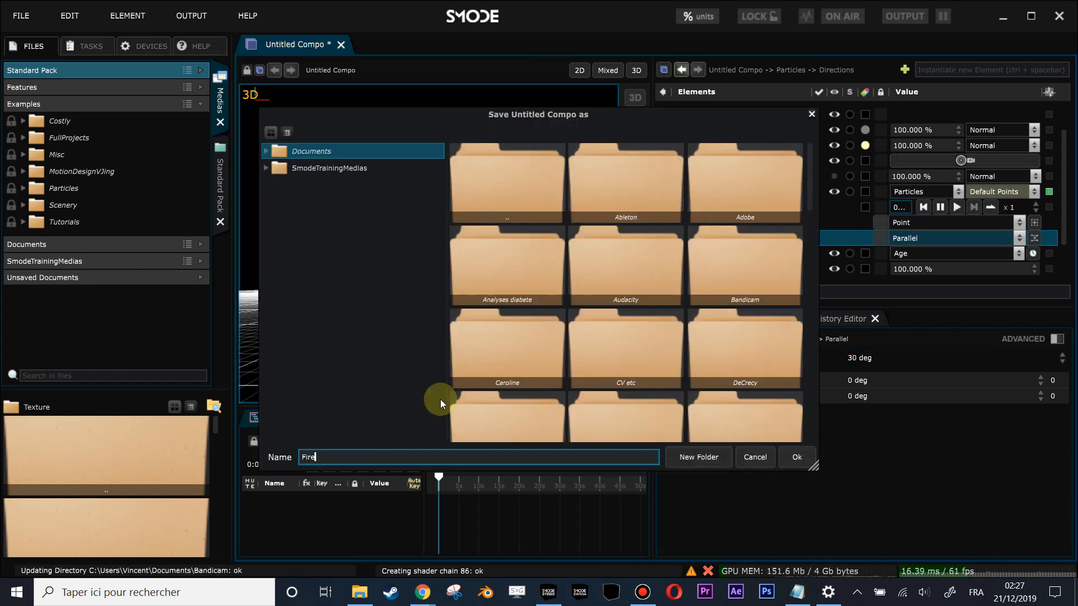
pyautogui.write('works')
pyautogui.press('Return')
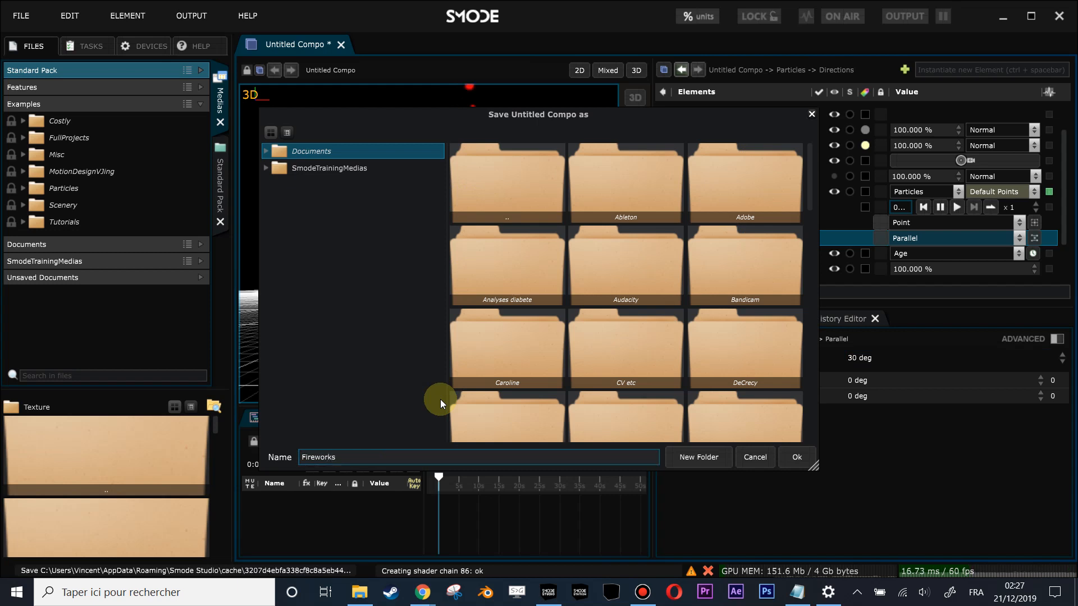
pyautogui.click(797, 457)
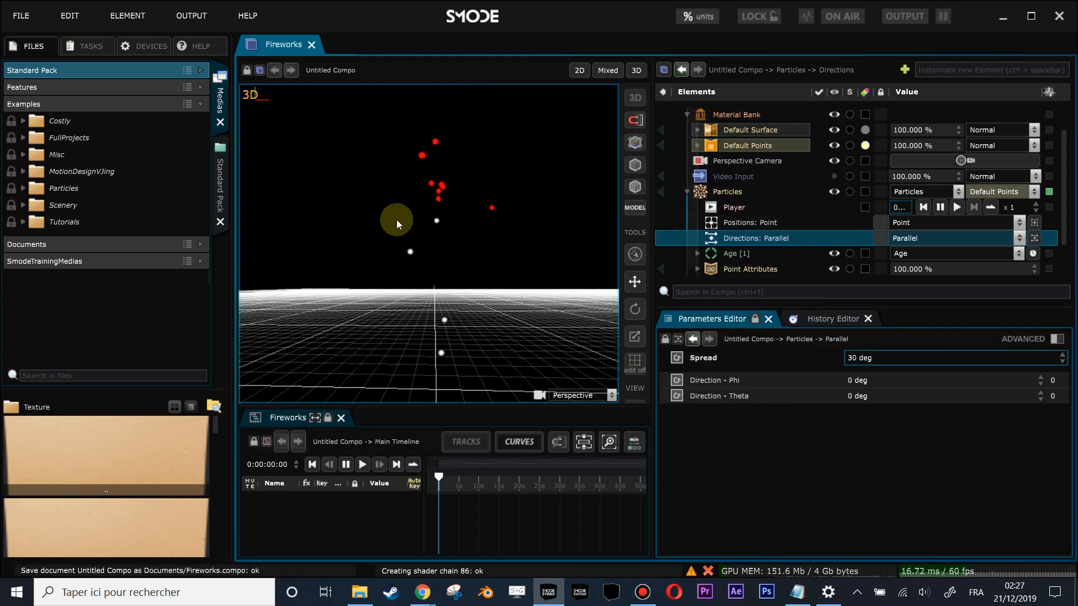
# Collapse the Particles layer and the Material Bank, and deactivate the Particles layer
pyautogui.scroll(-1, 445, 280)
pyautogui.moveTo(446, 282)
pyautogui.mouseDown()
pyautogui.moveTo(440, 247)
pyautogui.moveTo(437, 294)
pyautogui.mouseUp()
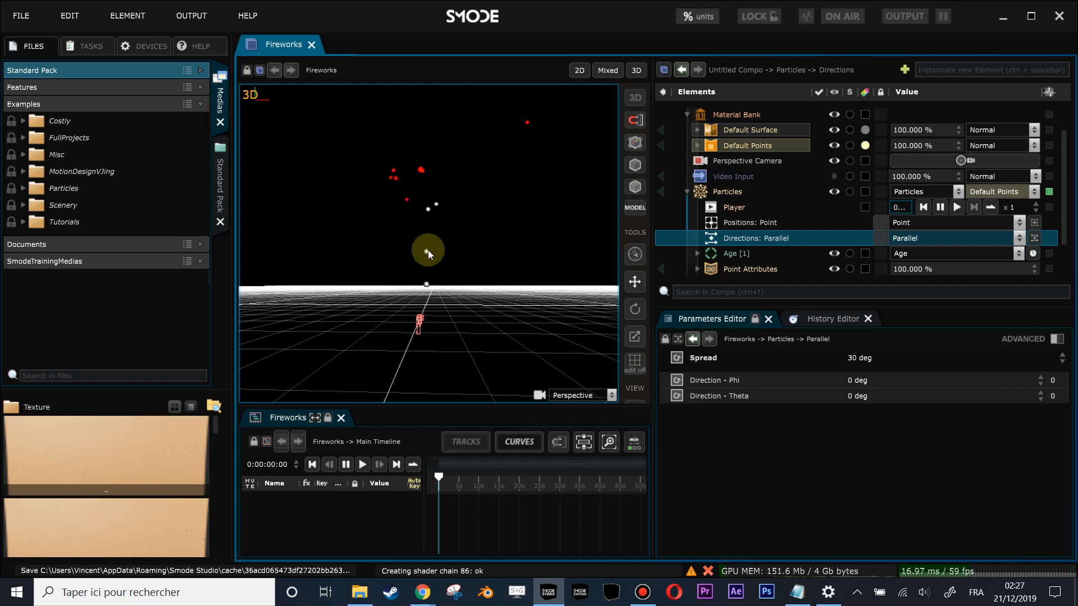
pyautogui.click(686, 192)
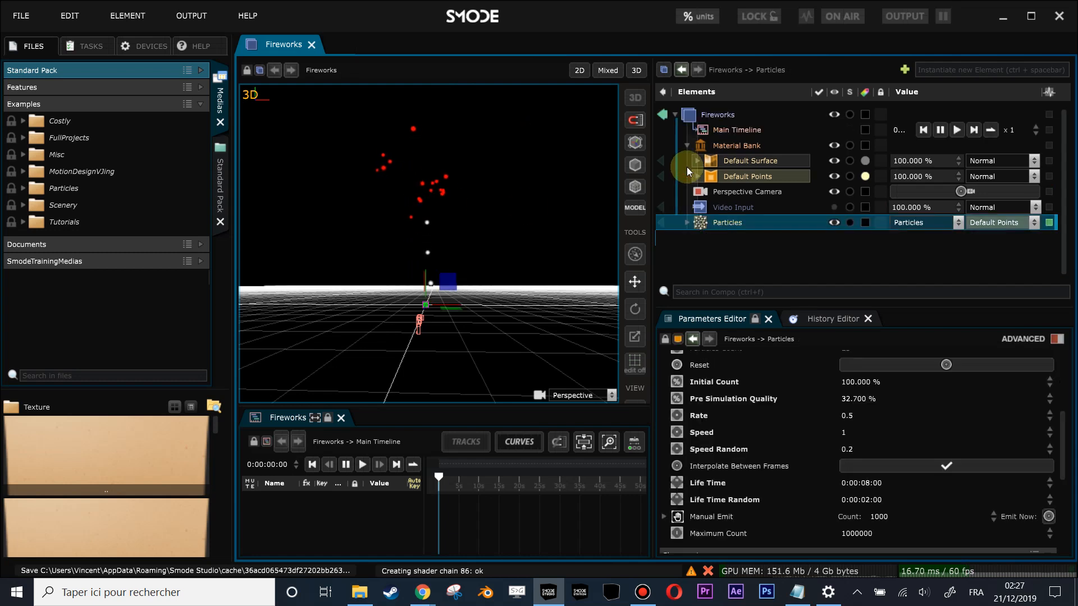
pyautogui.click(686, 147)
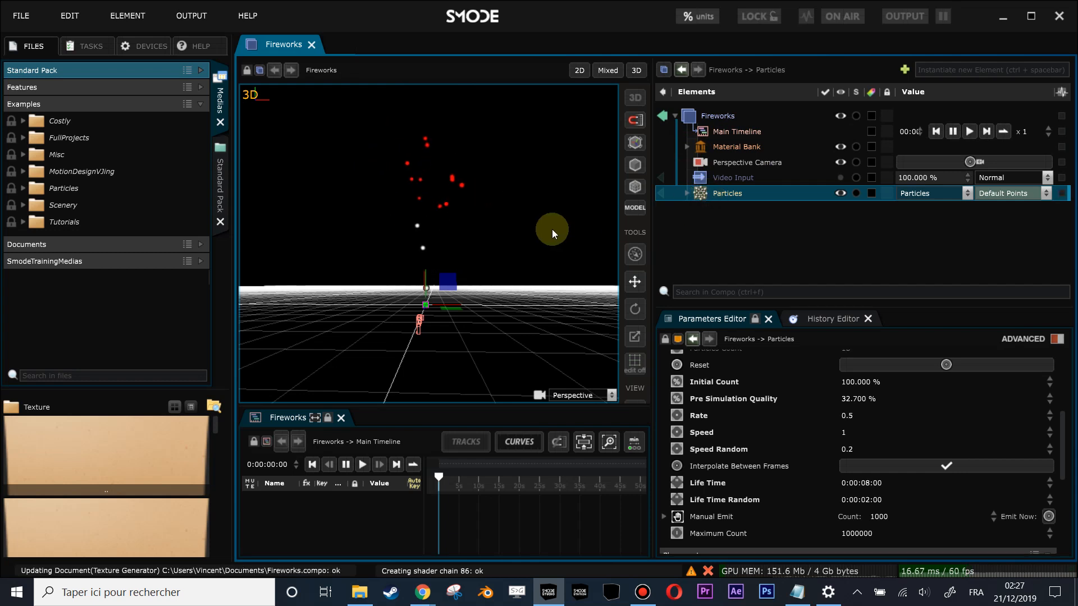
pyautogui.moveTo(502, 238); pyautogui.dragTo(366, 238)
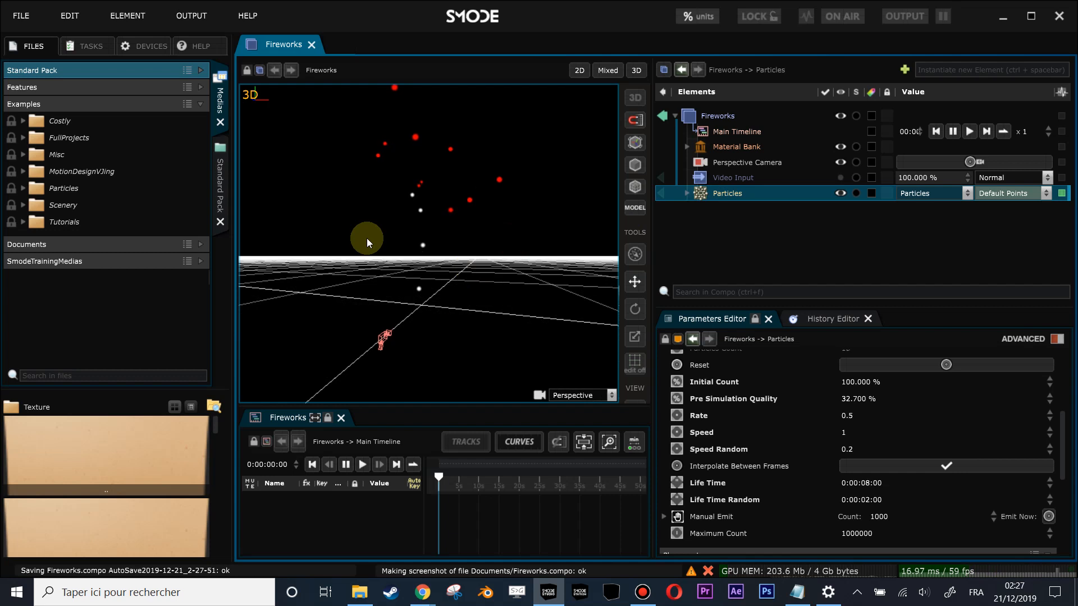
pyautogui.click(700, 193)
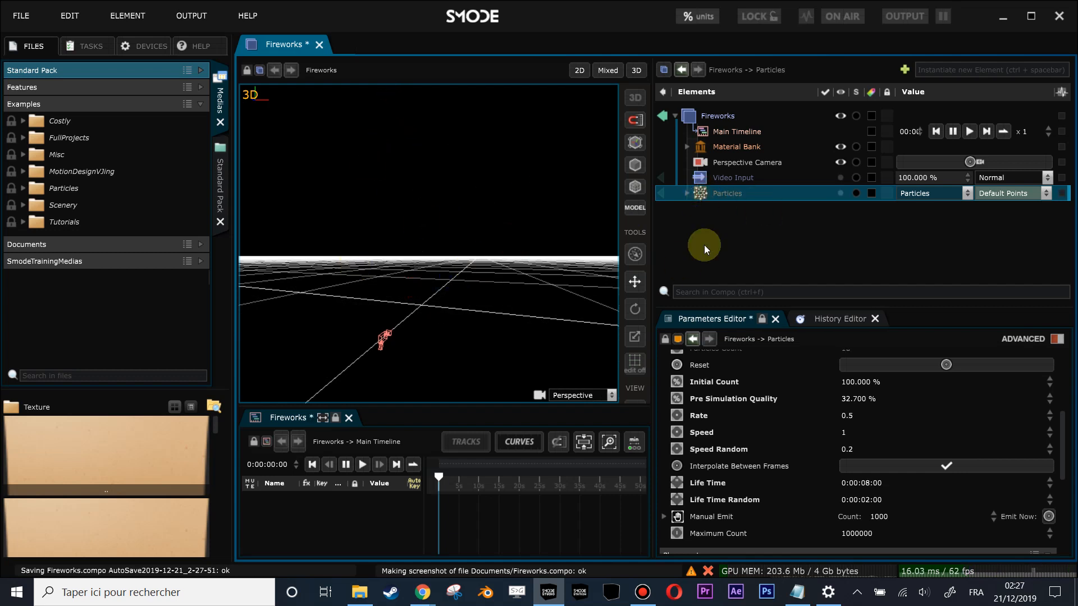
# Add a Grid Points 3D layer to the Fireworks composition and set its precision to 2 on all three axes
pyautogui.rightClick(705, 249)
pyautogui.moveTo(673, 301)
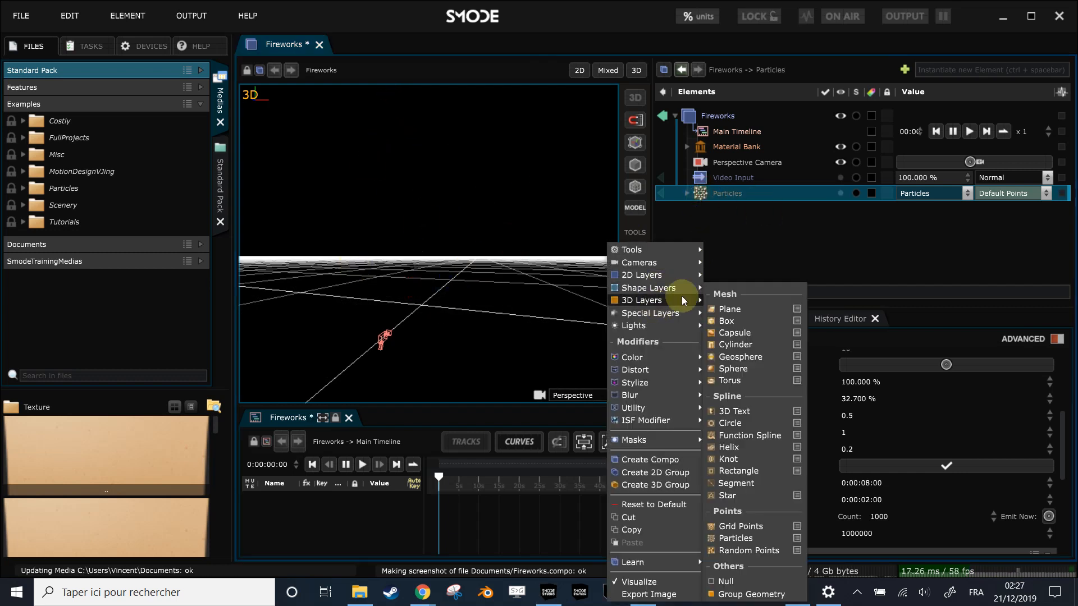
pyautogui.click(746, 528)
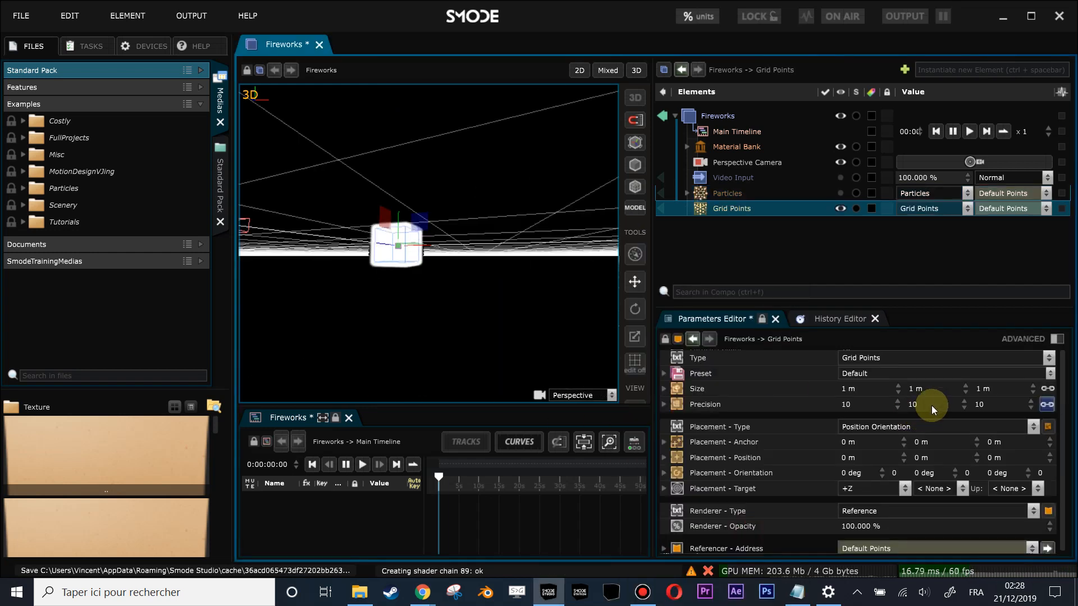
pyautogui.moveTo(931, 405); pyautogui.dragTo(931, 449)
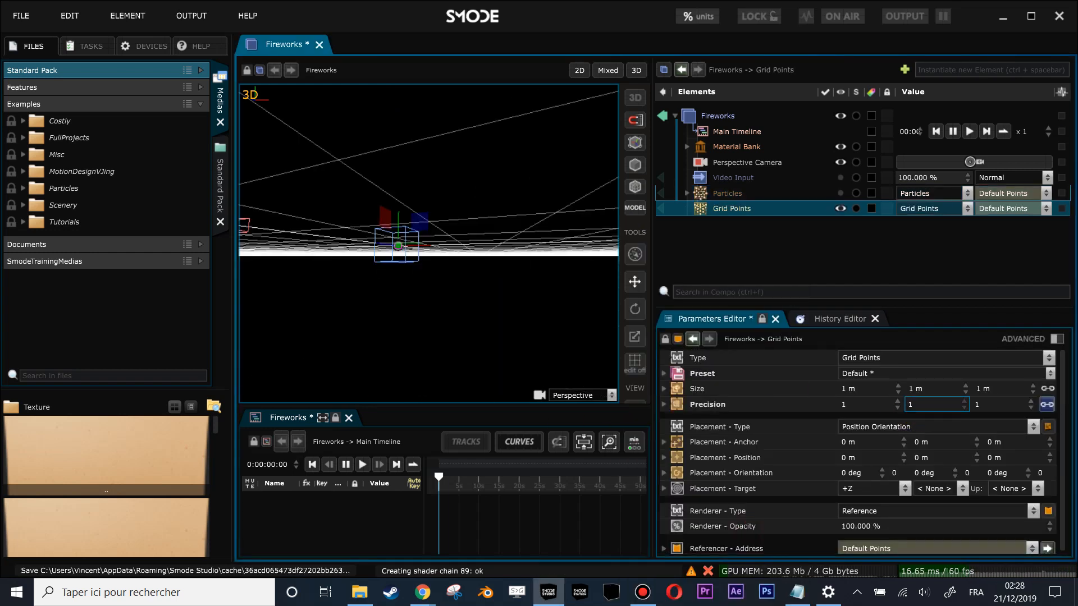
pyautogui.scroll(5, 410, 269)
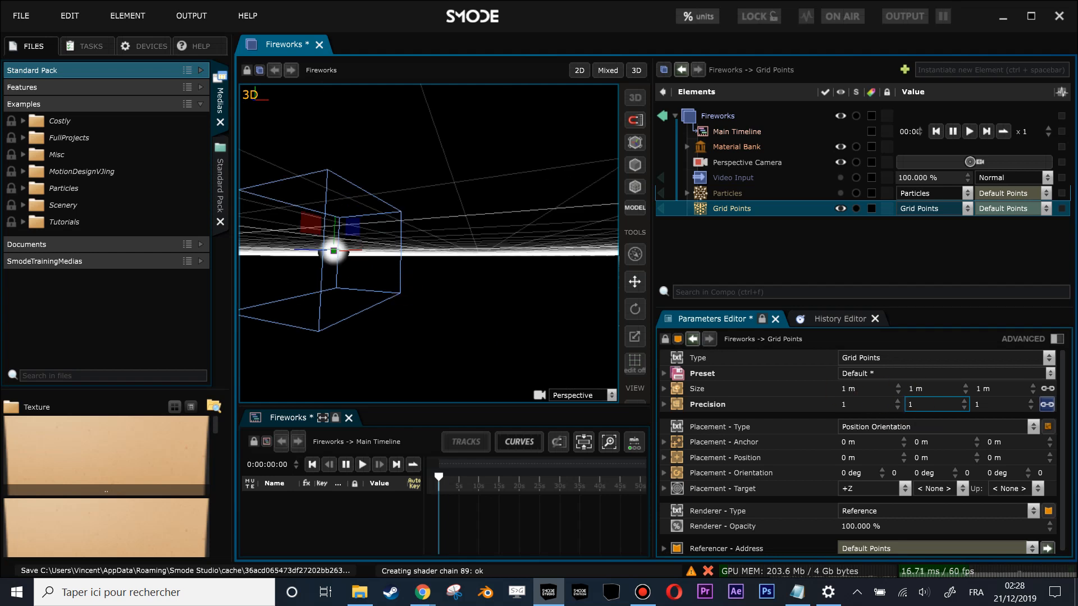
pyautogui.moveTo(348, 237); pyautogui.dragTo(316, 190)
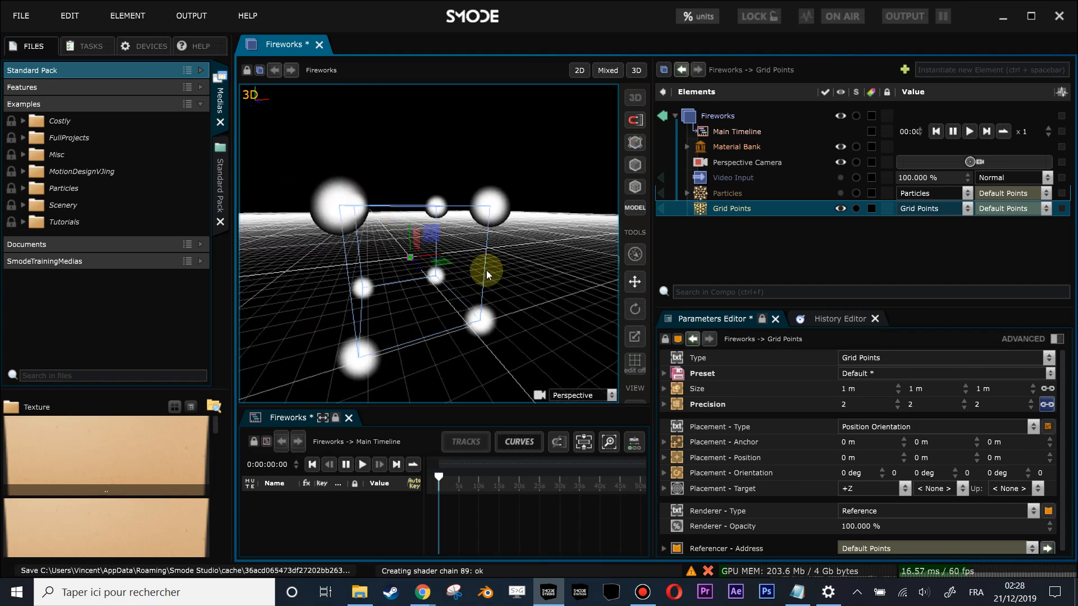
# Add an Emit Particles operator modifier to the Grid Points layer and view the emission from its points
pyautogui.moveTo(482, 271); pyautogui.dragTo(583, 274)
pyautogui.rightClick(700, 211)
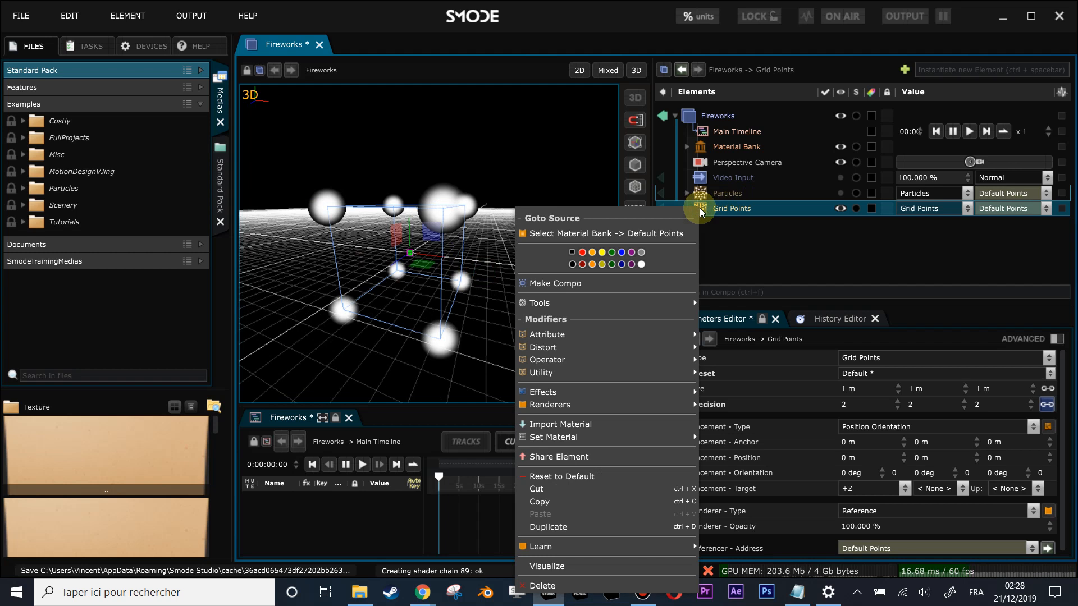
pyautogui.moveTo(607, 357)
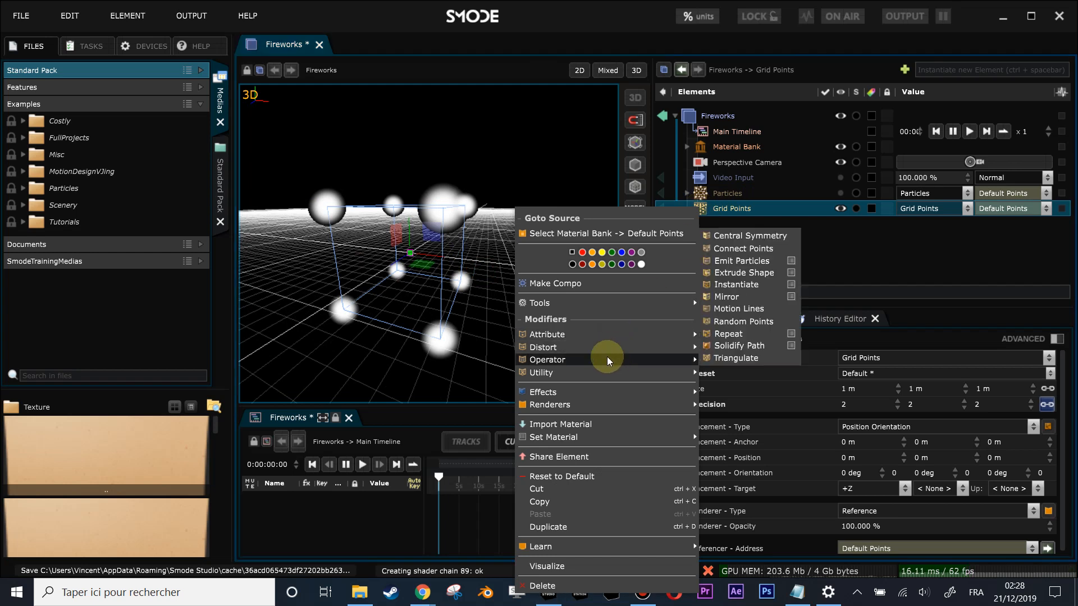
pyautogui.click(754, 264)
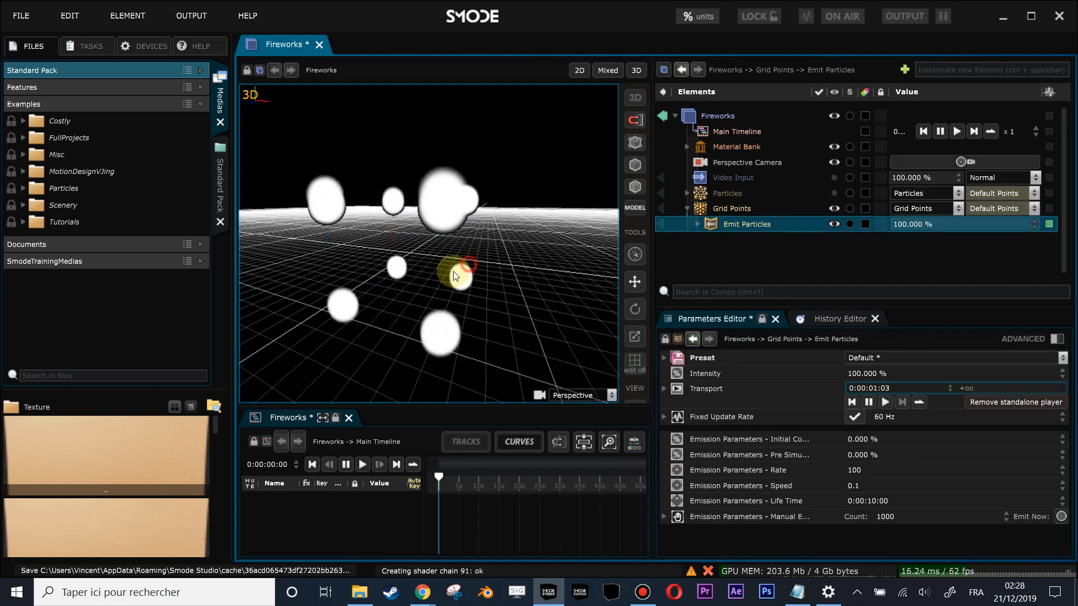
pyautogui.moveTo(425, 297); pyautogui.dragTo(410, 219)
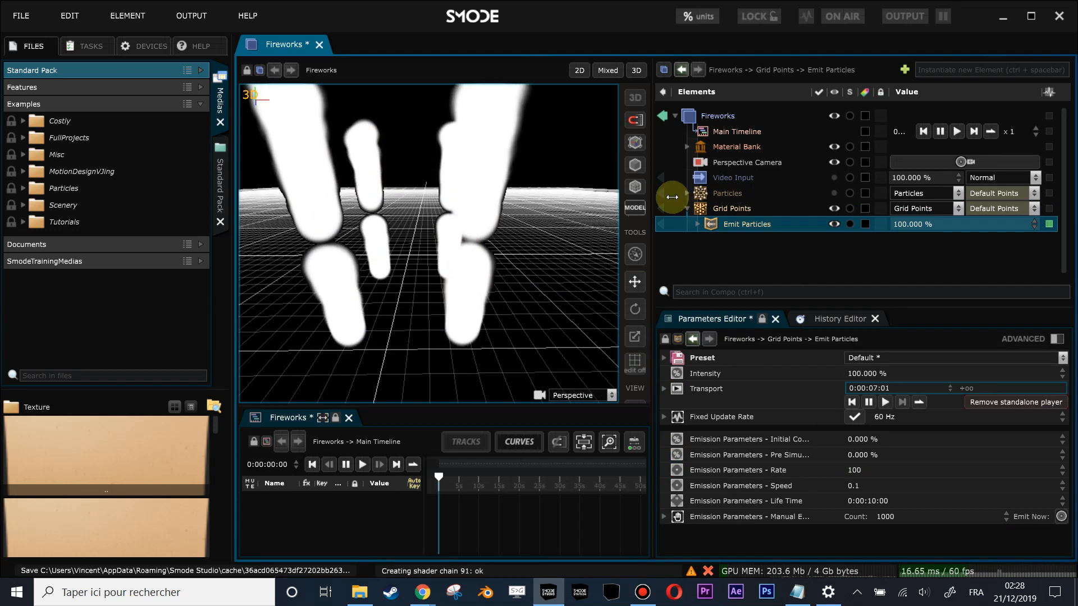
# Temporarily deactivate the Emit Particles modifier to examine the source grid points and its emission parameters, and reactivate it
pyautogui.click(833, 224)
pyautogui.moveTo(487, 252); pyautogui.dragTo(349, 223)
pyautogui.moveTo(380, 191); pyautogui.dragTo(403, 178)
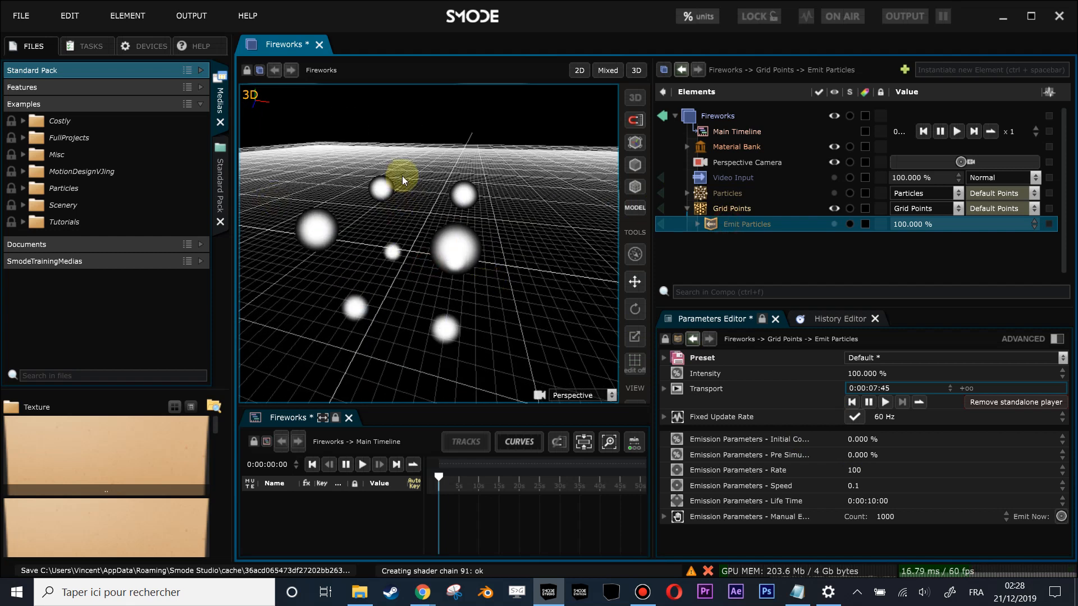
pyautogui.moveTo(422, 232); pyautogui.dragTo(462, 241)
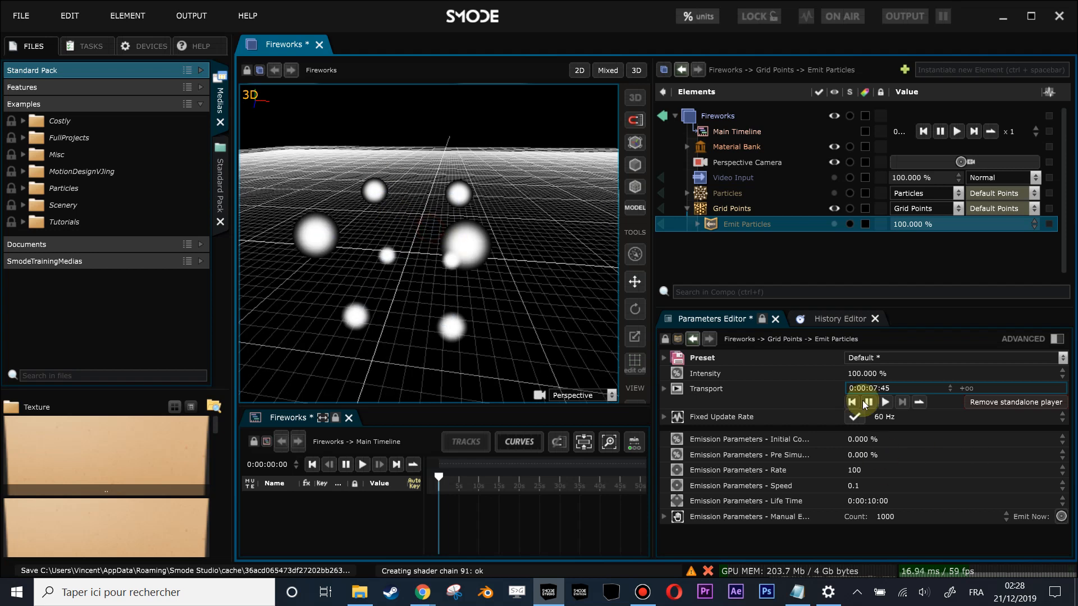
pyautogui.click(775, 473)
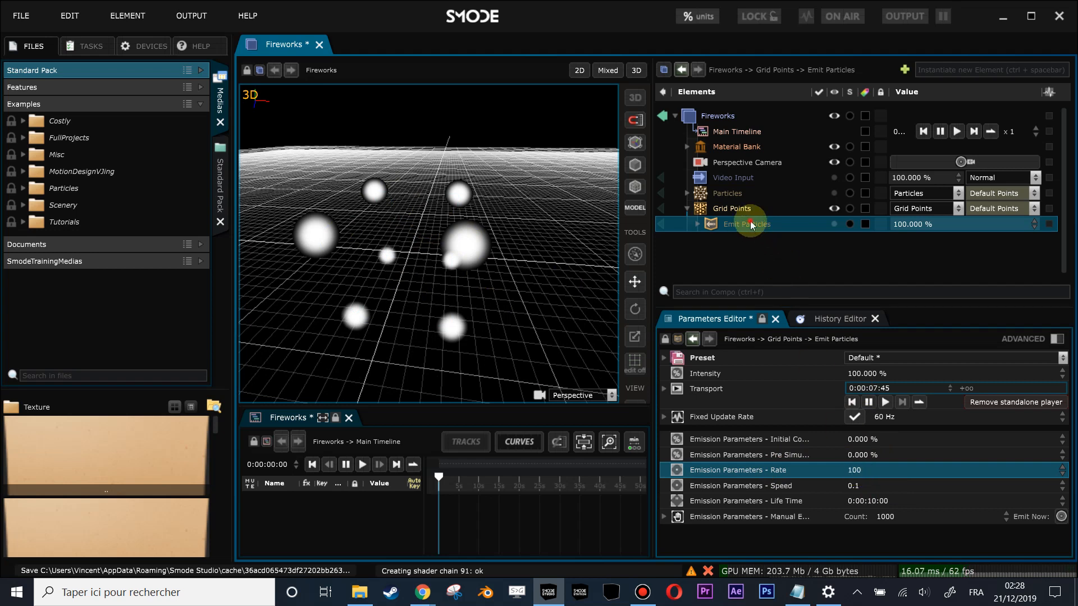
pyautogui.click(730, 193)
# Enlarge the Grid Points layer to 3.74 m on all three axes
pyautogui.click(733, 212)
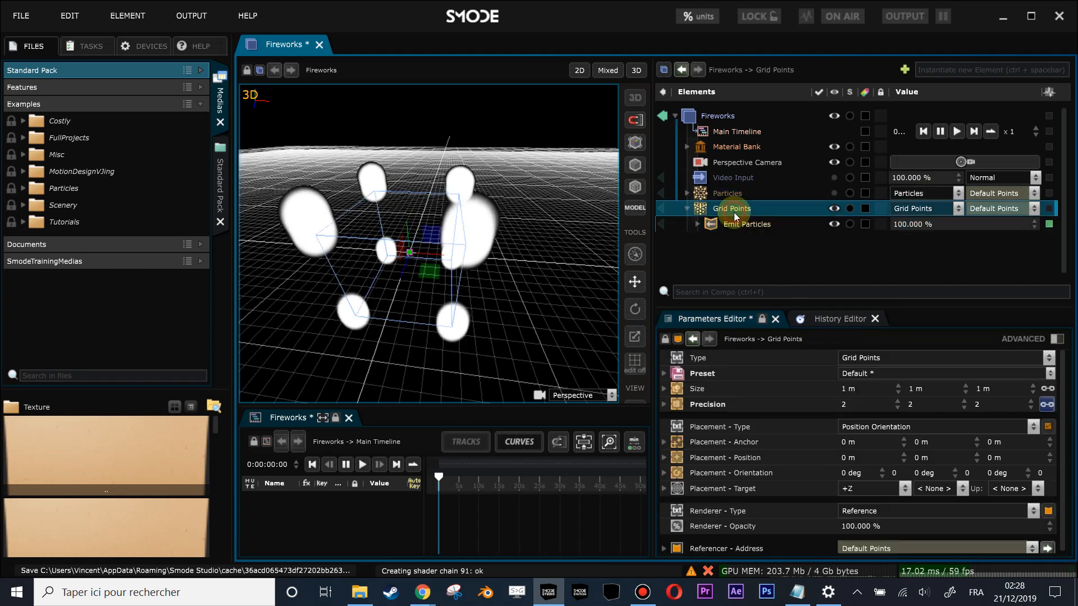
pyautogui.moveTo(935, 387); pyautogui.dragTo(935, 233)
pyautogui.scroll(-4, 479, 219)
pyautogui.moveTo(488, 265)
pyautogui.mouseDown()
pyautogui.moveTo(472, 254)
pyautogui.moveTo(484, 245)
pyautogui.mouseUp()
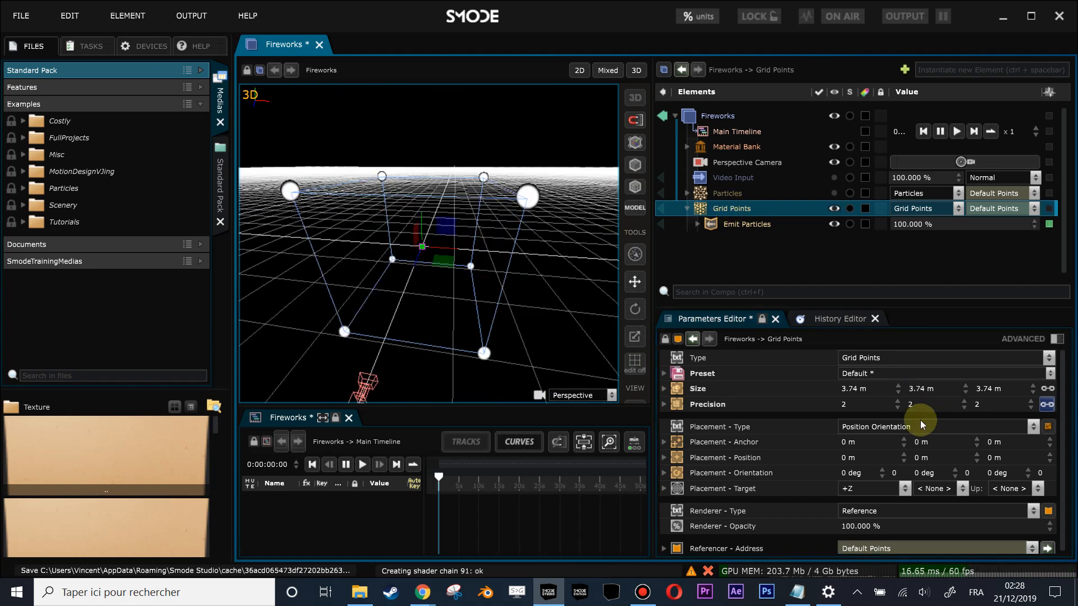
# Raise the Grid Points precision to 14 and size to 8.415 m on all axes, with the Emit Particles modifier deactivated
pyautogui.moveTo(928, 402); pyautogui.dragTo(929, 342)
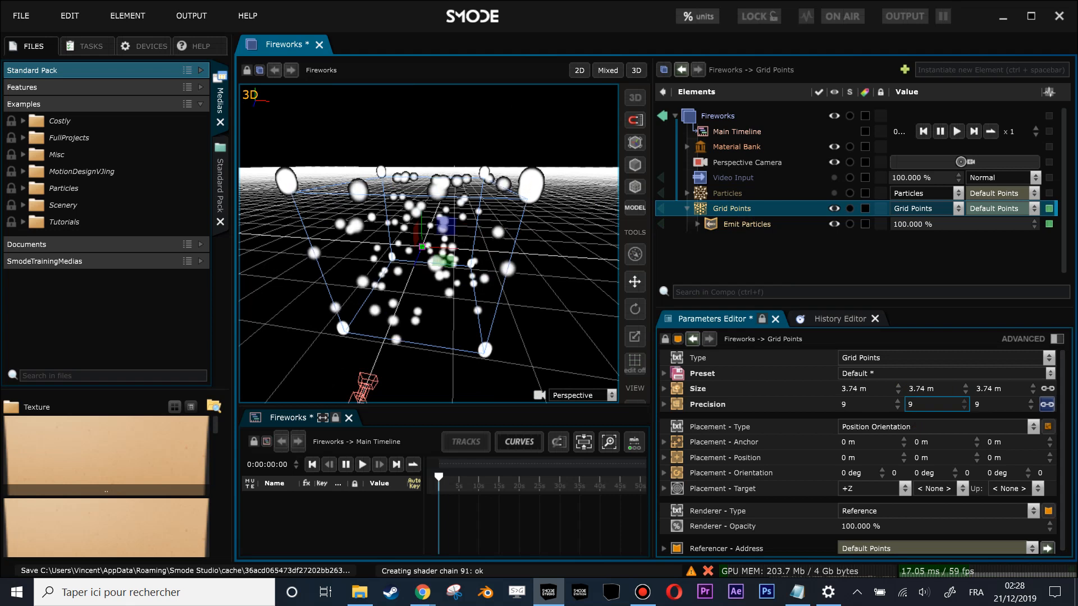
pyautogui.click(755, 223)
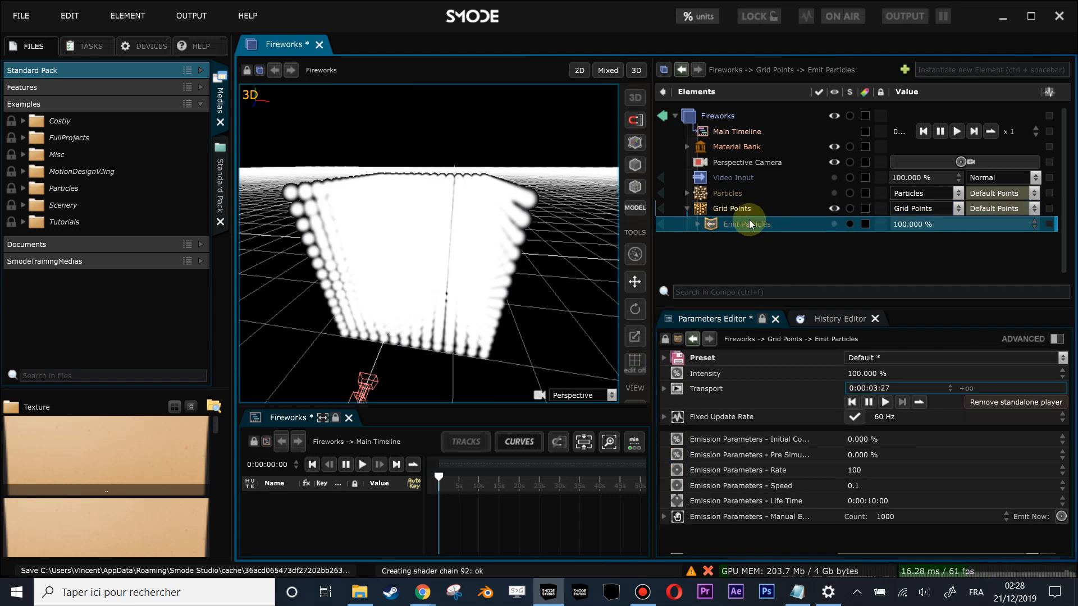
pyautogui.click(731, 209)
pyautogui.moveTo(921, 388); pyautogui.dragTo(921, 350)
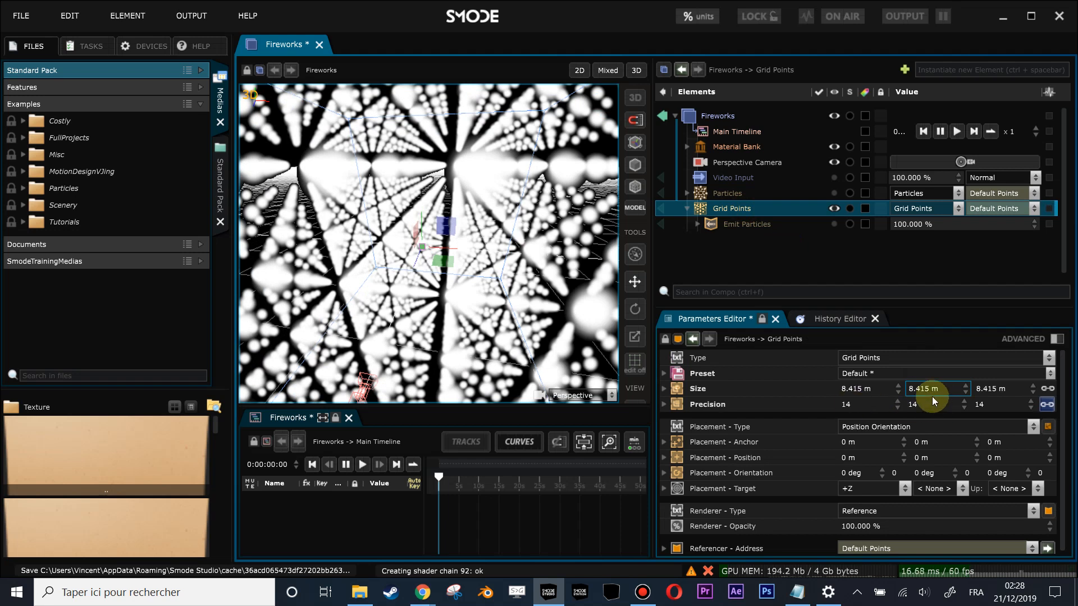
# Examine the enlarged grid from several angles with its Emit Particles modifier off and on, and restart the emission
pyautogui.scroll(-5, 455, 204)
pyautogui.moveTo(455, 205); pyautogui.dragTo(717, 227)
pyautogui.click(750, 225)
pyautogui.moveTo(452, 265); pyautogui.dragTo(621, 213)
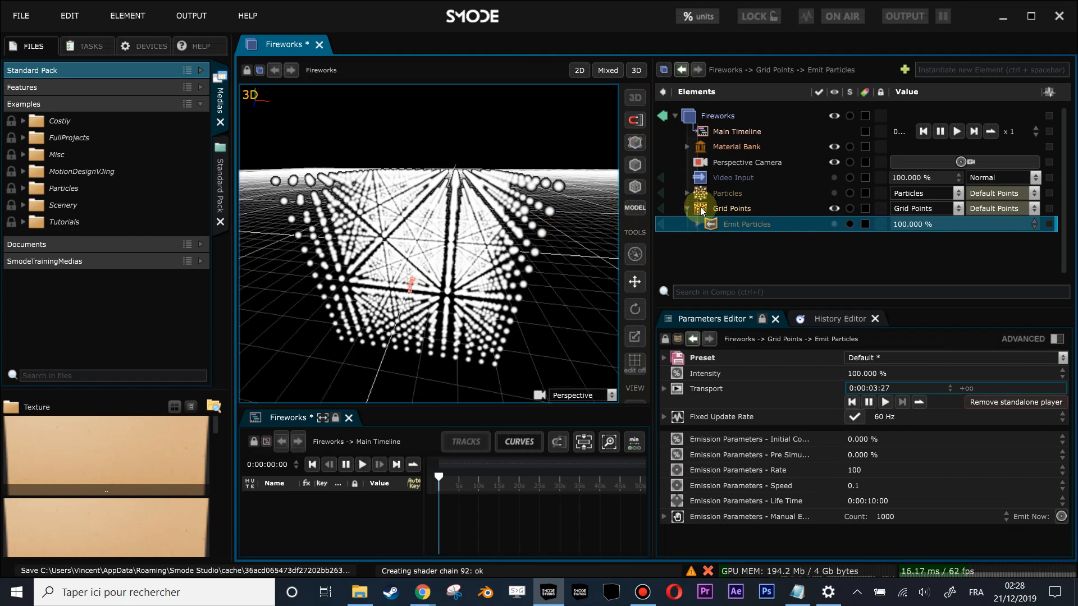
pyautogui.click(720, 224)
pyautogui.moveTo(403, 262); pyautogui.dragTo(716, 253)
pyautogui.doubleClick(750, 228)
pyautogui.doubleClick(750, 228)
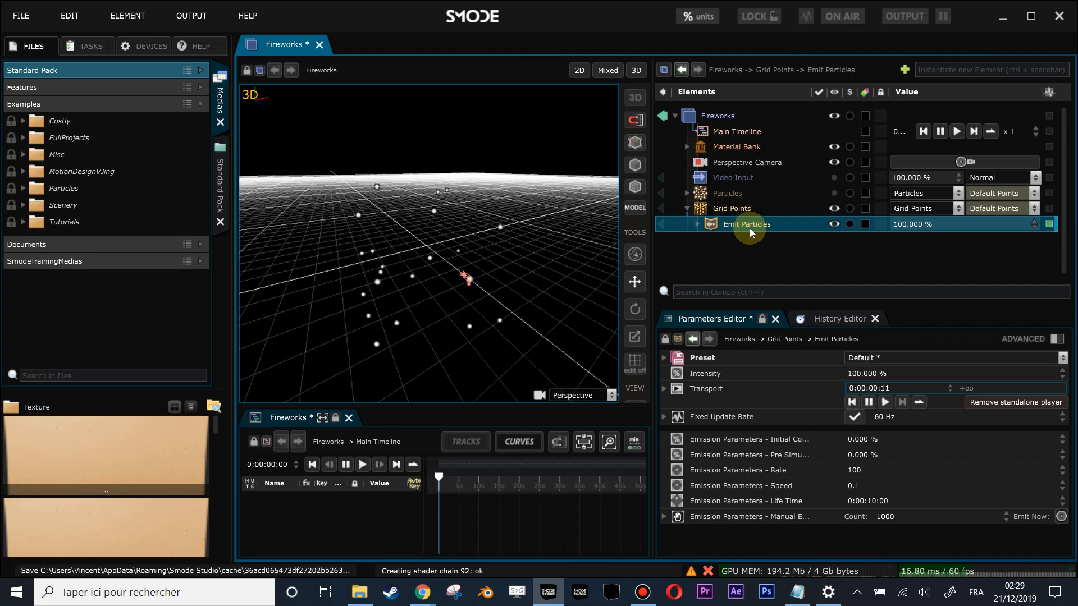
# Set the Emit Particles emission rate to 10 and restart the emission to view particles leaving the grid points
pyautogui.doubleClick(859, 469)
pyautogui.write('10')
pyautogui.press('Return')
pyautogui.doubleClick(744, 226)
pyautogui.doubleClick(745, 226)
pyautogui.moveTo(532, 287); pyautogui.dragTo(443, 208)
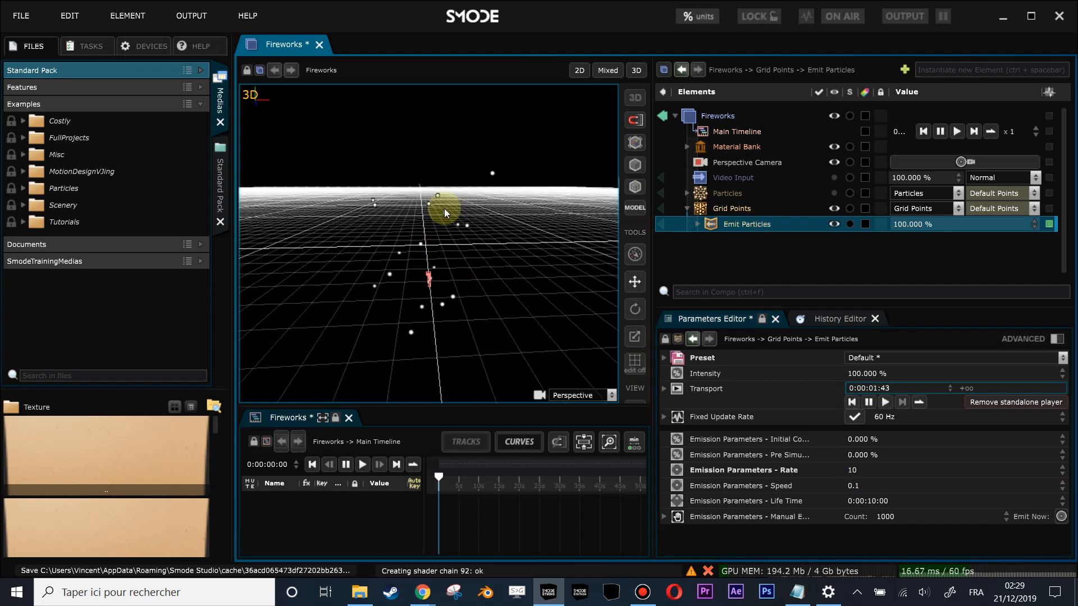
pyautogui.moveTo(351, 209); pyautogui.dragTo(678, 236)
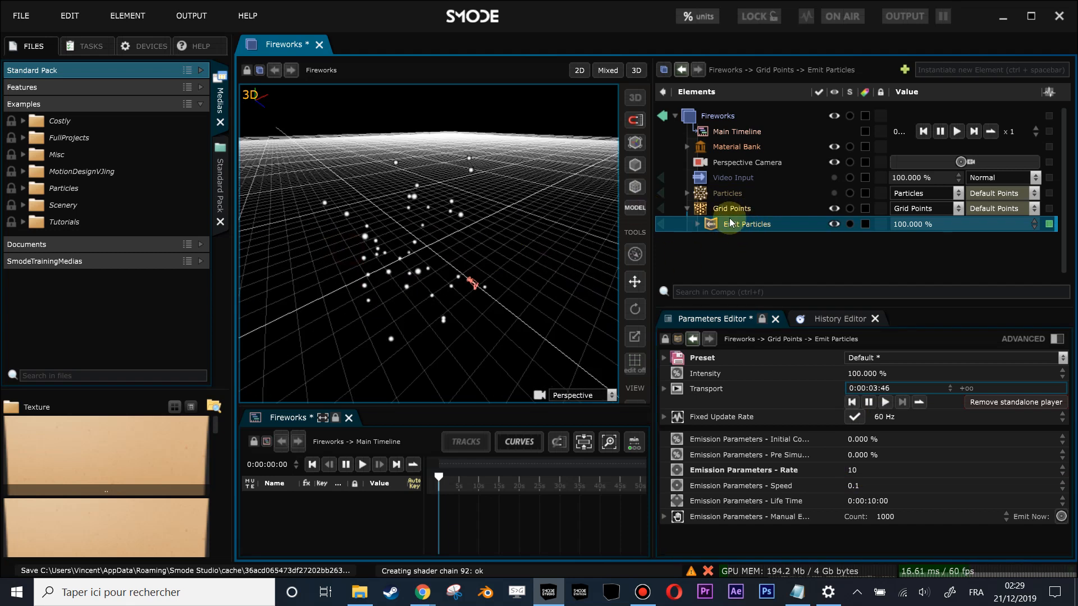
pyautogui.moveTo(549, 240); pyautogui.dragTo(589, 241)
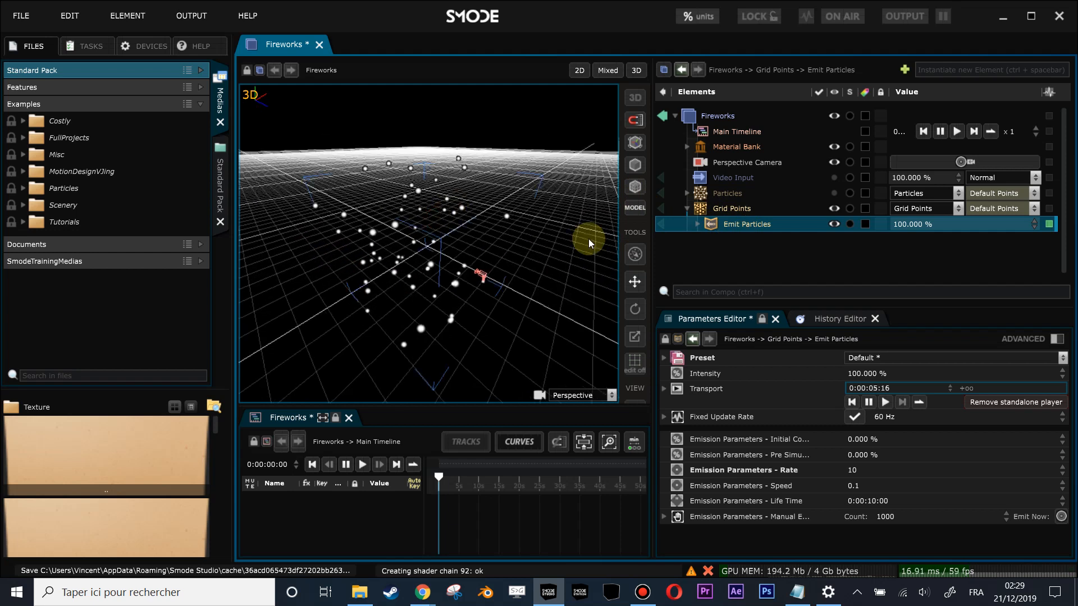
# Deactivate the Grid Points layer and activate the Particles layer to view the fireworks
pyautogui.click(738, 209)
pyautogui.click(723, 194)
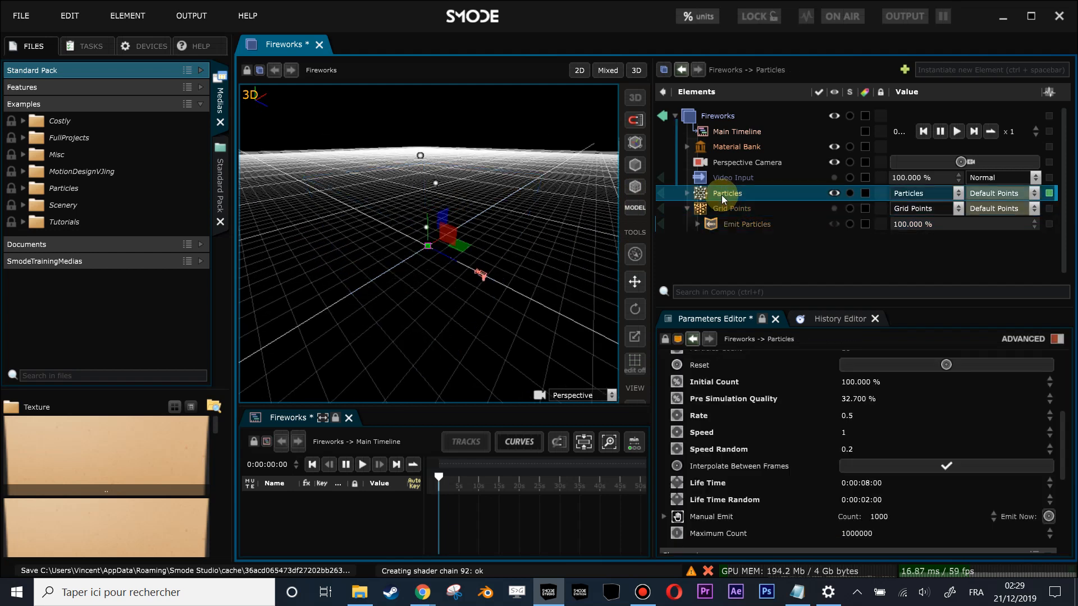
pyautogui.moveTo(479, 279); pyautogui.dragTo(461, 316)
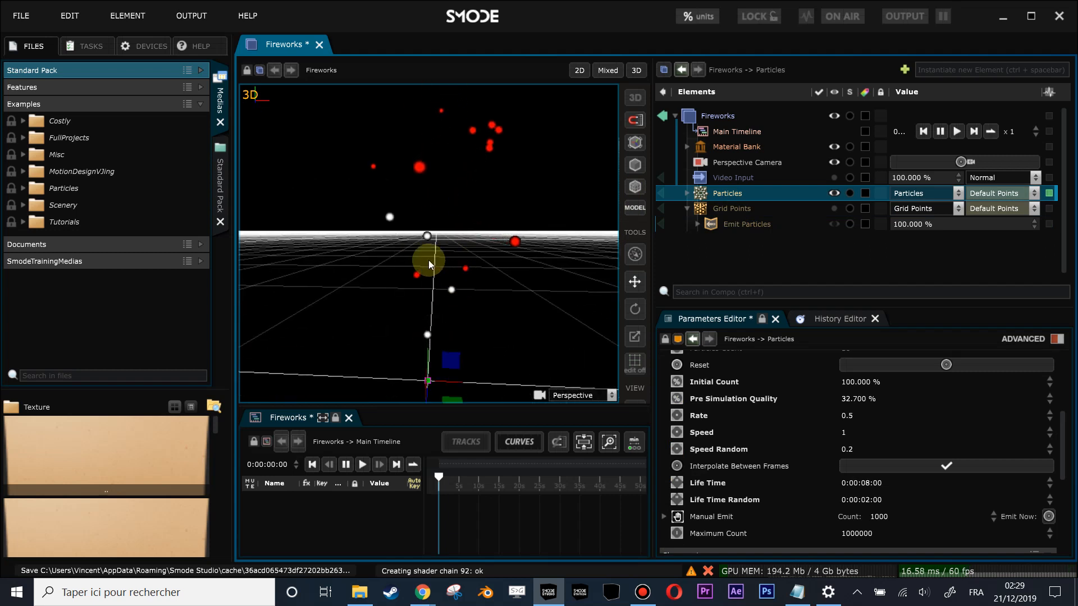
pyautogui.moveTo(463, 274); pyautogui.dragTo(440, 285)
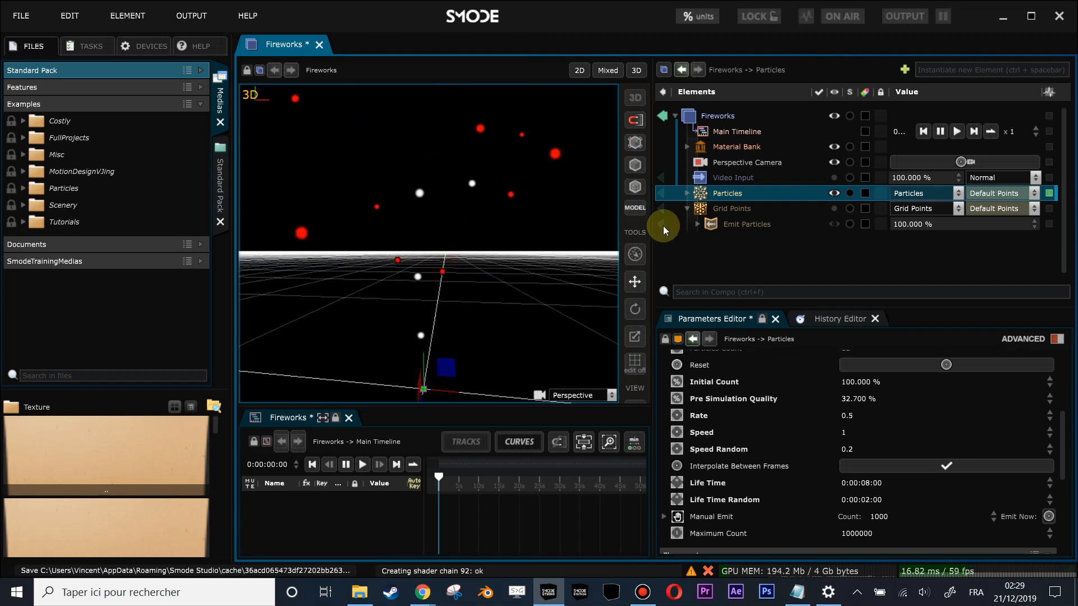
# Delete the Grid Points layer and undo the deletion
pyautogui.click(702, 211)
pyautogui.press('Delete')
pyautogui.press('Return')
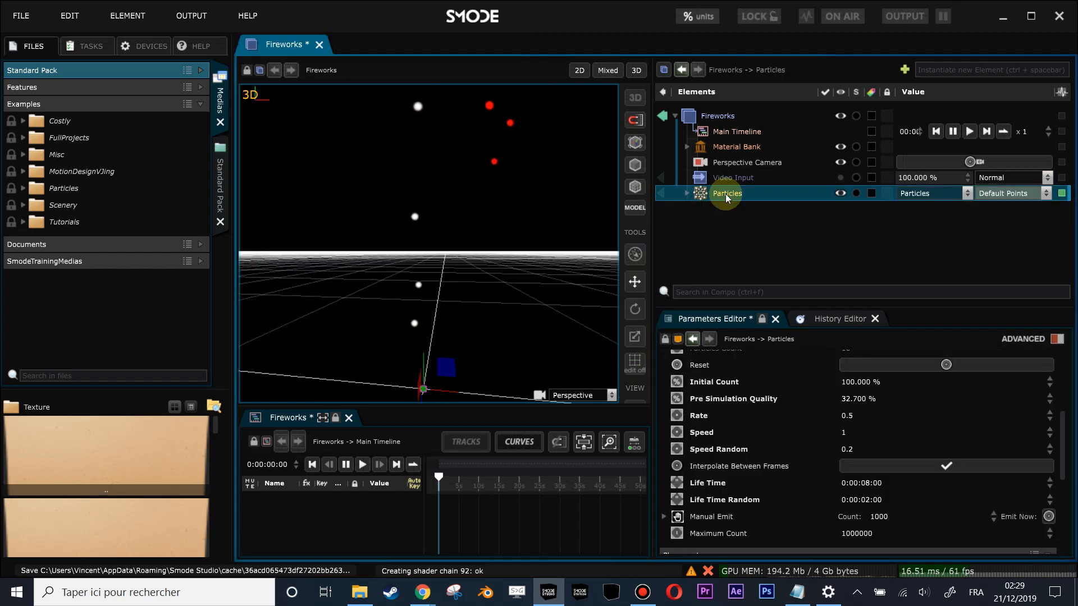
pyautogui.rightClick(725, 194)
pyautogui.click(797, 211)
pyautogui.moveTo(509, 276); pyautogui.dragTo(544, 236)
pyautogui.hotkey('ctrl', 'z')
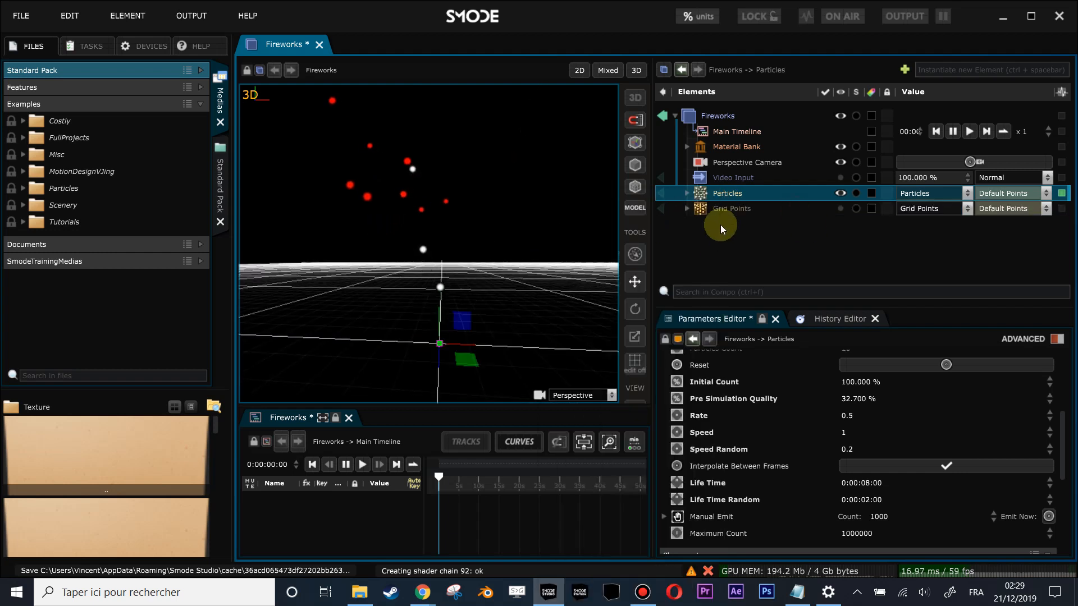
# Activate the Grid Points layer with its Emit Particles modifier and compare its emission with the Particles layer
pyautogui.click(711, 210)
pyautogui.click(687, 209)
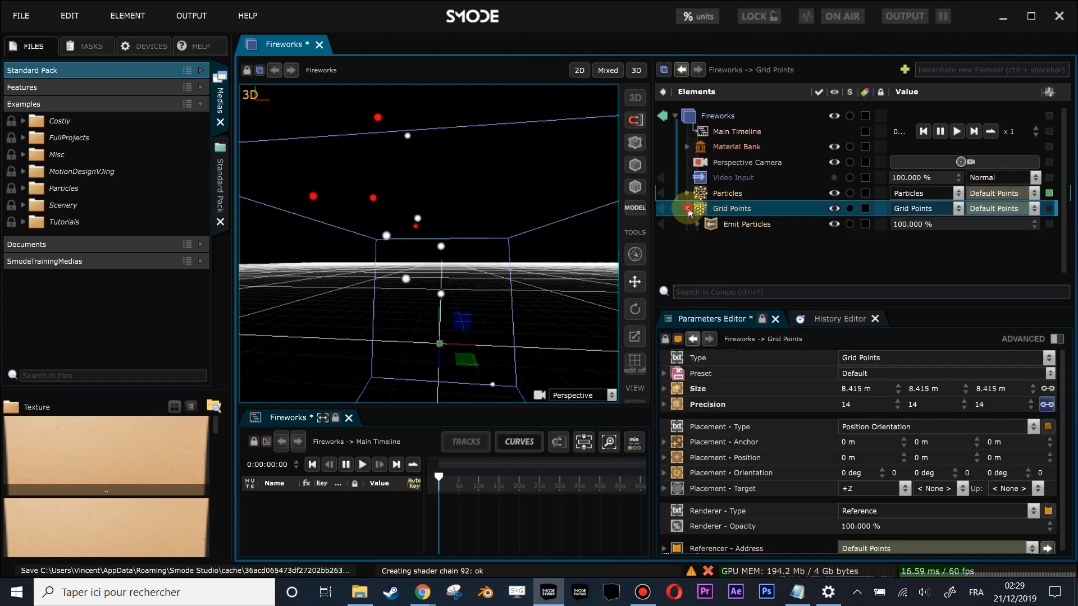
pyautogui.click(731, 230)
pyautogui.moveTo(461, 254); pyautogui.dragTo(525, 260)
pyautogui.click(742, 224)
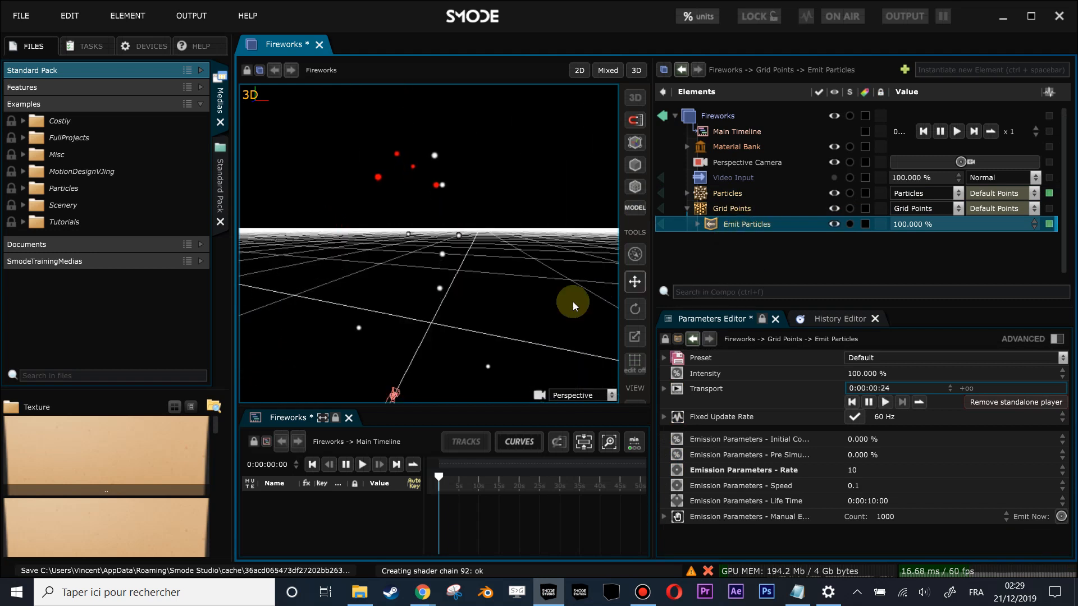
pyautogui.click(722, 193)
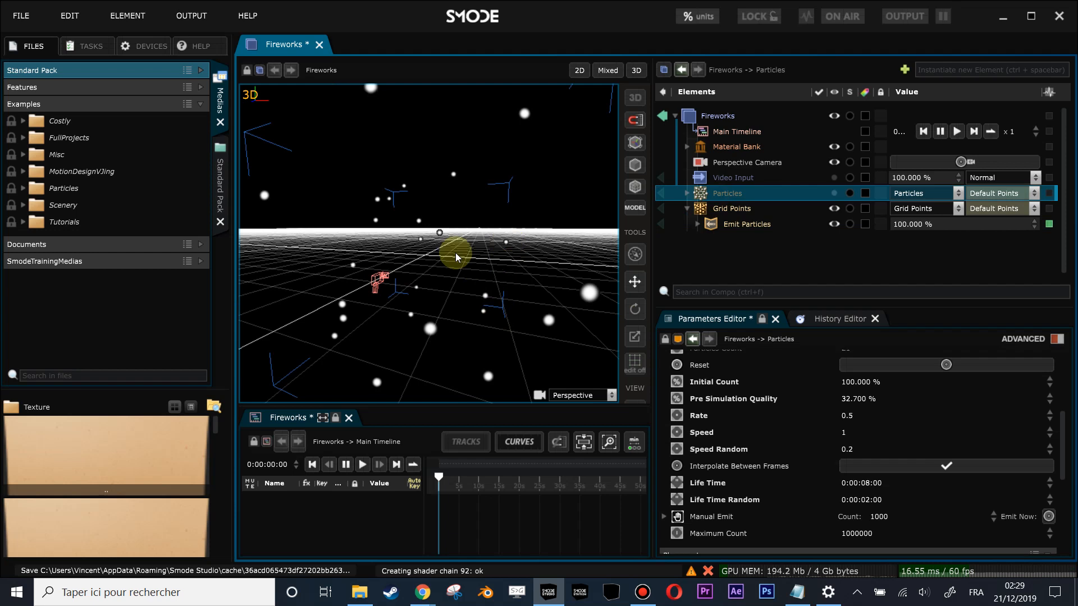
pyautogui.moveTo(435, 243); pyautogui.dragTo(404, 271)
pyautogui.click(724, 223)
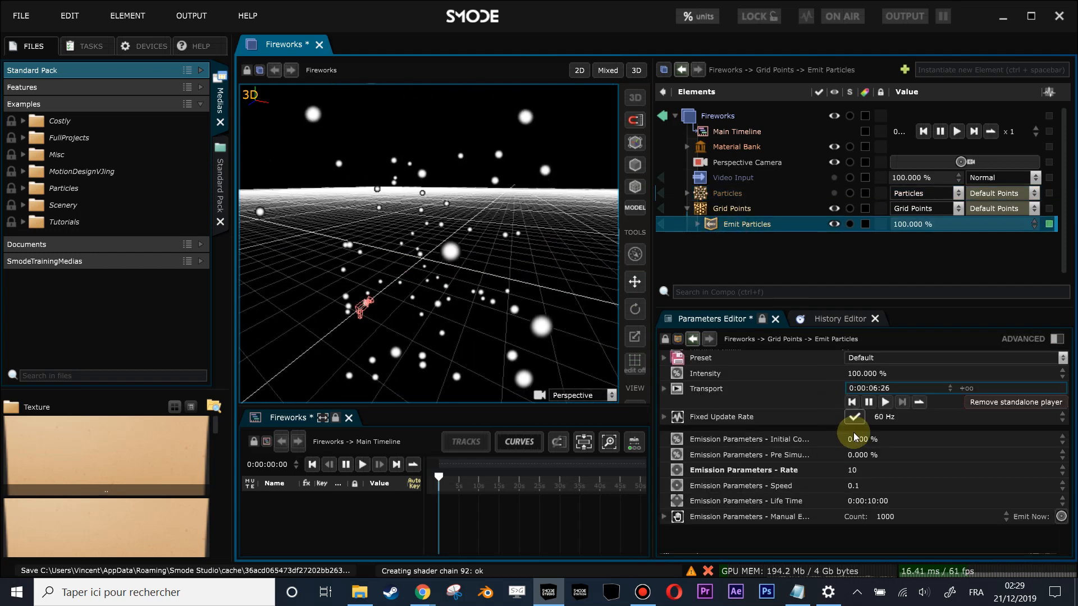
pyautogui.moveTo(898, 461); pyautogui.dragTo(426, 228)
pyautogui.moveTo(271, 272); pyautogui.dragTo(581, 257)
# Delete the Grid Points layer from the Fireworks composition
pyautogui.click(742, 207)
pyautogui.press('Delete')
pyautogui.press('Return')
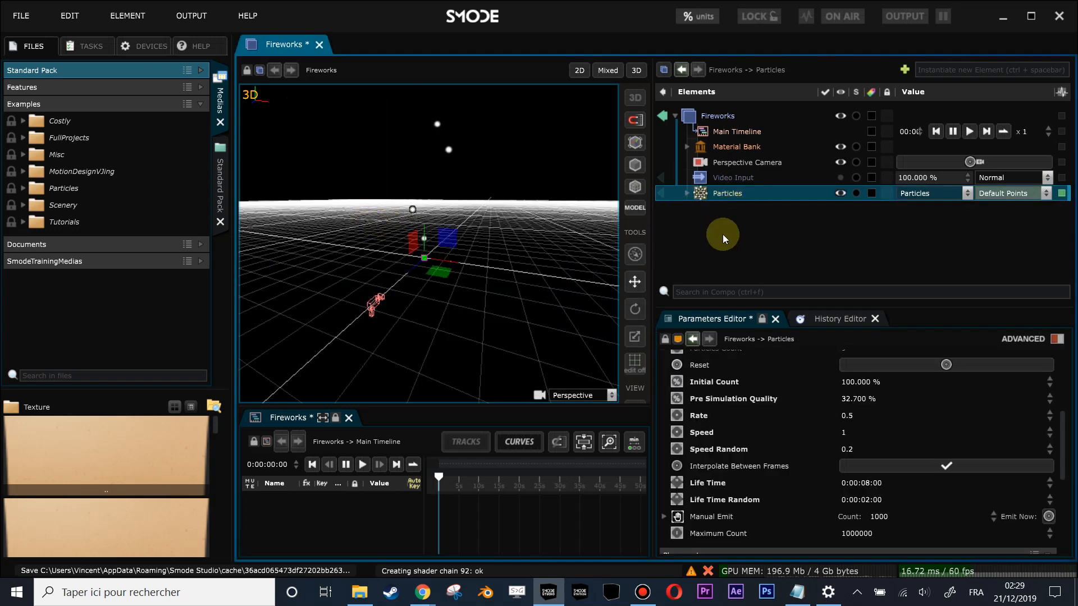
# Add an Emit Particles operator modifier to the Particles layer and view the trails it emits
pyautogui.rightClick(708, 196)
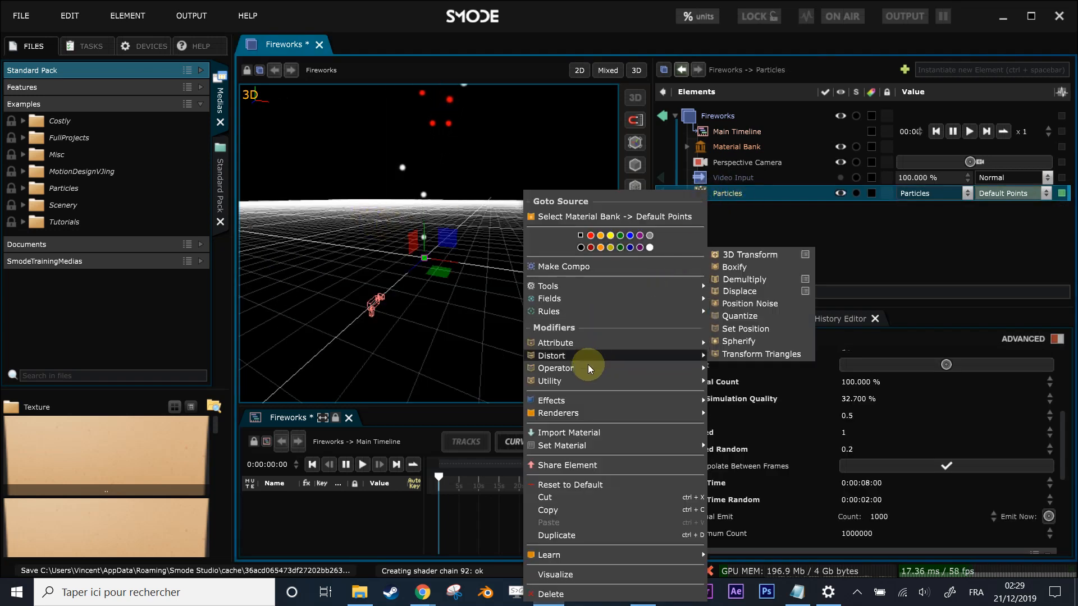
pyautogui.moveTo(587, 368)
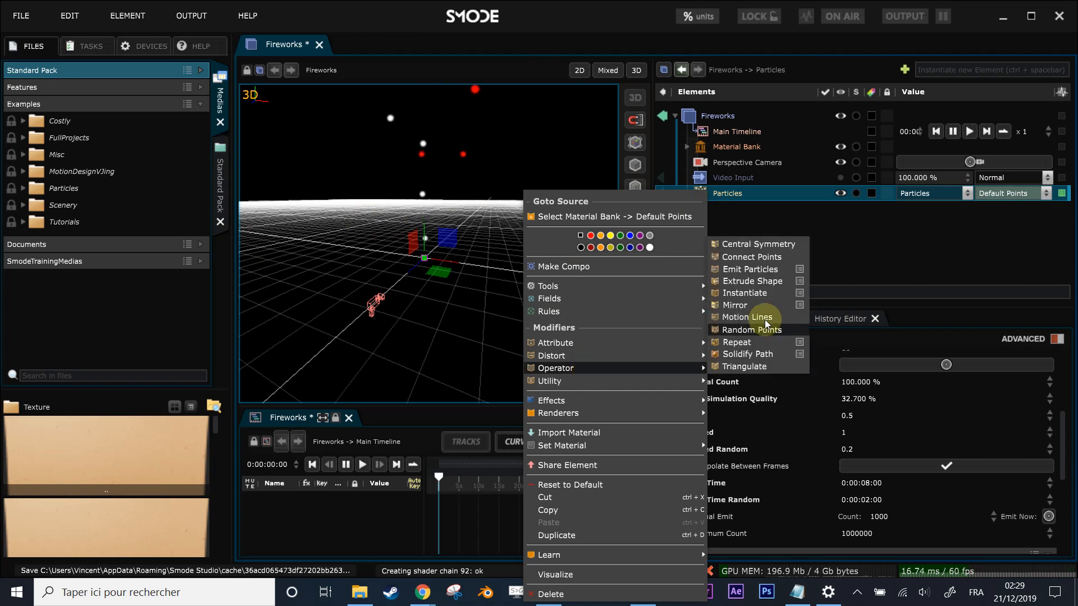
pyautogui.click(762, 271)
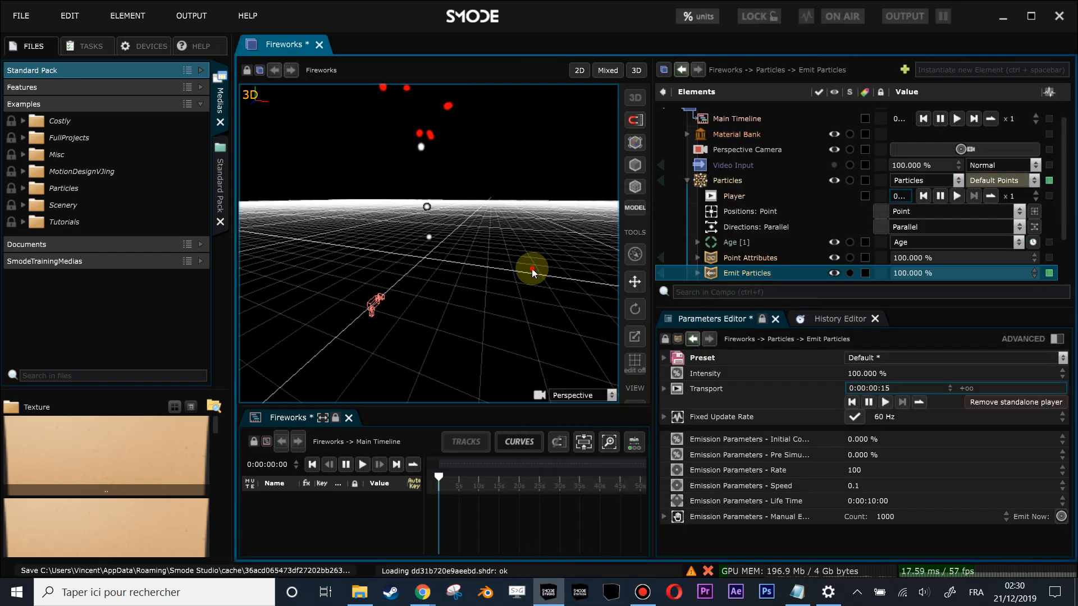
pyautogui.moveTo(419, 298); pyautogui.dragTo(417, 266)
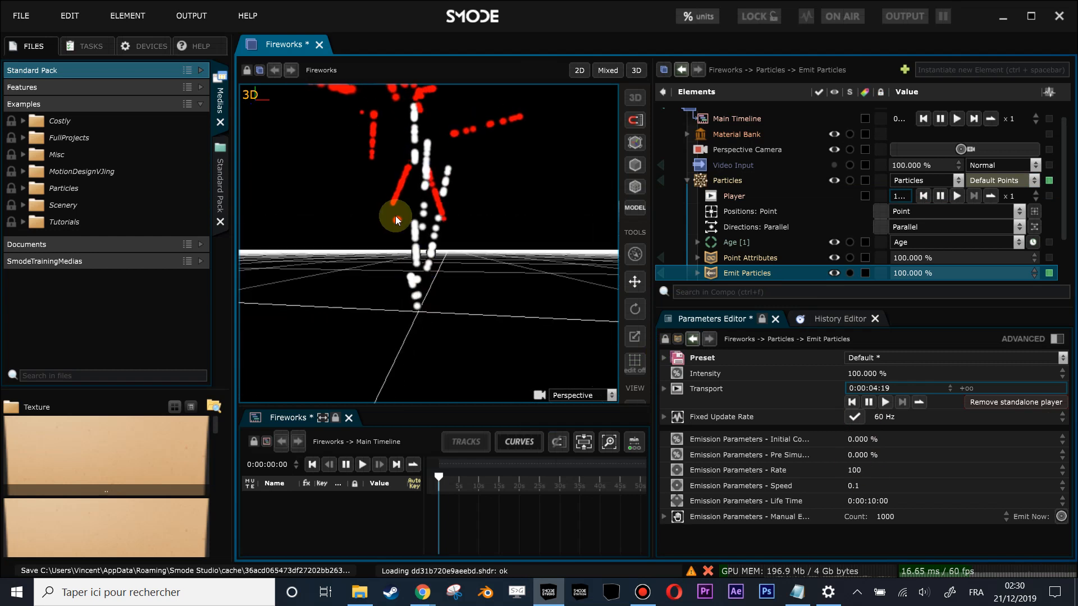
pyautogui.moveTo(365, 208); pyautogui.dragTo(527, 258)
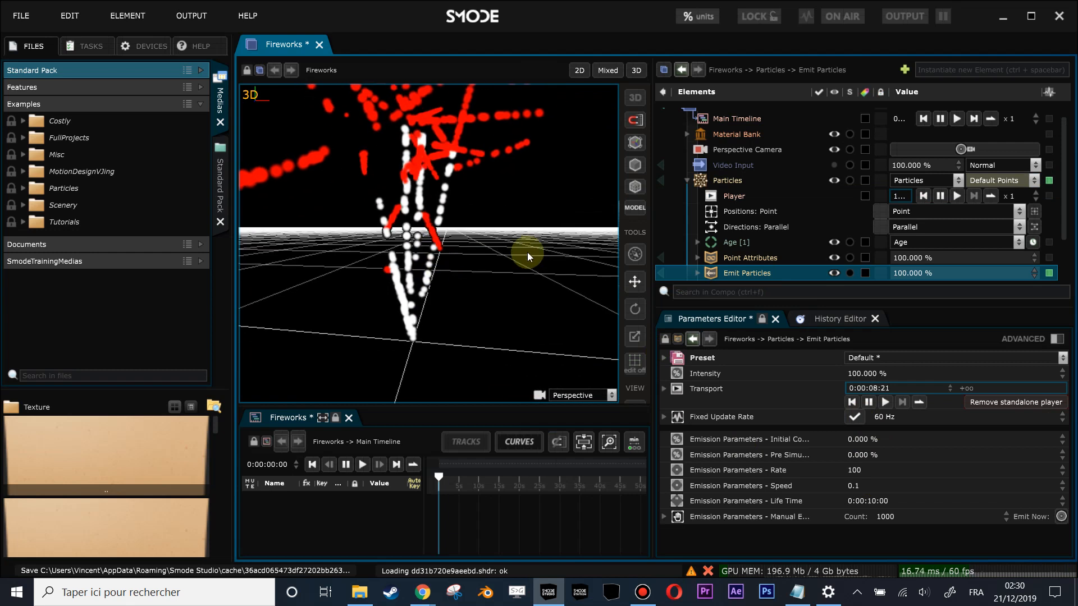
# Delete the Default Surface material from the Material Bank
pyautogui.click(688, 134)
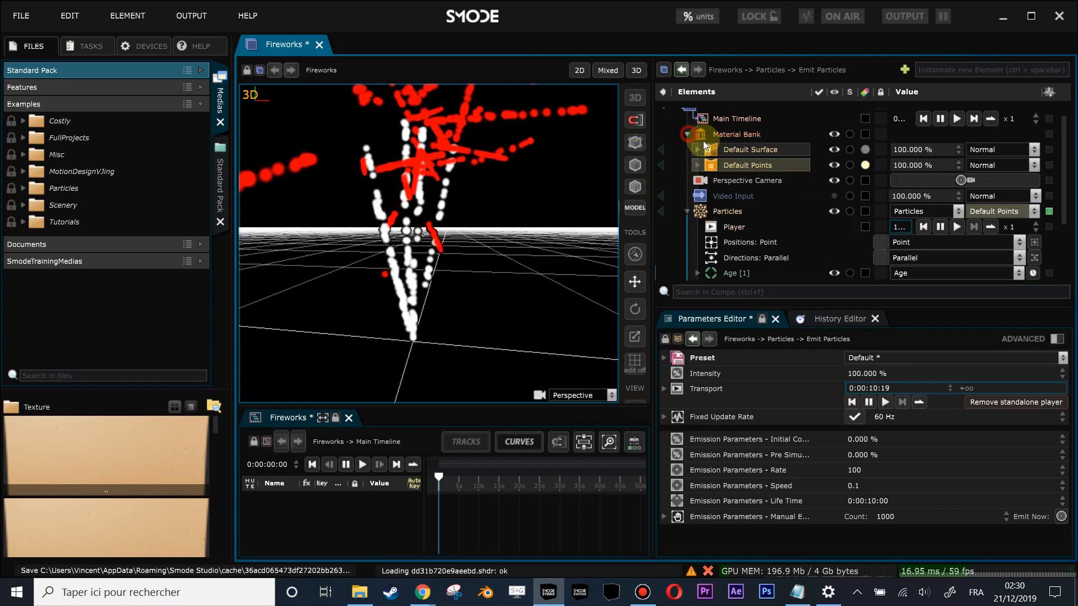
pyautogui.click(747, 150)
pyautogui.press('Delete')
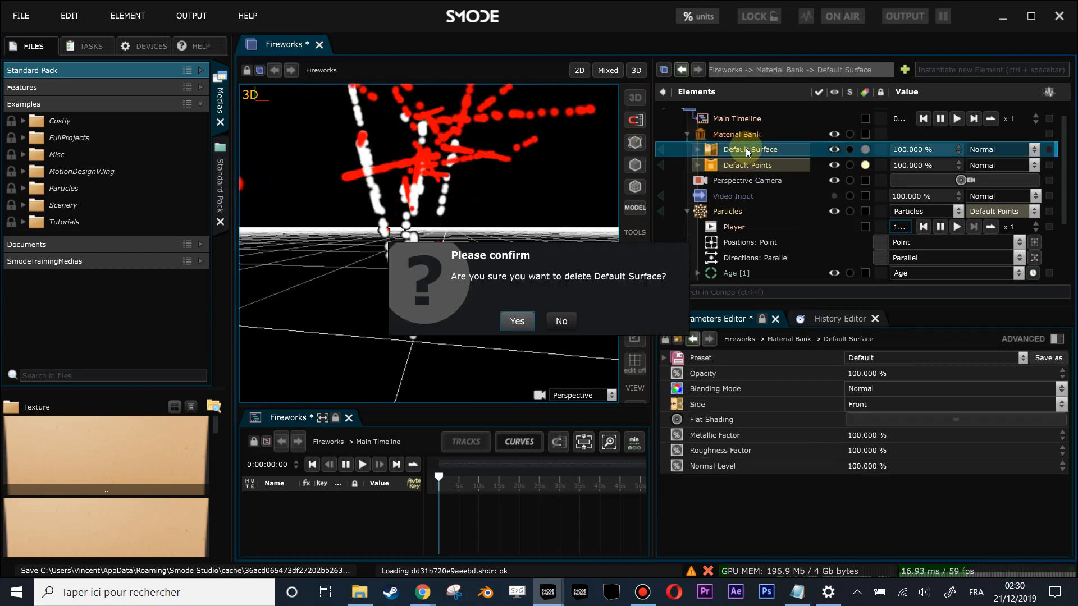
pyautogui.press('Return')
# Rename the Default Points material to Head, duplicate it and name the copy Trails
pyautogui.doubleClick(747, 163)
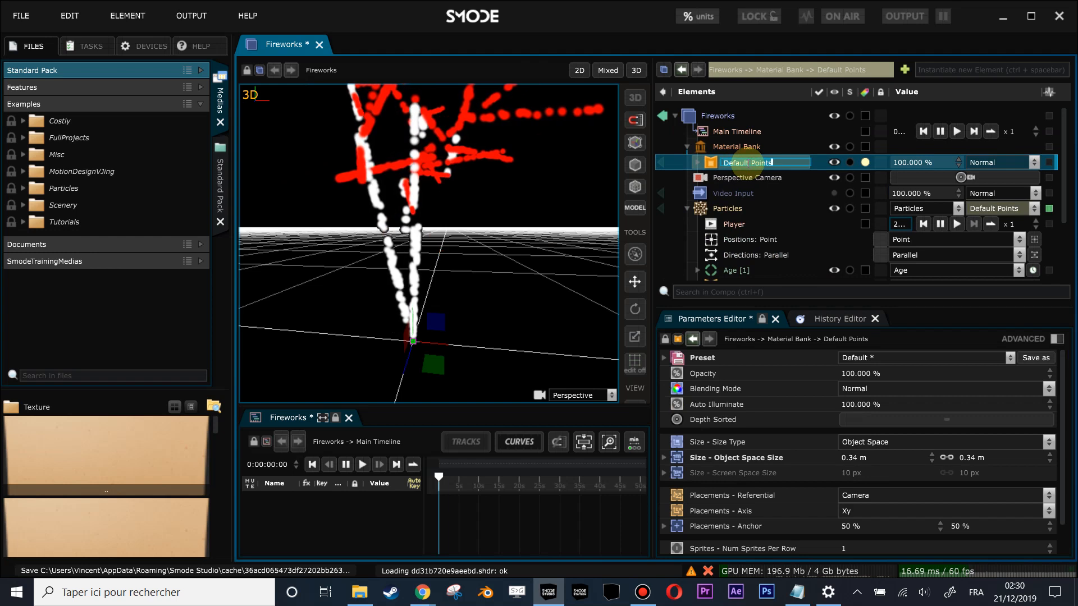
pyautogui.write('Head')
pyautogui.press('Return')
pyautogui.hotkey('ctrl', 'd')
pyautogui.doubleClick(739, 177)
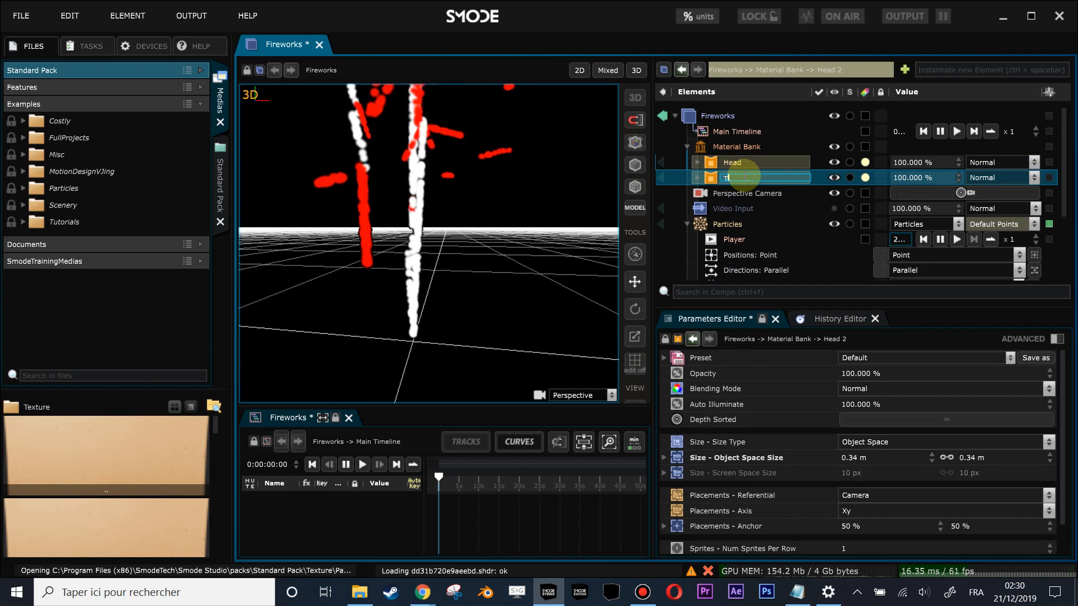
# Deactivate the Emit Particles modifier on the Particles layer and assign the Head material to the layer
pyautogui.scroll(-2, 745, 219)
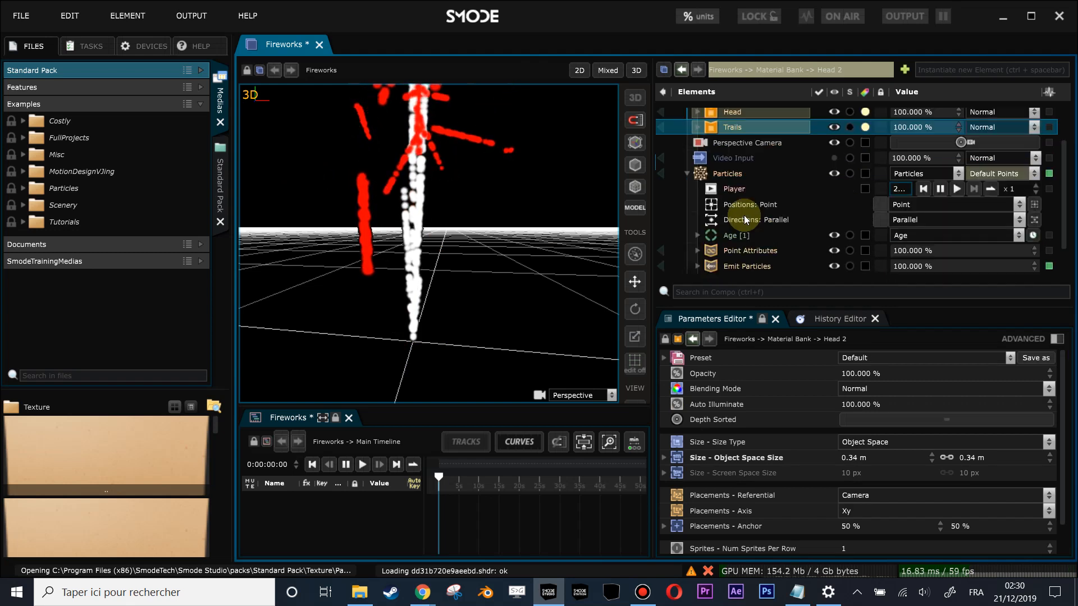
pyautogui.click(744, 266)
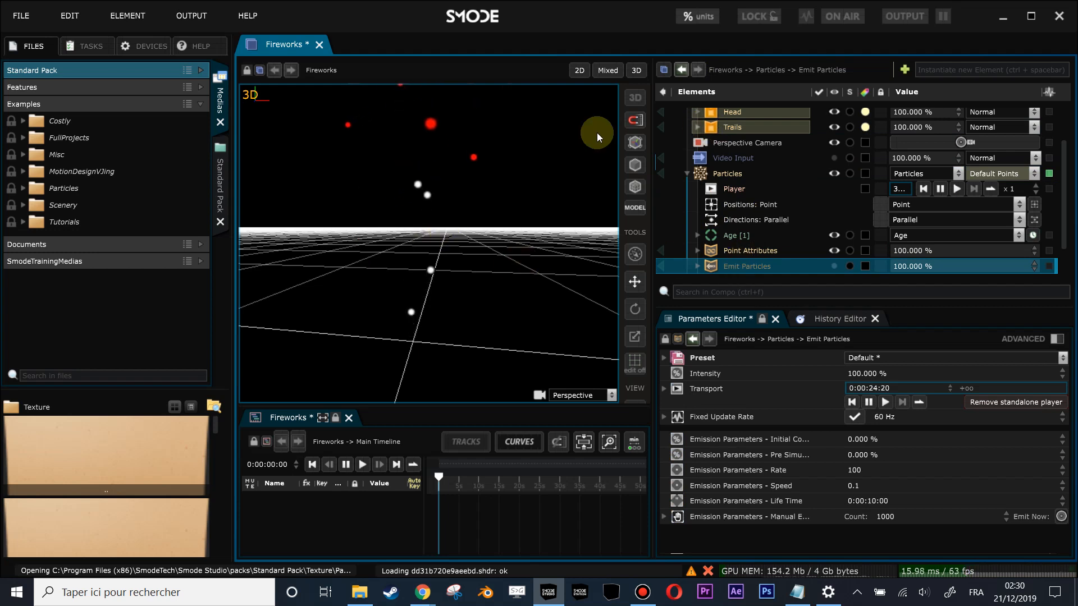
pyautogui.moveTo(722, 117); pyautogui.dragTo(724, 185)
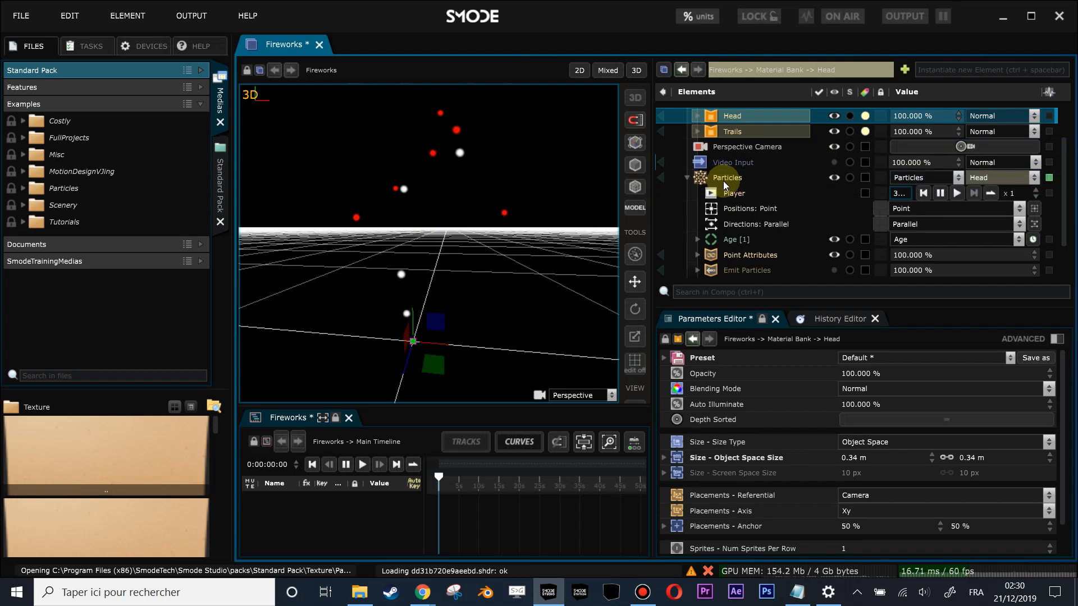
# Paste an additional renderer onto the Particles layer and delete the surplus one, keeping a Head reference in its Group 3D Renderer
pyautogui.click(724, 178)
pyautogui.hotkey('ctrl', 'v')
pyautogui.click(743, 274)
pyautogui.press('Delete')
pyautogui.press('Return')
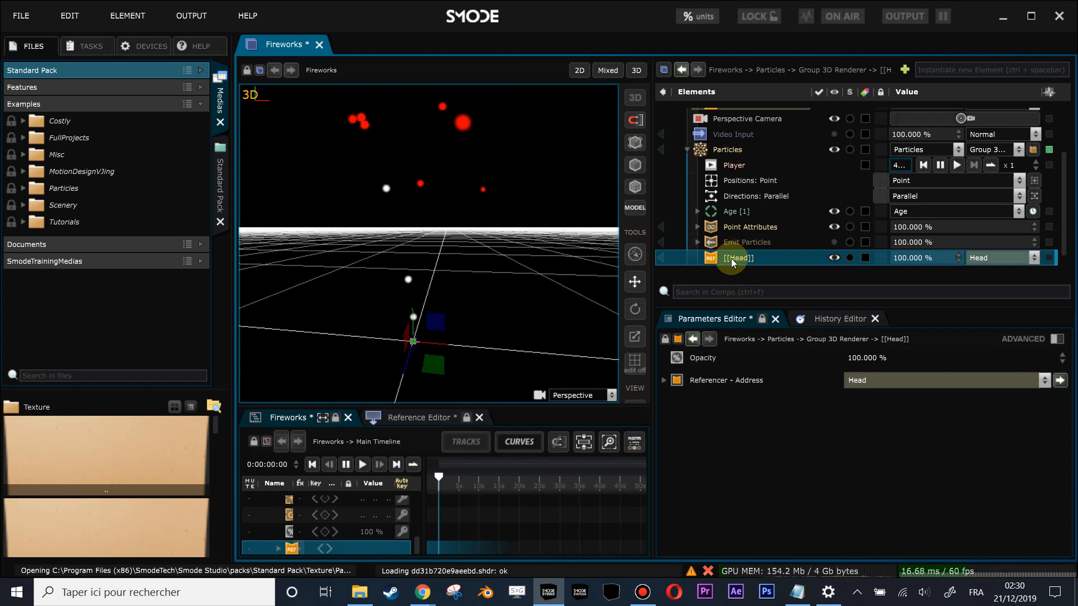
# Replace the Head material's dot texture with Star2.png from the particle textures
pyautogui.click(1059, 380)
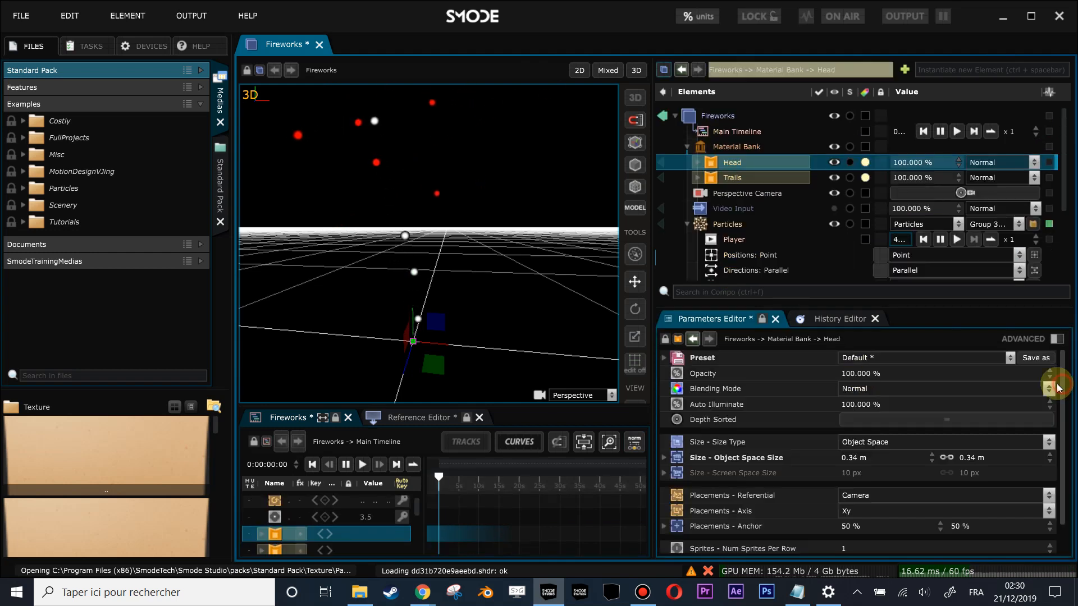
pyautogui.click(696, 162)
pyautogui.click(739, 194)
pyautogui.moveTo(537, 421); pyautogui.dragTo(489, 289)
pyautogui.scroll(-5, 561, 443)
pyautogui.click(587, 460)
# Set the Head material's object space size to 1.02 m and view the star-shaped fireworks particles
pyautogui.moveTo(495, 286); pyautogui.dragTo(494, 352)
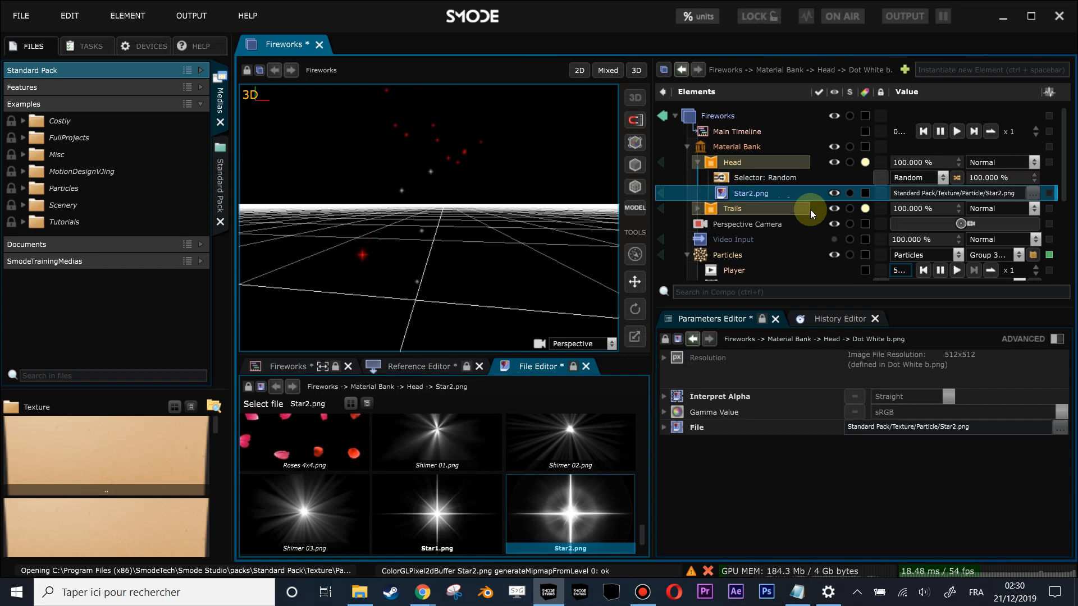
pyautogui.click(730, 164)
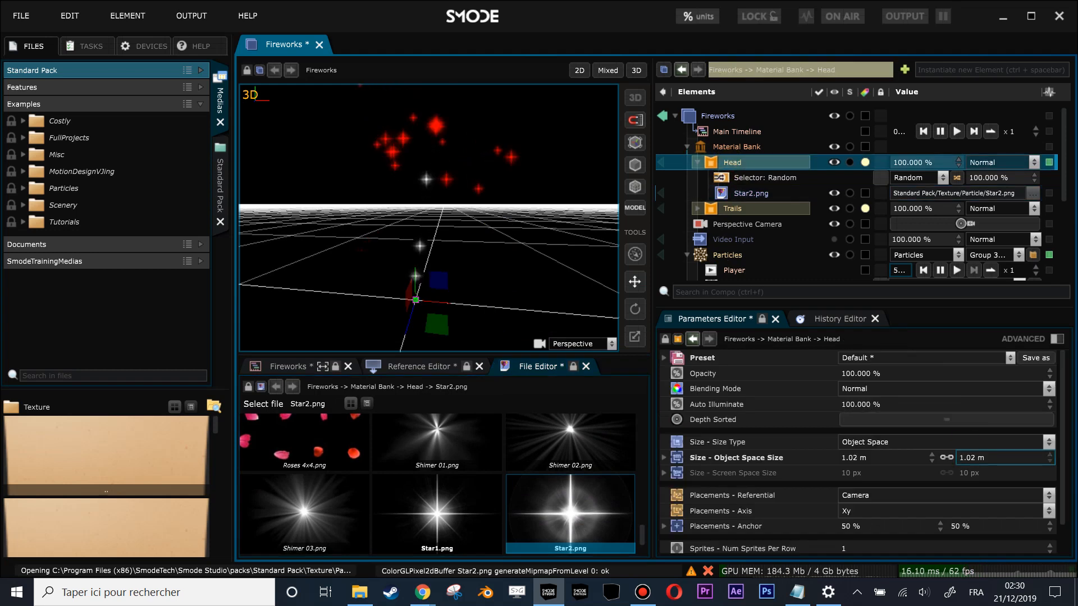
pyautogui.moveTo(453, 218); pyautogui.dragTo(475, 200)
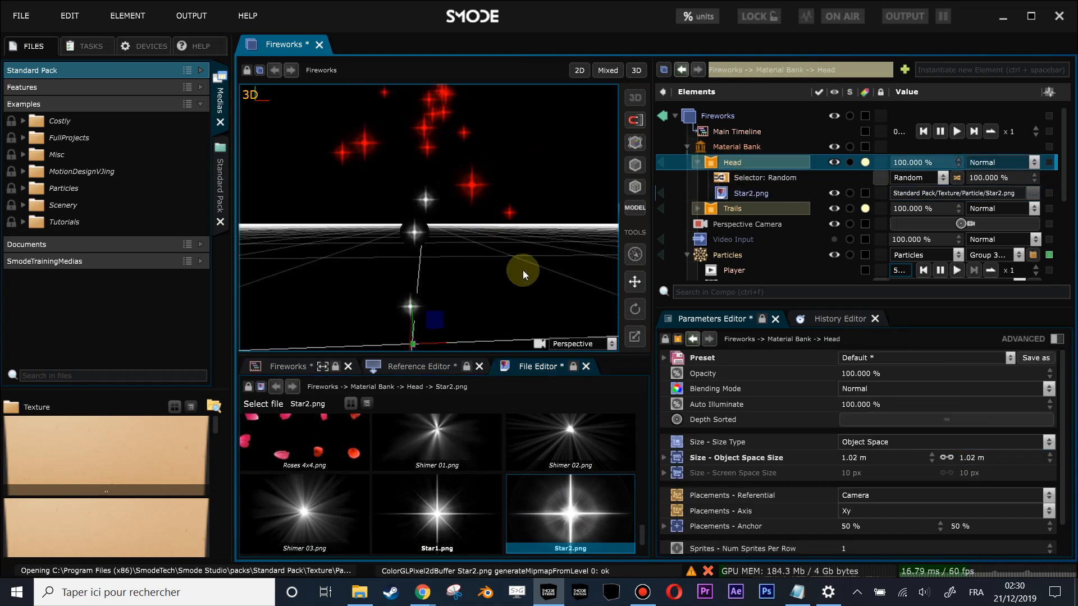
# Reactivate the Emit Particles modifier on the Particles layer and enlarge the element tree, with the Head material collapsed
pyautogui.scroll(-3, 712, 254)
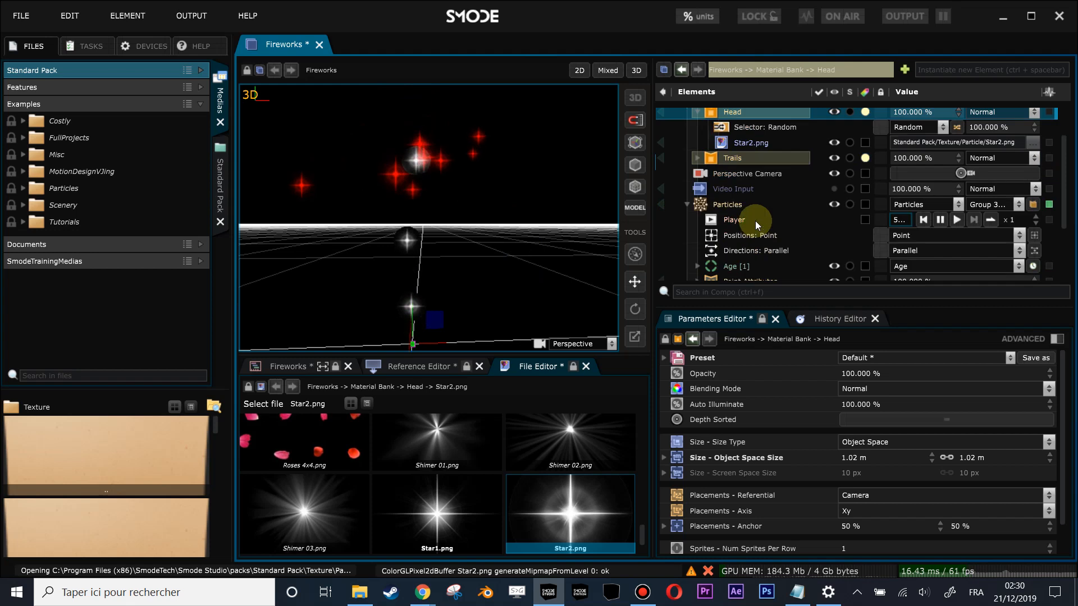
pyautogui.click(742, 245)
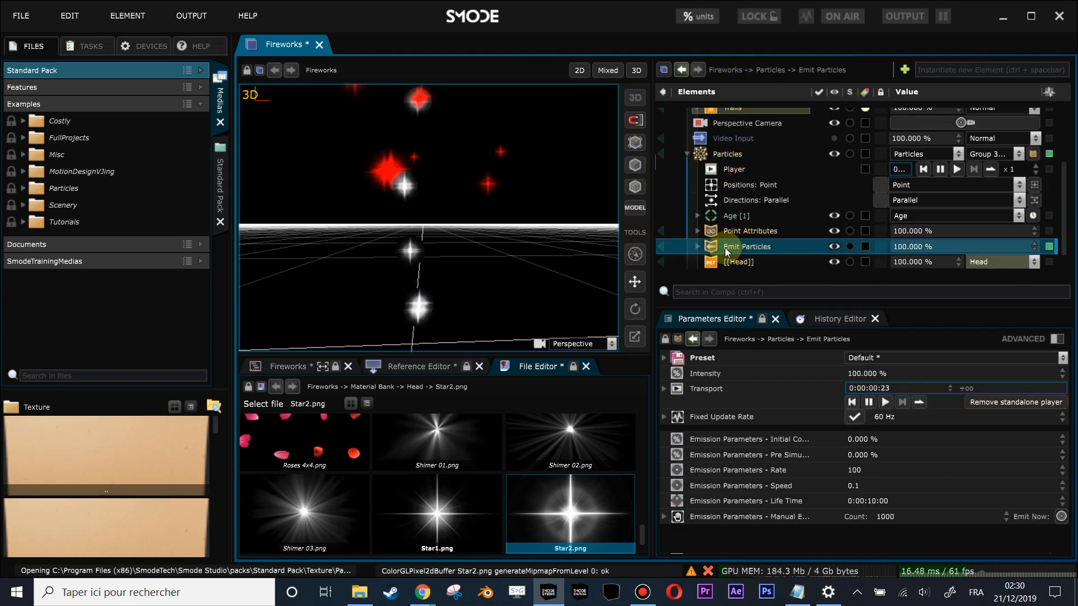
pyautogui.moveTo(468, 221); pyautogui.dragTo(456, 208)
pyautogui.scroll(2, 692, 198)
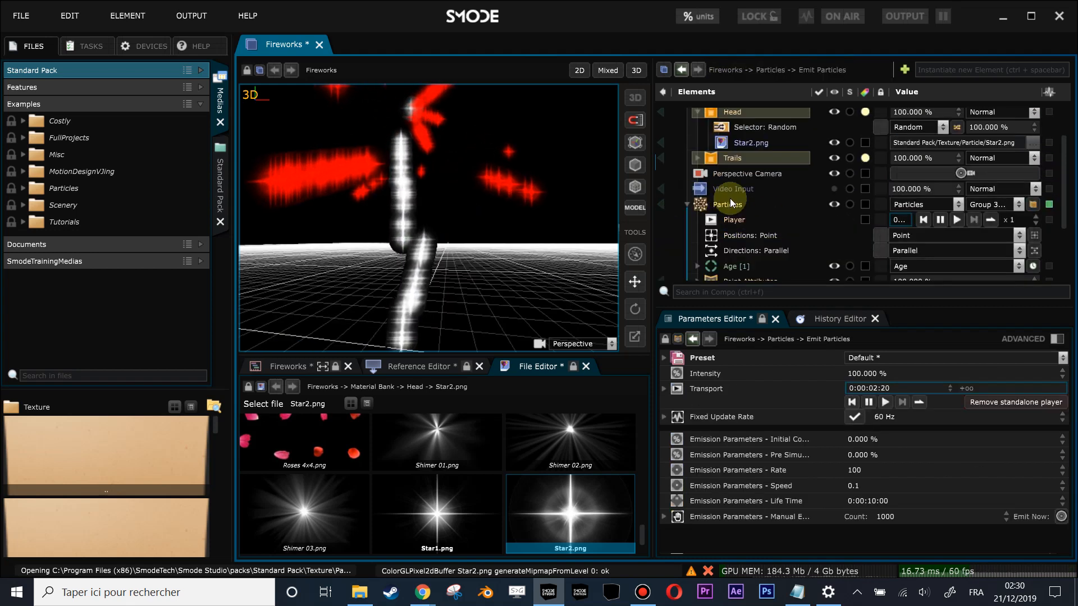
pyautogui.scroll(-2, 767, 218)
pyautogui.moveTo(795, 306); pyautogui.dragTo(796, 368)
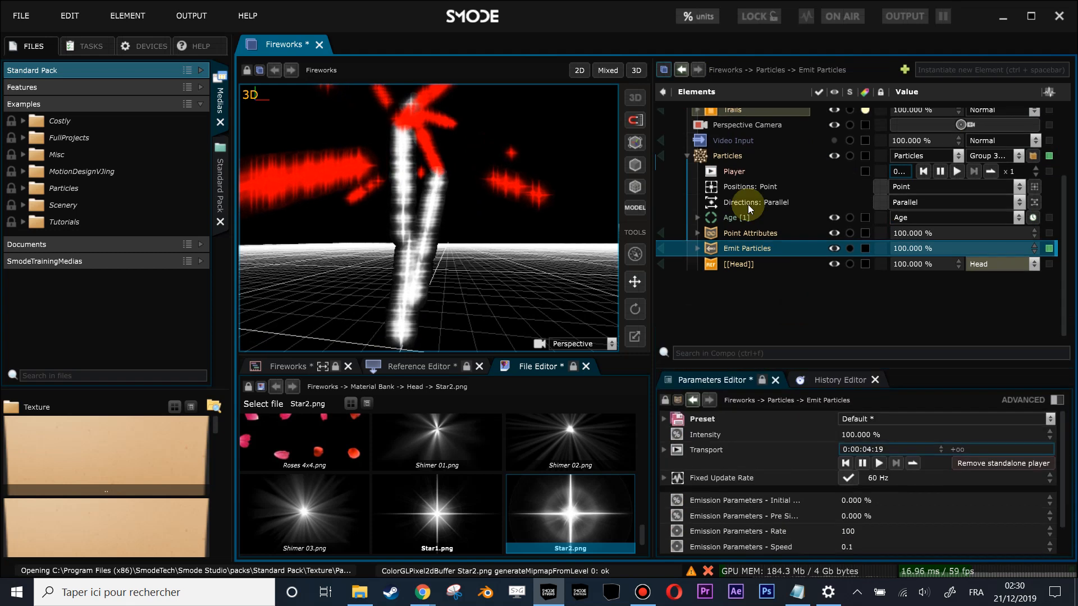
pyautogui.scroll(3, 747, 204)
pyautogui.click(698, 115)
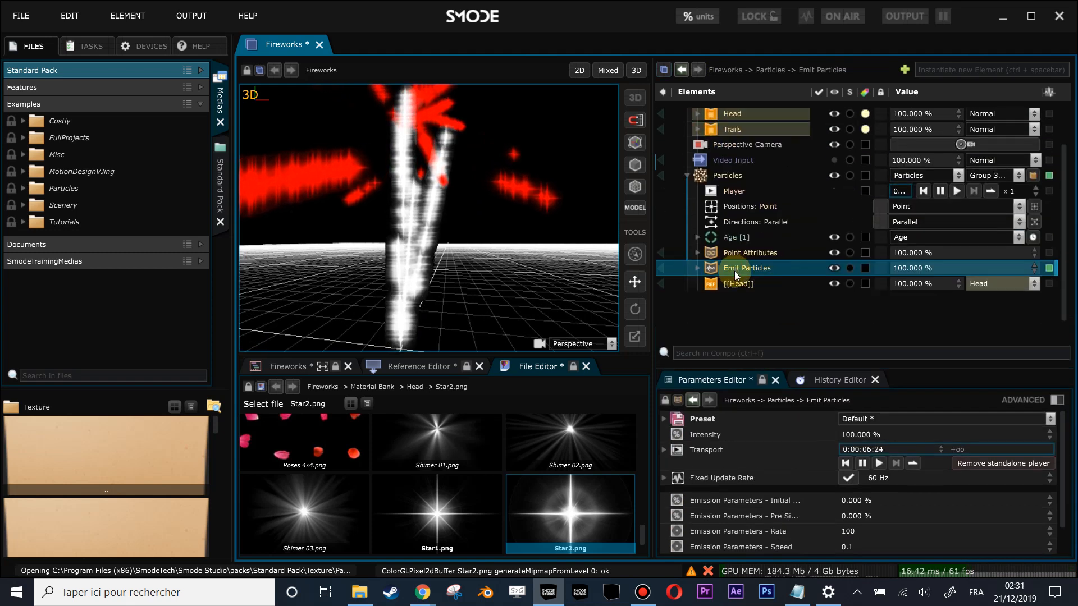
# Deactivate the Head reference, add a Trails material reference to the Particles layer, and nest the Emit Particles modifier inside the Trails reference
pyautogui.click(735, 283)
pyautogui.moveTo(716, 128); pyautogui.dragTo(742, 305)
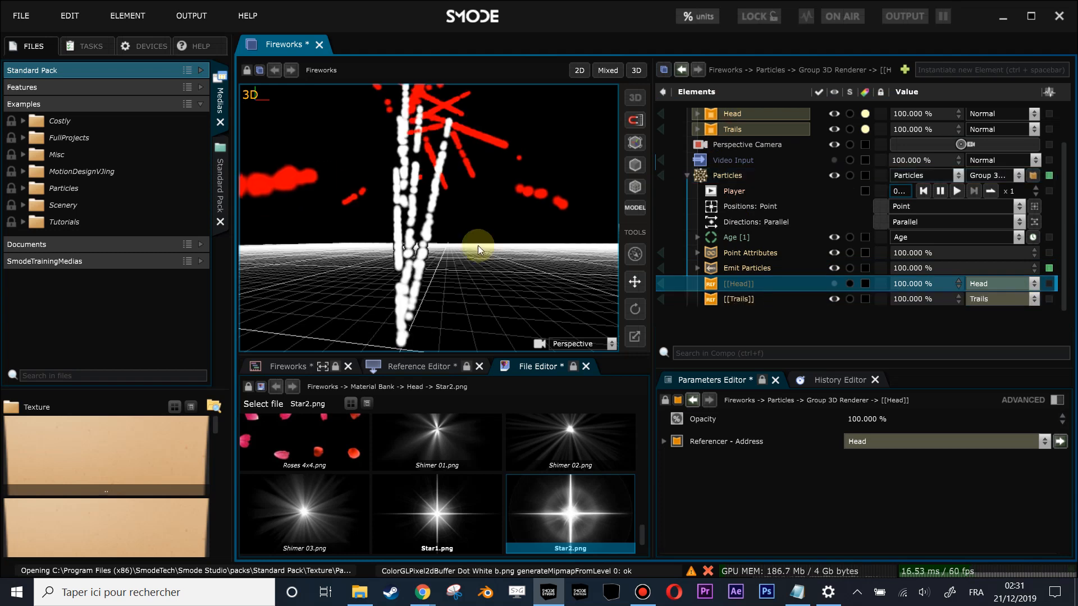
pyautogui.moveTo(719, 267); pyautogui.dragTo(722, 303)
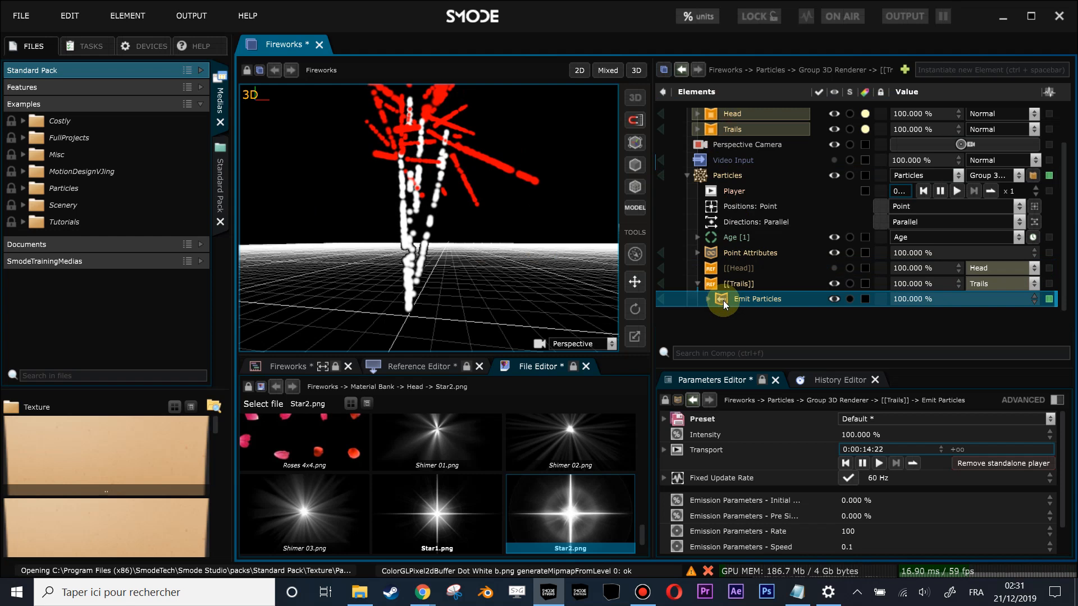
# Reactivate the Head reference and toggle the Trails reference off and on to compare the particles with and without trails
pyautogui.click(734, 269)
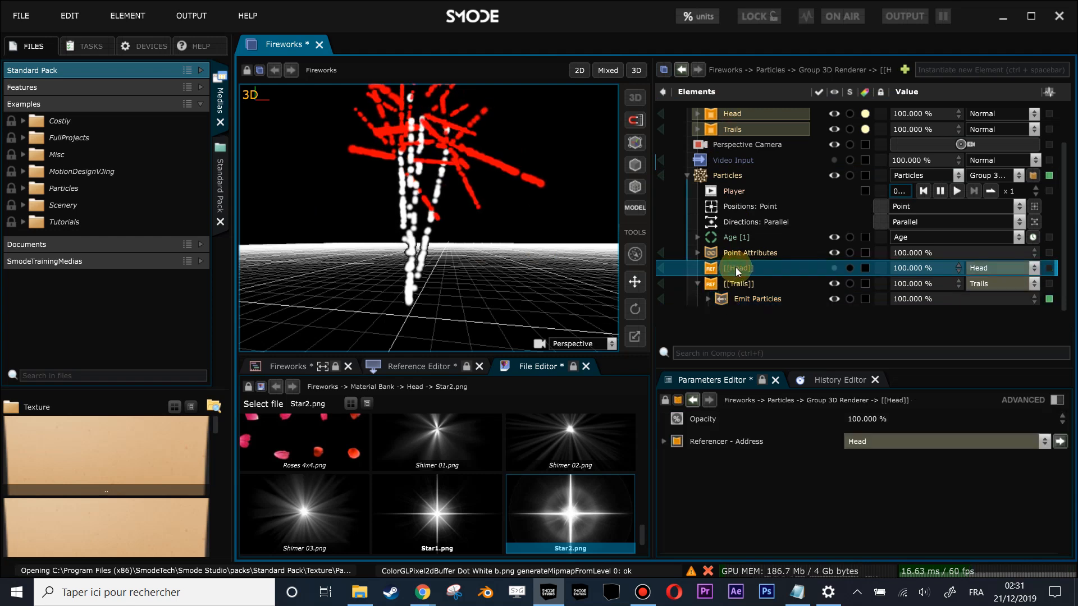
pyautogui.click(687, 284)
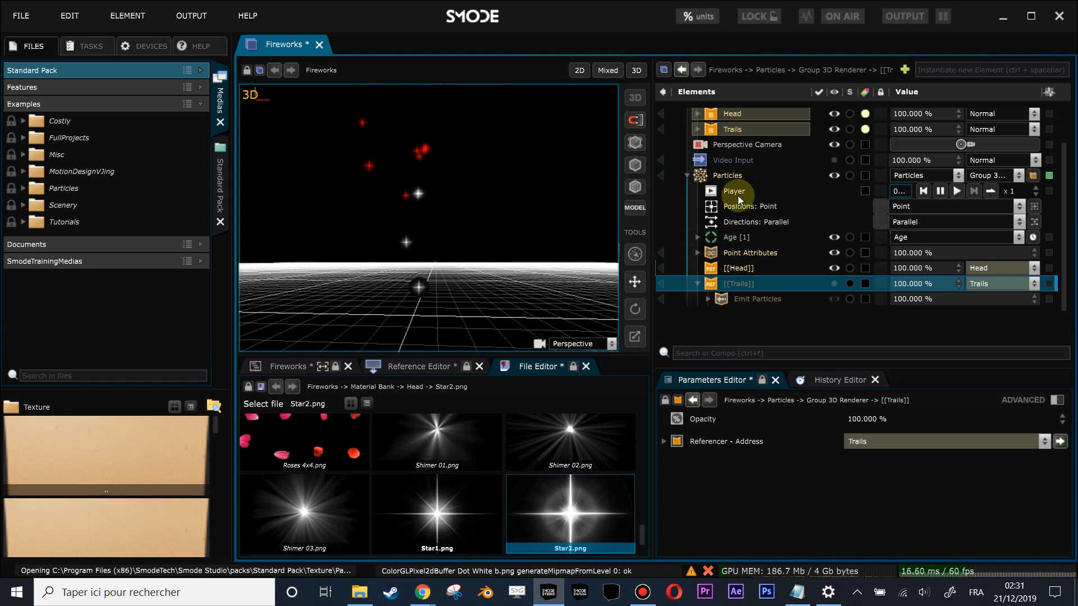
pyautogui.click(721, 178)
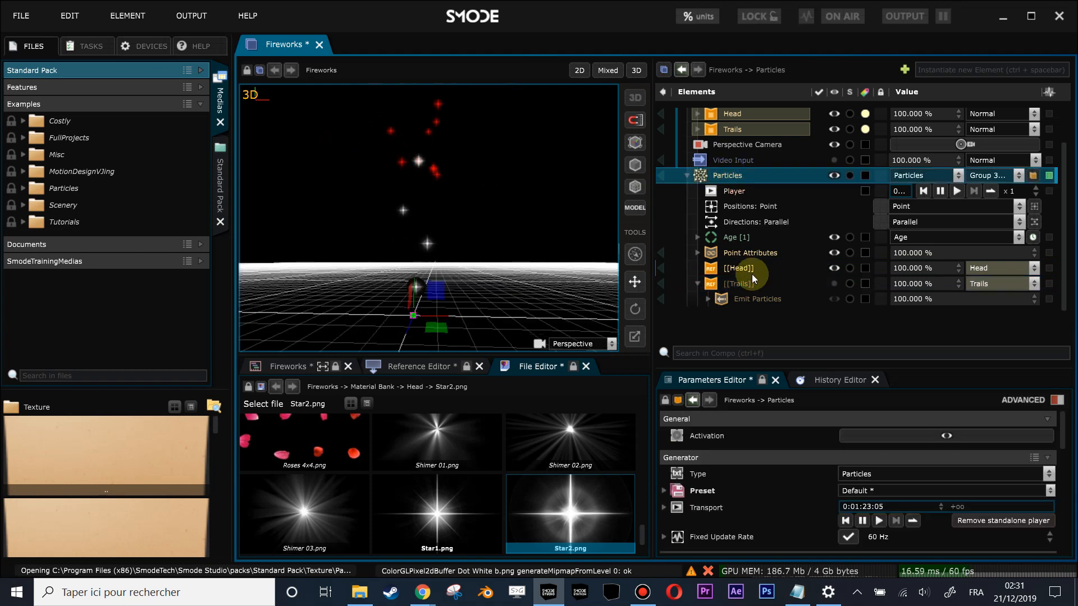
pyautogui.click(739, 283)
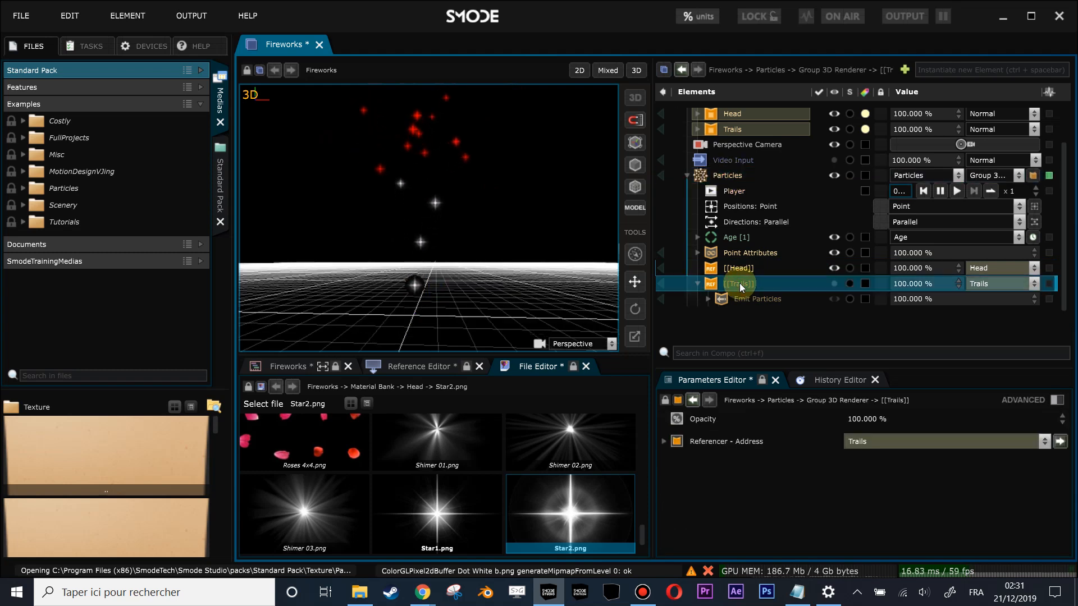
pyautogui.click(743, 300)
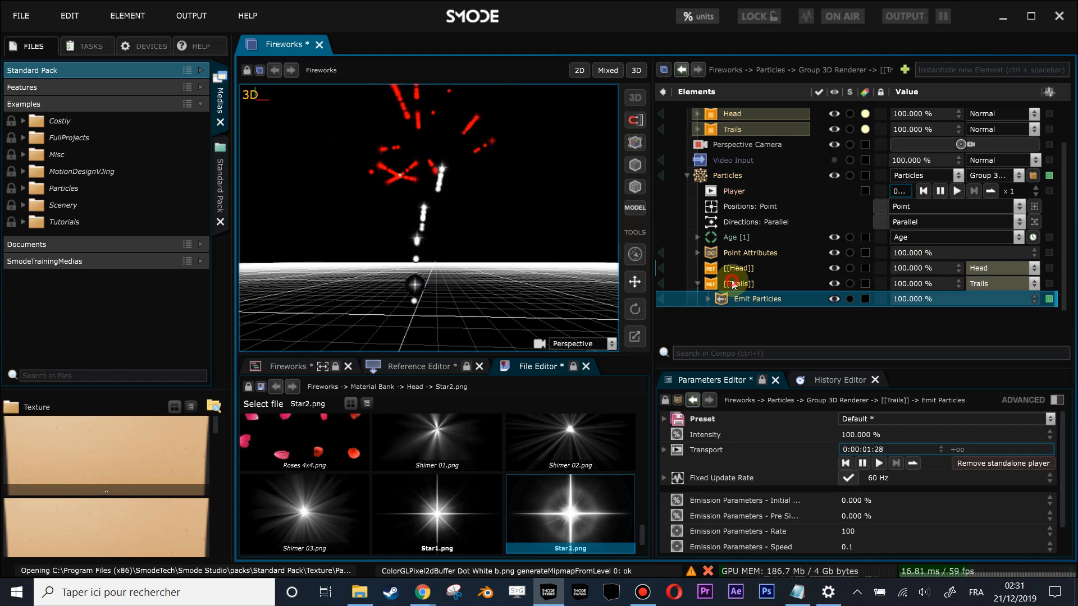
# Reduce the Trails material's object space size to about 0.17 m
pyautogui.click(732, 285)
pyautogui.click(733, 130)
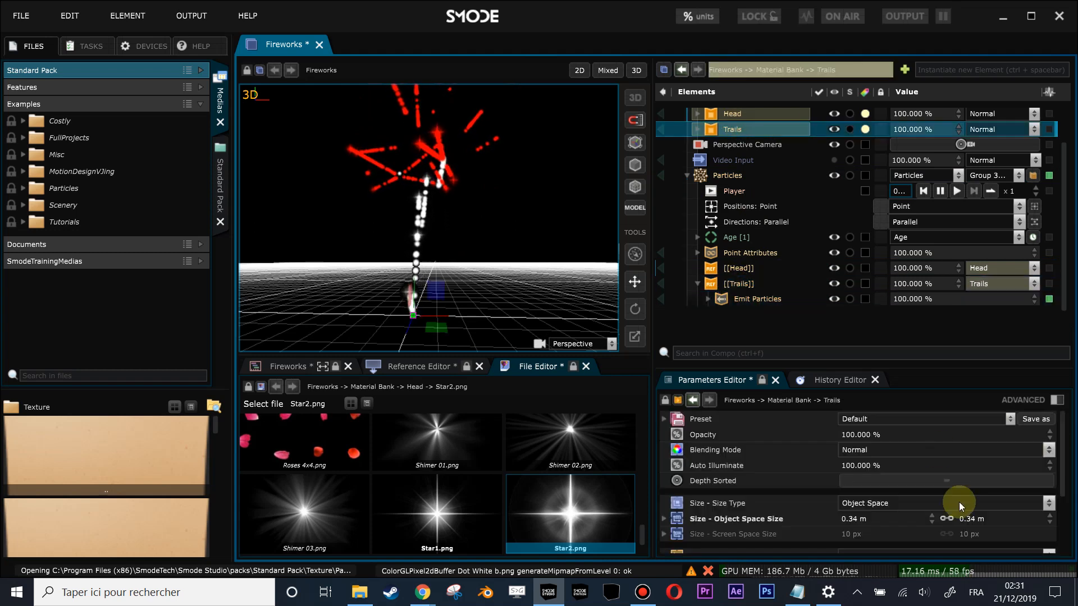
pyautogui.moveTo(973, 521); pyautogui.dragTo(969, 521)
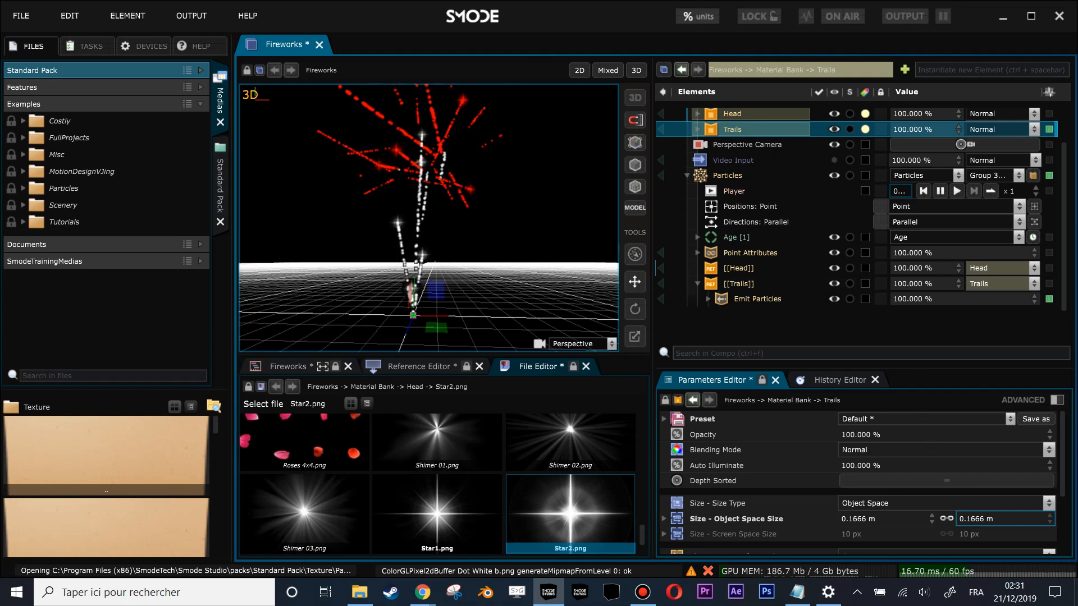
# Raise the emission rate of the Emit Particles modifier under the Trails reference to 5706.53
pyautogui.click(746, 297)
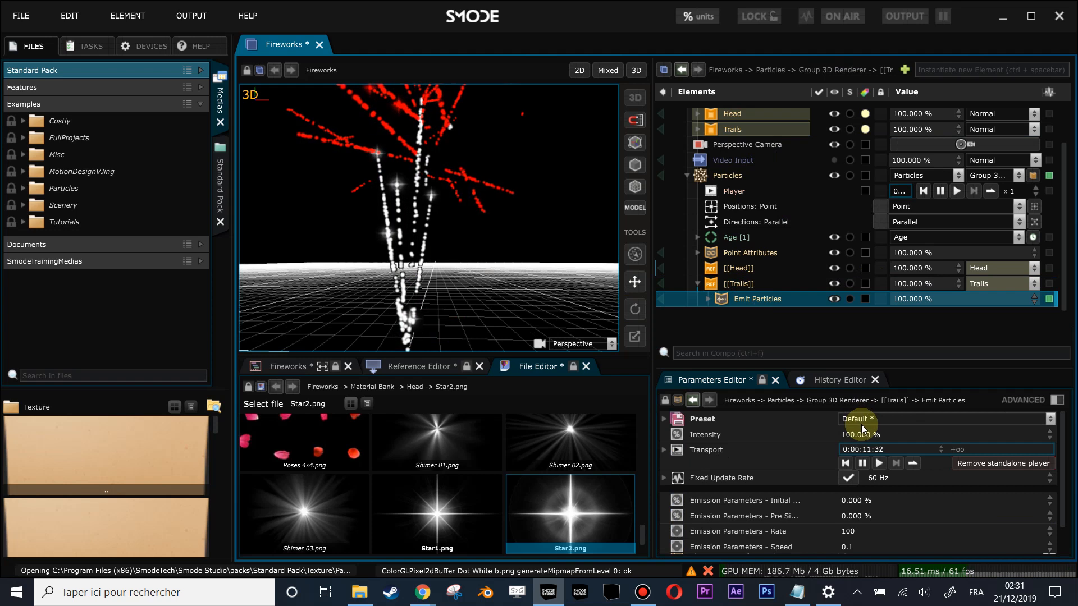
pyautogui.moveTo(878, 531); pyautogui.dragTo(944, 524)
pyautogui.moveTo(450, 206); pyautogui.dragTo(609, 307)
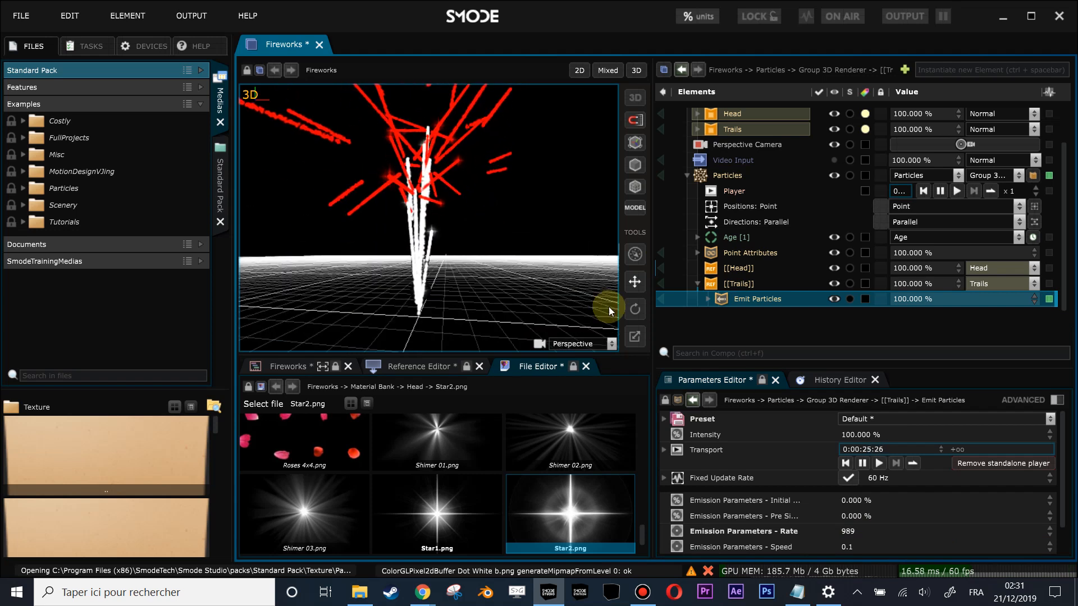
pyautogui.moveTo(882, 528); pyautogui.dragTo(920, 526)
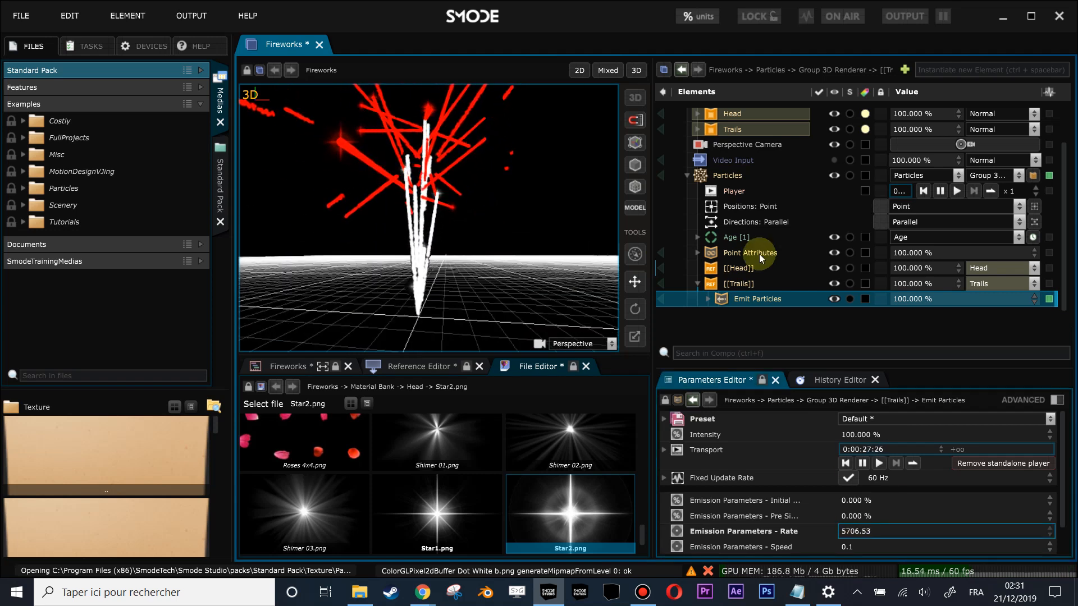
# Reduce the Trails material's object space size further to make the firework trails thinner
pyautogui.click(738, 283)
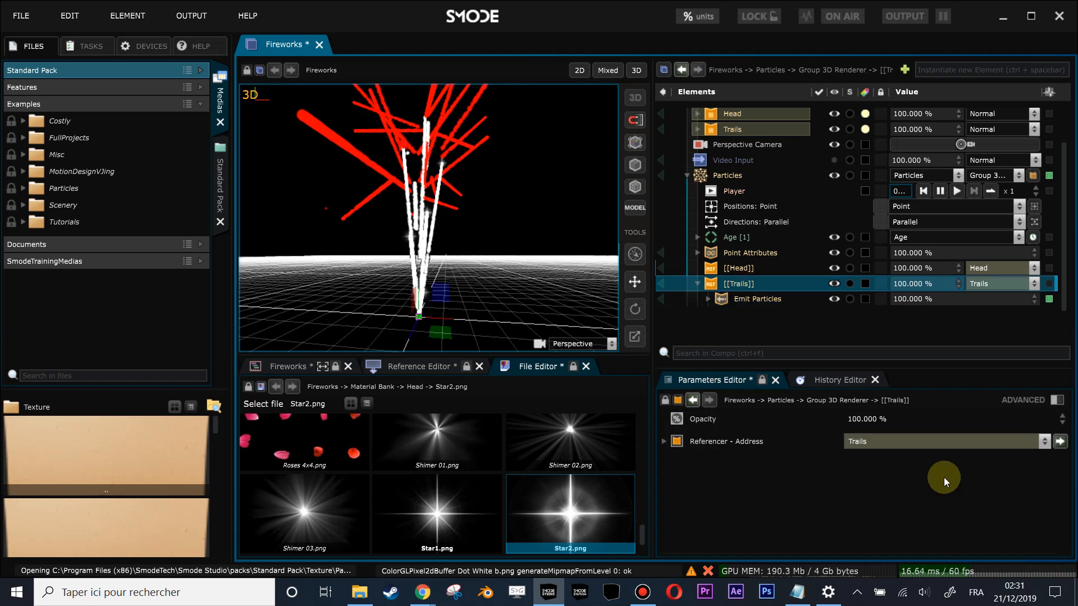
pyautogui.click(756, 128)
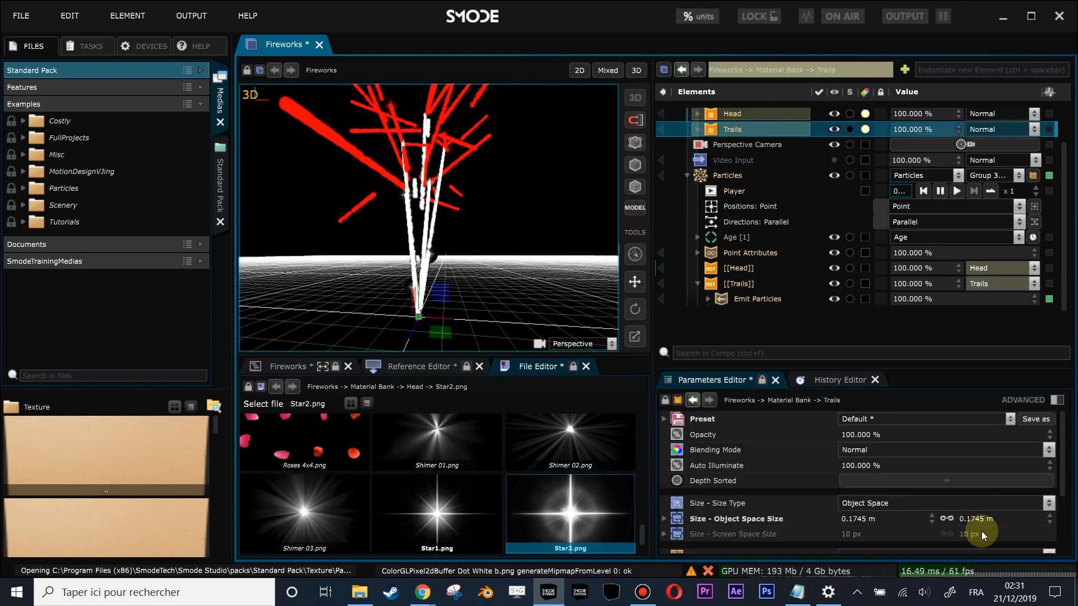
pyautogui.moveTo(988, 519); pyautogui.dragTo(954, 519)
pyautogui.scroll(3, 491, 193)
pyautogui.moveTo(491, 193); pyautogui.dragTo(474, 272)
# Deactivate the Trails reference and reactivate it while viewing the star heads and trails in the 3D scene
pyautogui.click(729, 283)
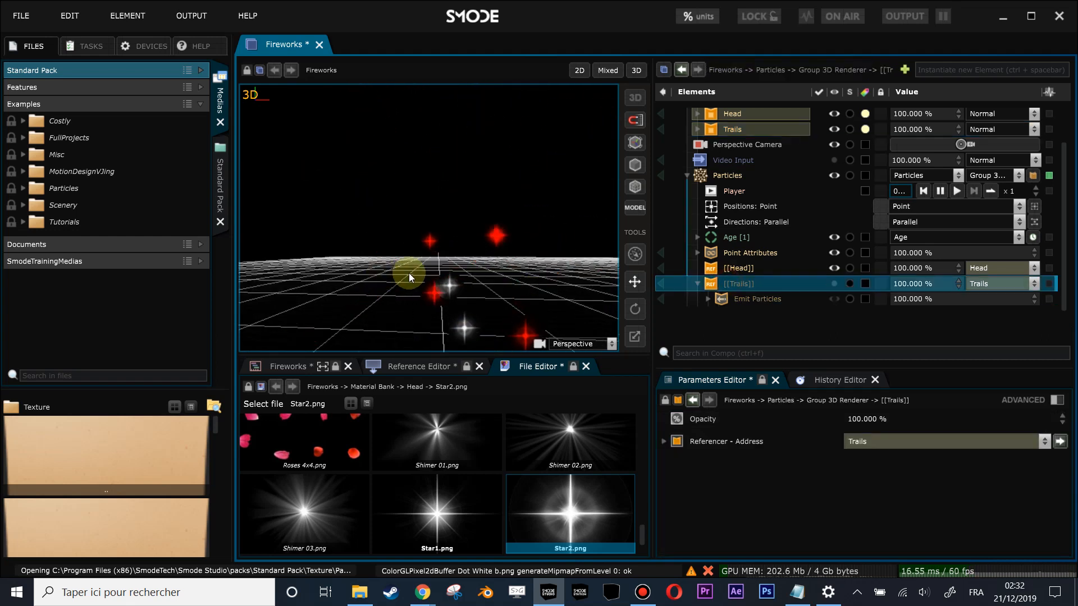
pyautogui.press('a')
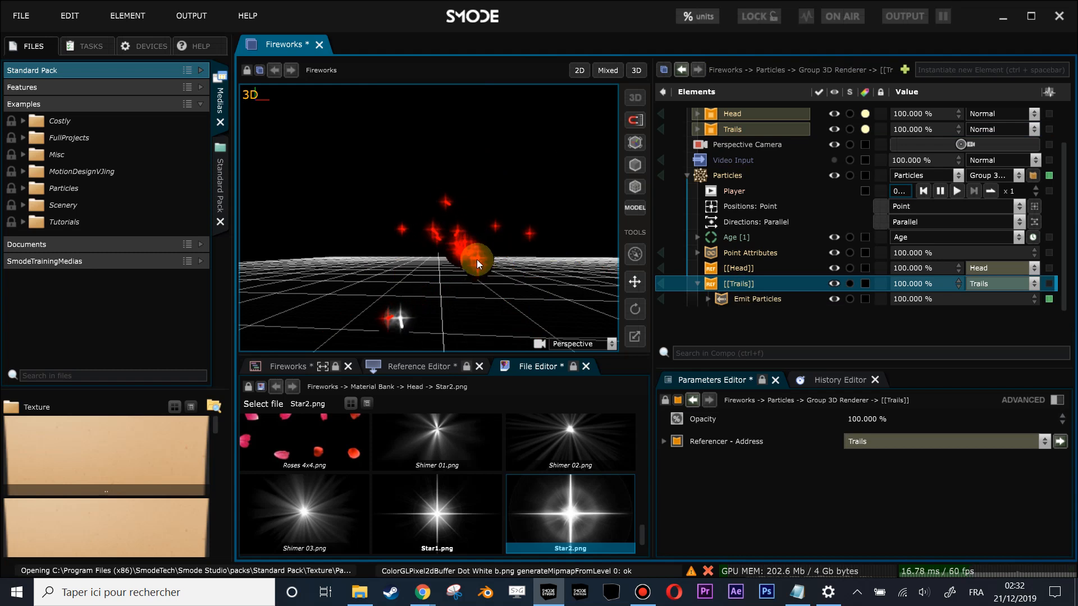
pyautogui.scroll(2, 434, 229)
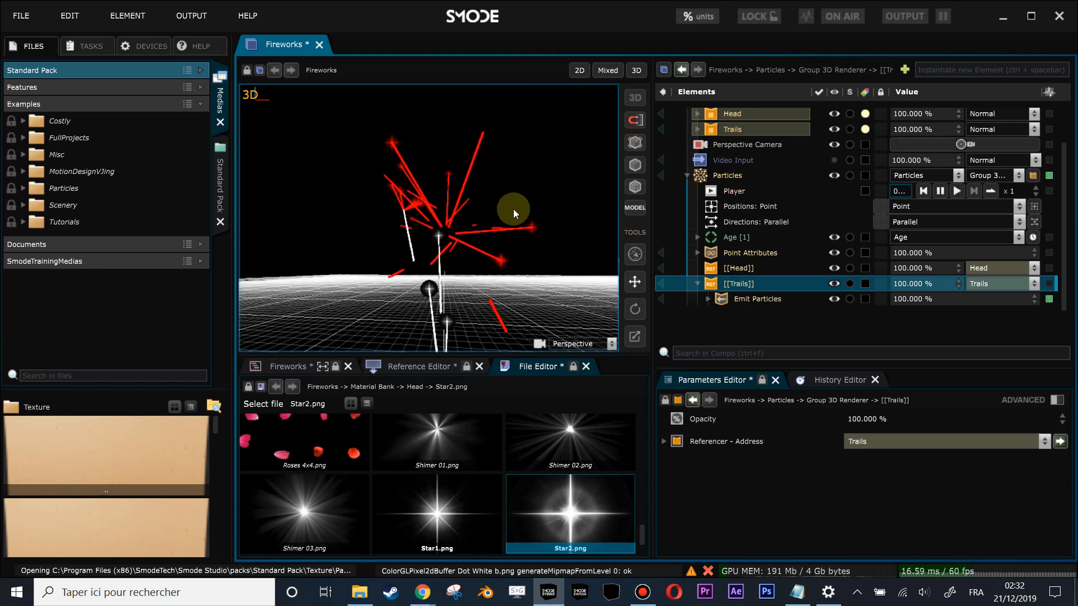
# Activate the Video Input layer in the 2D view, deactivate it again and return to the 3D view
pyautogui.click(745, 160)
pyautogui.click(577, 73)
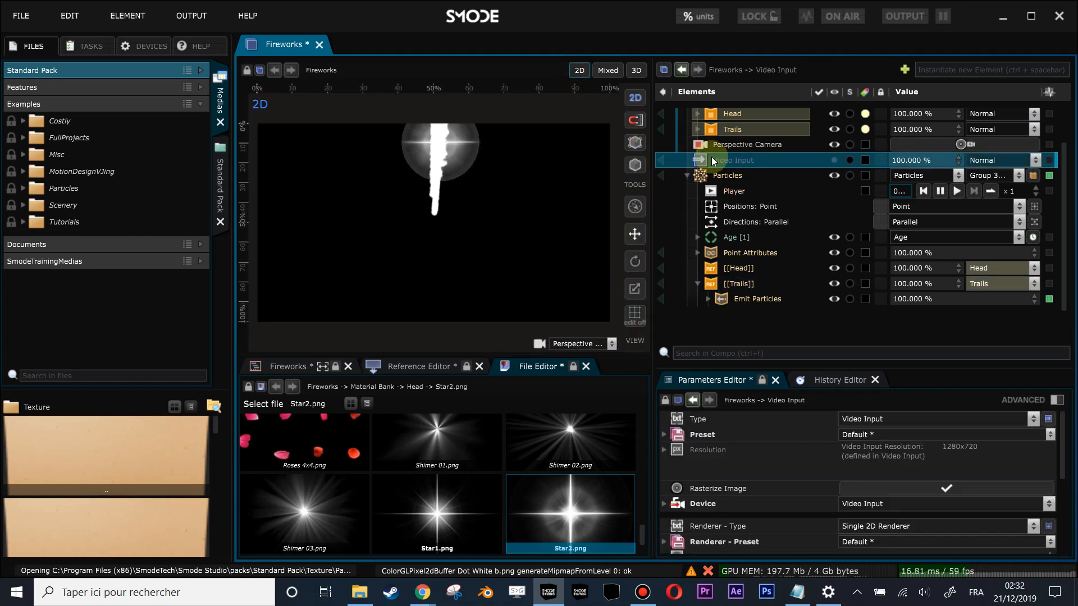
pyautogui.scroll(2, 716, 160)
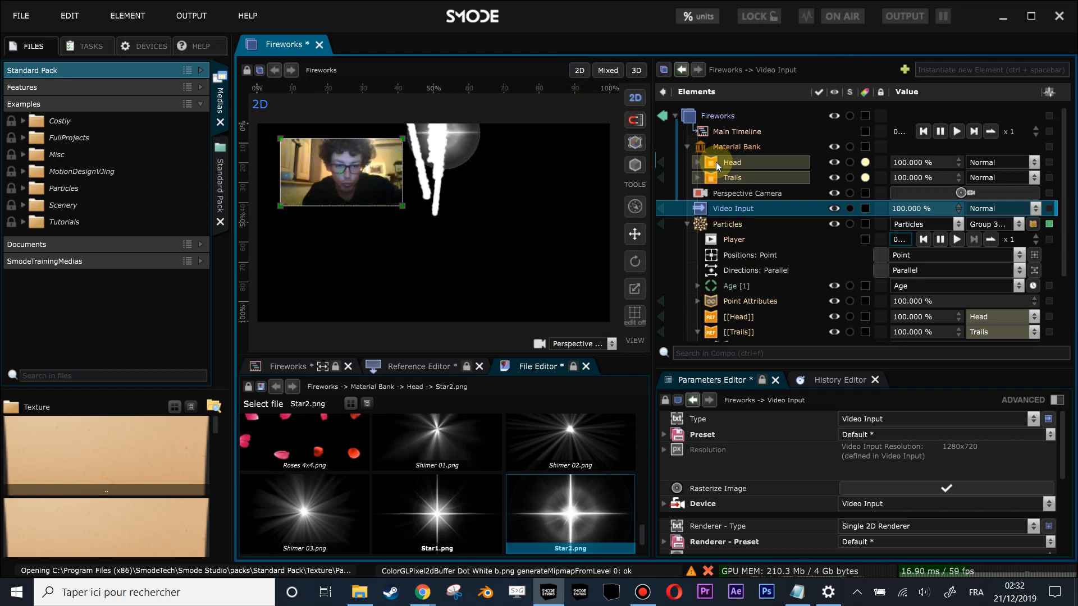
pyautogui.click(722, 209)
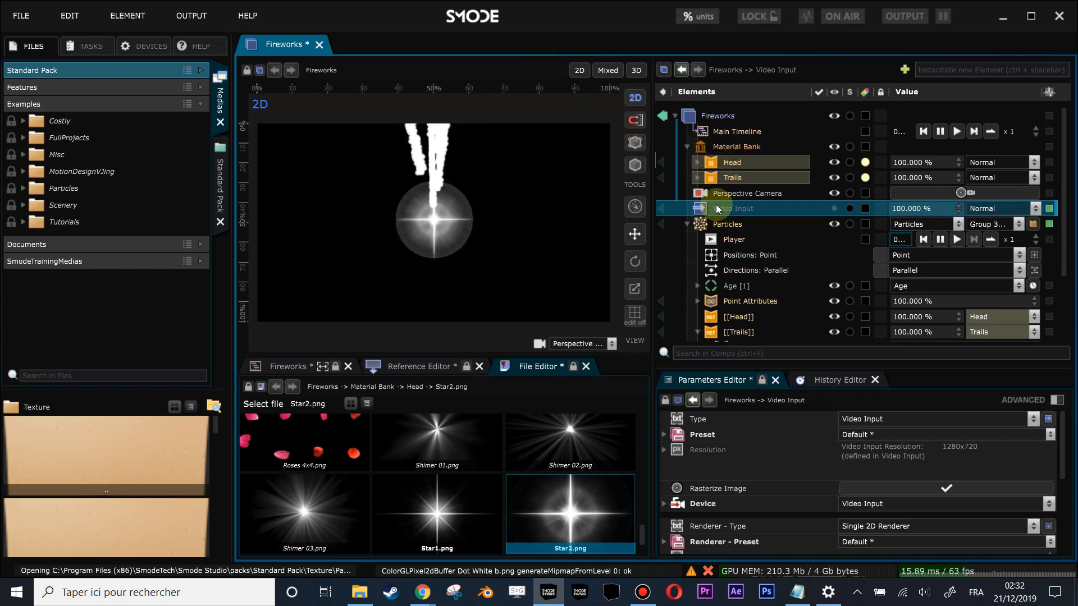
pyautogui.click(638, 71)
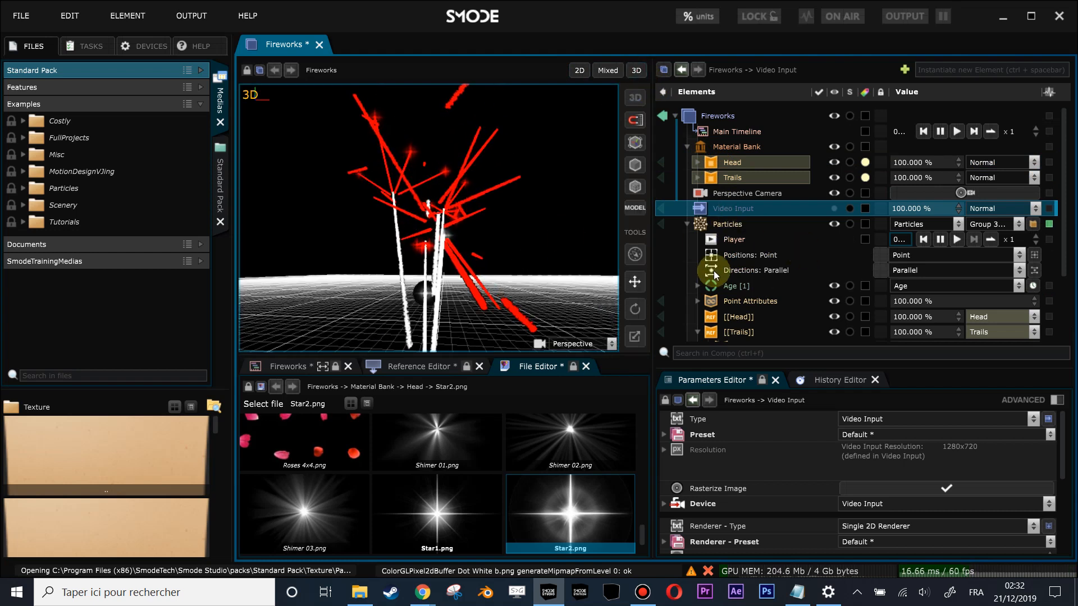
# Expand the Age modifier of the Particles layer and widen the element tree to show its nested actions
pyautogui.click(715, 225)
pyautogui.click(698, 284)
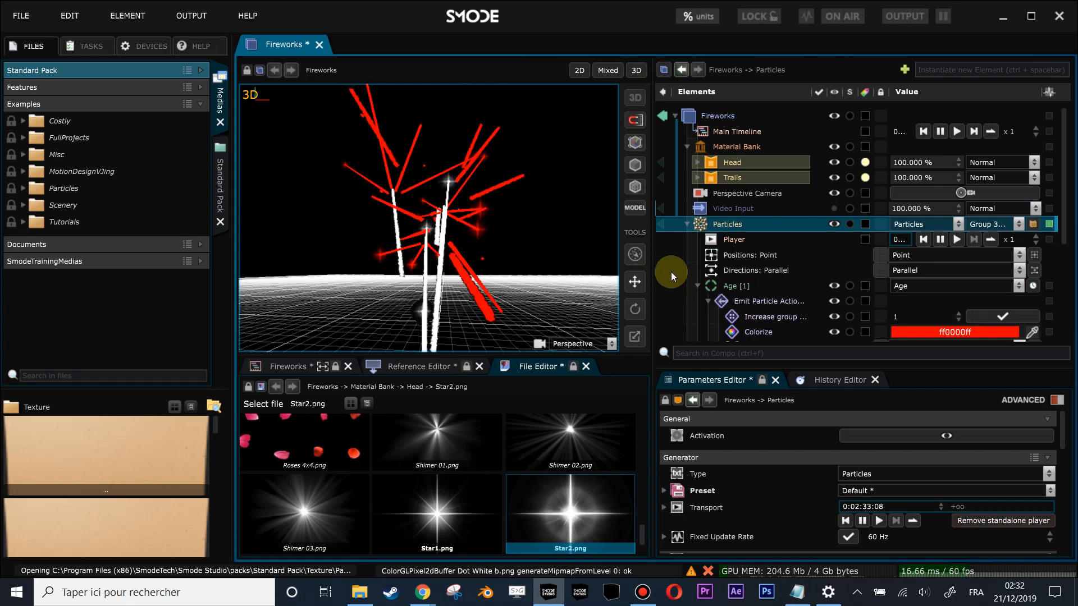
pyautogui.moveTo(651, 266); pyautogui.dragTo(574, 253)
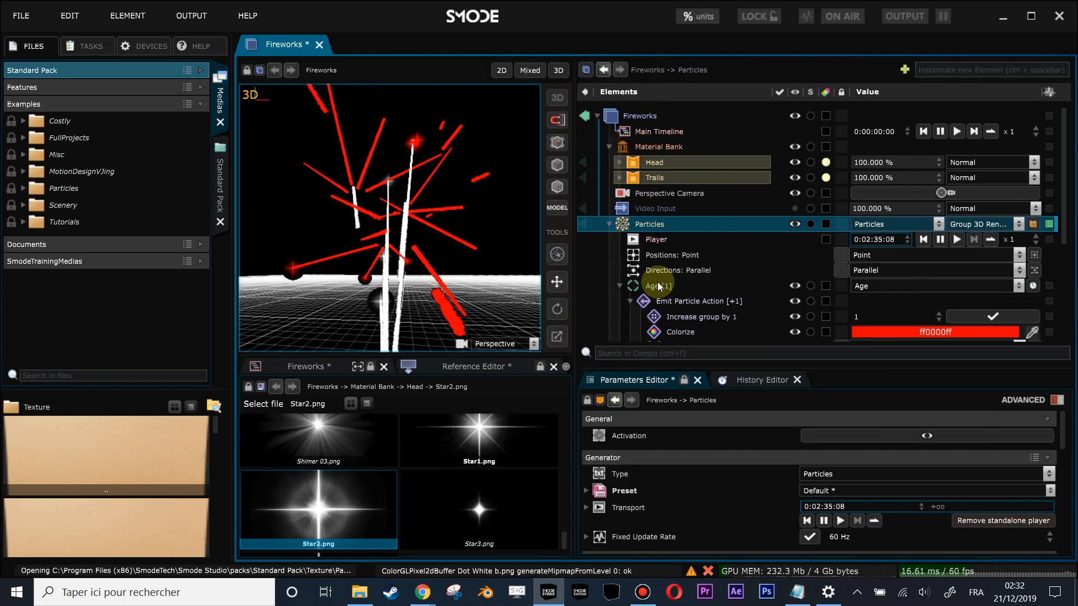
# Examine the Age modifier's group filter and threshold, its Emit Particle Action settings and the nested Increase group action
pyautogui.click(654, 286)
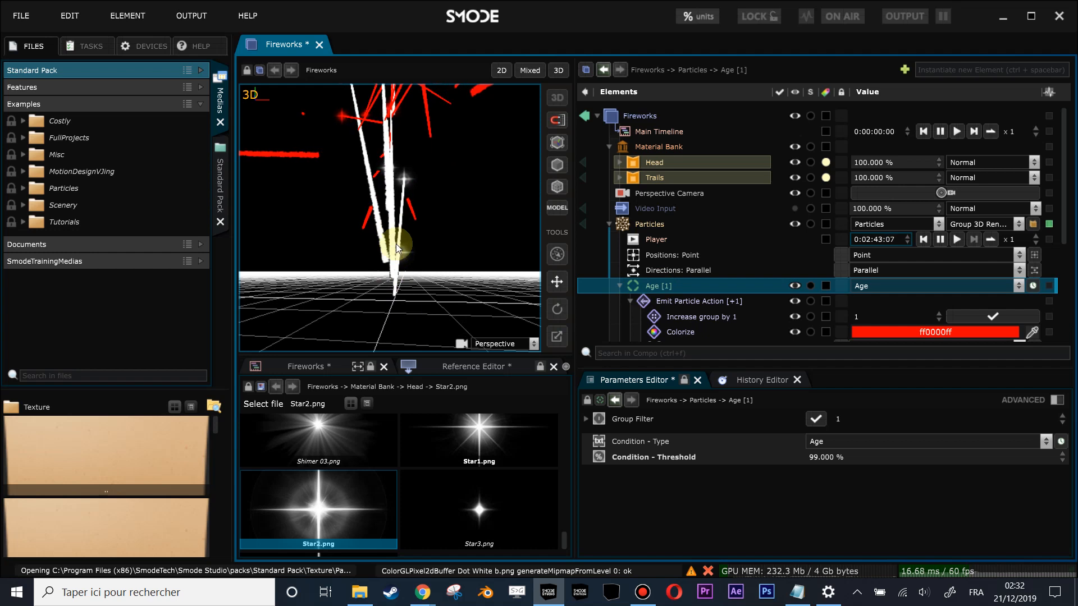
pyautogui.click(705, 312)
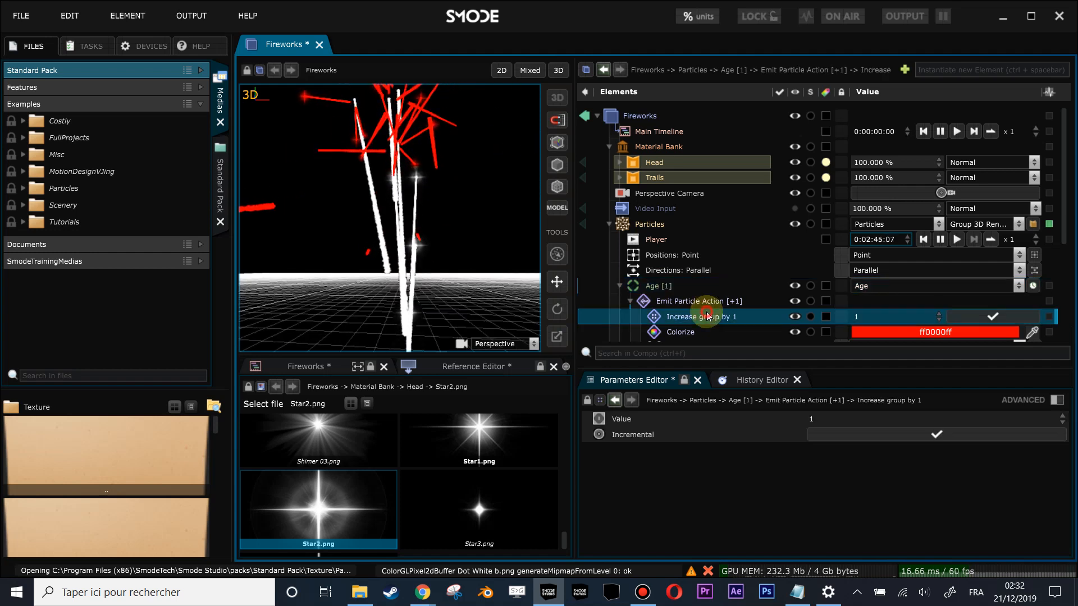
pyautogui.scroll(-1, 708, 316)
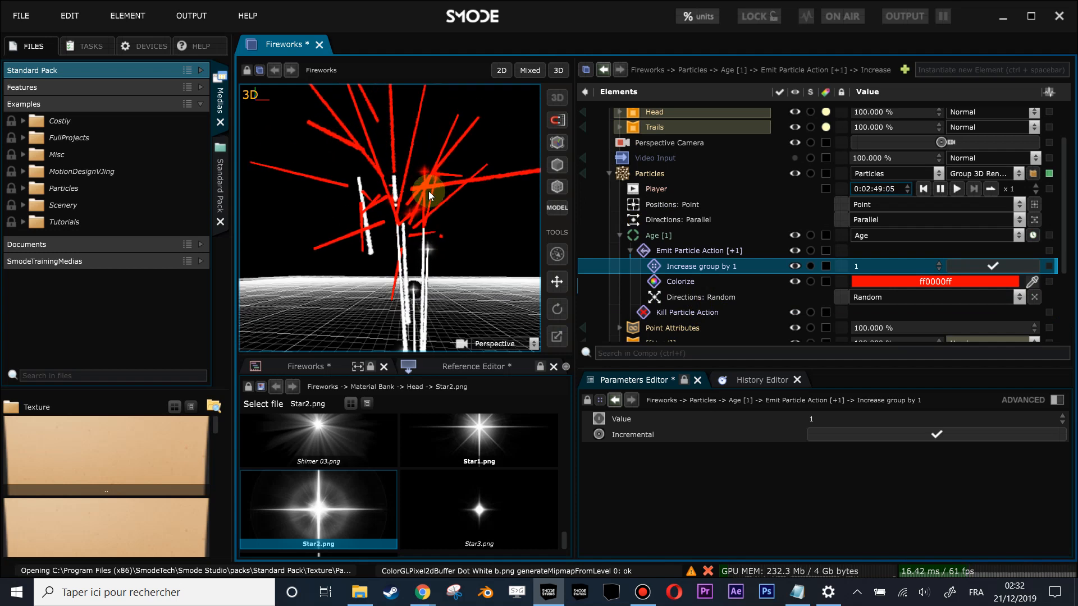
pyautogui.click(682, 253)
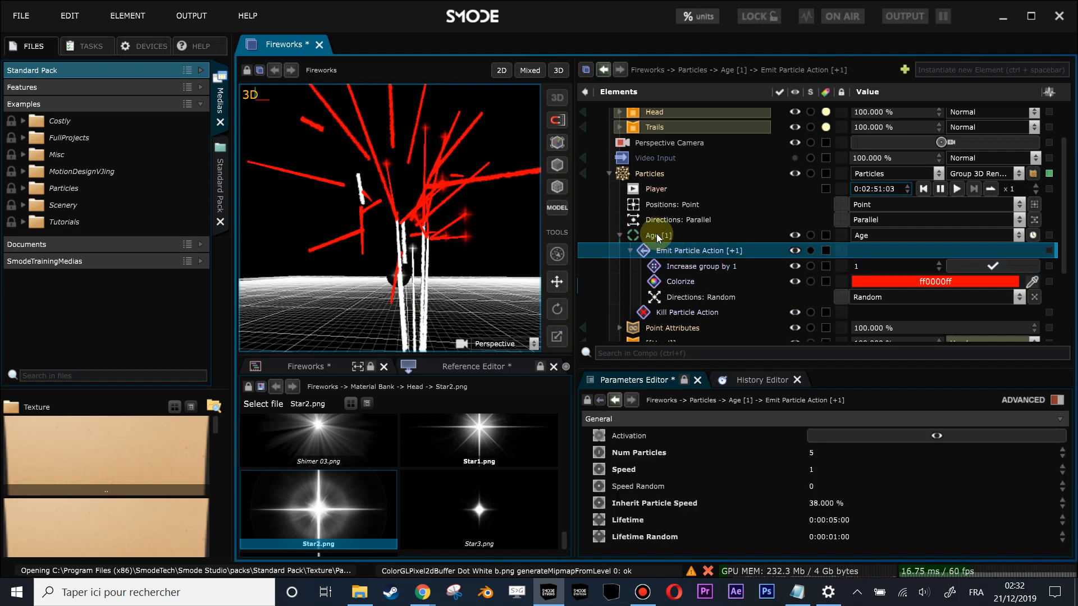
pyautogui.click(656, 236)
pyautogui.click(696, 268)
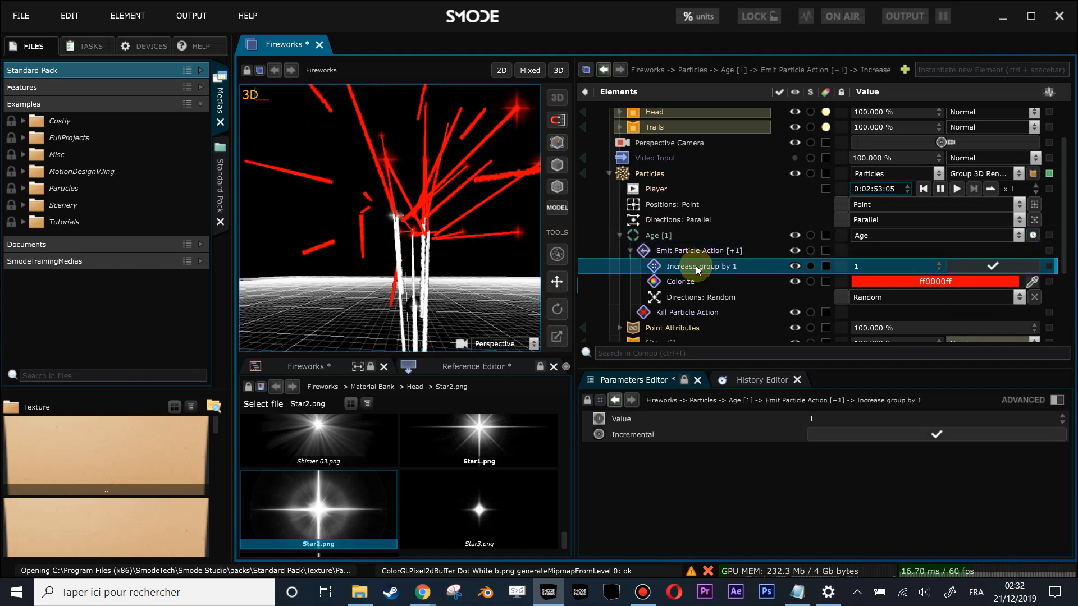
pyautogui.click(732, 253)
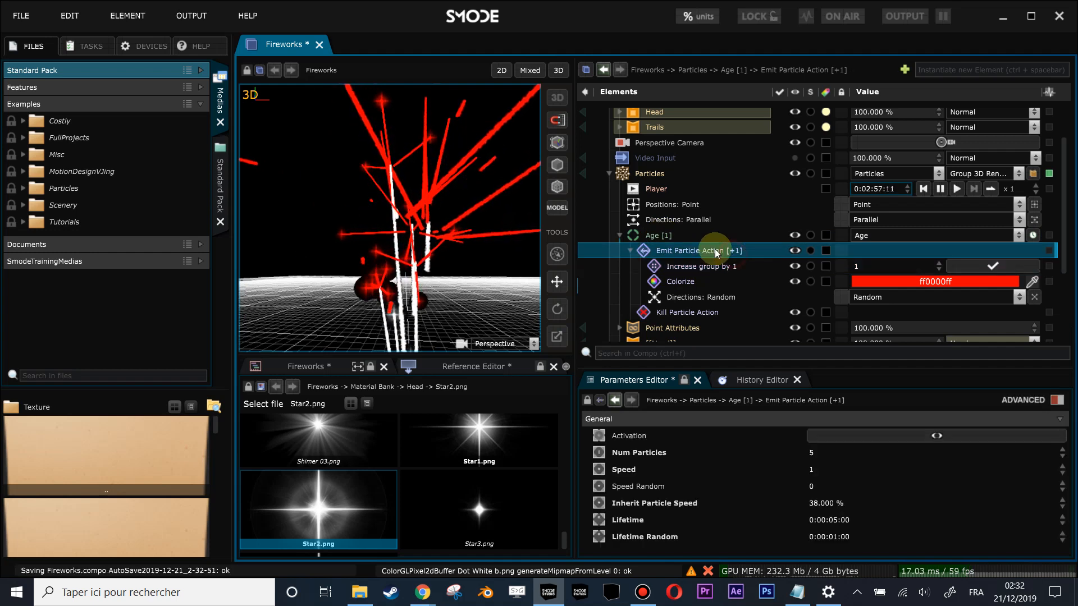
# Select the Particles layer and collapse the Material Bank
pyautogui.click(648, 177)
pyautogui.click(609, 146)
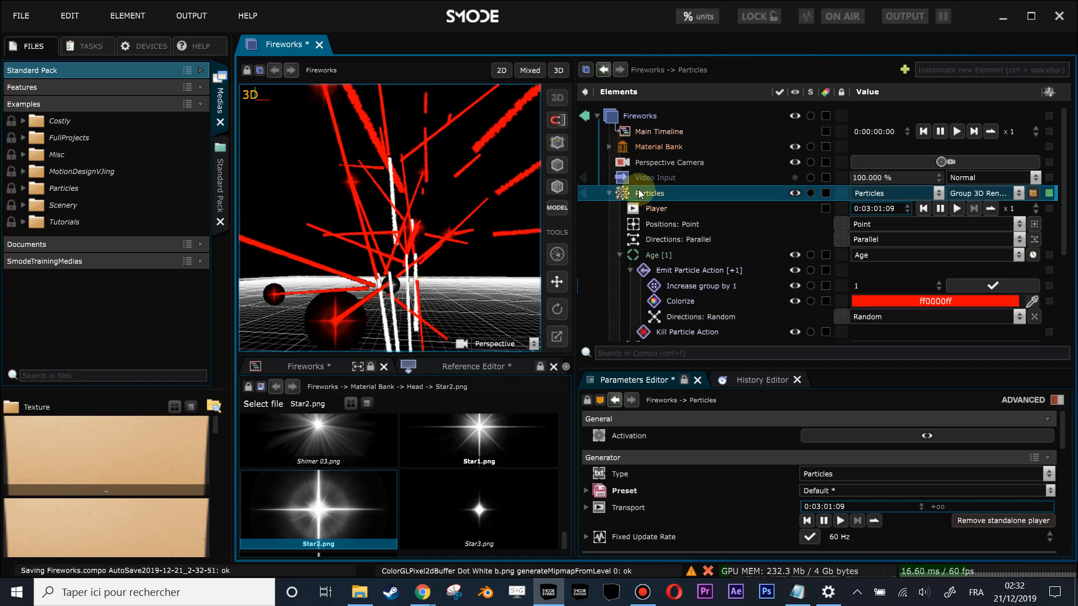
# Rebalance the viewport and file browser widths, and add a Gravity field to the Particles layer
pyautogui.moveTo(573, 220); pyautogui.dragTo(596, 220)
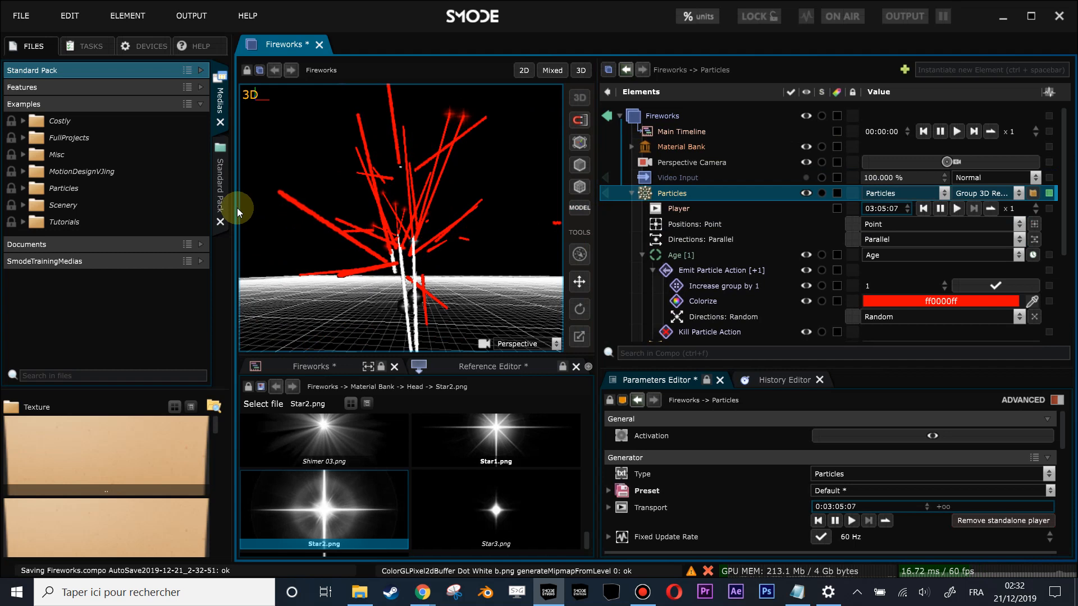
pyautogui.moveTo(204, 209); pyautogui.dragTo(180, 211)
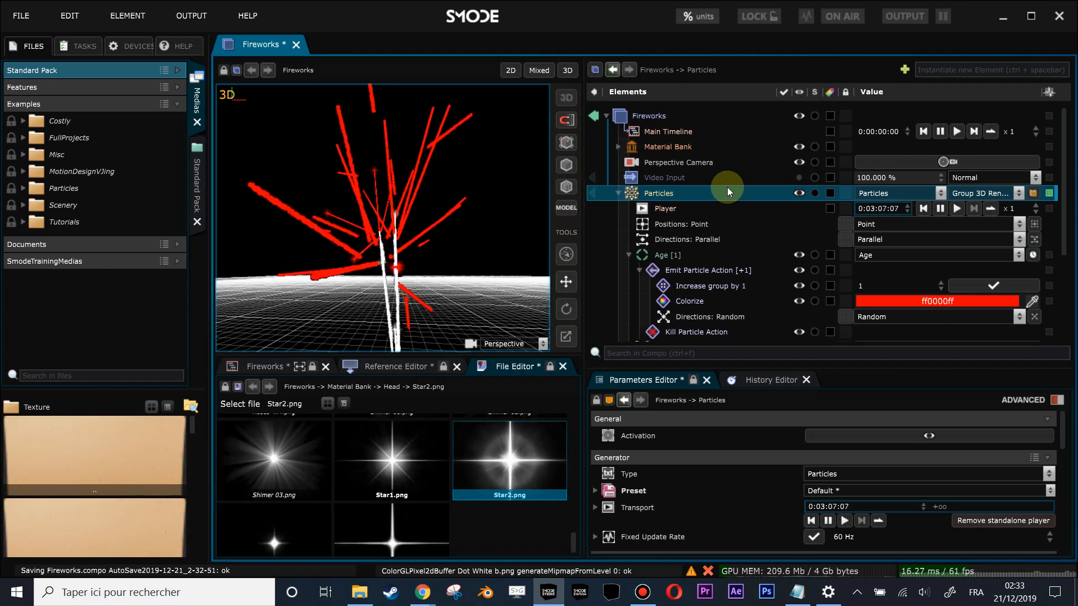
pyautogui.rightClick(651, 196)
pyautogui.moveTo(564, 261)
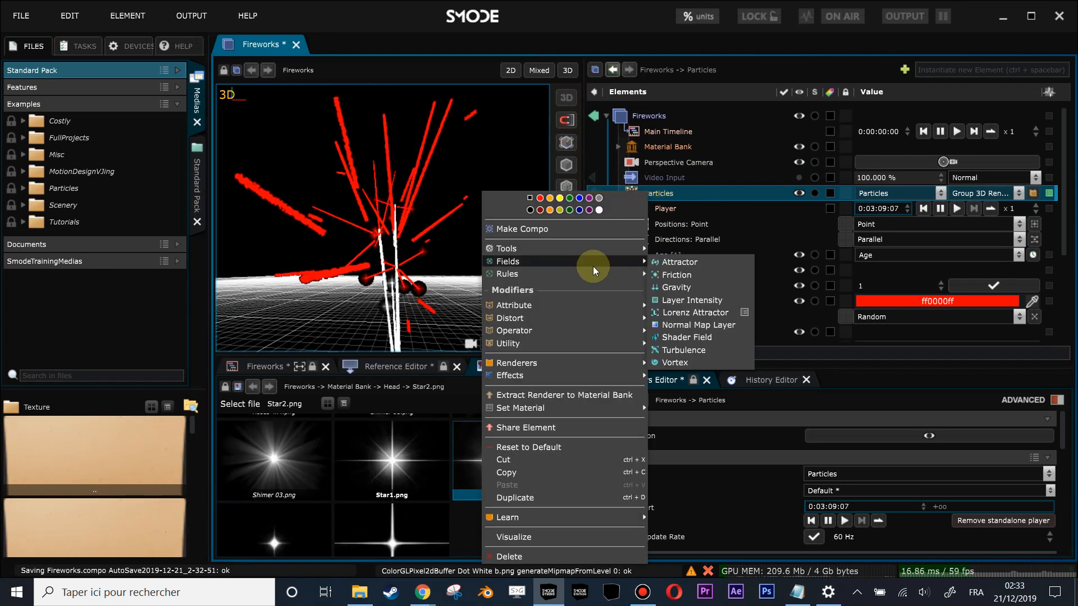
pyautogui.click(681, 292)
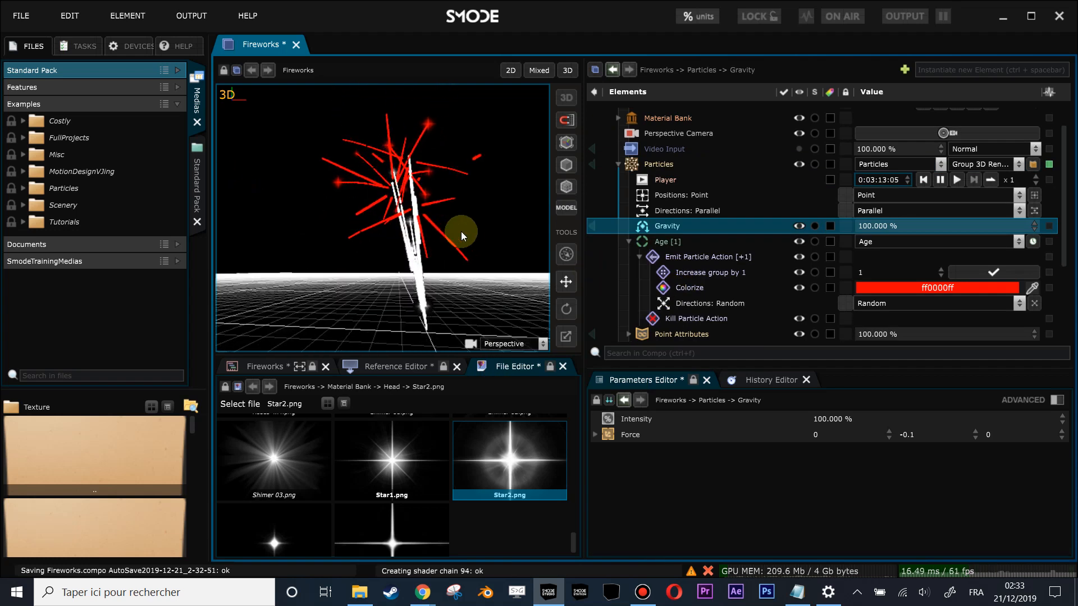
# Set the Gravity field's vertical force to -0.5 and inspect the falling particles from several angles
pyautogui.moveTo(914, 439)
pyautogui.mouseDown()
pyautogui.moveTo(913, 449)
pyautogui.moveTo(914, 419)
pyautogui.mouseUp()
pyautogui.moveTo(450, 287); pyautogui.dragTo(430, 228)
pyautogui.moveTo(896, 437); pyautogui.dragTo(896, 430)
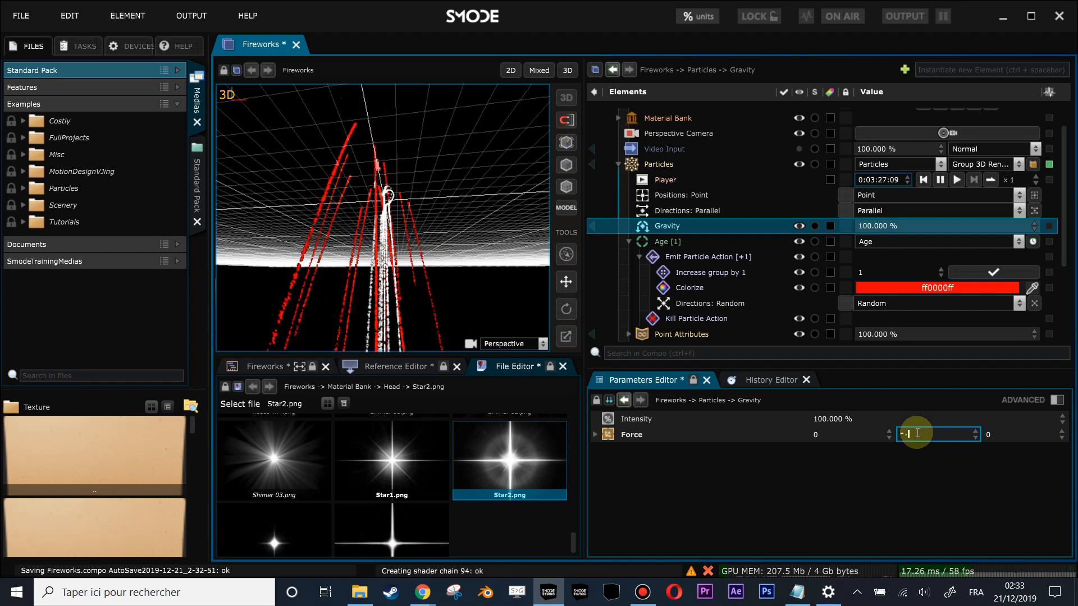
pyautogui.write('0.5')
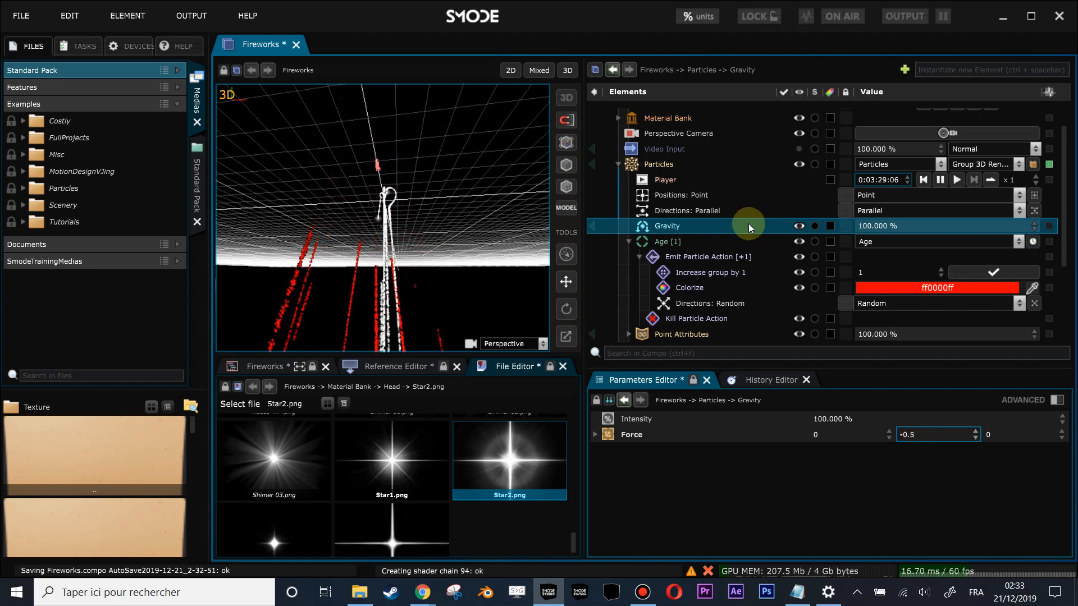
pyautogui.scroll(2, 451, 233)
pyautogui.moveTo(413, 183); pyautogui.dragTo(432, 240)
pyautogui.scroll(3, 414, 235)
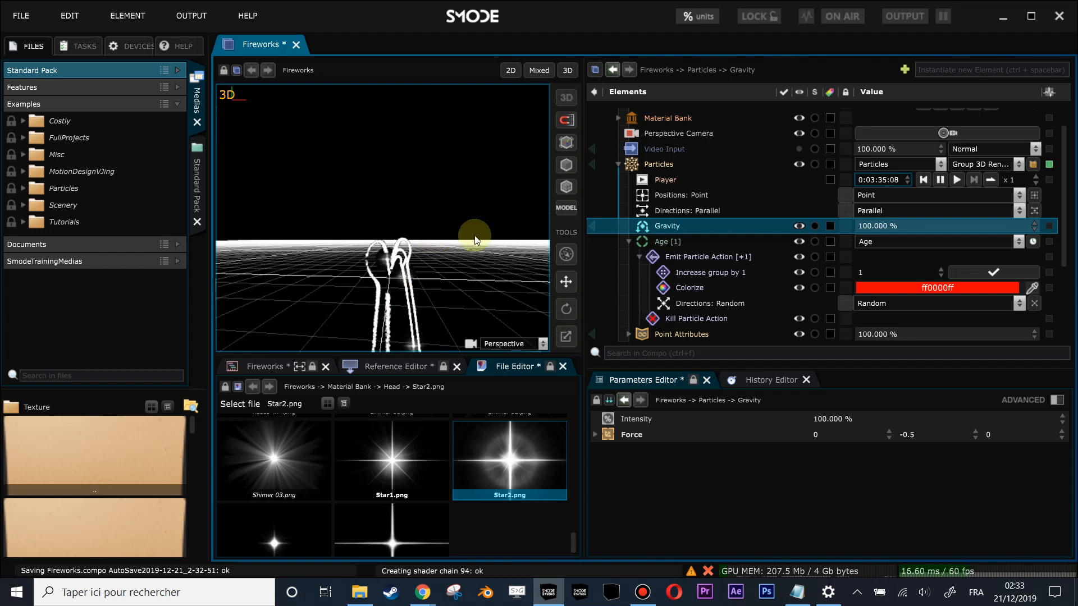
# Add a Group mask to the Gravity field and restrict it by Single Selection to group 2
pyautogui.rightClick(672, 230)
pyautogui.moveTo(617, 278)
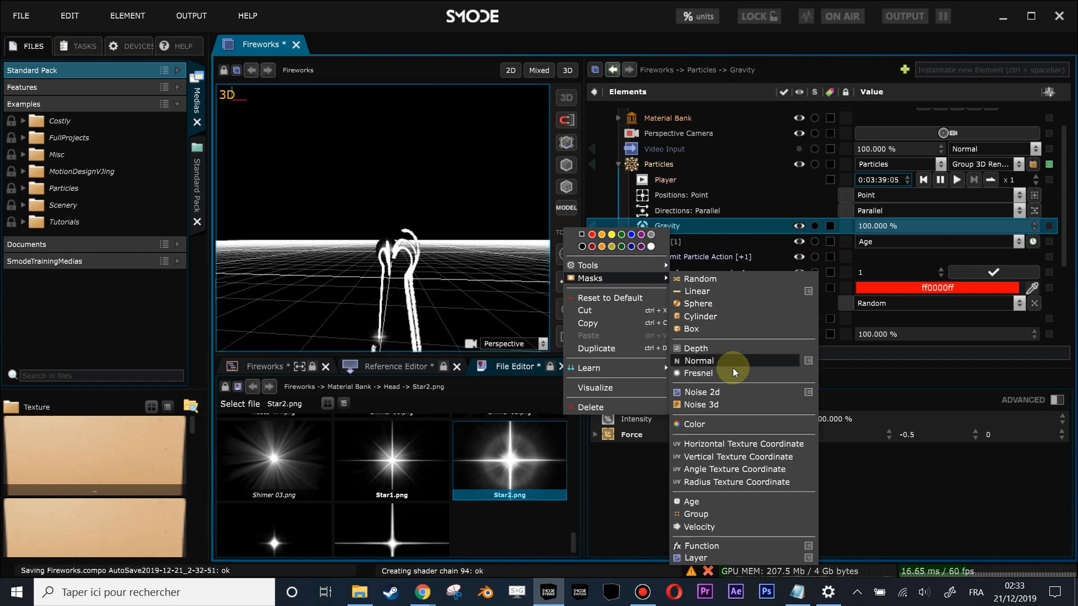
pyautogui.click(728, 513)
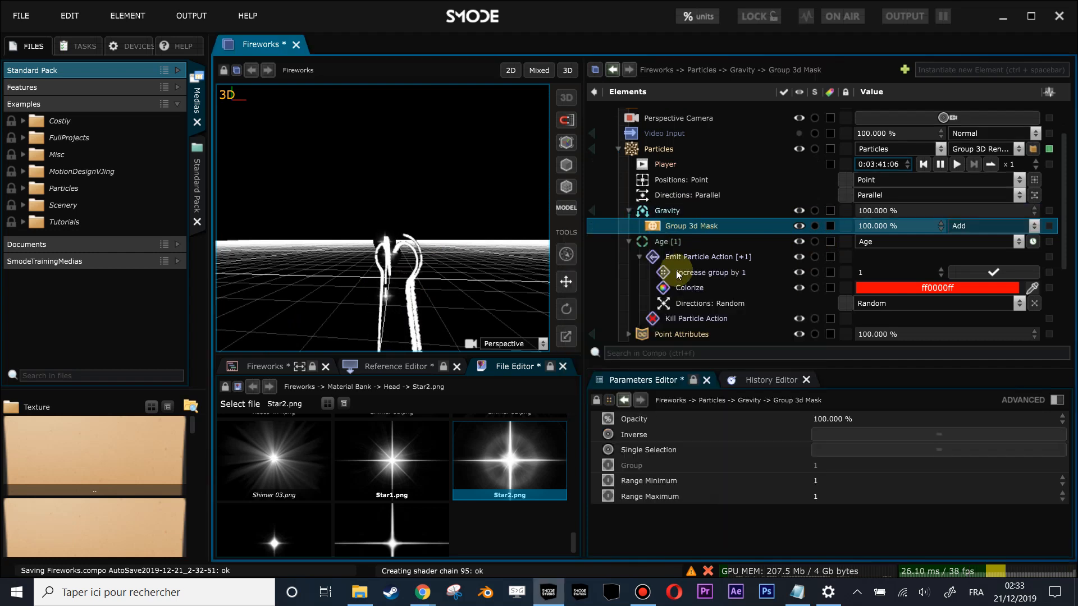
pyautogui.click(876, 453)
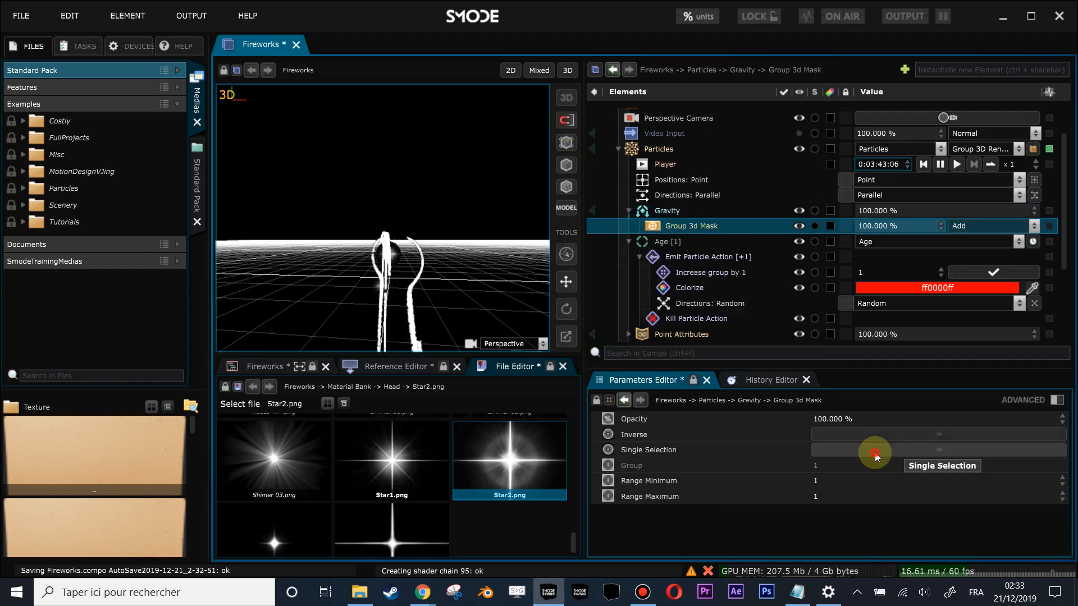
pyautogui.click(829, 467)
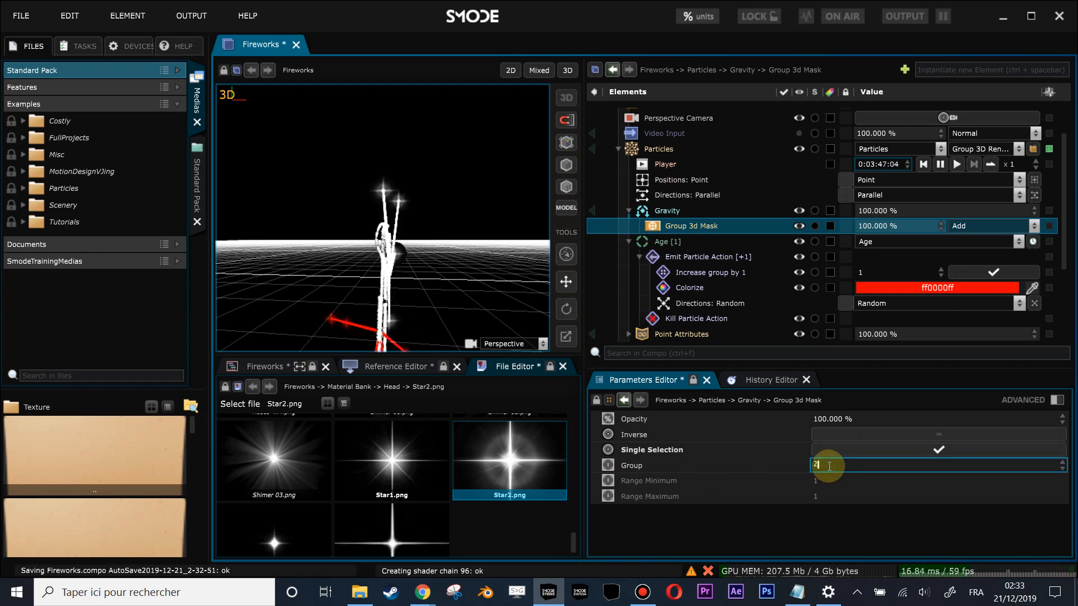
pyautogui.press('Return')
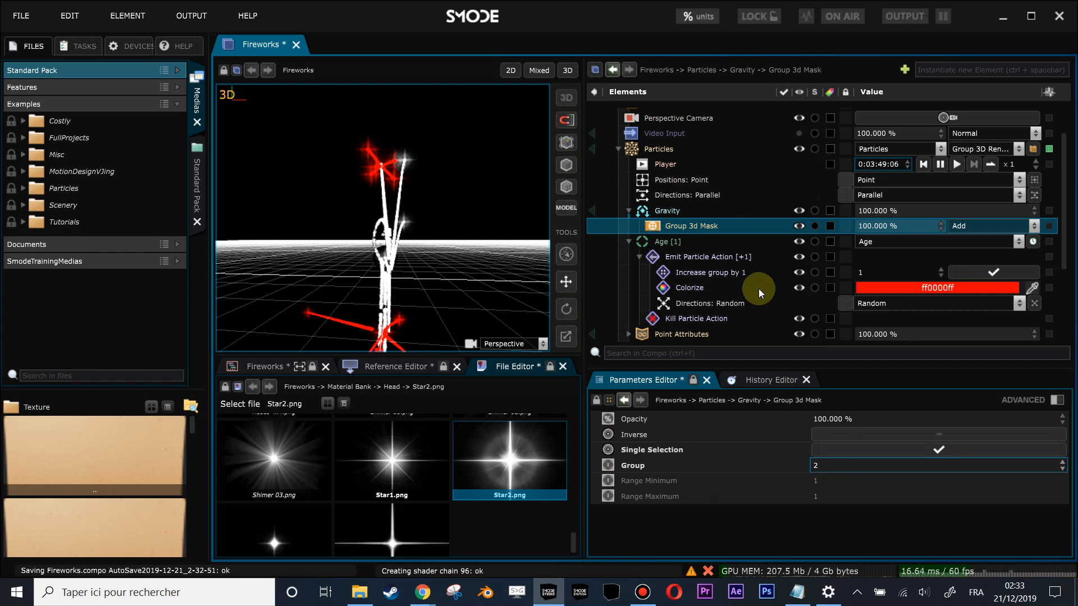
# Change the gravity's group mask to group 3 and restart the particle simulation by deactivating and reactivating the Particles layer
pyautogui.click(683, 207)
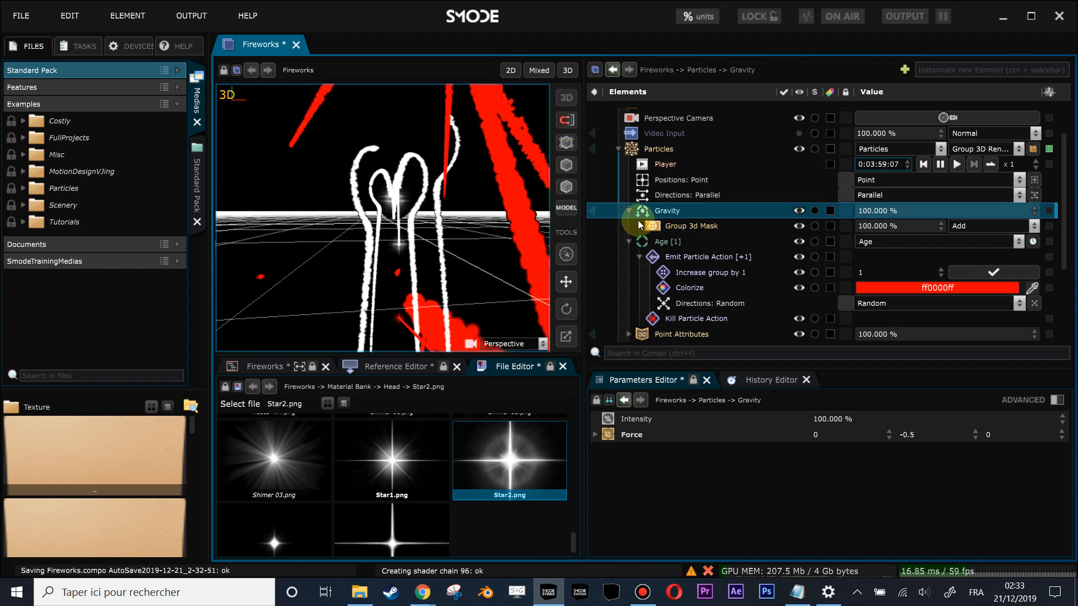
pyautogui.click(657, 226)
pyautogui.click(853, 466)
pyautogui.write('4')
pyautogui.press('Down')
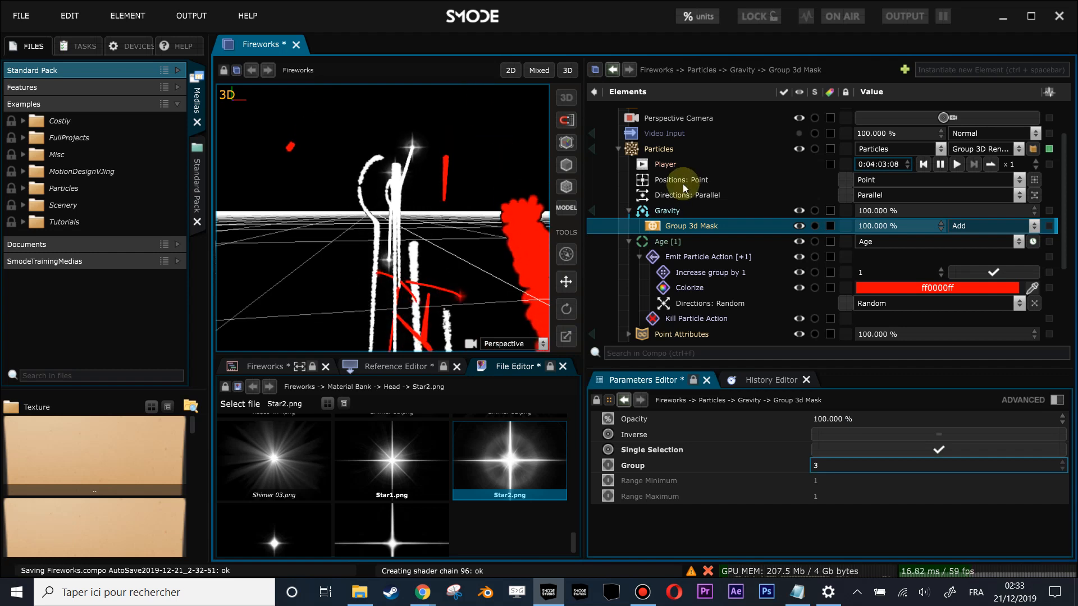
pyautogui.click(662, 148)
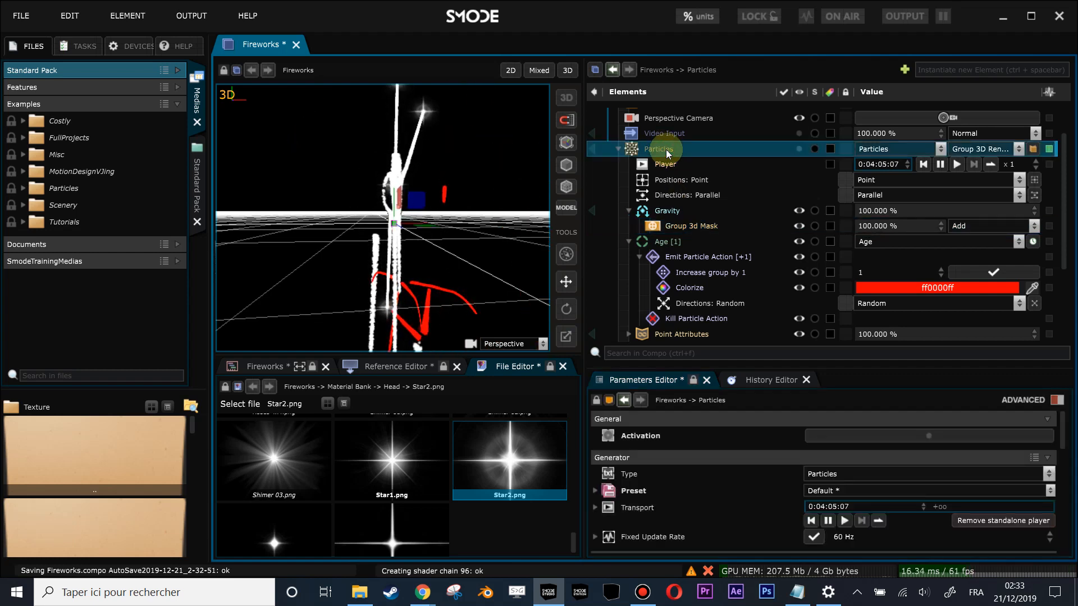
pyautogui.moveTo(423, 200); pyautogui.dragTo(443, 274)
# Examine the Gravity field's group mask alongside the explosion's group increase while the particles play
pyautogui.click(665, 211)
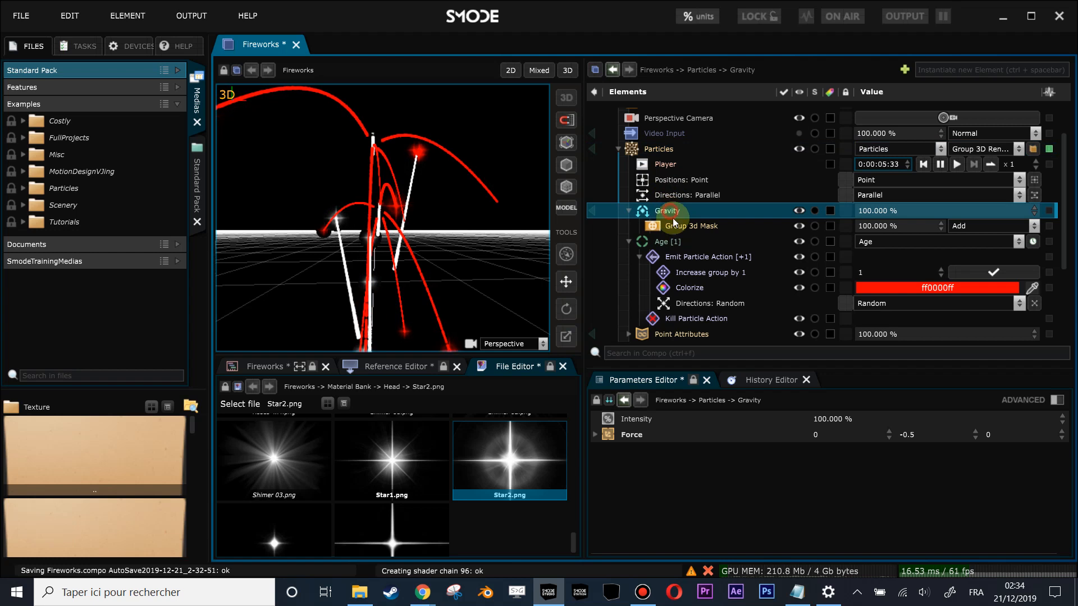
pyautogui.click(676, 226)
pyautogui.moveTo(519, 249); pyautogui.dragTo(382, 250)
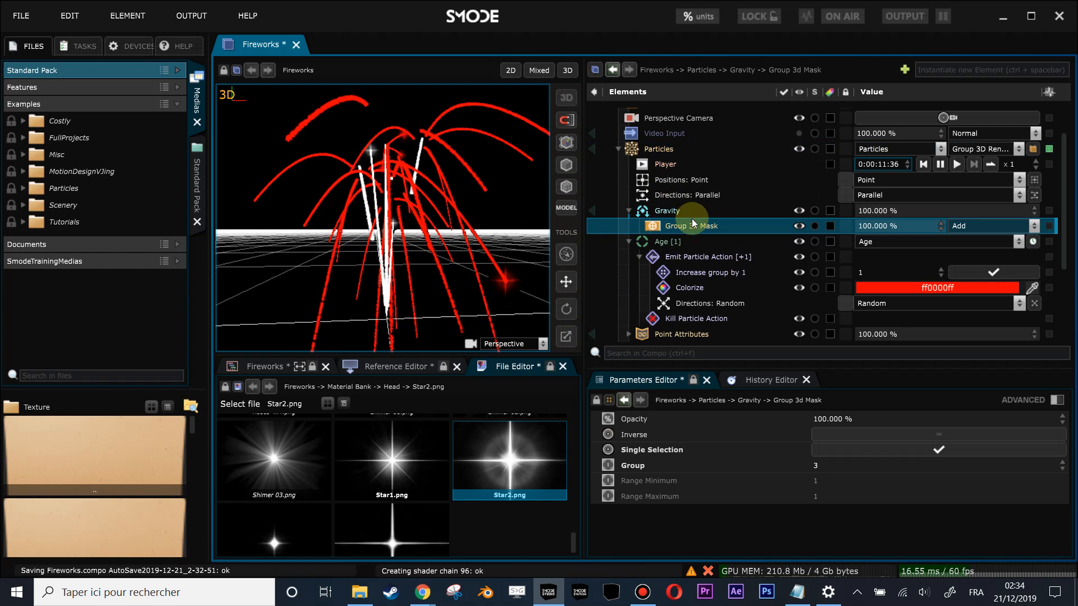
pyautogui.click(669, 465)
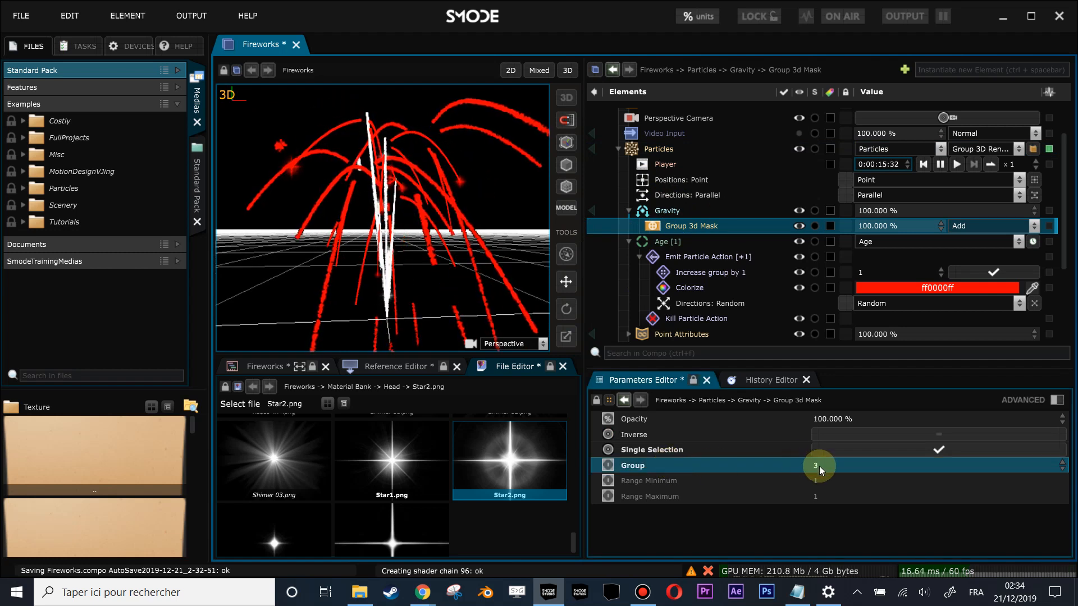
pyautogui.click(698, 262)
pyautogui.click(715, 280)
pyautogui.click(694, 228)
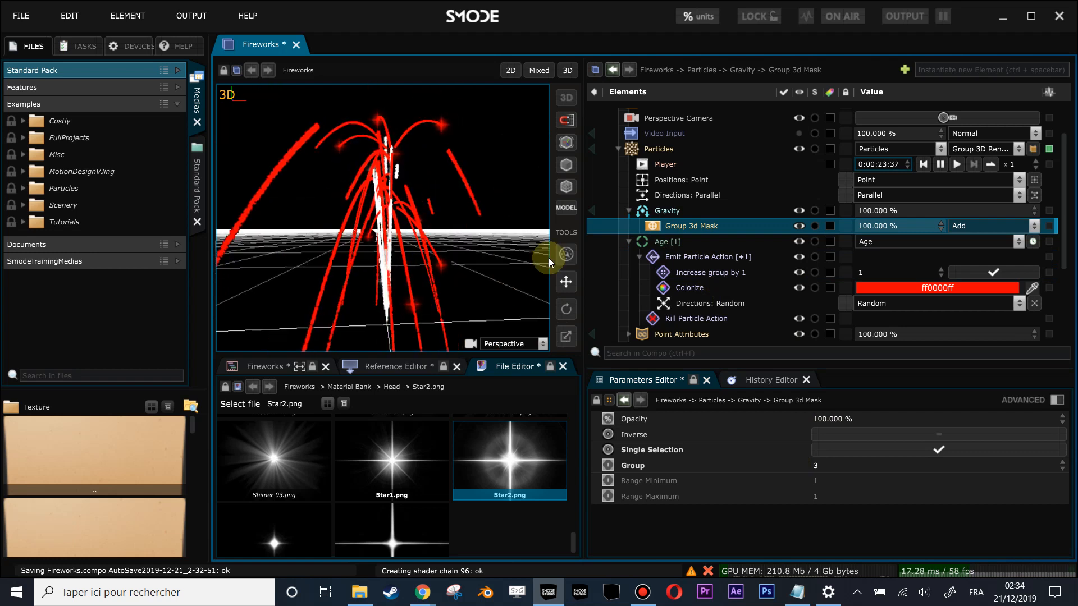
pyautogui.click(686, 279)
# Set the Emit Particle Action's lifetime to 1 second and inspect the explosions up close
pyautogui.click(691, 256)
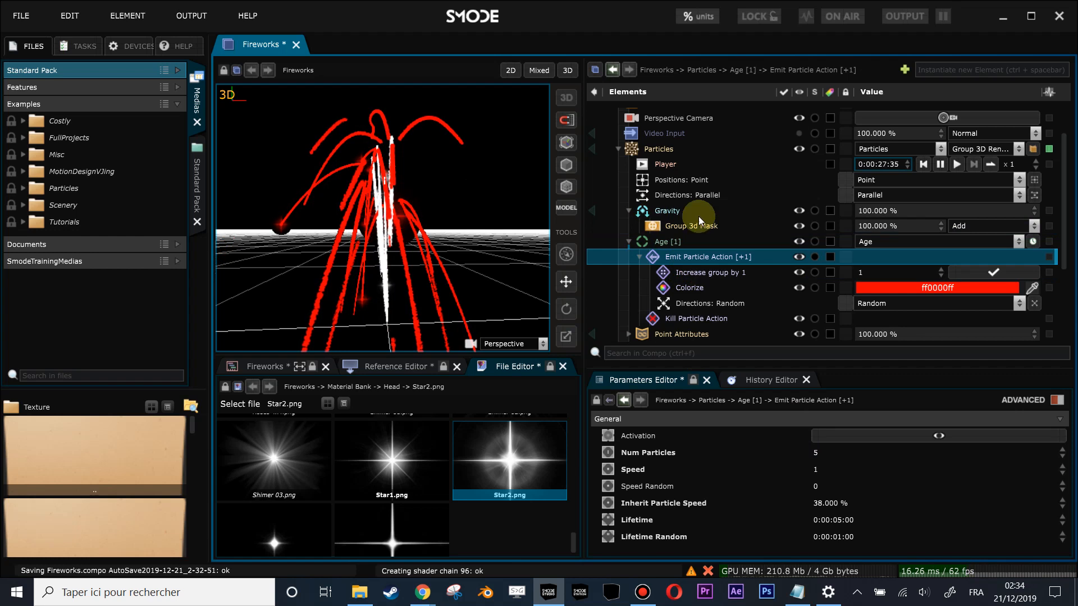
pyautogui.doubleClick(842, 522)
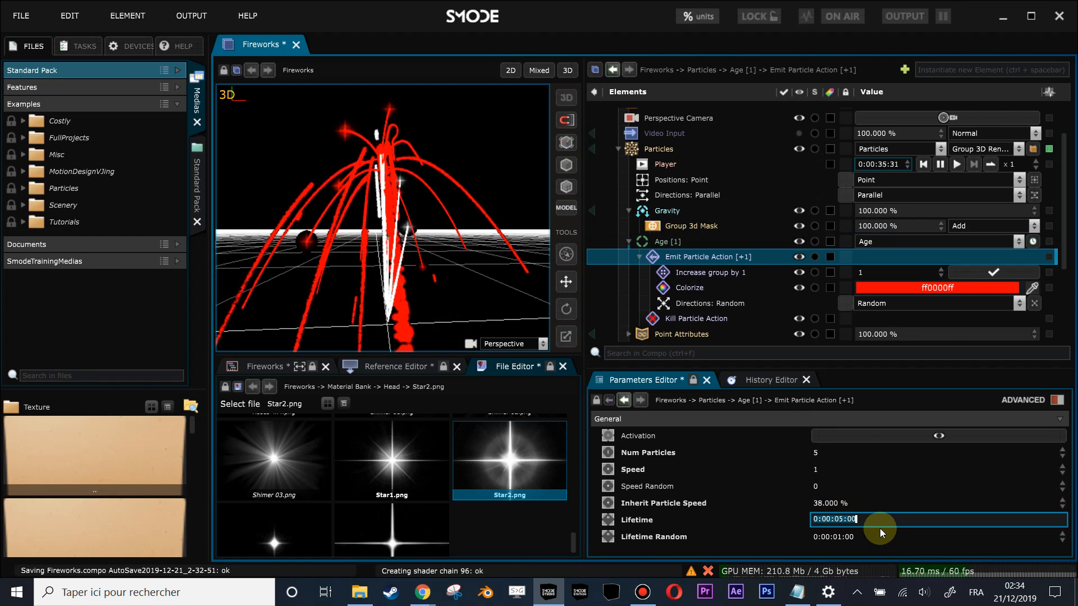
pyautogui.write('1')
pyautogui.press('Return')
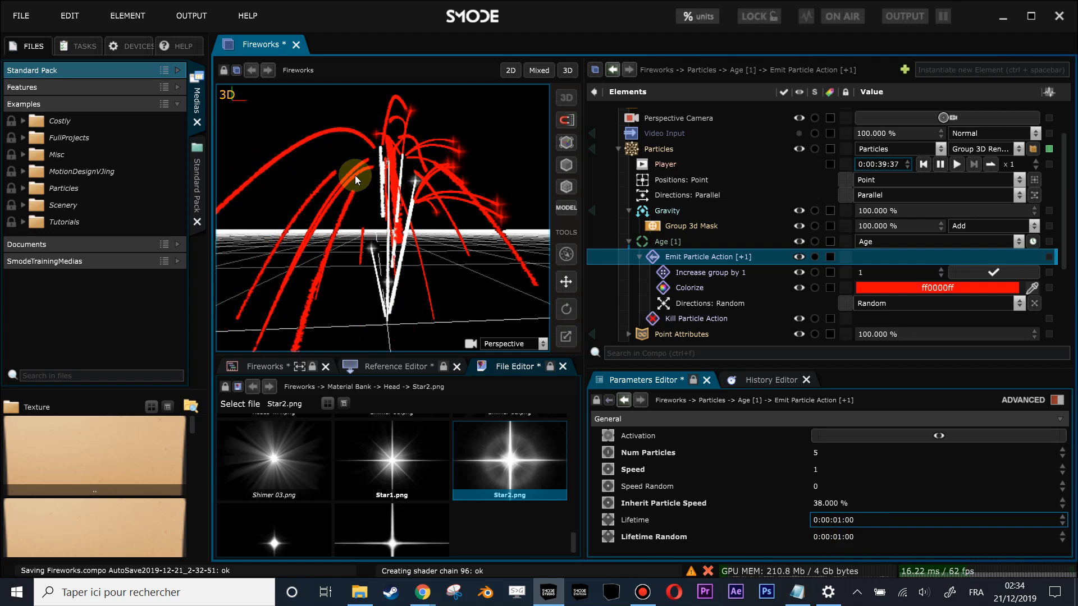
pyautogui.scroll(3, 425, 163)
pyautogui.moveTo(426, 163); pyautogui.dragTo(403, 203)
pyautogui.scroll(-3, 418, 210)
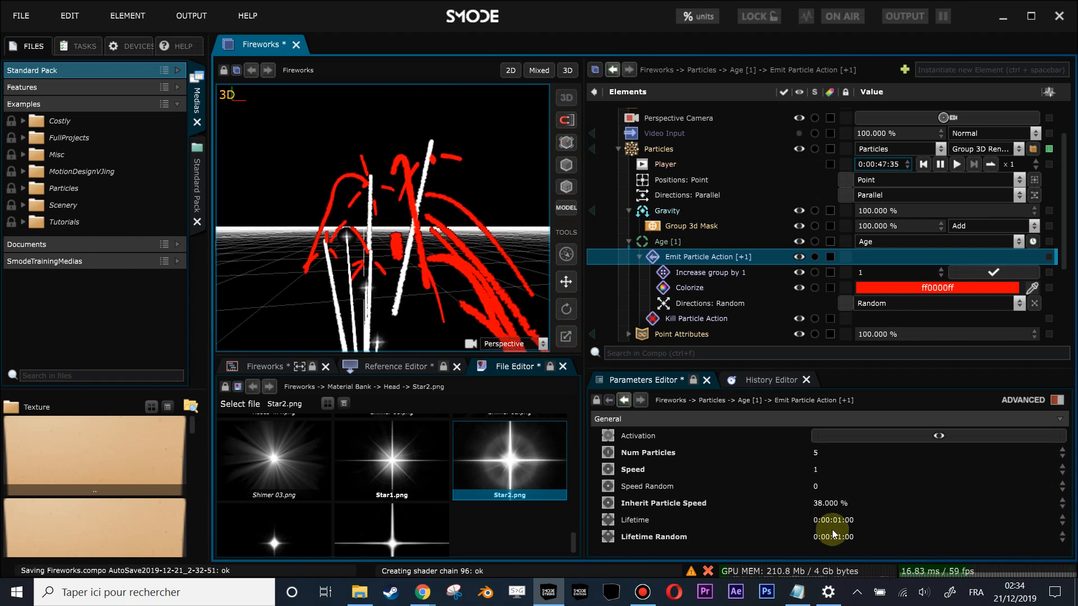
# Set the Emit Particle Action's lifetime to 2 seconds
pyautogui.click(852, 519)
pyautogui.doubleClick(852, 518)
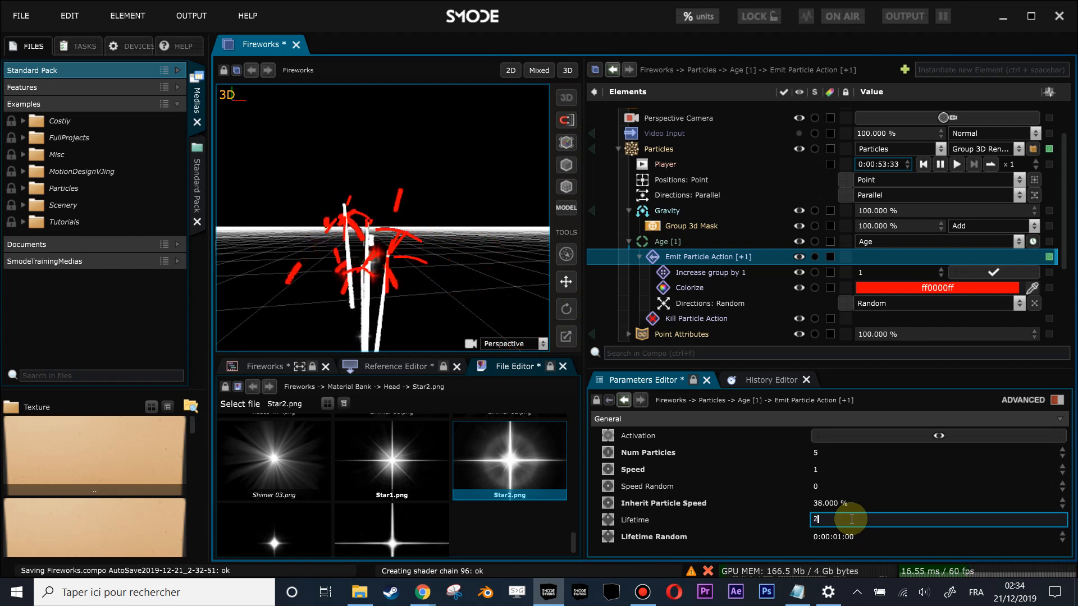
pyautogui.press('Return')
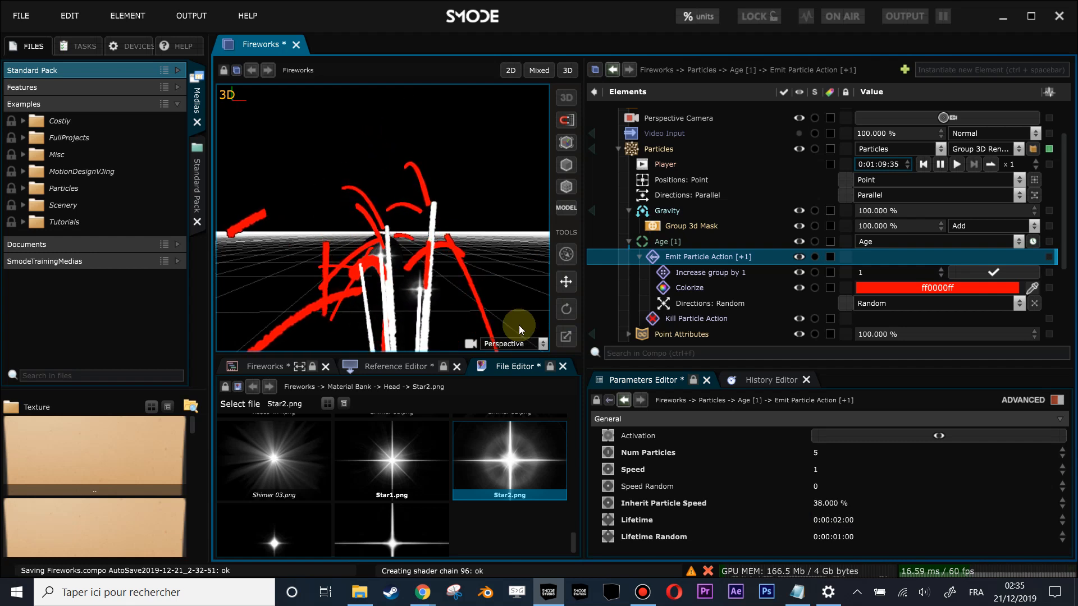
# Activate the Video Input layer in the 2D view
pyautogui.click(511, 71)
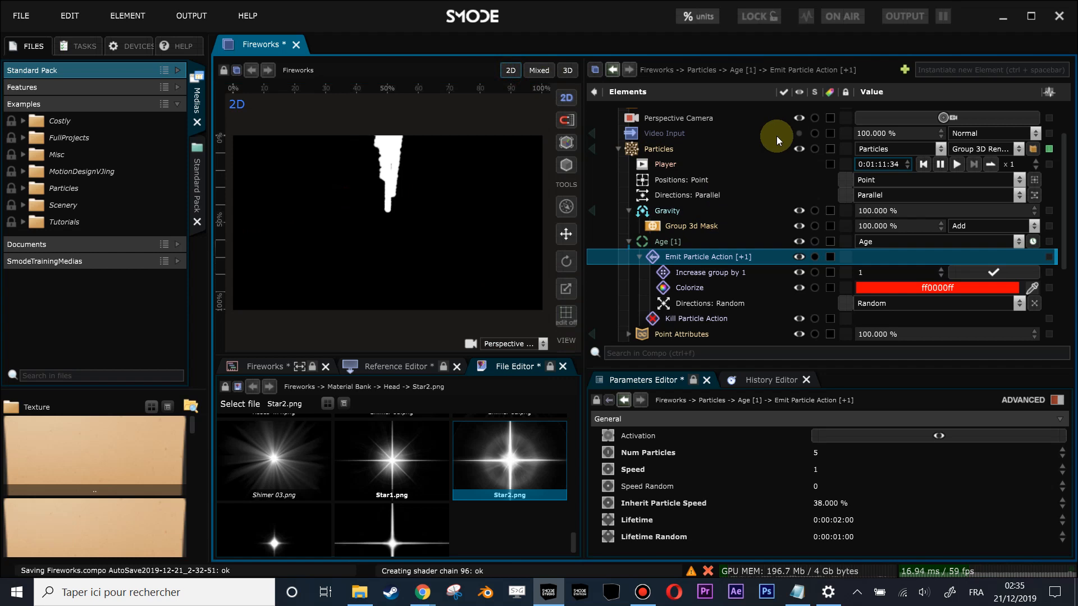
pyautogui.click(799, 133)
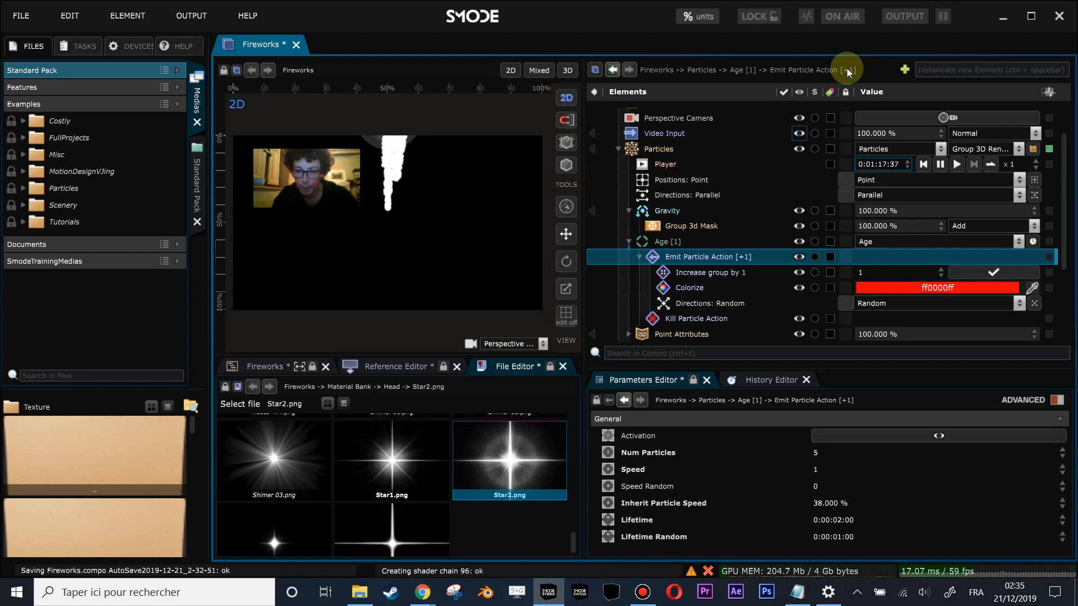
# Reframe the Perspective Camera around the fireworks, with its target about 5.73 m high and its distance about 13.25
pyautogui.click(692, 119)
pyautogui.scroll(-3, 831, 503)
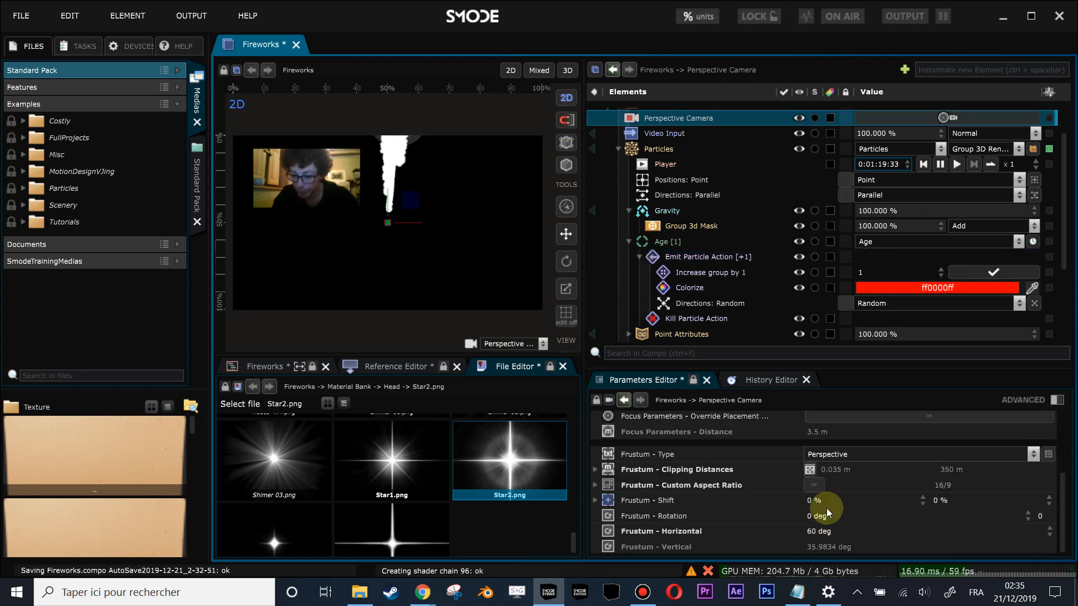
pyautogui.scroll(3, 824, 510)
pyautogui.moveTo(825, 503); pyautogui.dragTo(825, 438)
pyautogui.moveTo(410, 232); pyautogui.dragTo(465, 150)
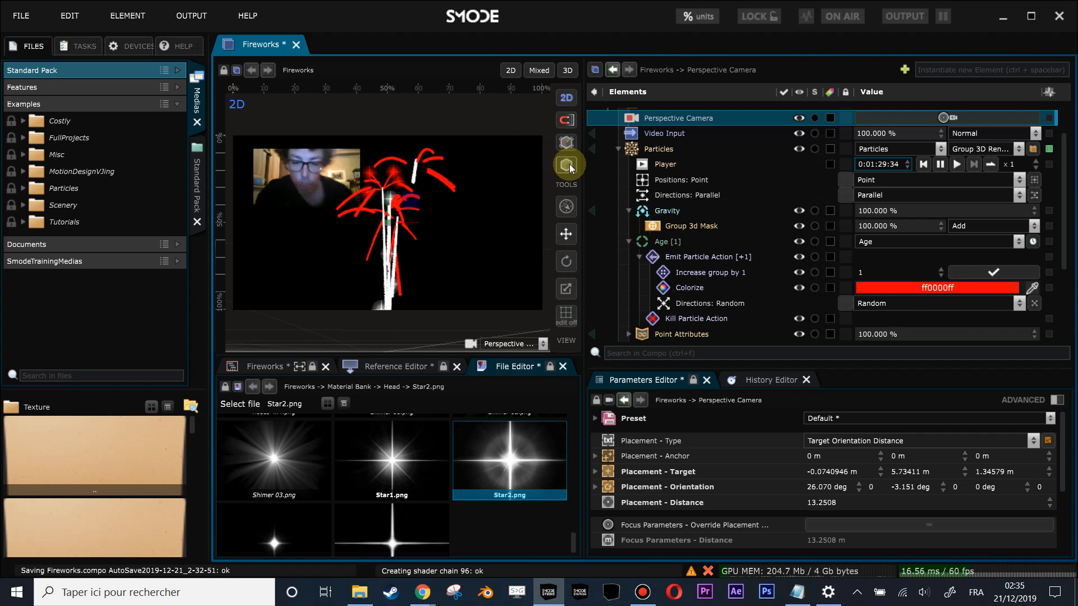
# Return to the 3D view, set the Particles layer's emission rate to 0.2 and save the composition
pyautogui.click(662, 150)
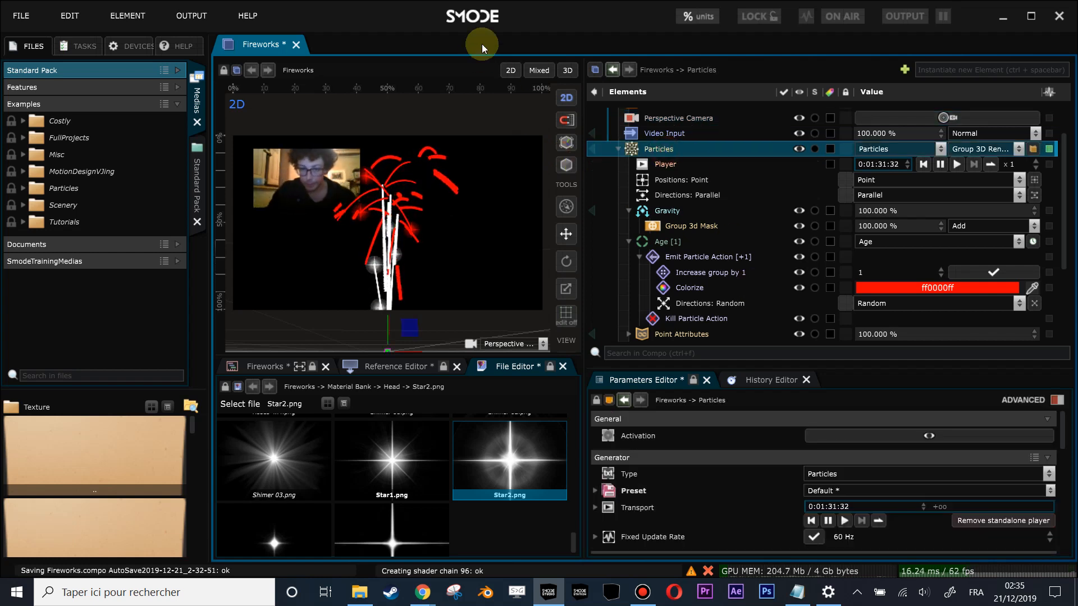
pyautogui.click(573, 70)
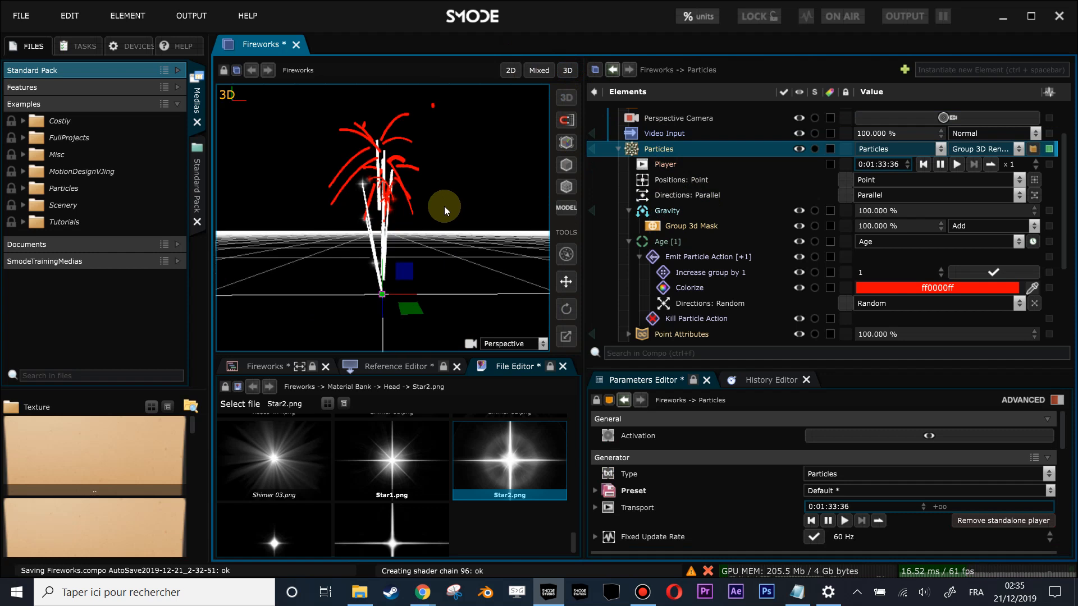
pyautogui.click(1057, 399)
pyautogui.scroll(-1, 832, 505)
pyautogui.doubleClick(831, 496)
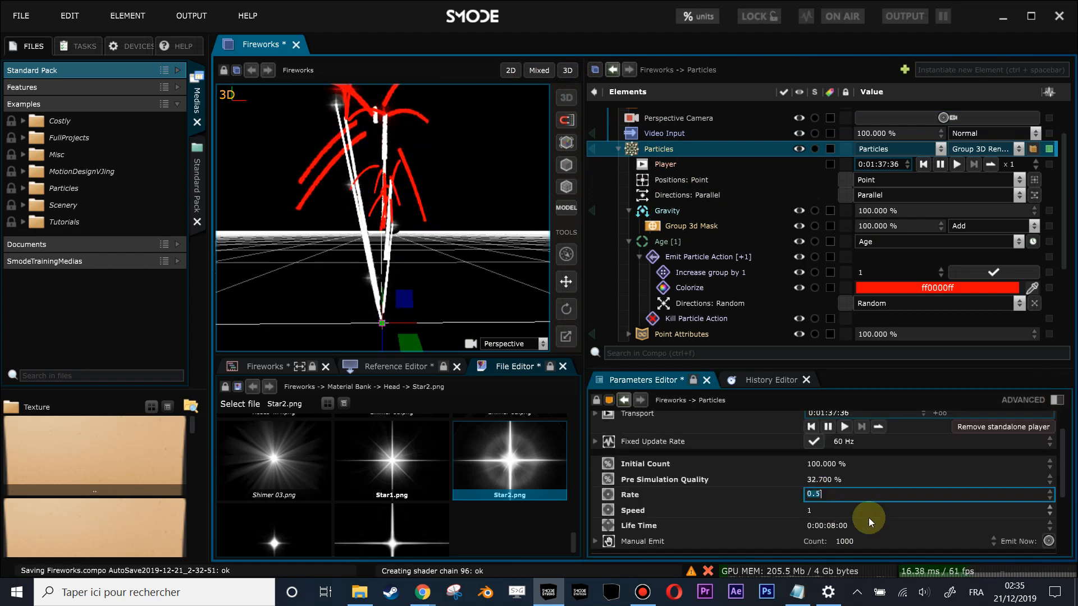
pyautogui.write('.2')
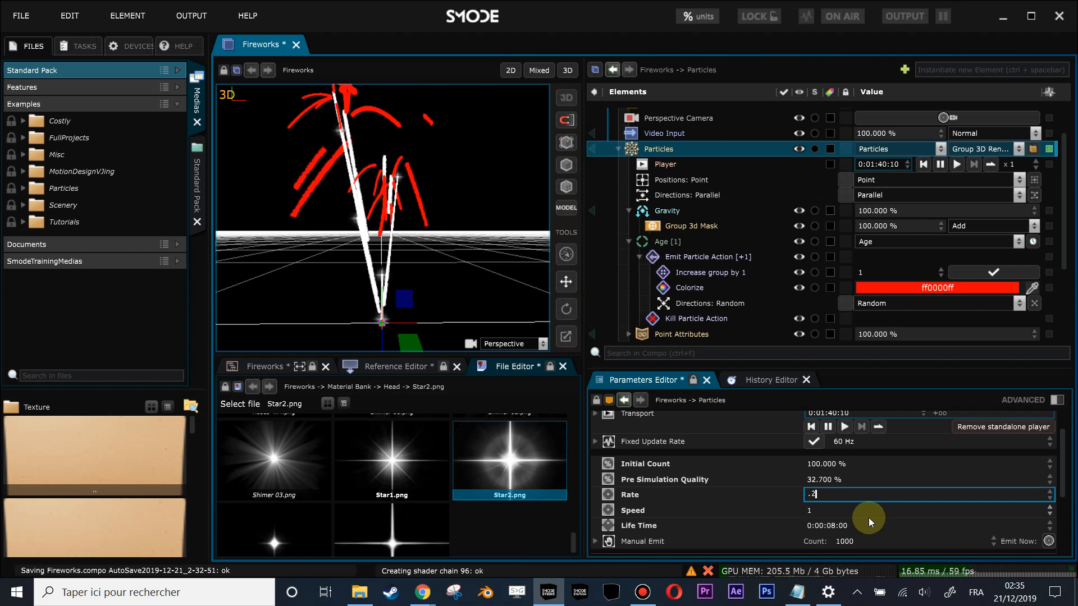
pyautogui.press('Return')
pyautogui.hotkey('ctrl', 's')
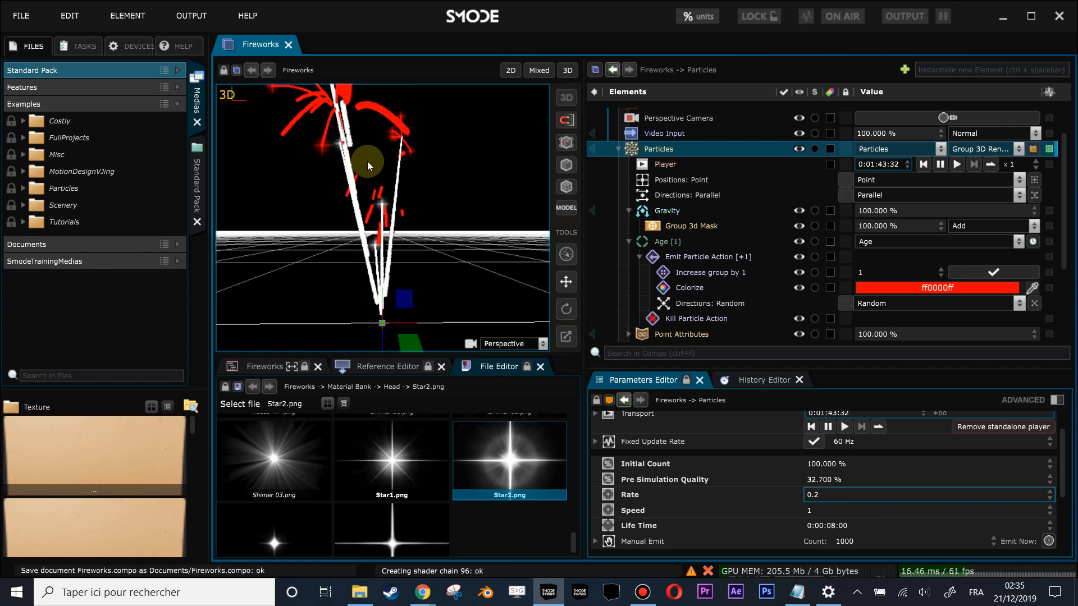
# Collapse the Gravity and Age groups of the Particles layer and disable the Trails renderer
pyautogui.click(627, 211)
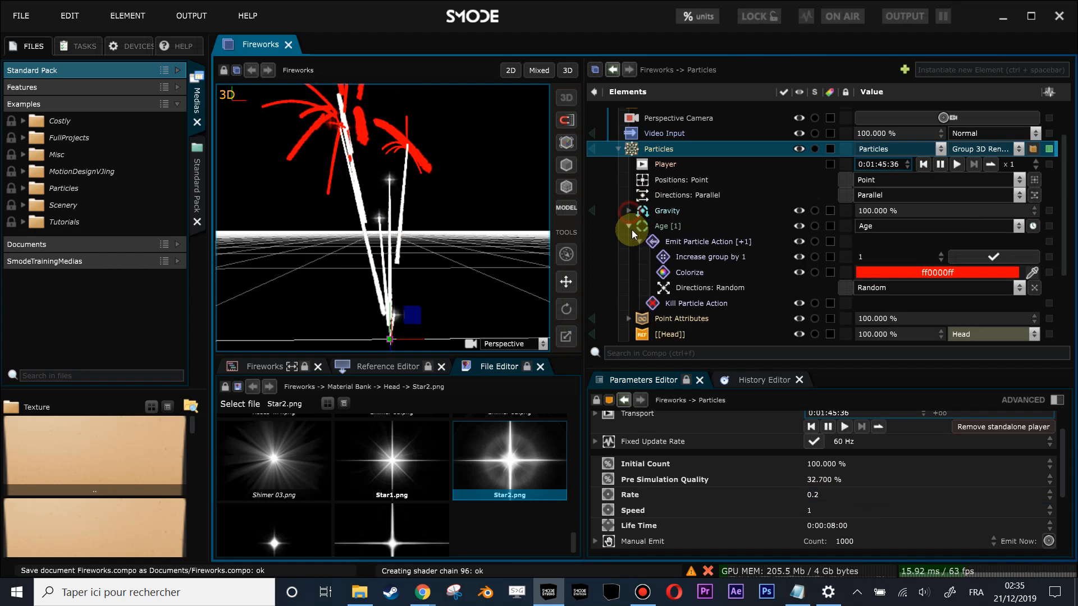
pyautogui.click(629, 227)
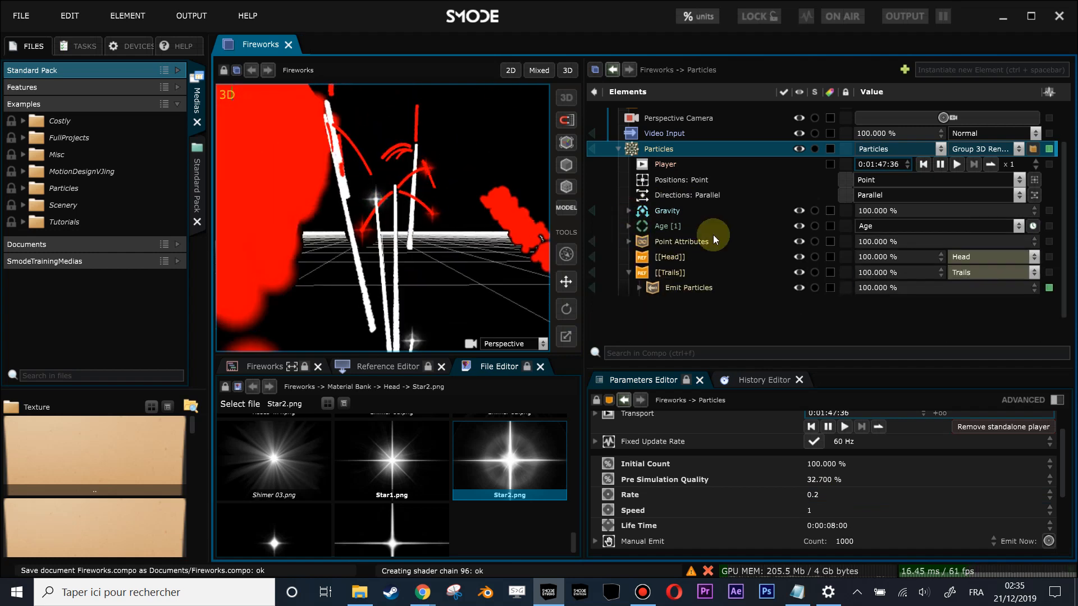
pyautogui.click(663, 273)
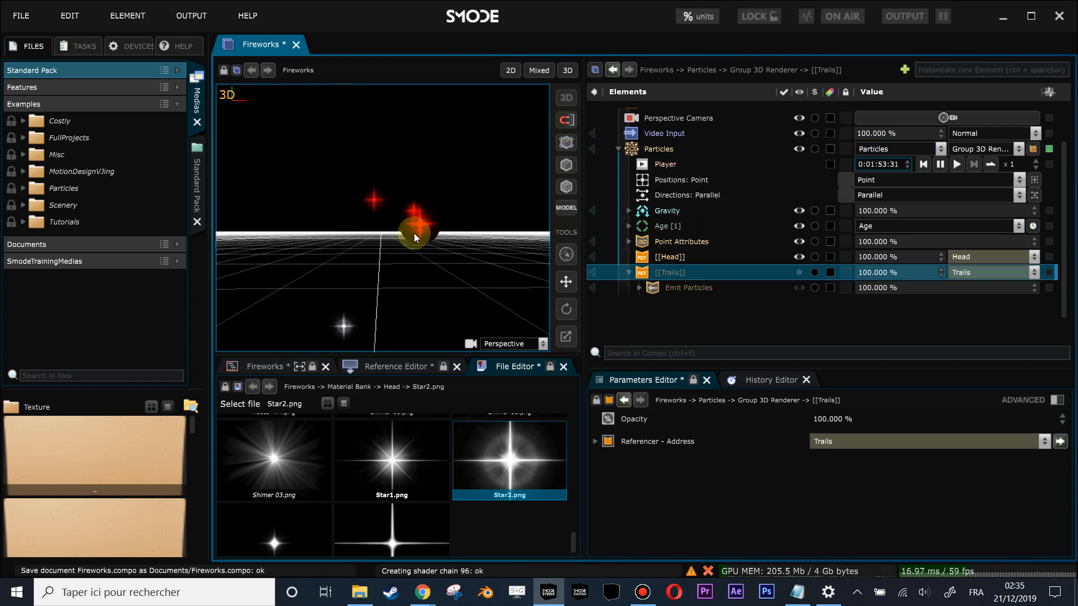
# Examine the parameters of the Particles layer's Point Attributes, Gravity and Age elements, including the Age condition threshold
pyautogui.click(667, 241)
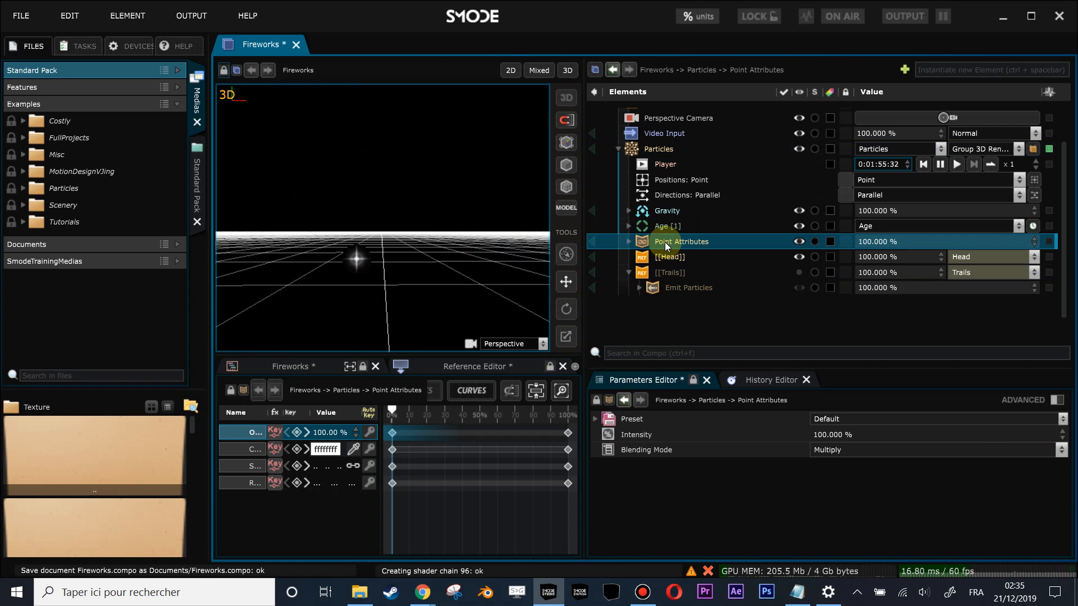
pyautogui.click(665, 211)
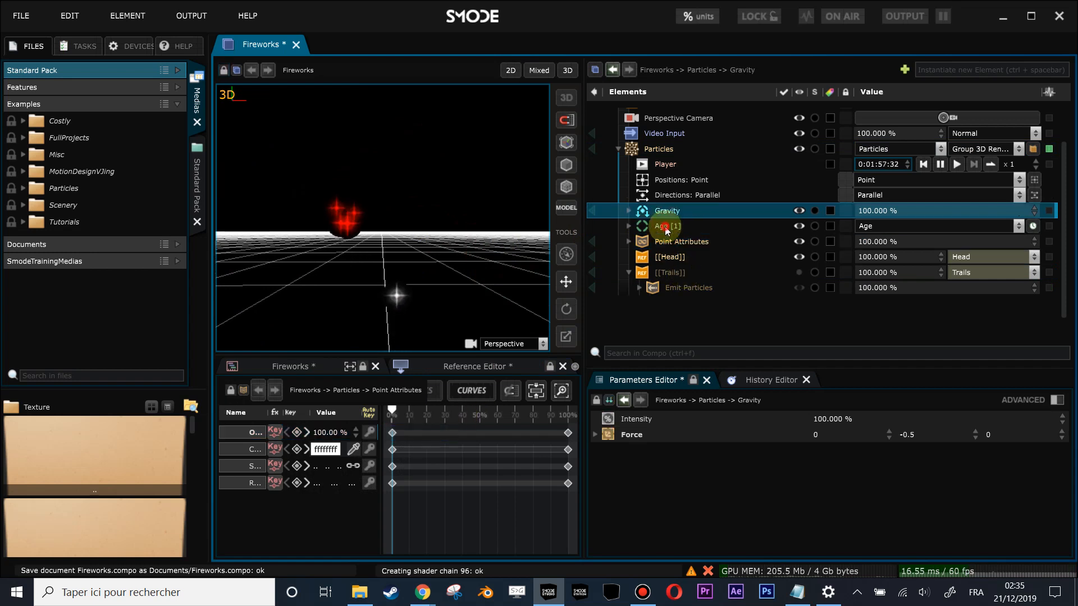
pyautogui.click(662, 225)
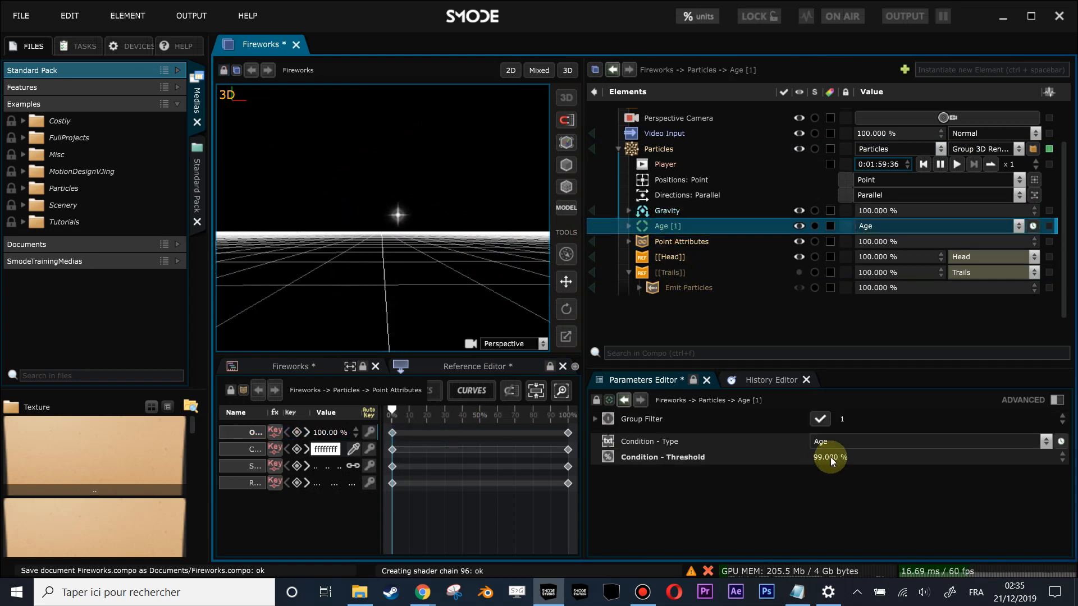
# Show the Particles layer's Point Attributes tracks and enlarge the Function Editor area across the window
pyautogui.click(663, 241)
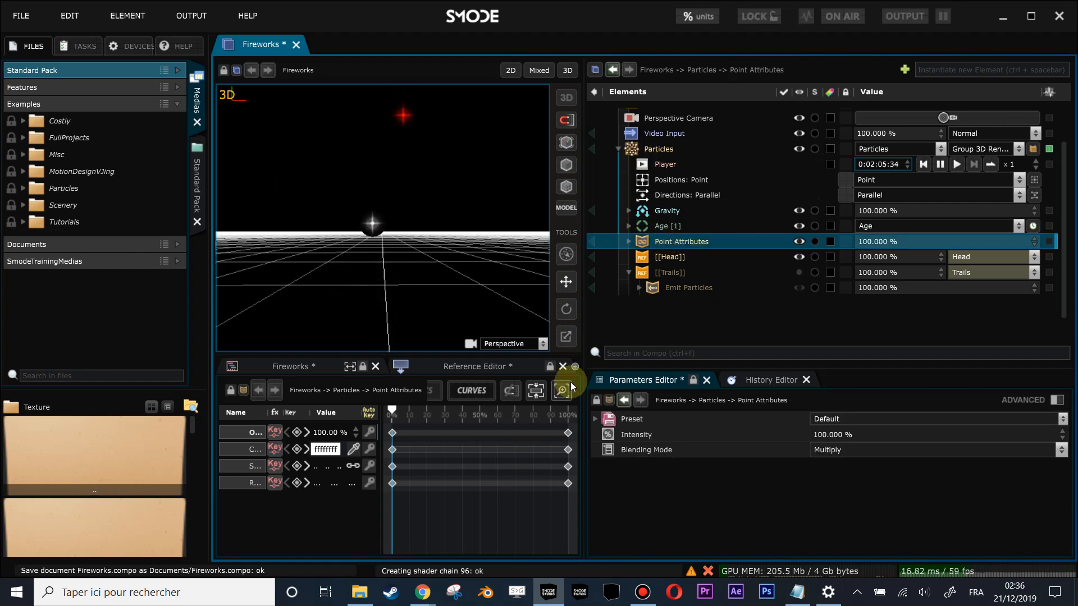
pyautogui.moveTo(584, 358); pyautogui.dragTo(632, 354)
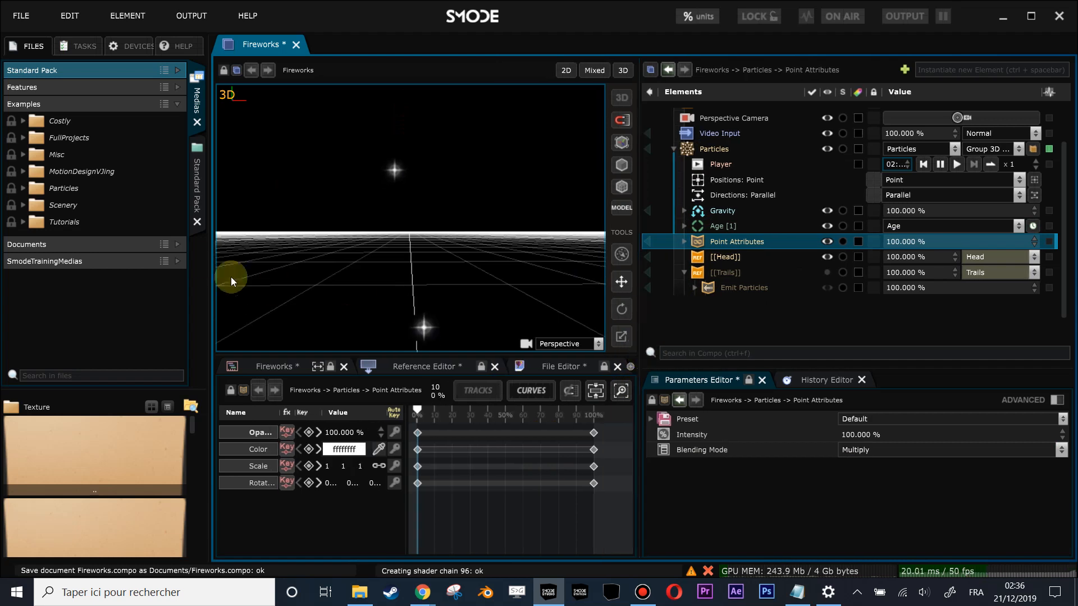
pyautogui.click(211, 252)
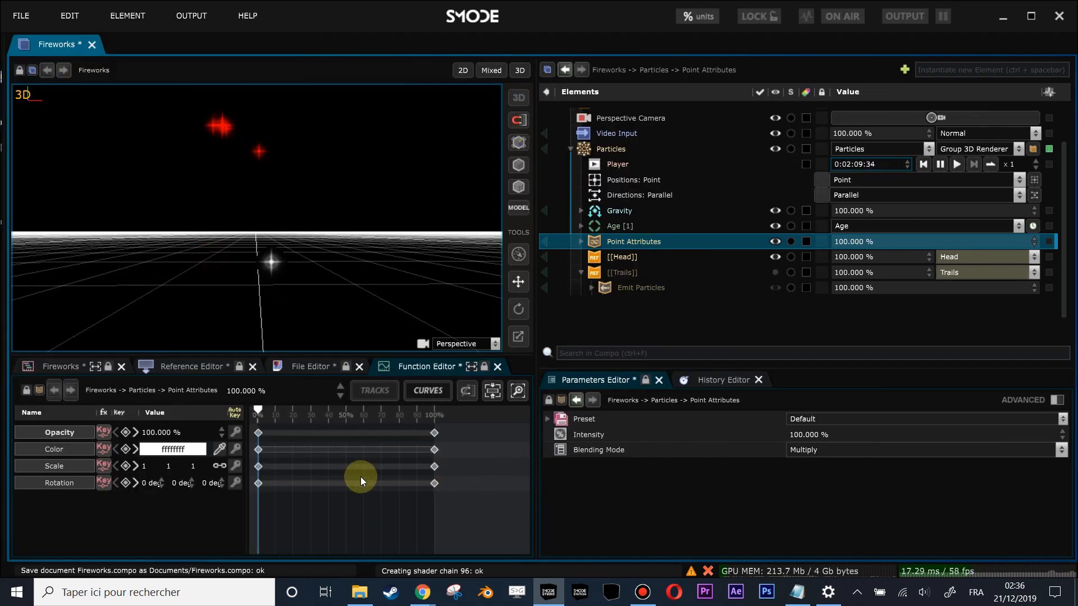
# Move the end keyframe of the Point Attributes' Scale track to 99 % and set its value to 0 on all axes
pyautogui.click(60, 467)
pyautogui.scroll(3, 372, 490)
pyautogui.moveTo(485, 488); pyautogui.dragTo(392, 493)
pyautogui.scroll(4, 392, 493)
pyautogui.moveTo(347, 416); pyautogui.dragTo(399, 471)
pyautogui.click(421, 469)
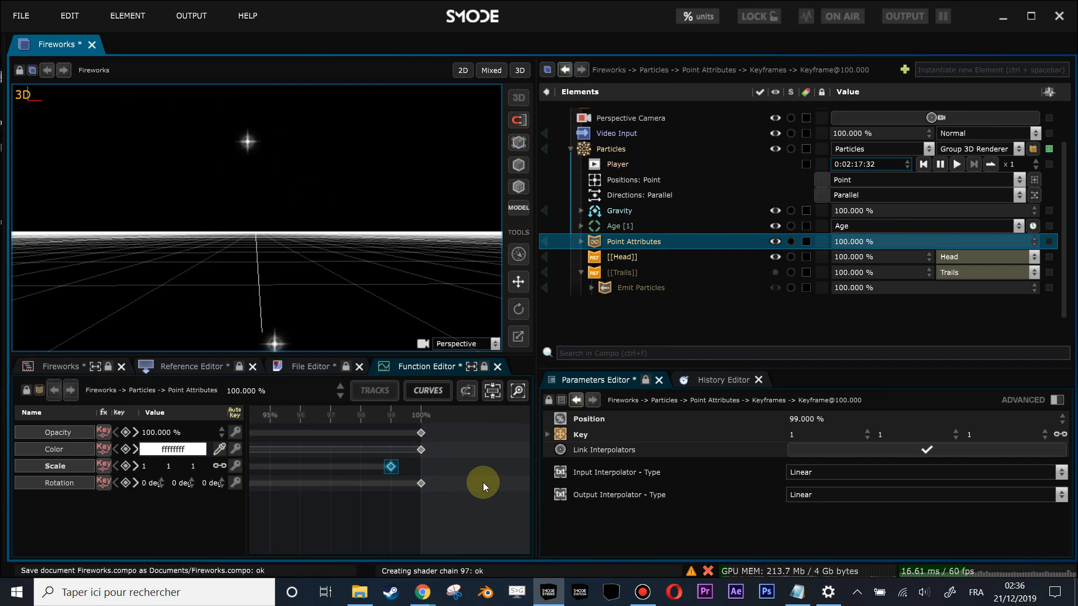
pyautogui.click(882, 435)
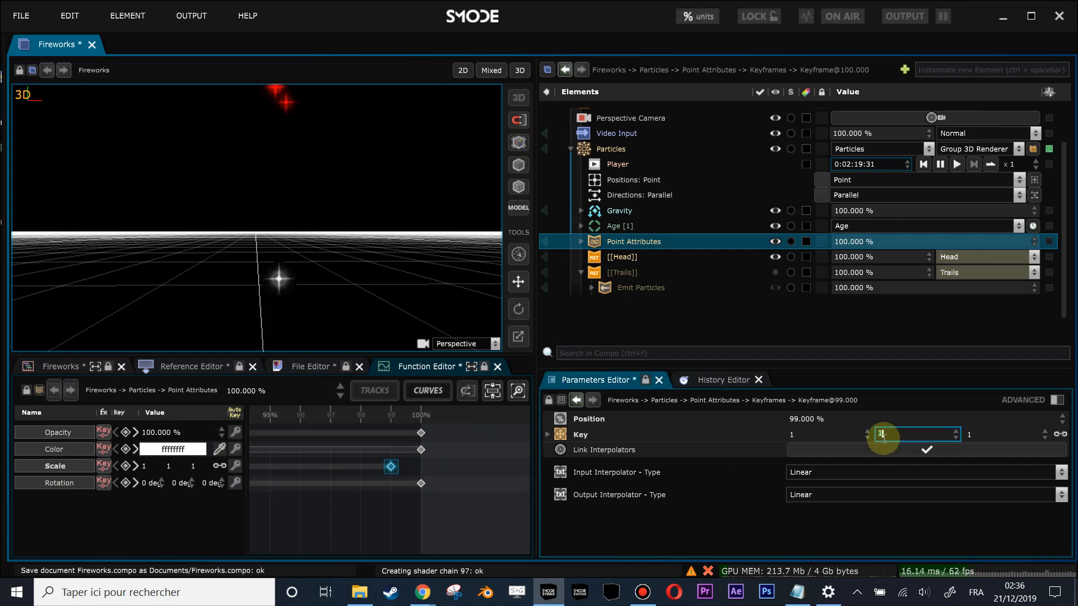
pyautogui.write('0')
pyautogui.press('Return')
# Add a Scale keyframe at 95 % of the particles' life and set its value to 1 on all axes
pyautogui.moveTo(324, 504); pyautogui.dragTo(366, 492)
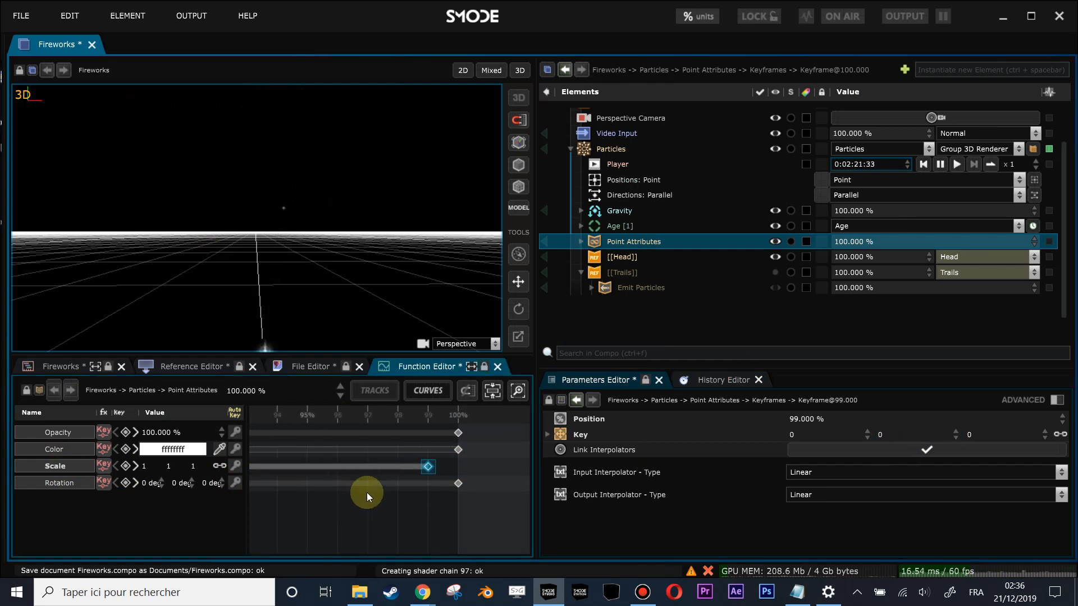
pyautogui.click(307, 414)
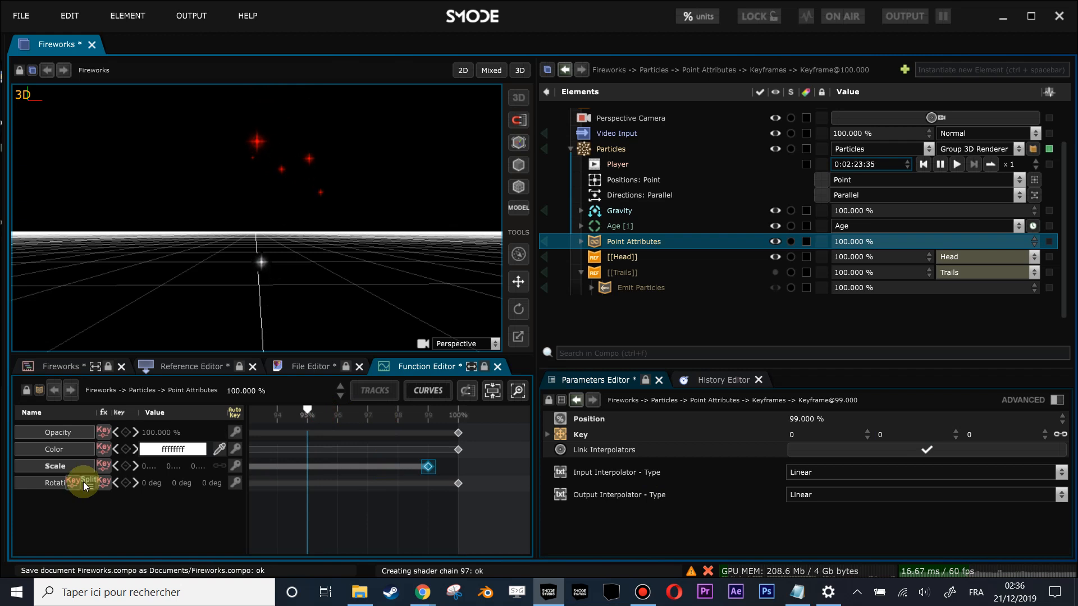
pyautogui.click(124, 467)
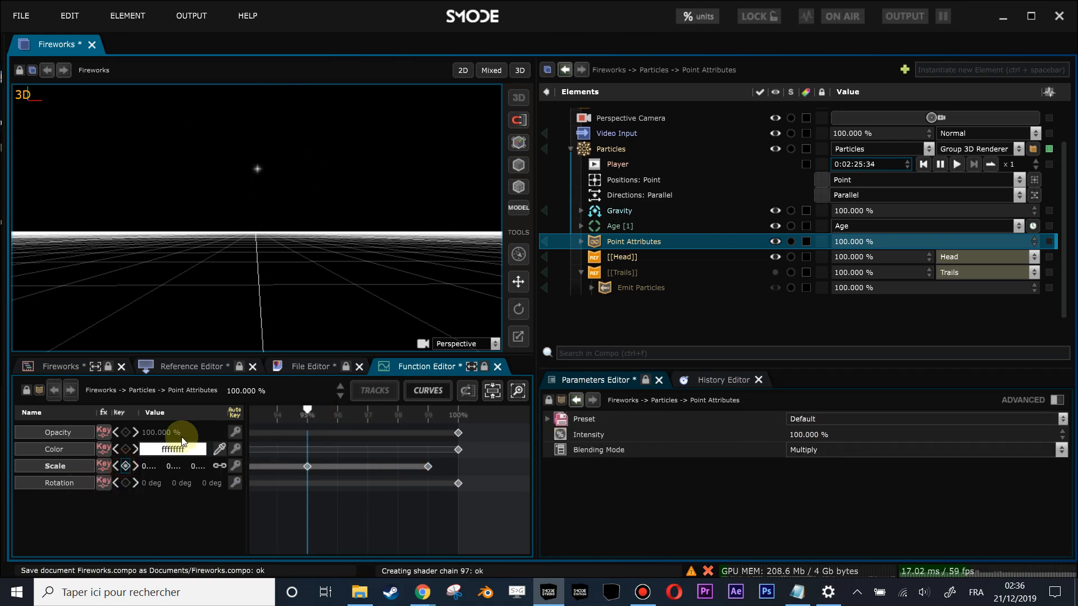
pyautogui.click(310, 469)
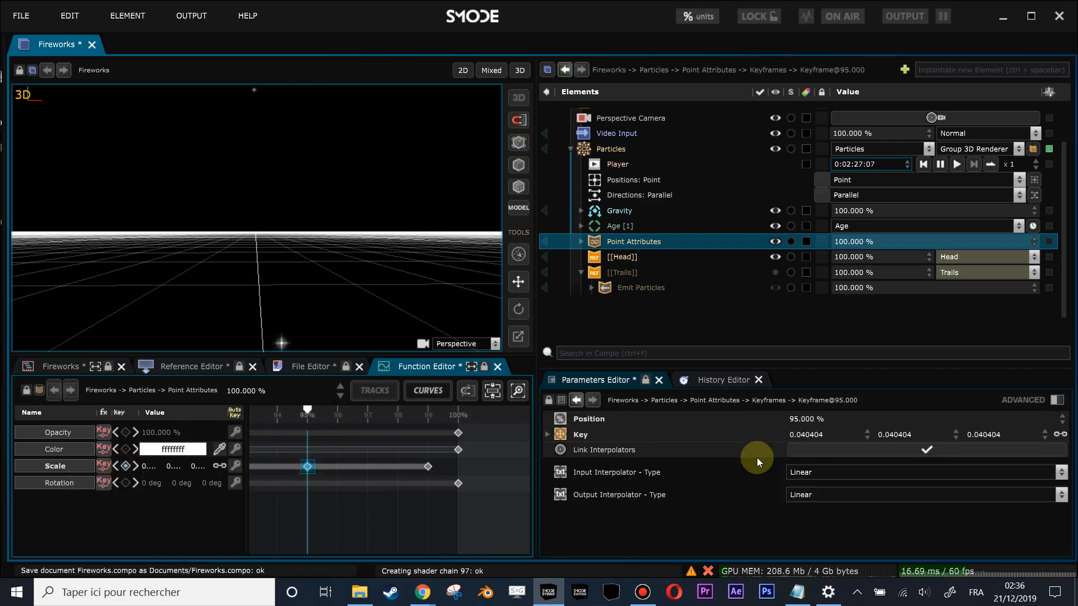
pyautogui.doubleClick(817, 436)
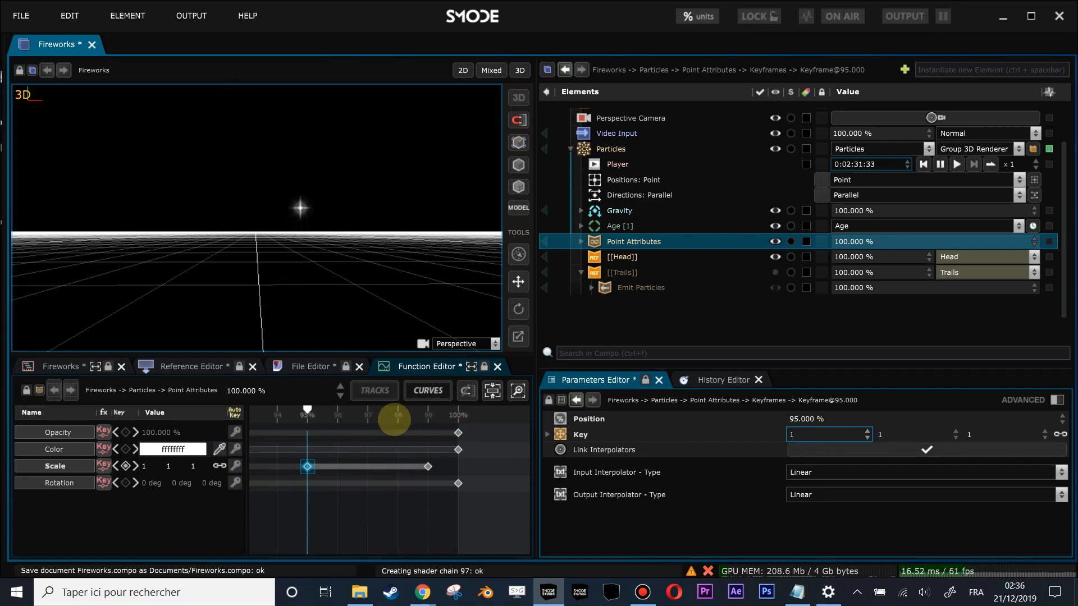
# Add a Scale keyframe at about 97 % of the particles' life and set its value to 5 on all axes
pyautogui.click(370, 414)
pyautogui.click(121, 469)
pyautogui.click(345, 471)
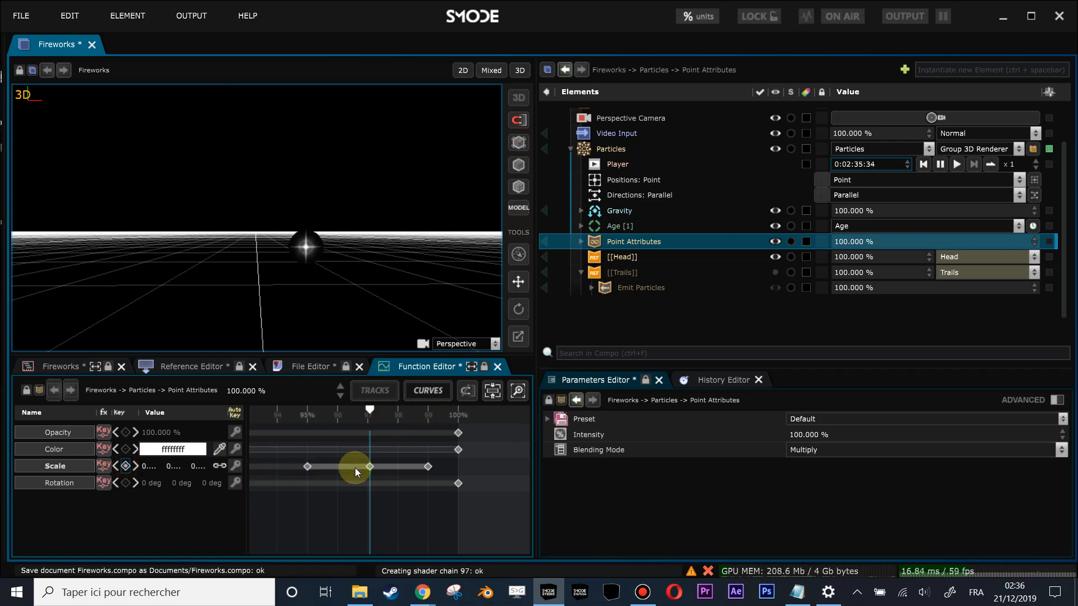
pyautogui.click(370, 466)
pyautogui.click(916, 435)
pyautogui.moveTo(915, 431); pyautogui.dragTo(916, 348)
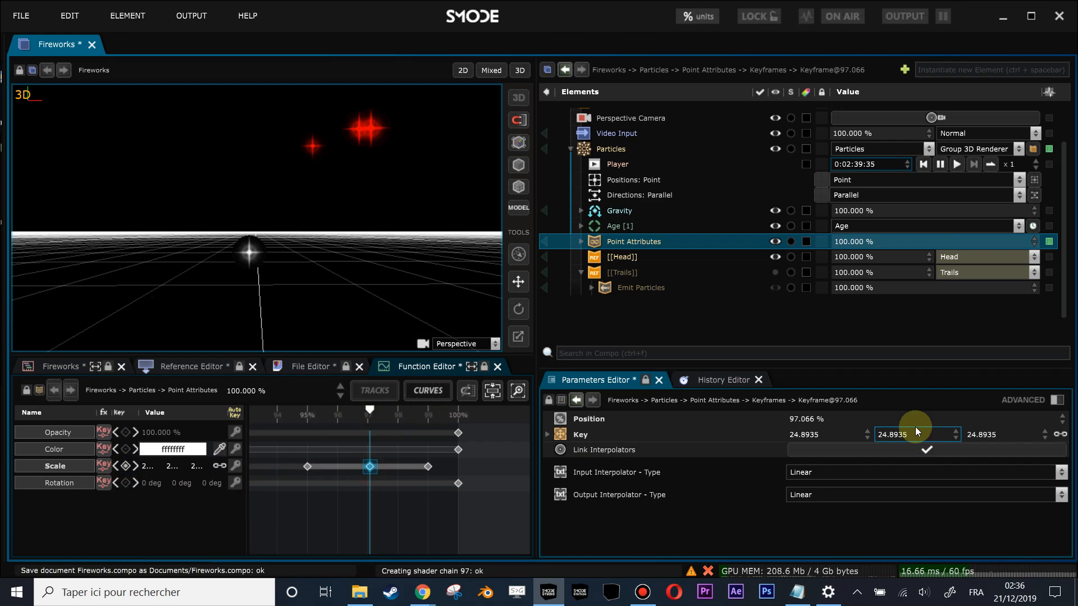
pyautogui.doubleClick(914, 433)
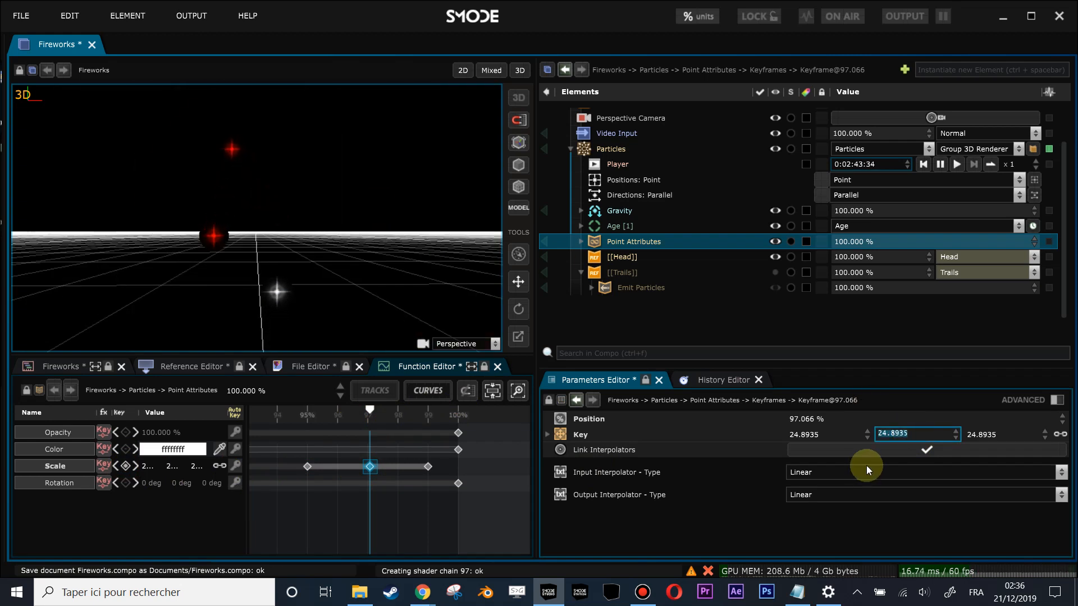
pyautogui.write('5')
pyautogui.press('Return')
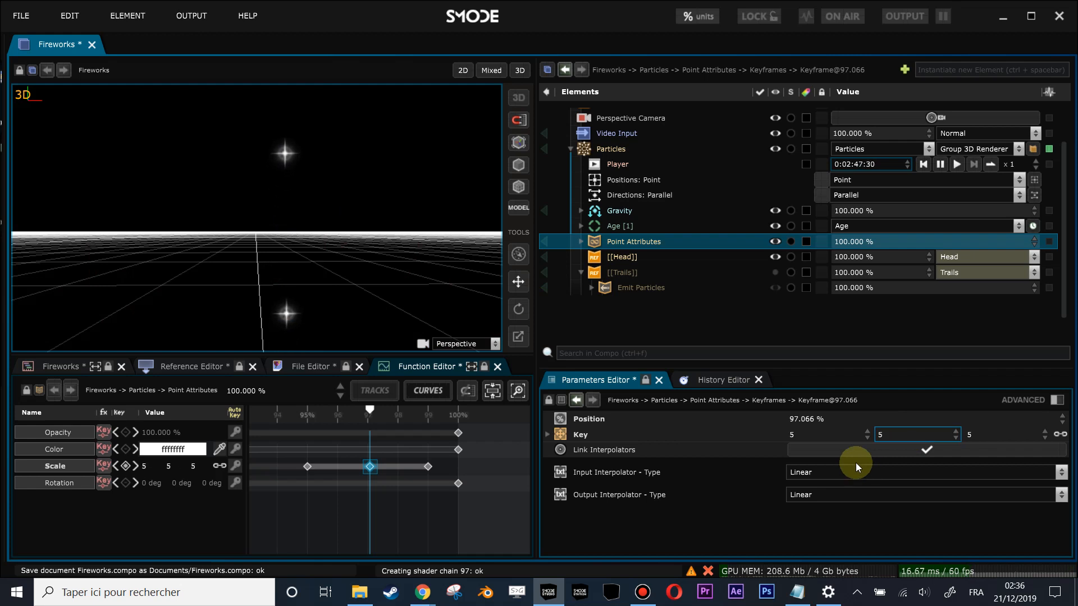
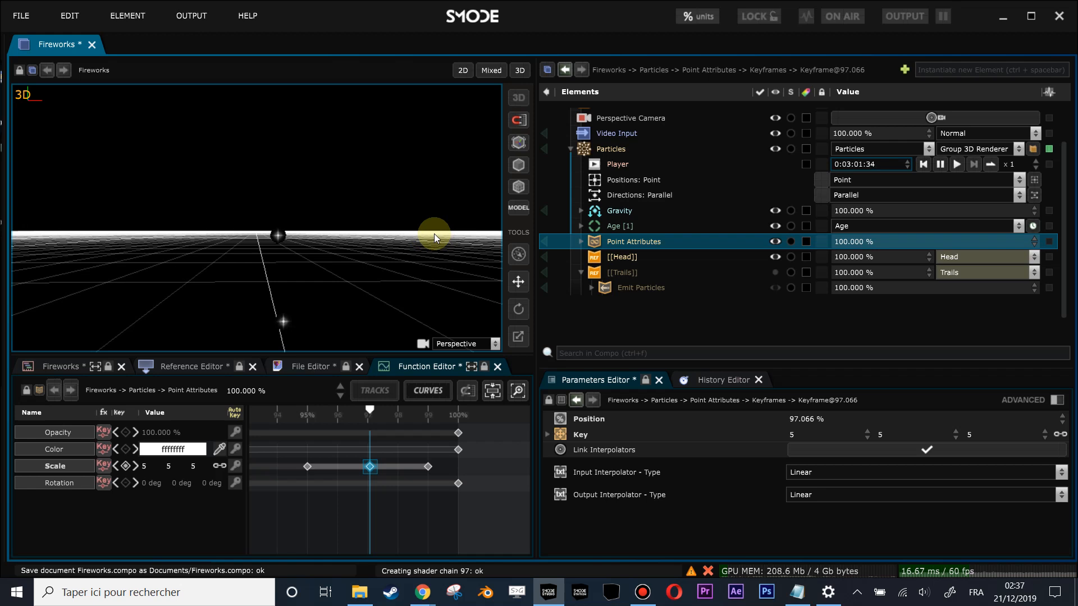
# Re-enable the Trails renderer and add a Point Attributes modifier to it
pyautogui.click(627, 272)
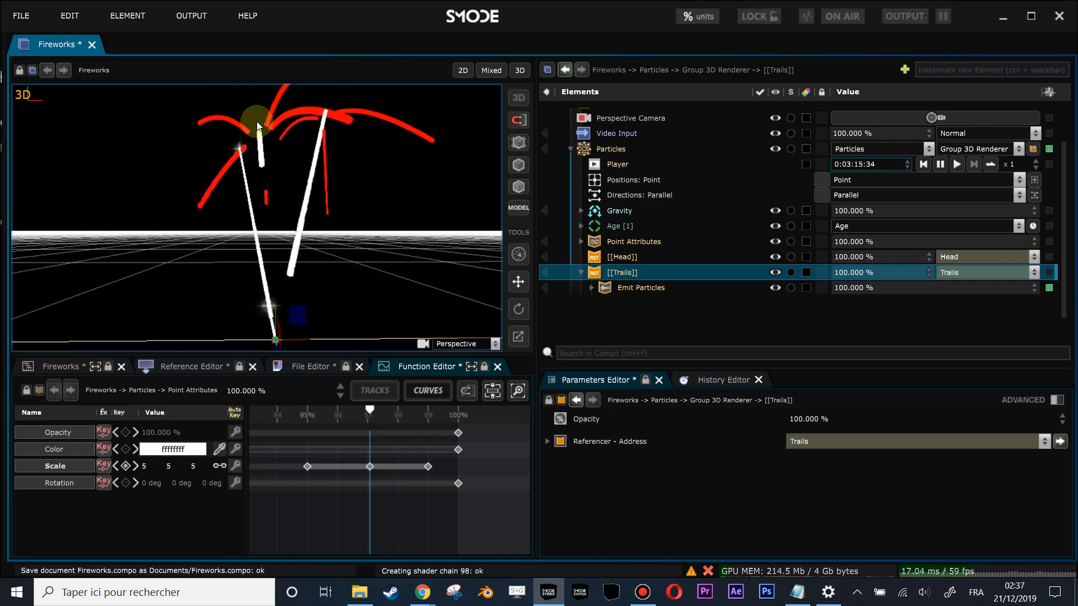
pyautogui.rightClick(604, 273)
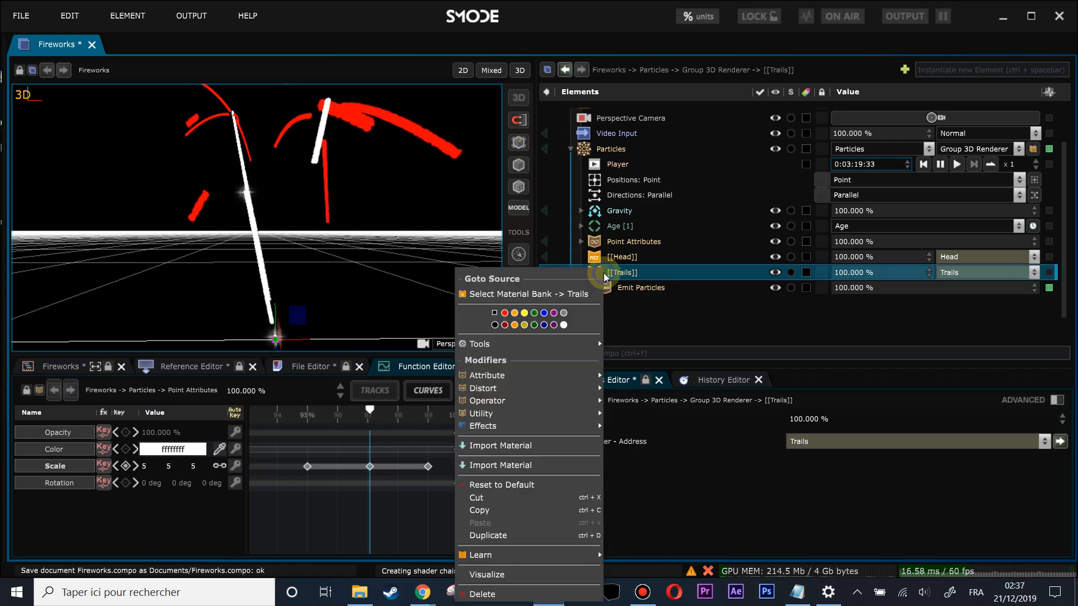
pyautogui.moveTo(531, 374)
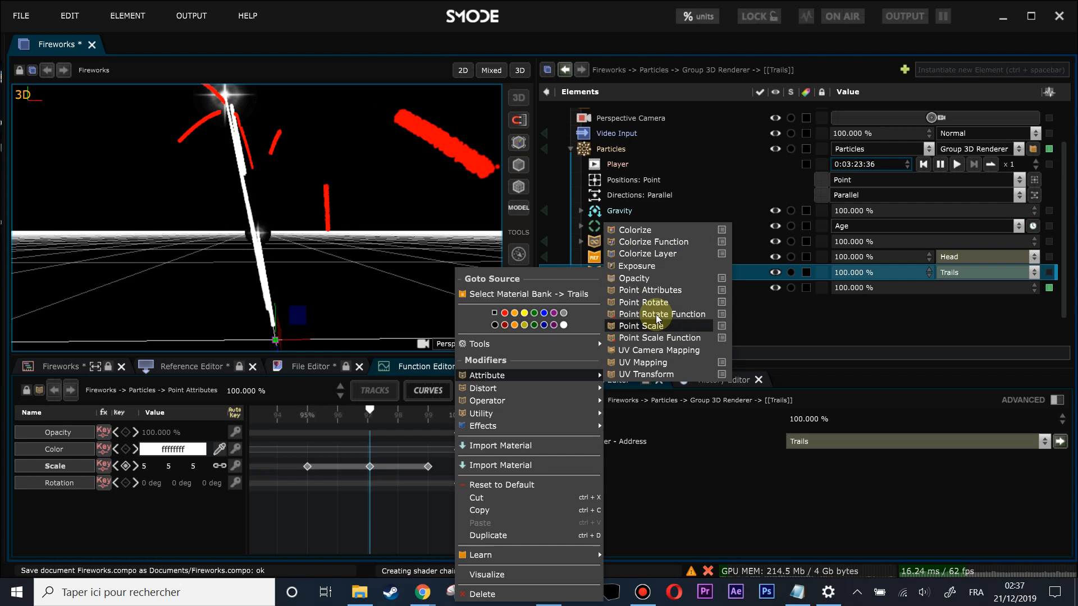
pyautogui.click(640, 290)
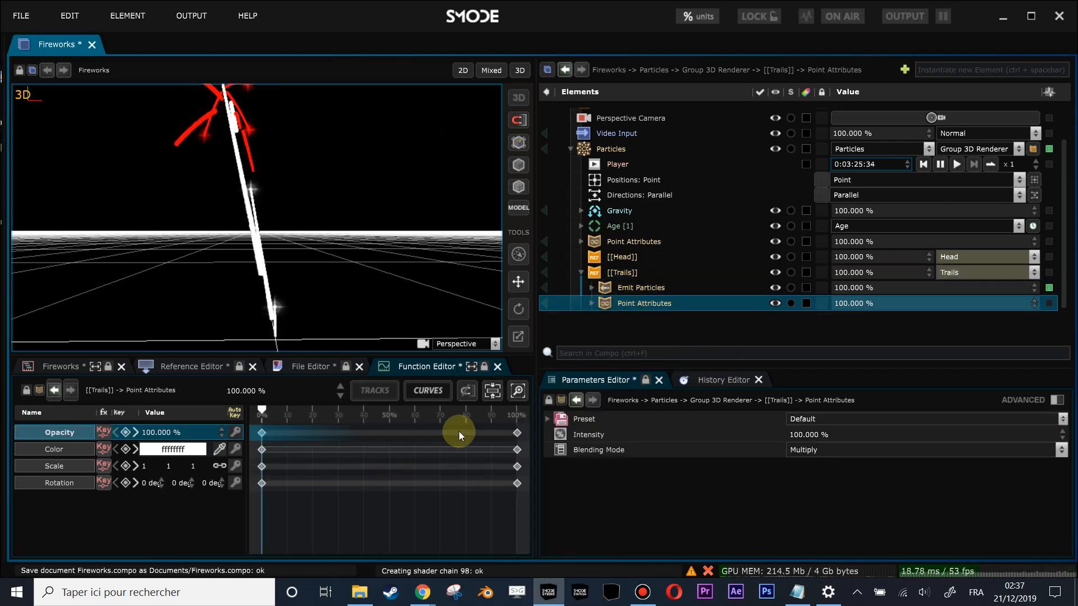
# Fade the Trails' opacity to 0 % at 100 % of their life, starting from a 100 % opacity keyframe at about 66.6 %
pyautogui.moveTo(517, 432); pyautogui.dragTo(491, 433)
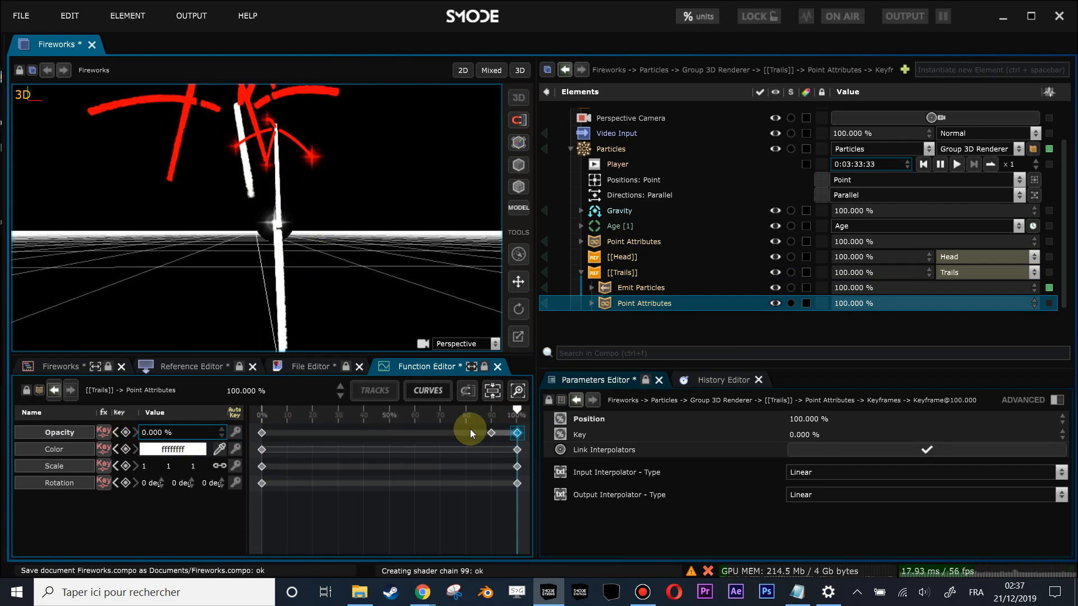
pyautogui.moveTo(491, 433); pyautogui.dragTo(437, 442)
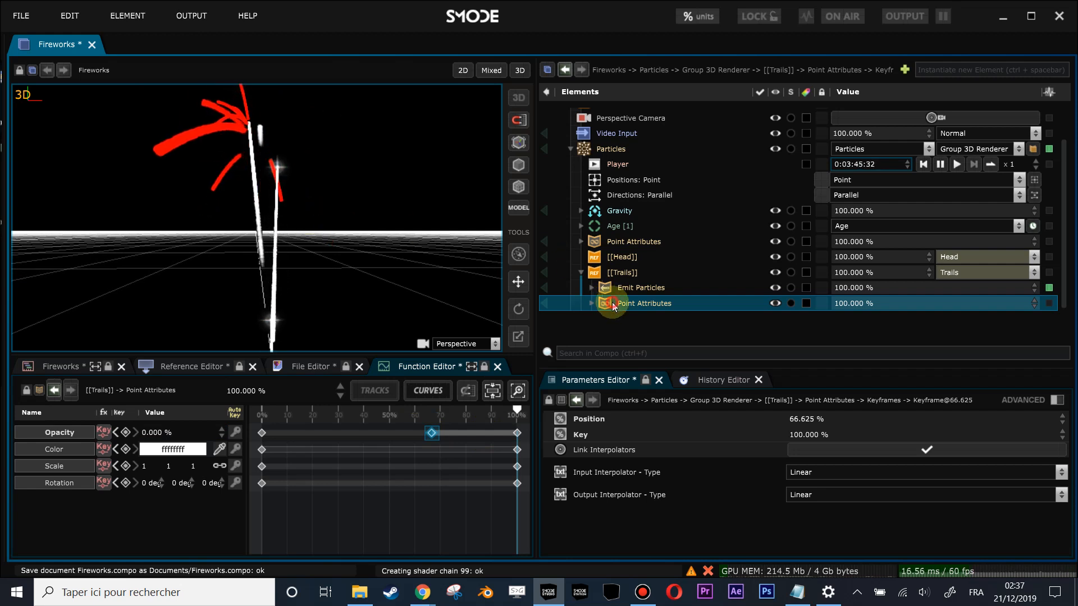
pyautogui.click(612, 302)
# Show the advanced parameters of the Trails' Emit Particles modifier and set its Life Time to 5 seconds
pyautogui.click(614, 289)
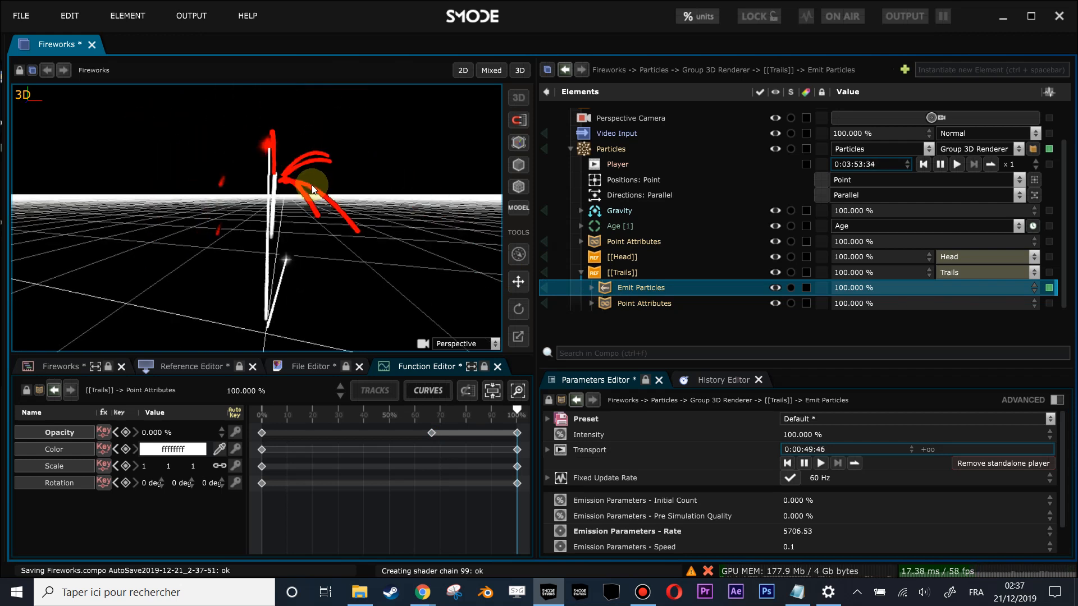
pyautogui.click(592, 288)
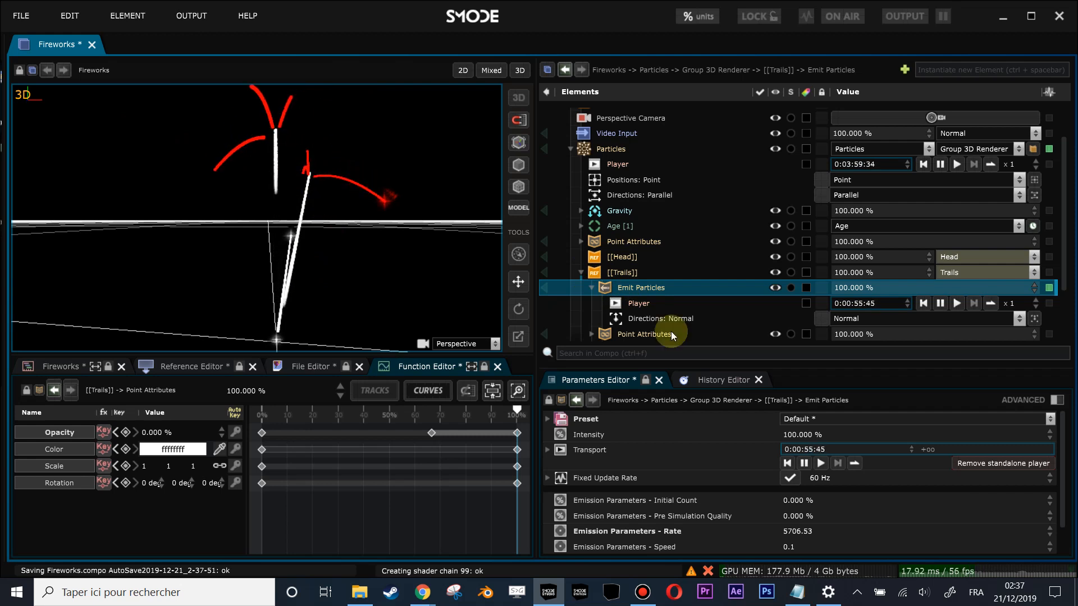
pyautogui.click(1057, 400)
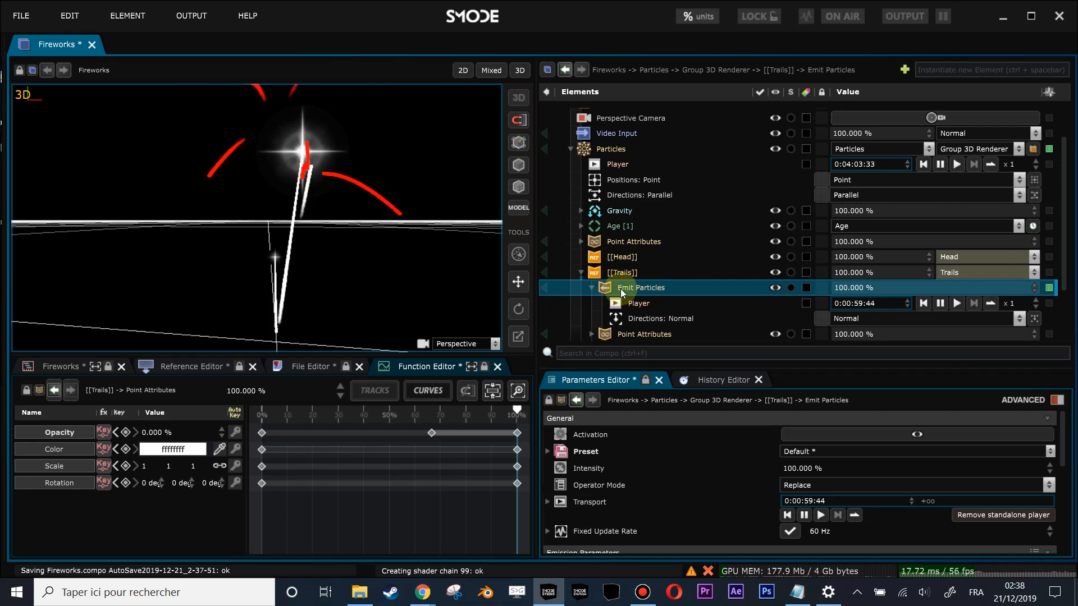
pyautogui.moveTo(672, 364); pyautogui.dragTo(651, 304)
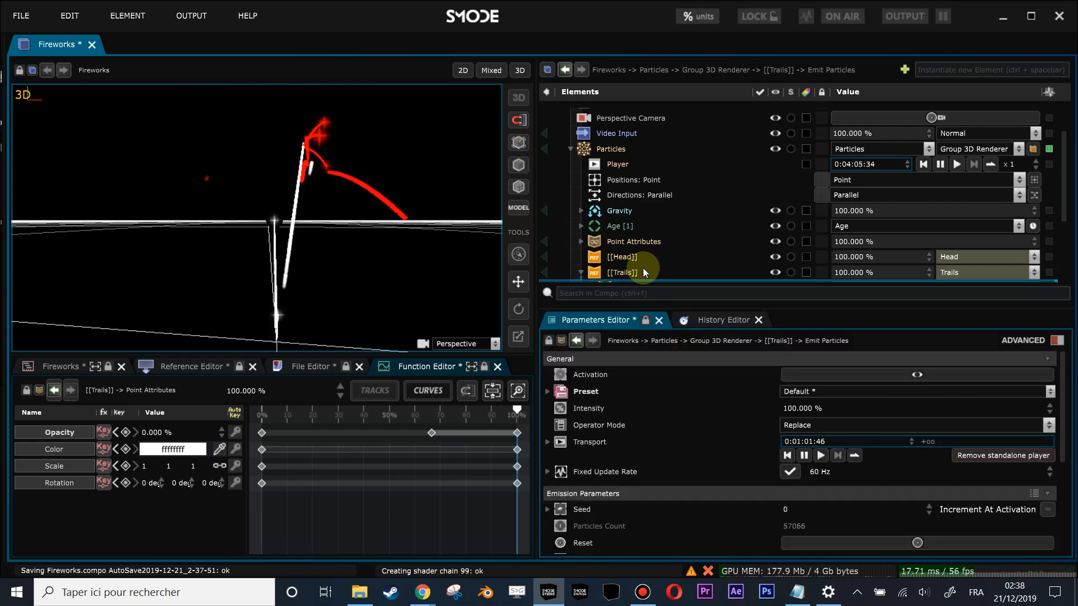
pyautogui.scroll(-3, 638, 240)
pyautogui.scroll(-5, 791, 449)
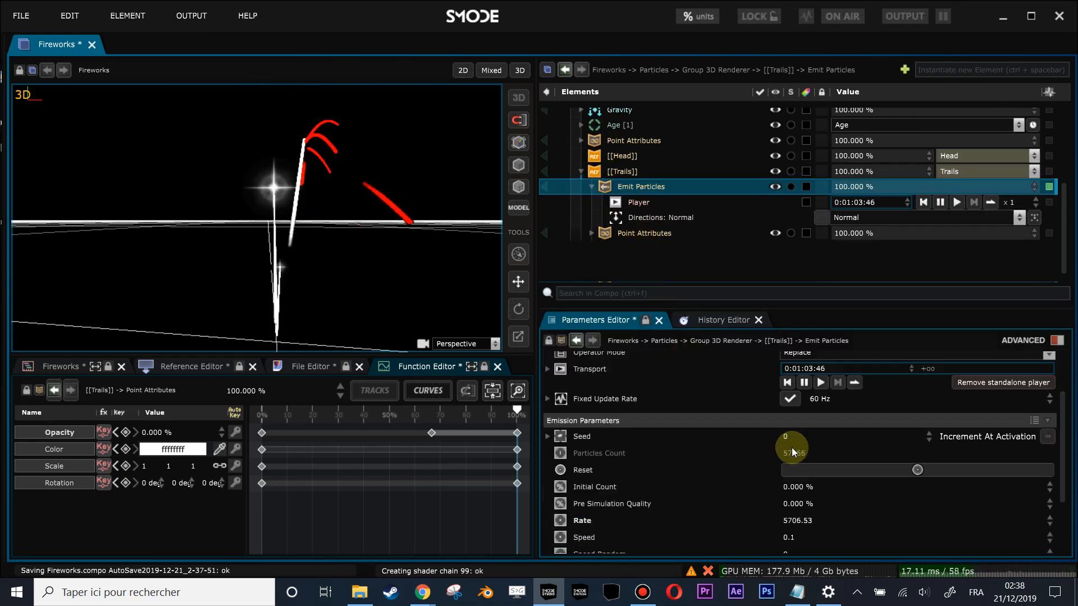
pyautogui.scroll(-1, 820, 487)
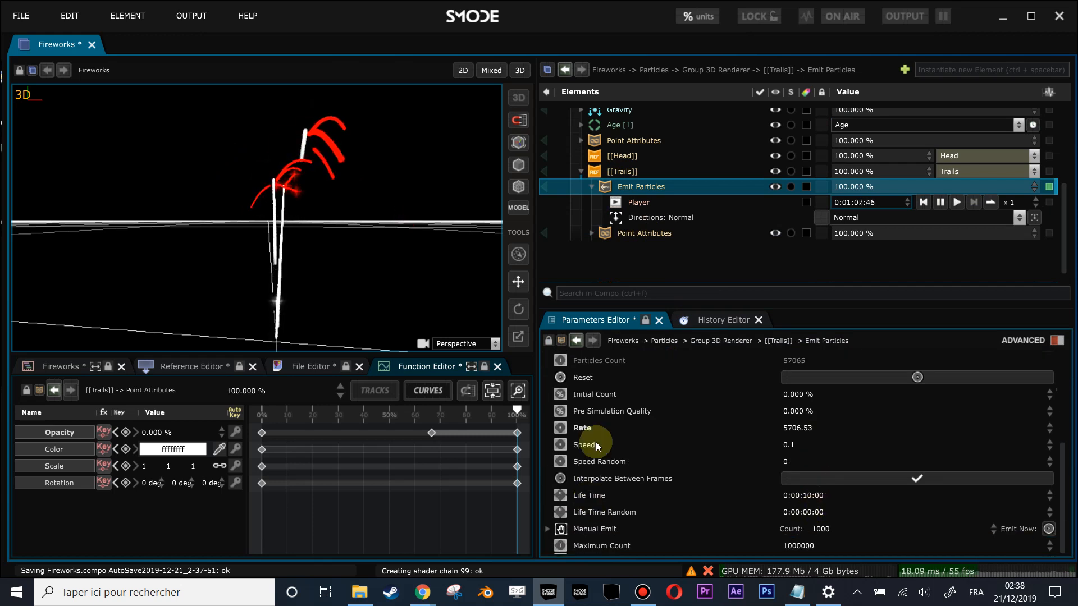
pyautogui.doubleClick(807, 496)
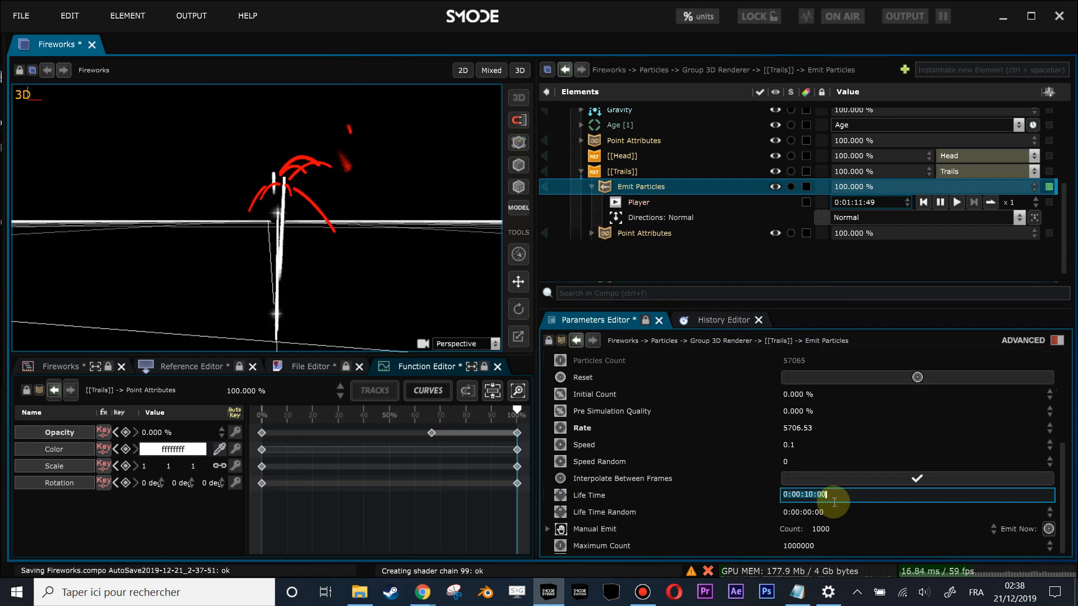
pyautogui.press('Return')
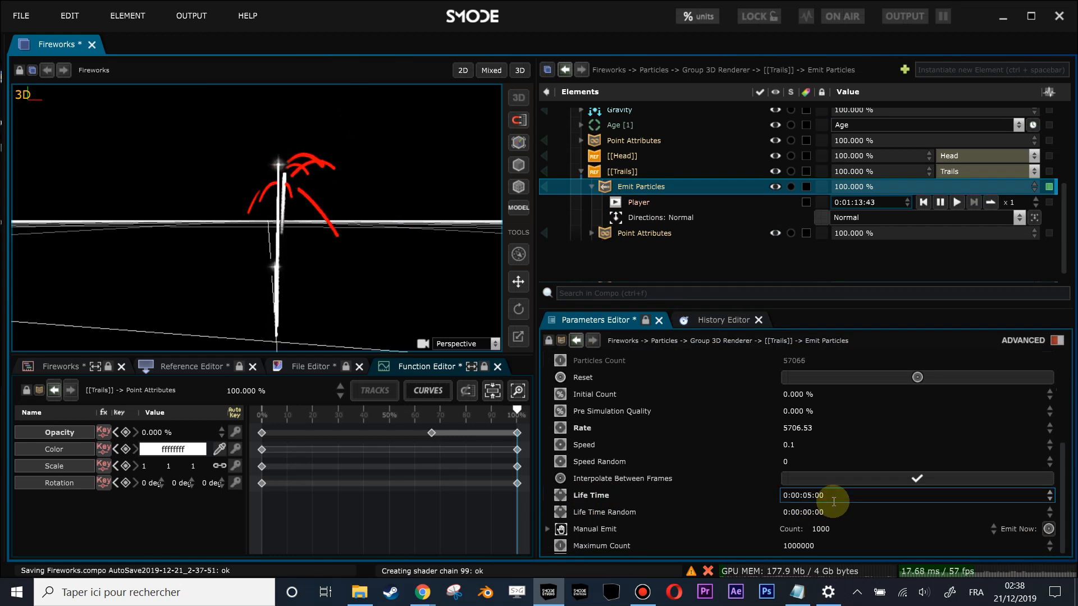
# Set the Trails' Emit Particles Life Time Random to 2 seconds and its Speed to 0
pyautogui.doubleClick(833, 510)
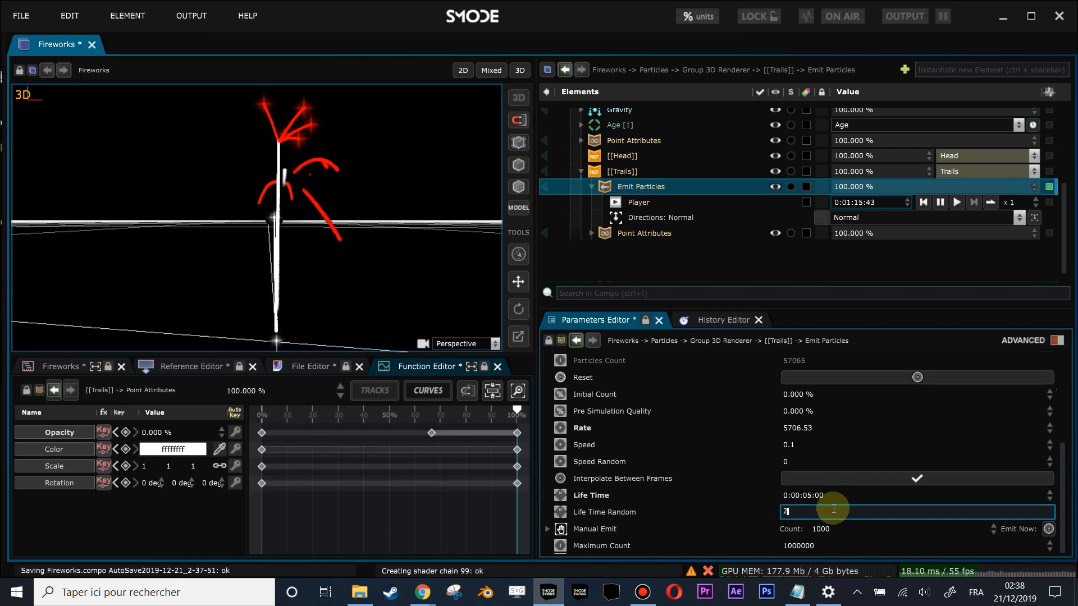
pyautogui.press('Return')
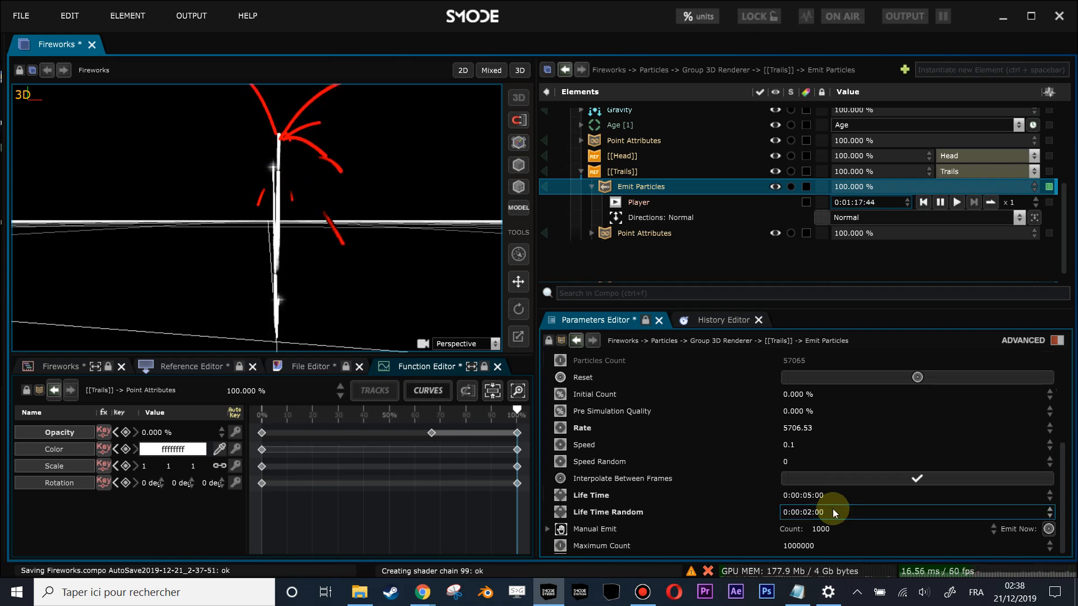
pyautogui.doubleClick(797, 446)
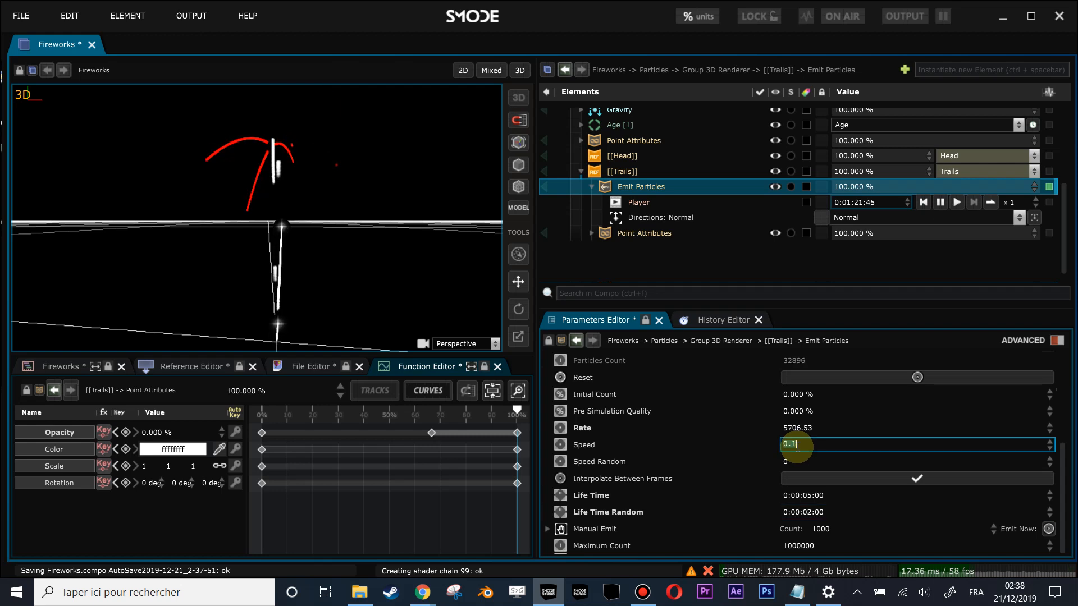
pyautogui.write('0')
pyautogui.press('Return')
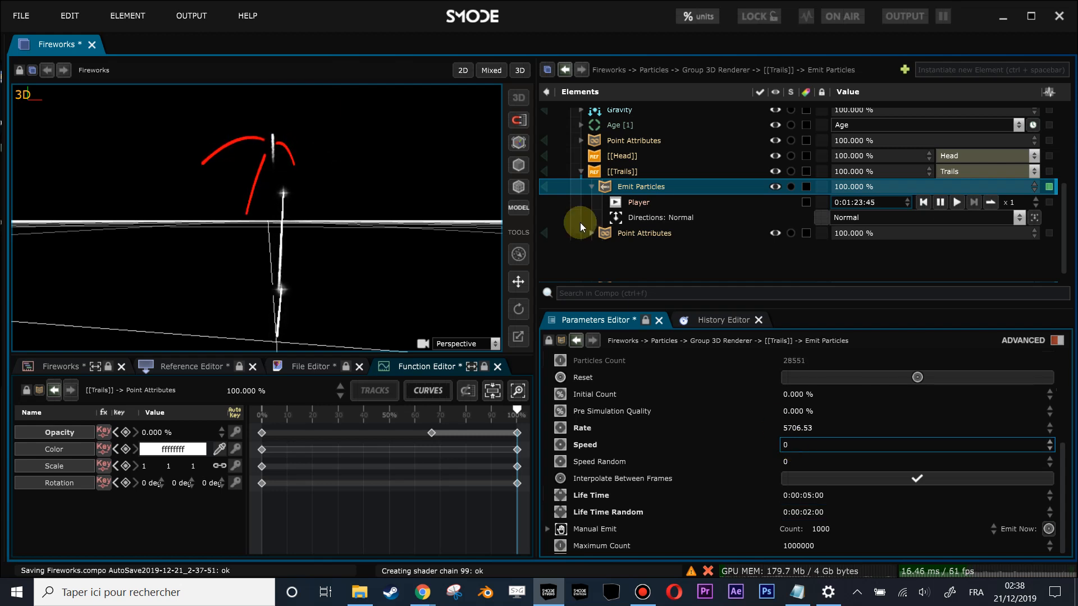
pyautogui.rightClick(625, 192)
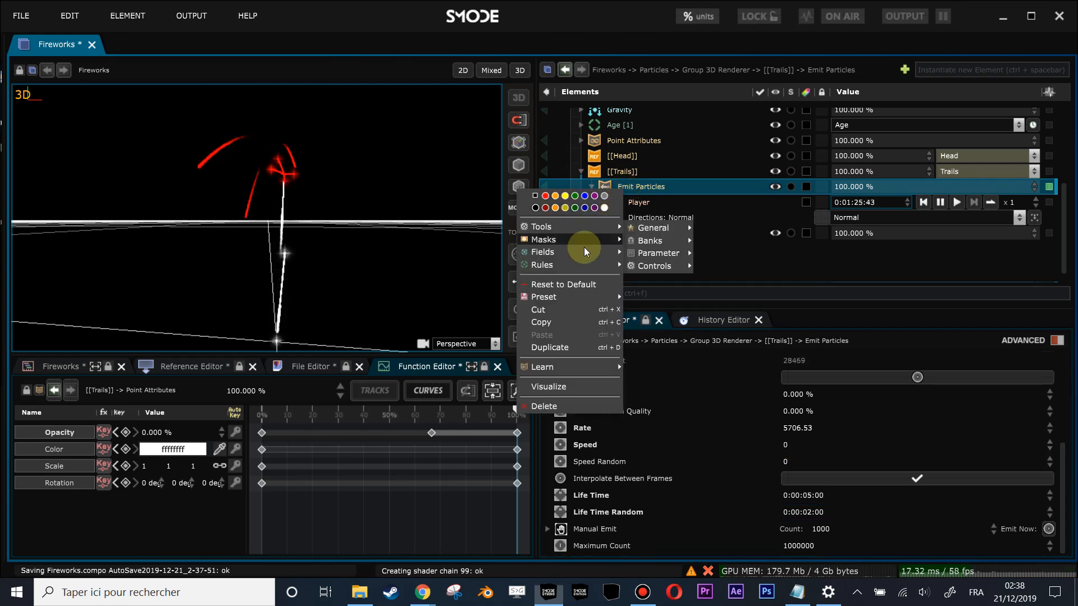
pyautogui.moveTo(595, 252)
pyautogui.click(651, 279)
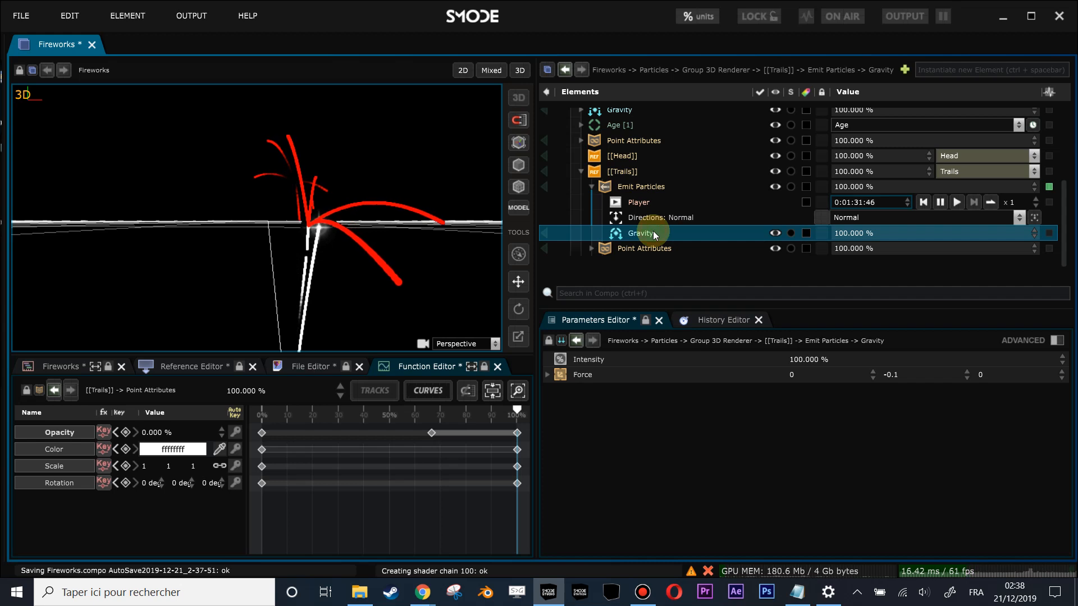
pyautogui.press('Delete')
# Add a Turbulence field to the Trails' Emit Particles modifier and disable it
pyautogui.rightClick(624, 190)
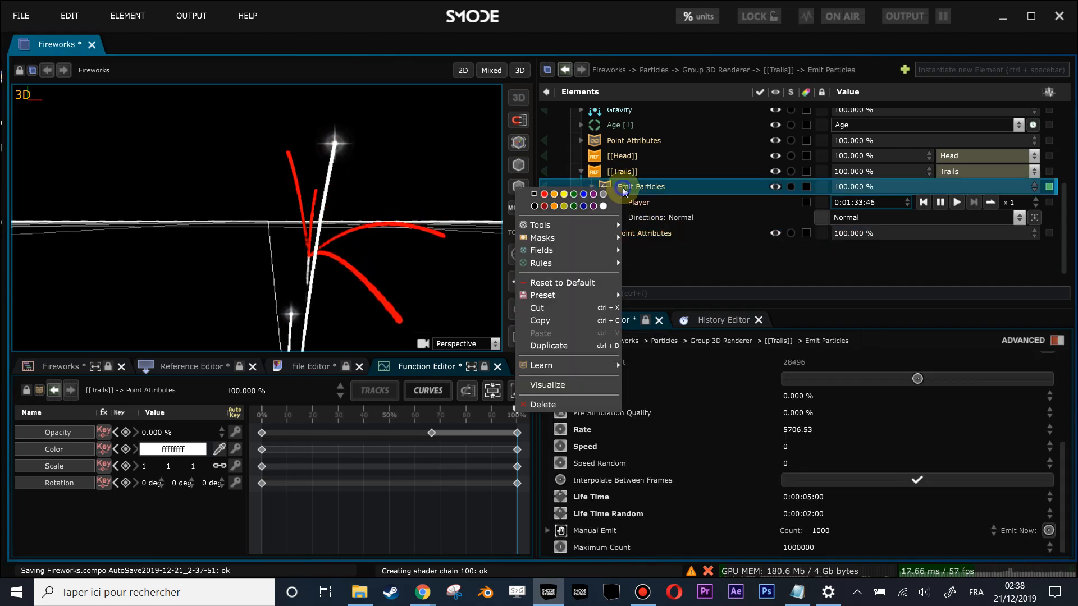
pyautogui.moveTo(568, 250)
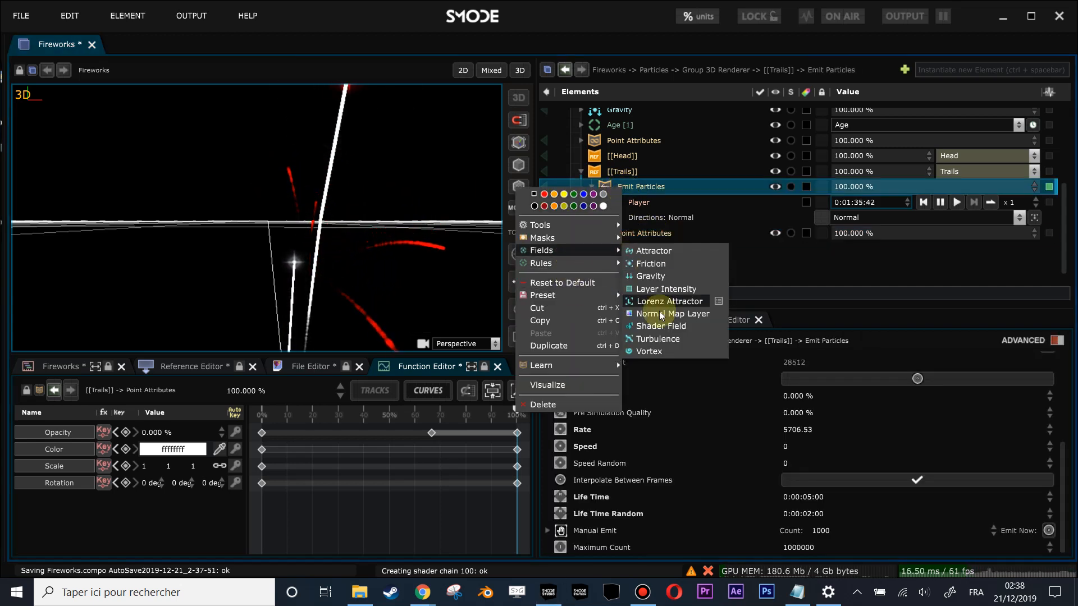
pyautogui.click(659, 338)
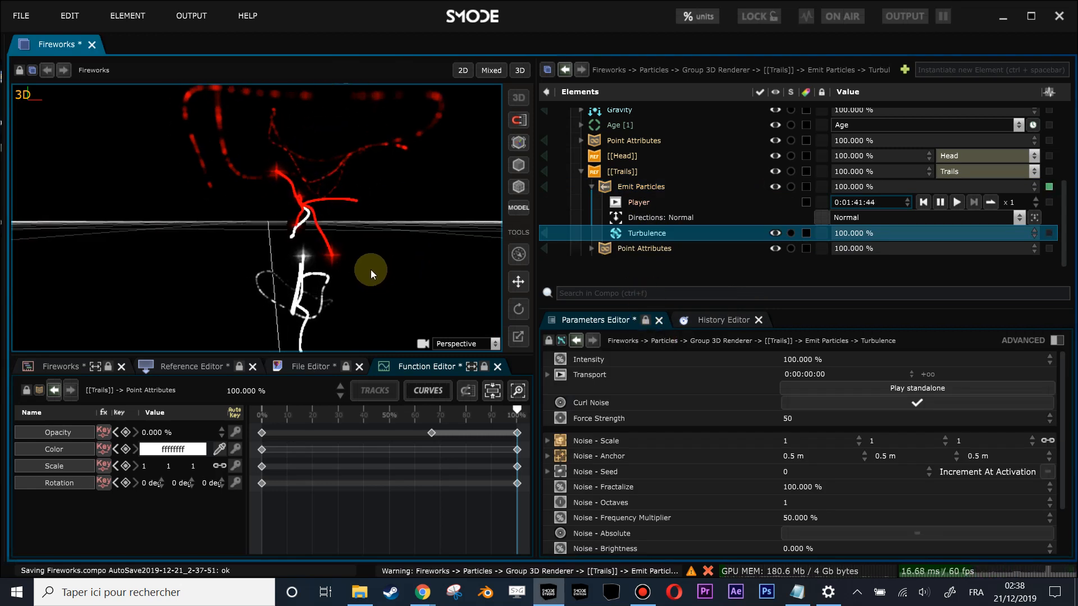
pyautogui.click(657, 218)
pyautogui.click(659, 232)
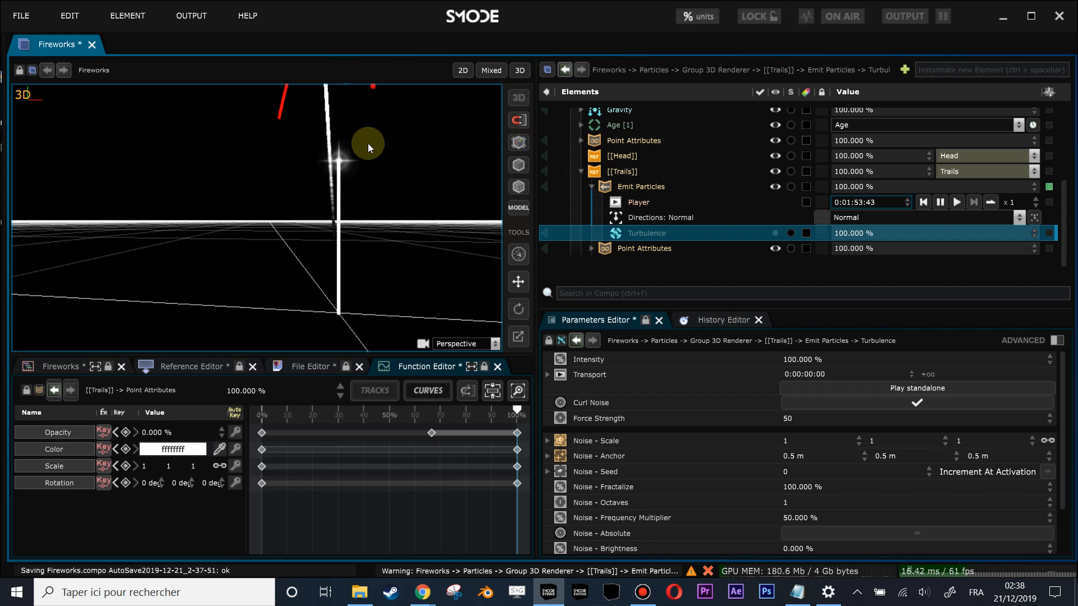
# Set the Trails' Emit Particles Life Time to 4 seconds and its Directions to Random
pyautogui.click(617, 186)
pyautogui.doubleClick(803, 497)
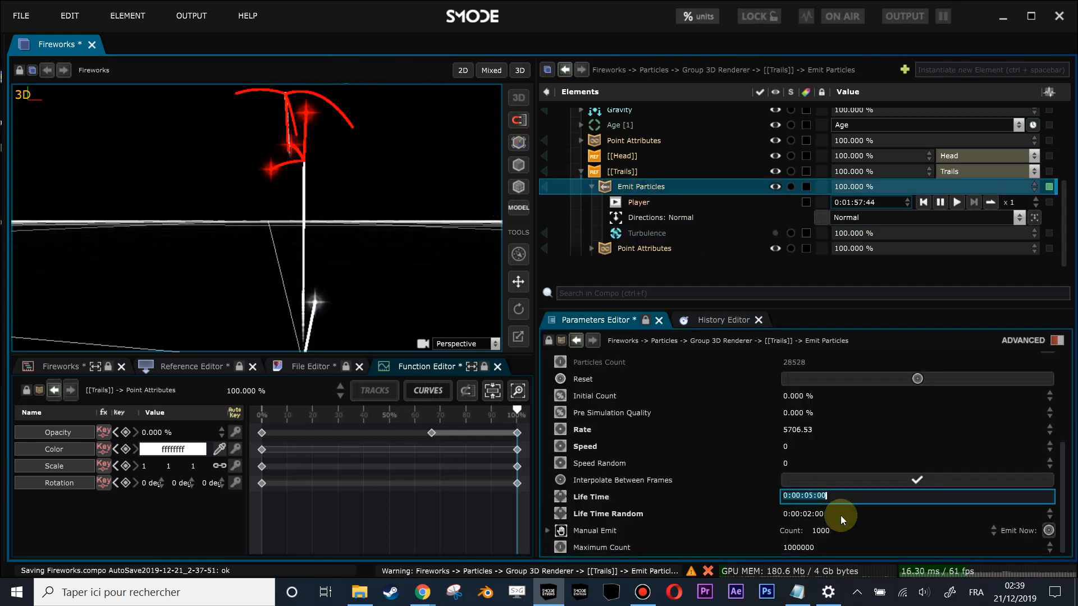
pyautogui.write('4.')
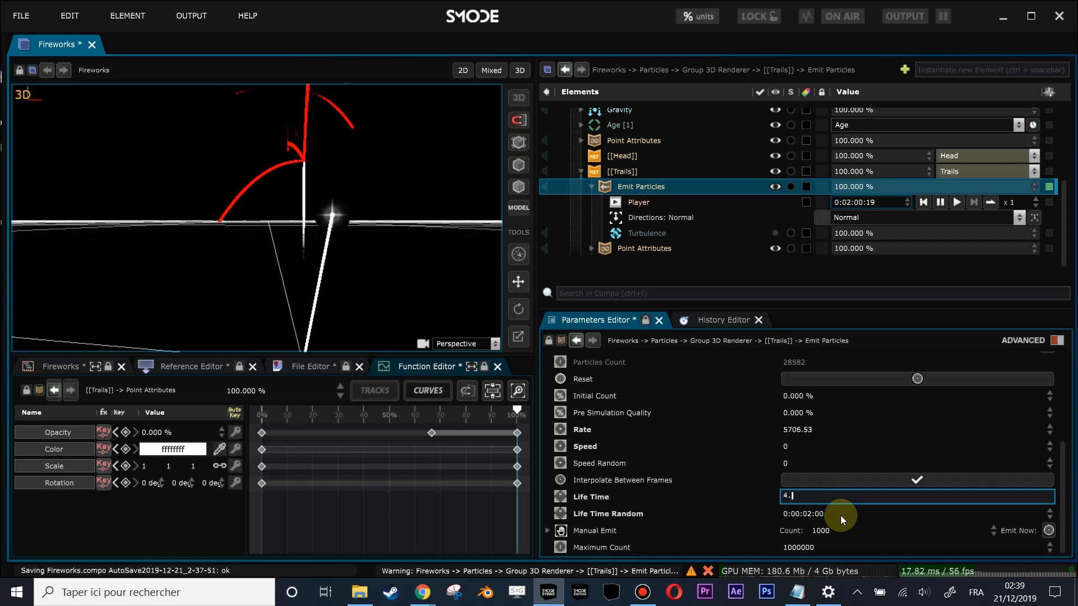
pyautogui.press('Return')
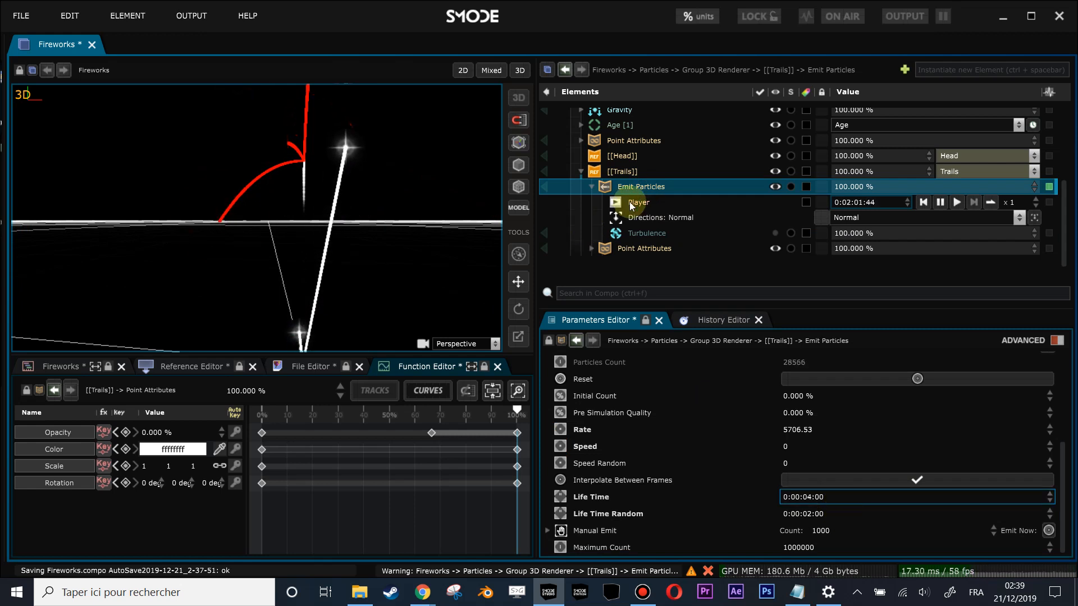
pyautogui.click(639, 216)
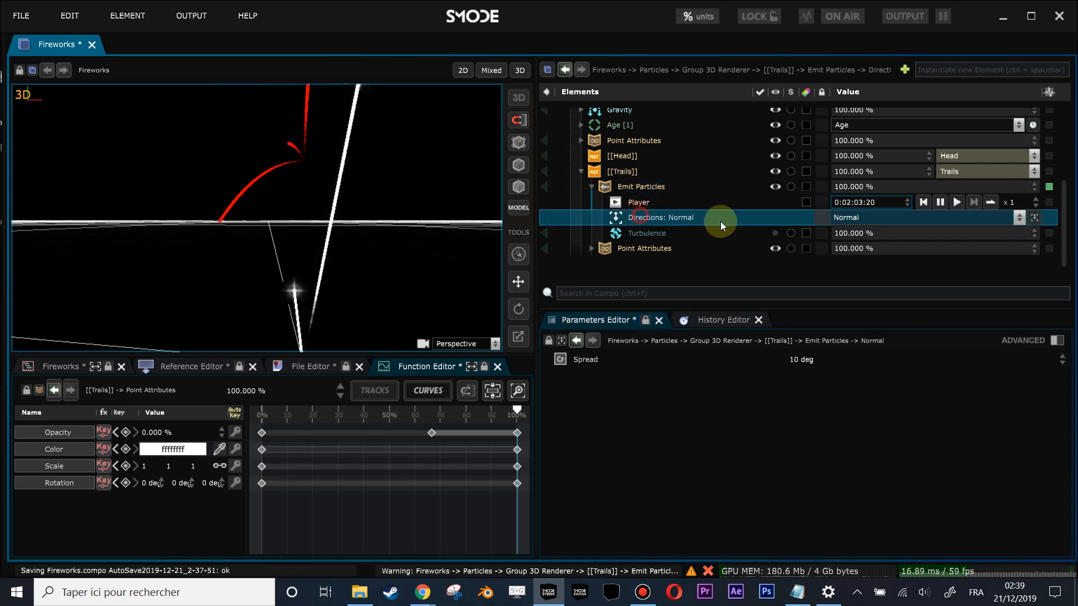
pyautogui.click(853, 219)
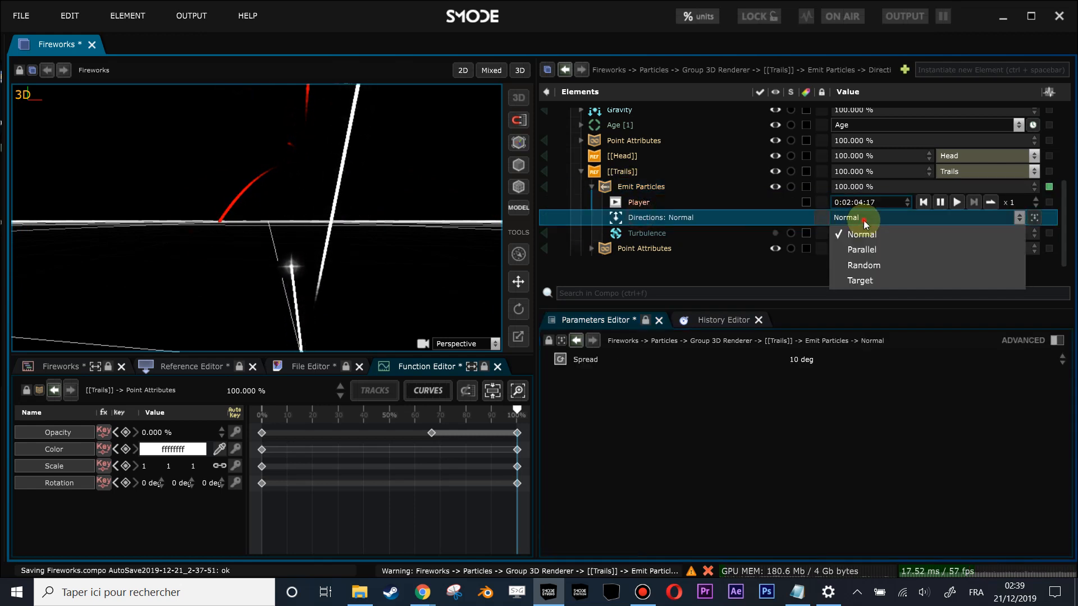
pyautogui.click(880, 268)
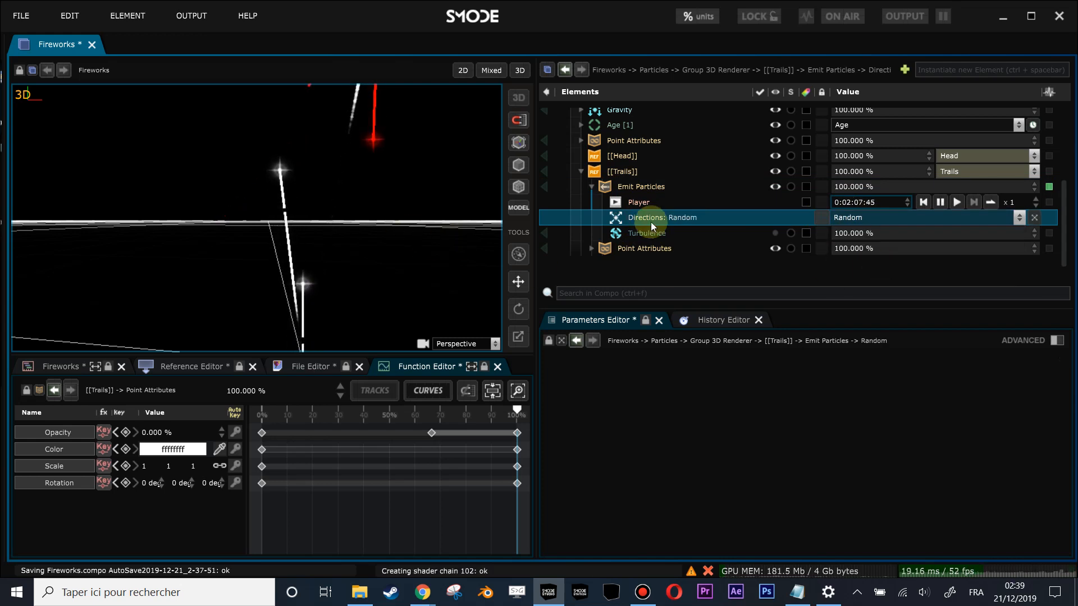
# Set the Trails' Emit Particles Speed to 0.1 and fine-tune it down to about 0.032
pyautogui.click(637, 193)
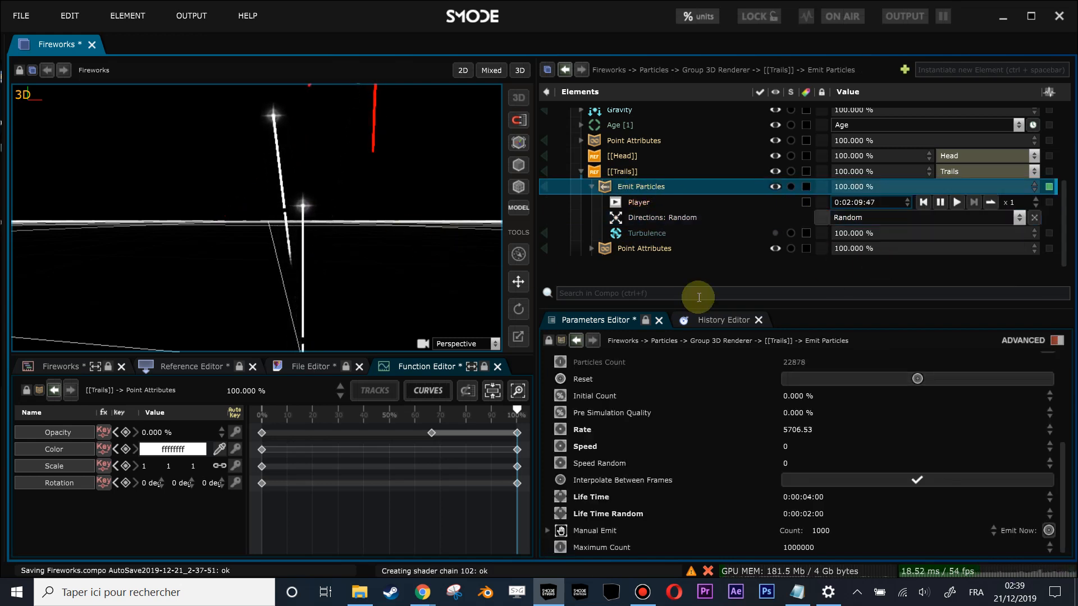
pyautogui.doubleClick(796, 447)
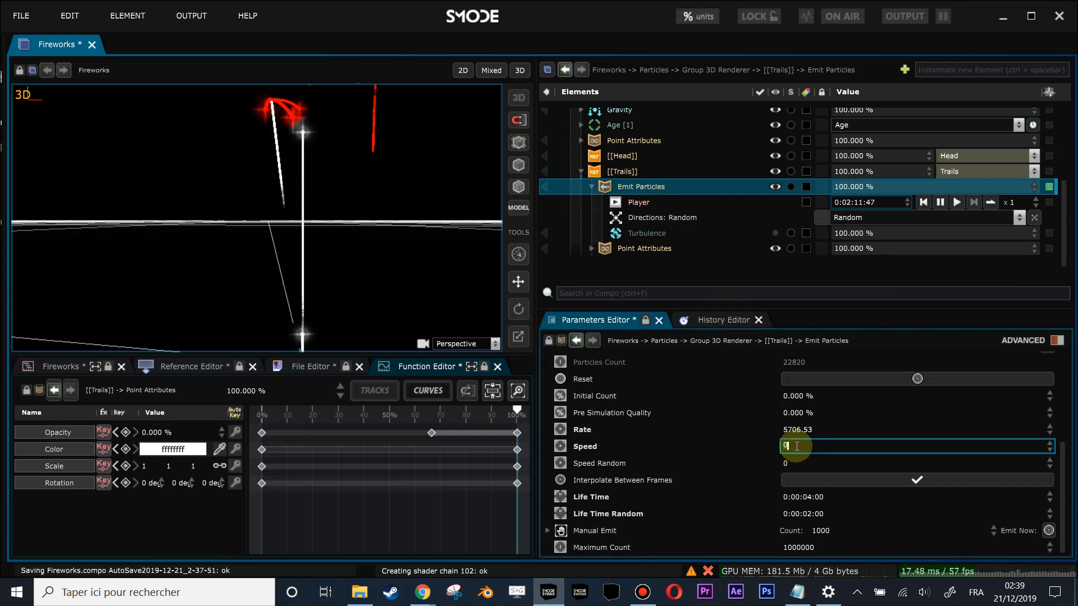
pyautogui.write('.1')
pyautogui.press('Return')
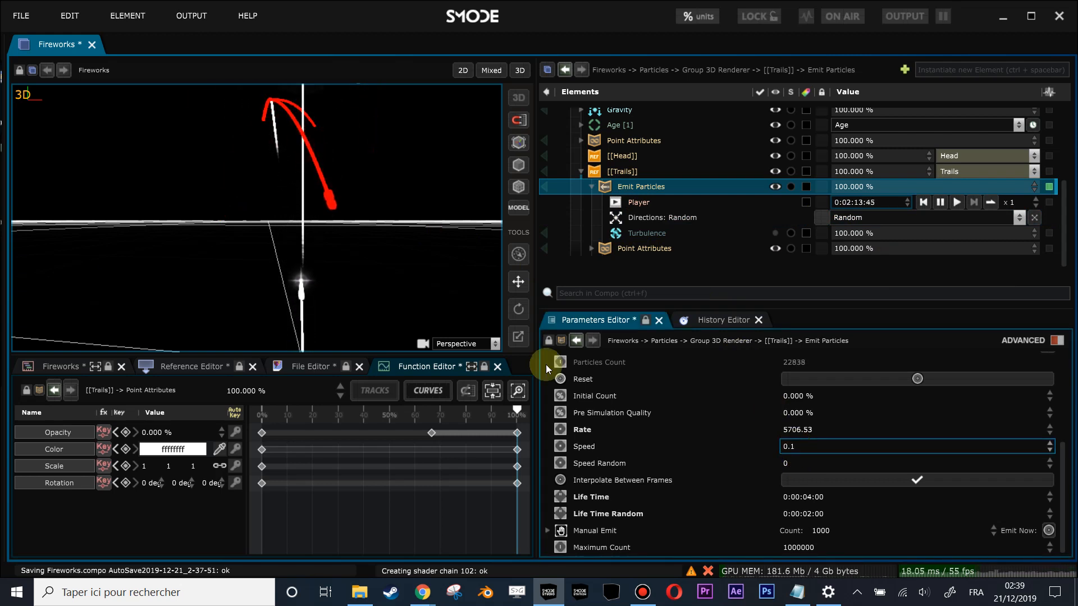
pyautogui.click(587, 365)
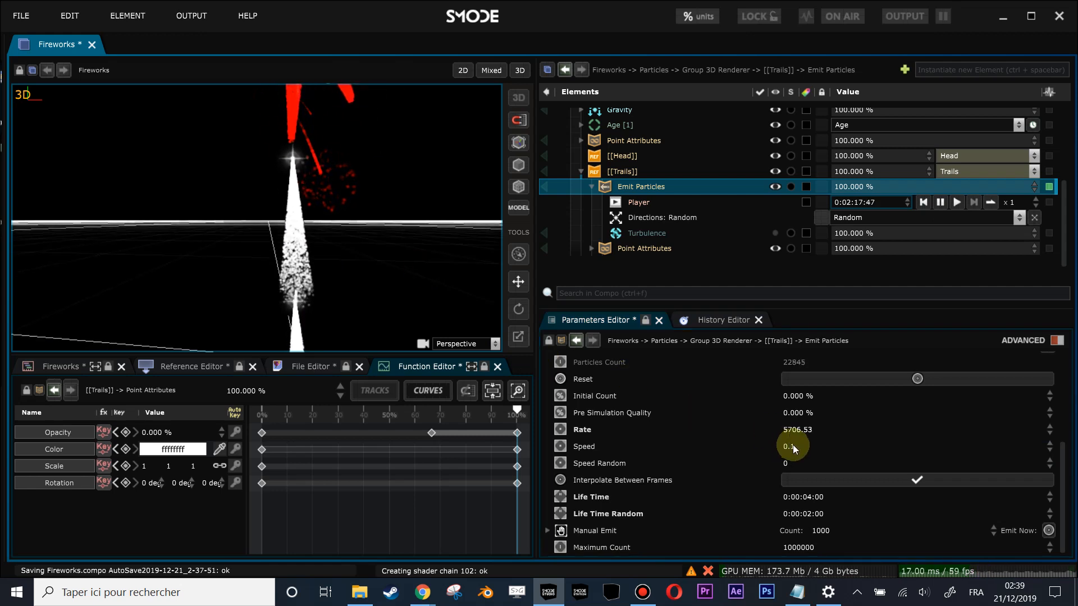
pyautogui.moveTo(792, 445); pyautogui.dragTo(792, 472)
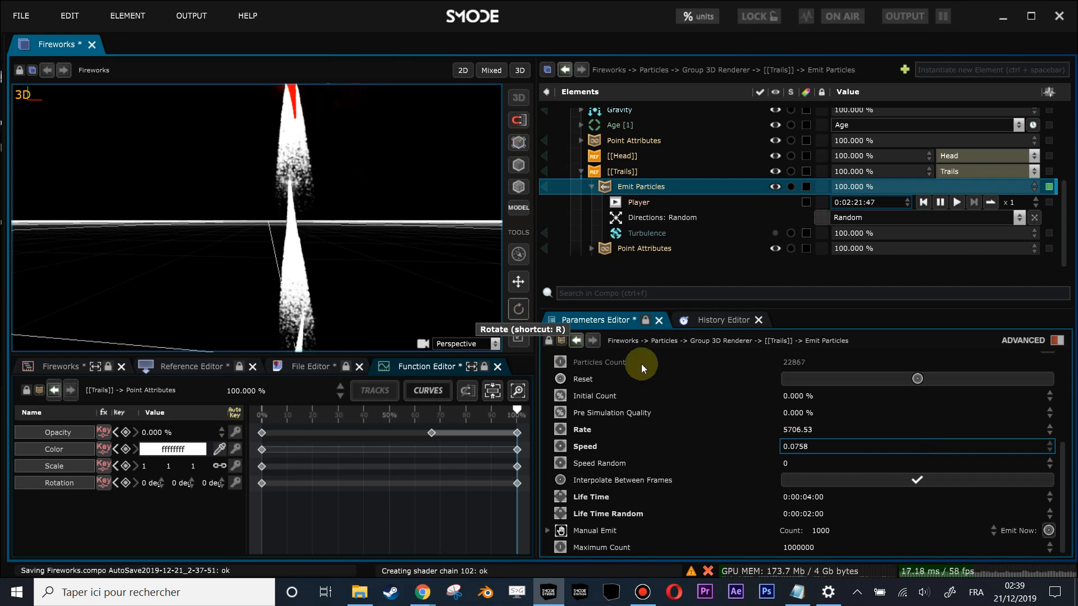
pyautogui.moveTo(809, 448); pyautogui.dragTo(810, 470)
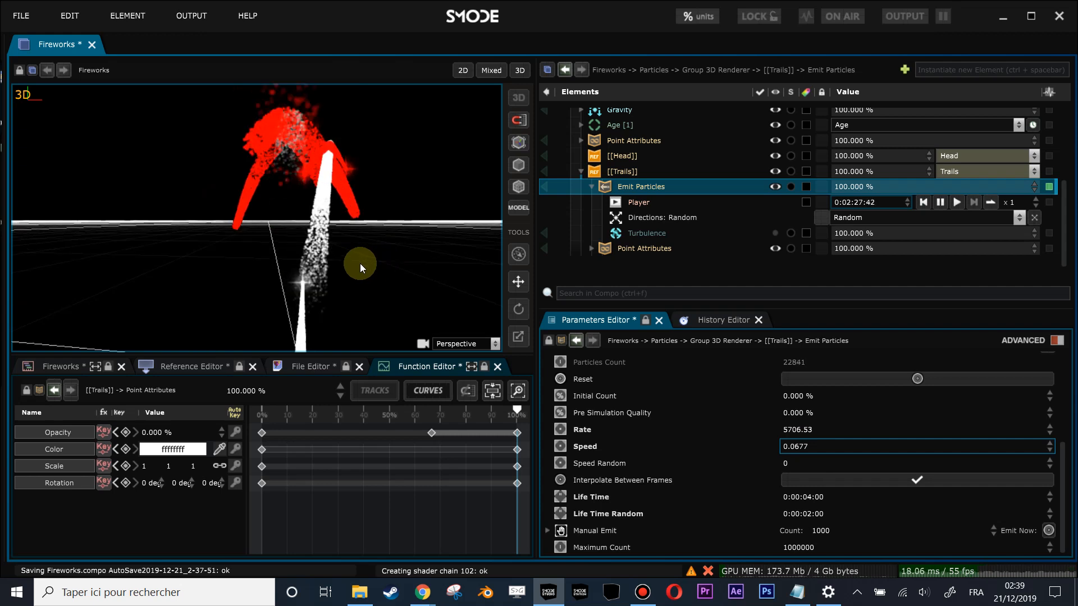
pyautogui.moveTo(794, 443); pyautogui.dragTo(953, 453)
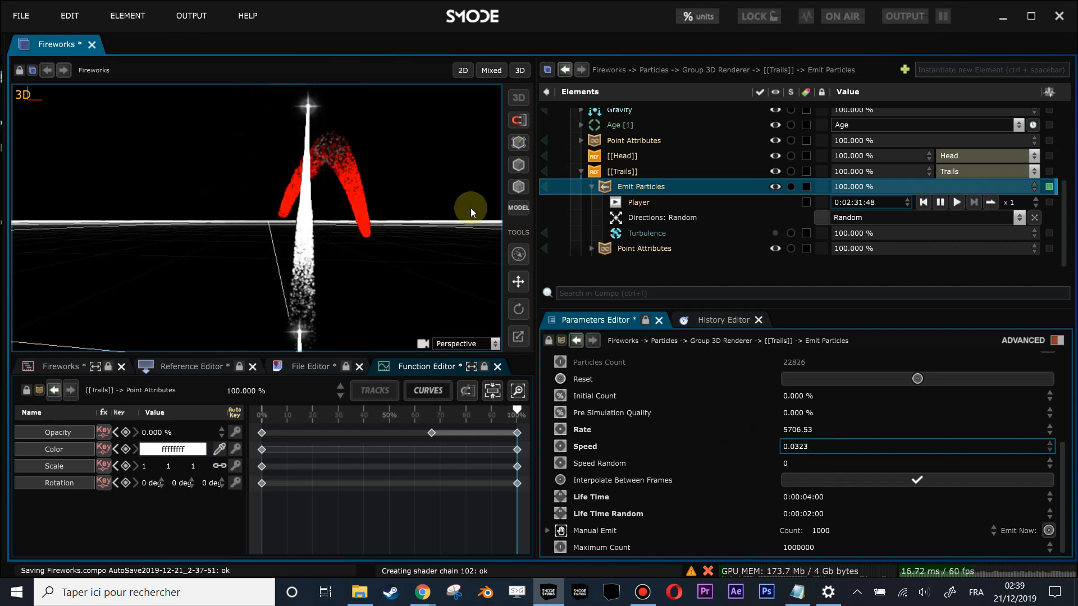
# Inspect the spread of the trails up close and re-enable the Turbulence field
pyautogui.moveTo(454, 216); pyautogui.dragTo(332, 263)
pyautogui.scroll(1, 328, 239)
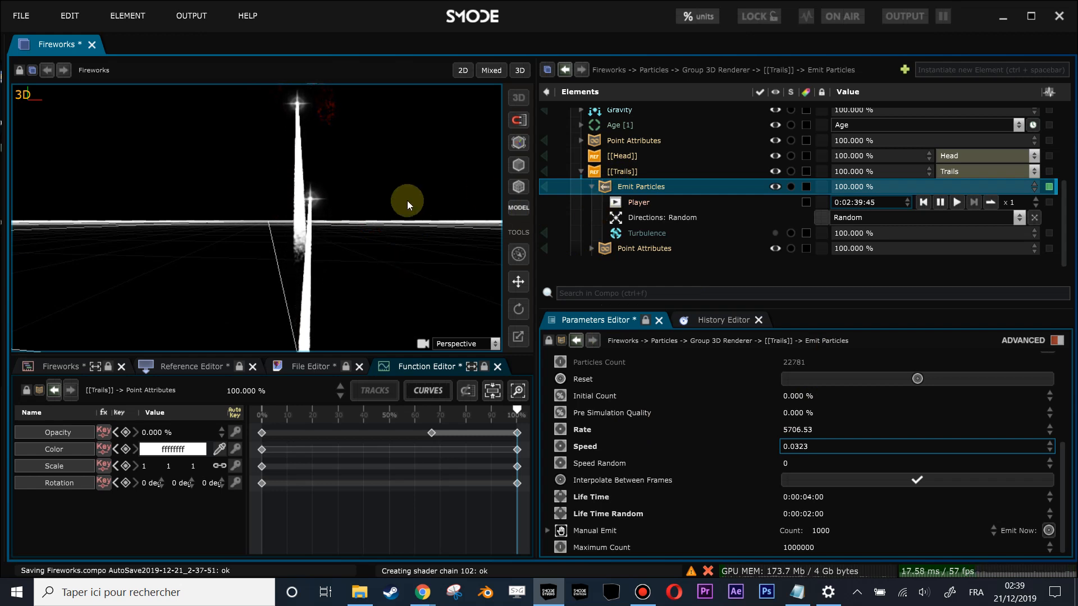
pyautogui.scroll(-1, 331, 192)
pyautogui.scroll(1, 317, 216)
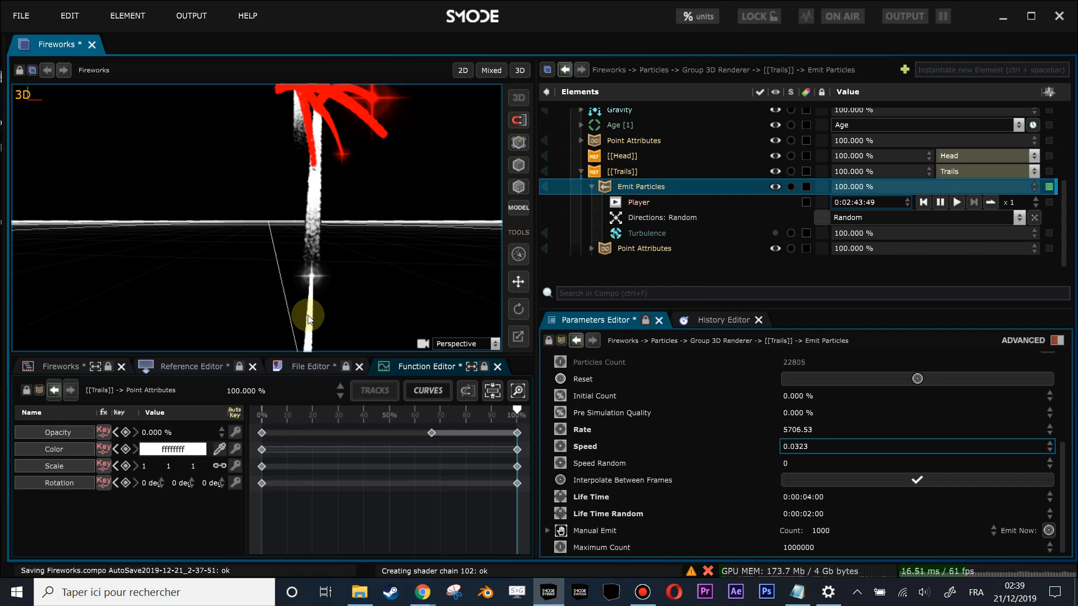
pyautogui.moveTo(351, 259); pyautogui.dragTo(294, 292)
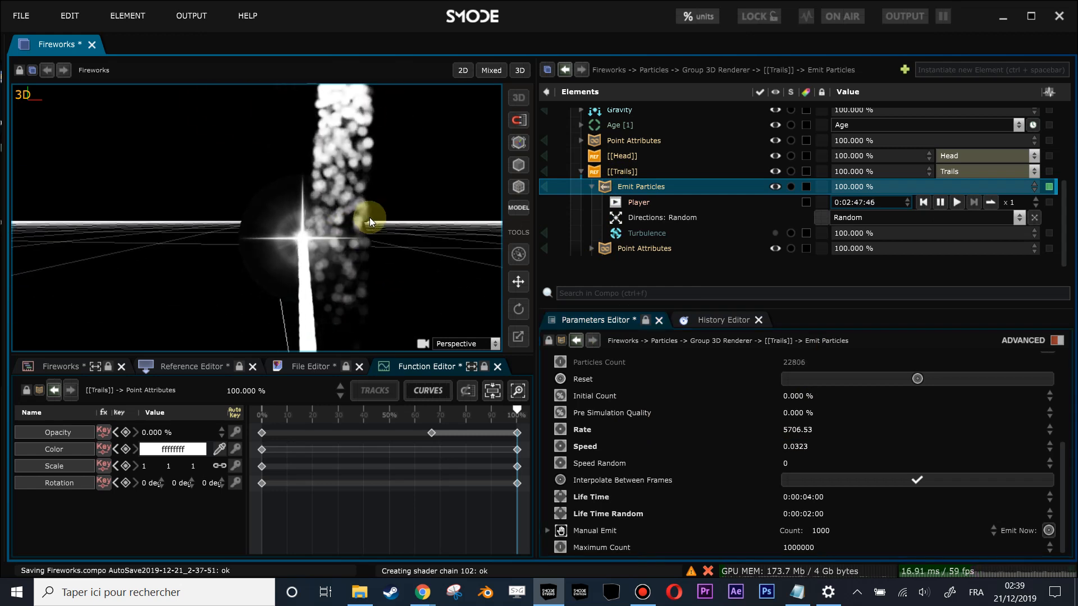
pyautogui.scroll(-4, 368, 143)
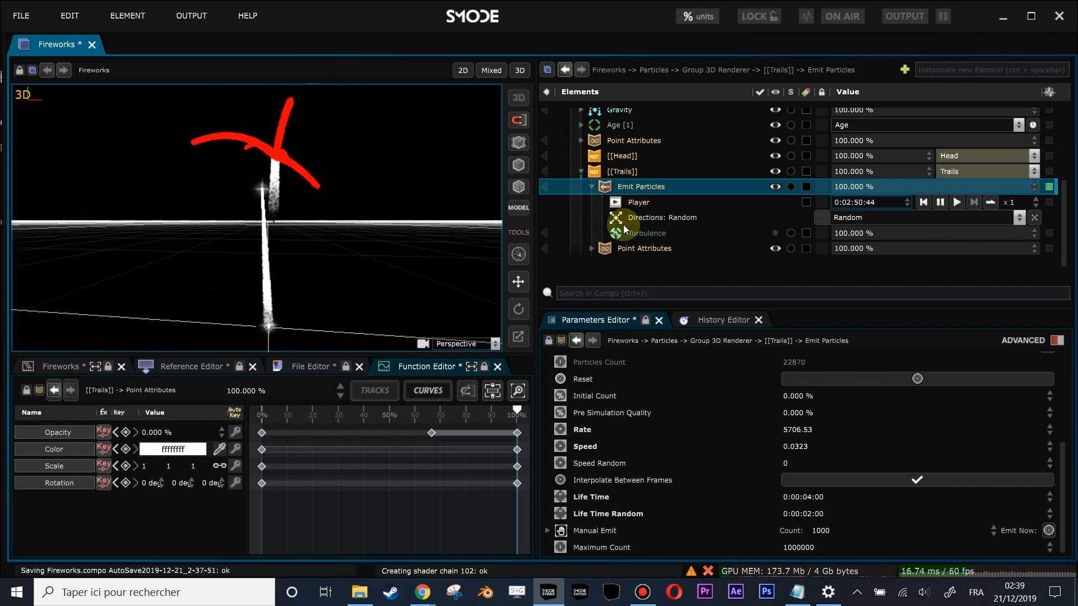
pyautogui.click(633, 234)
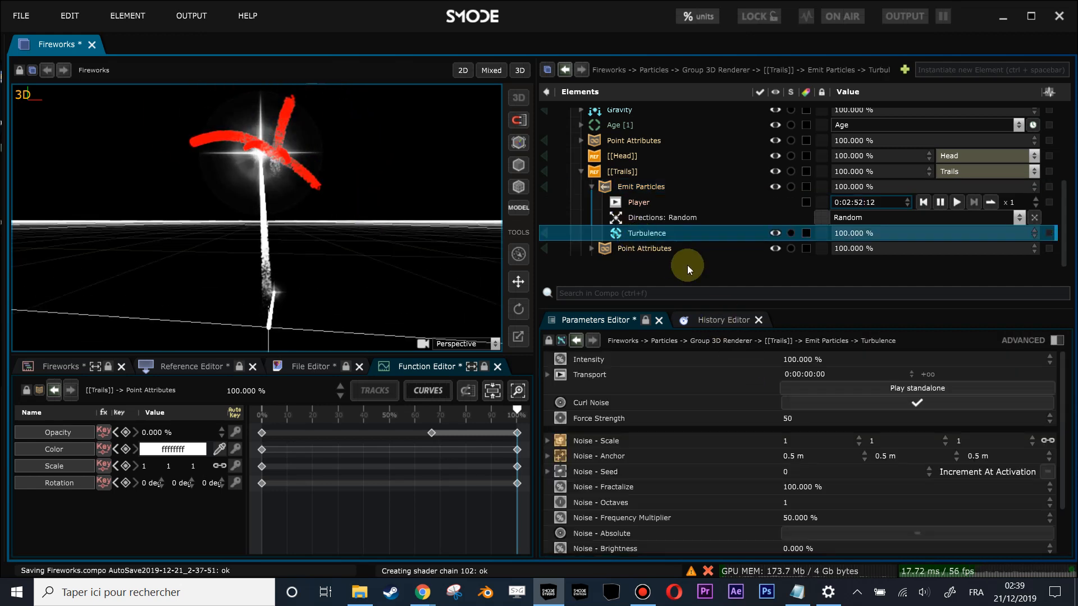
pyautogui.scroll(-1, 344, 202)
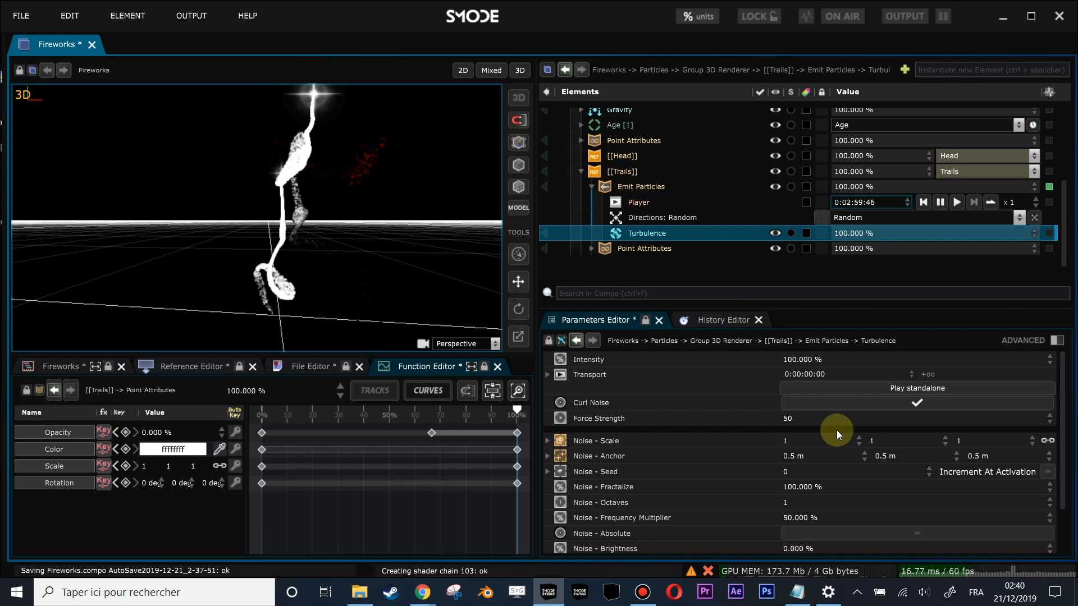
# Set the Turbulence's Noise Scale to 0.5 on all axes and its Force Strength to 20
pyautogui.moveTo(892, 441); pyautogui.dragTo(910, 444)
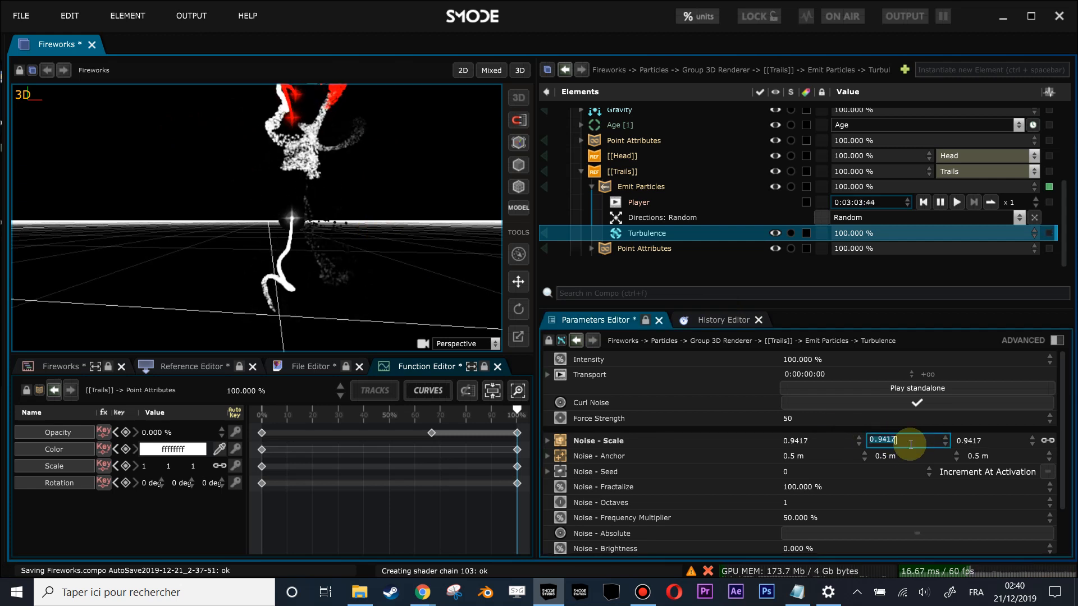
pyautogui.write('0.5')
pyautogui.press('Return')
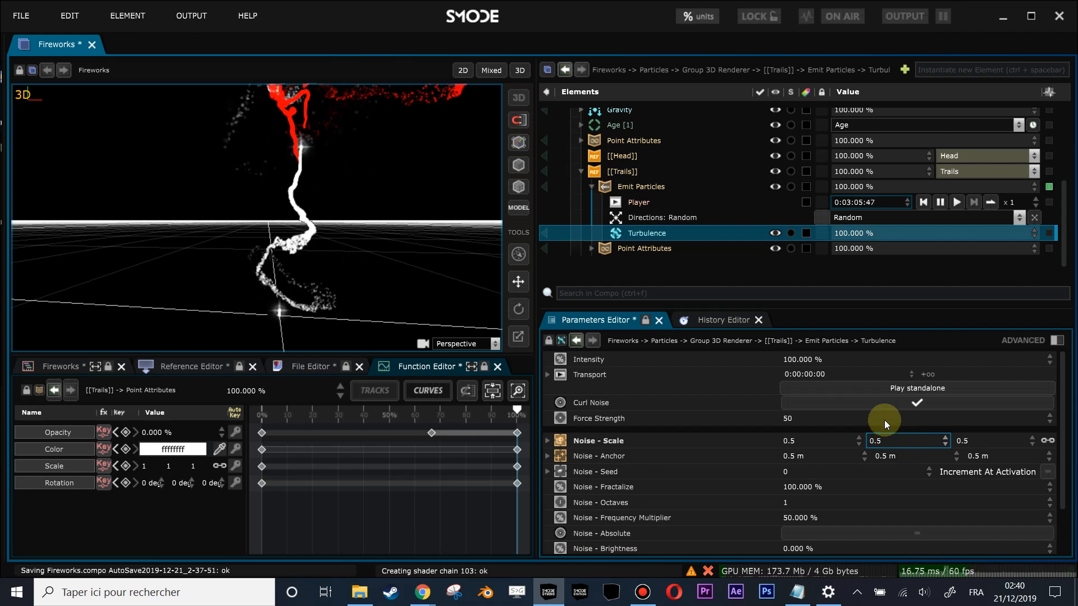
pyautogui.doubleClick(805, 421)
pyautogui.write('20')
pyautogui.press('Return')
# Reduce the Turbulence's Noise Scale to about 0.44 on all axes and its Force Strength to 9.2
pyautogui.moveTo(806, 442); pyautogui.dragTo(805, 460)
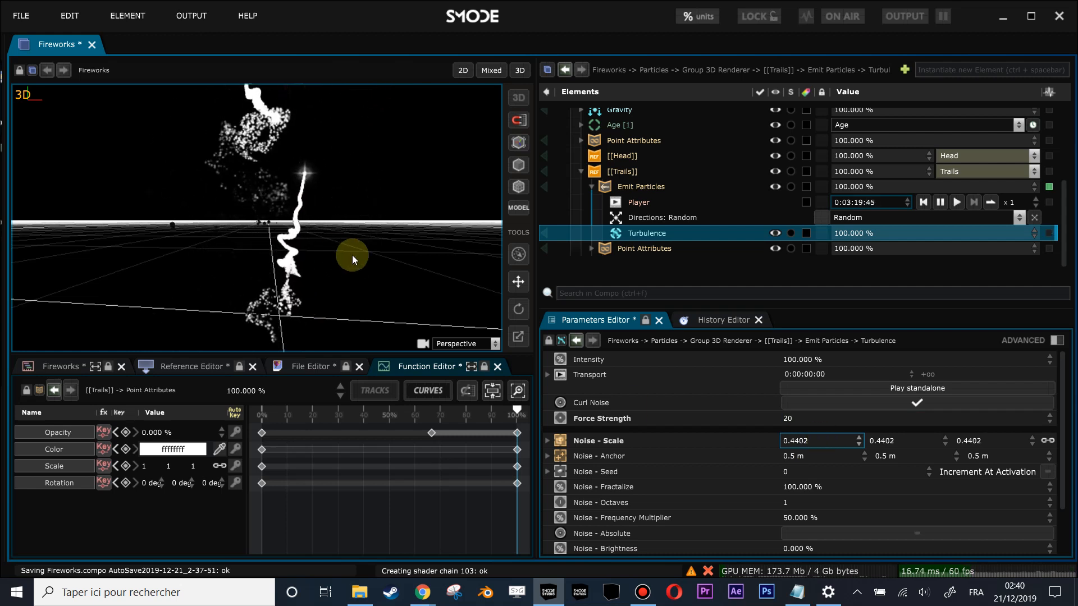
pyautogui.moveTo(326, 227); pyautogui.dragTo(297, 254)
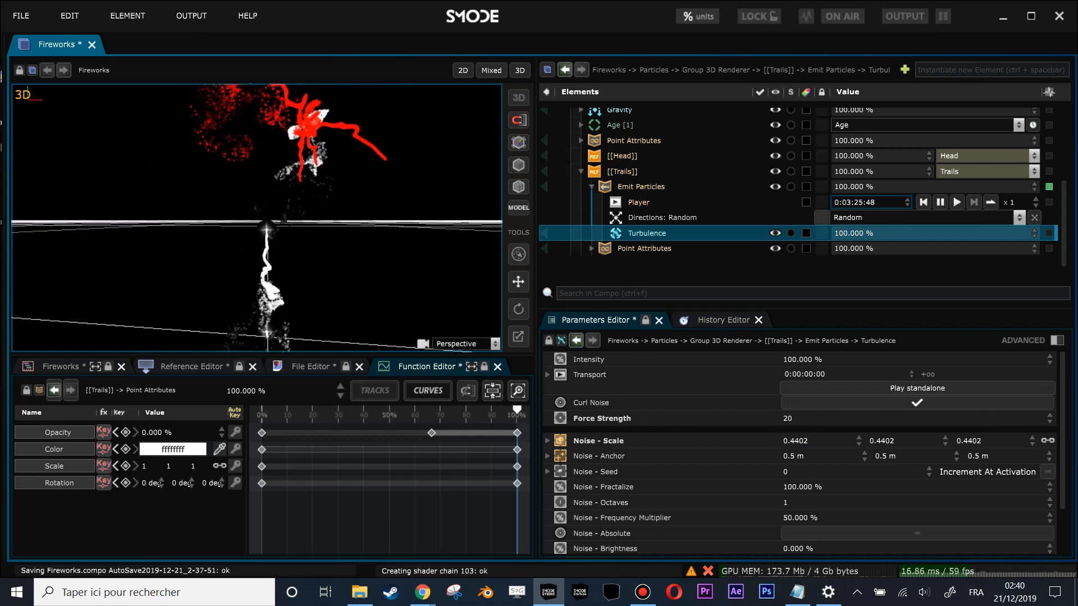
pyautogui.click(798, 425)
pyautogui.write('9.2')
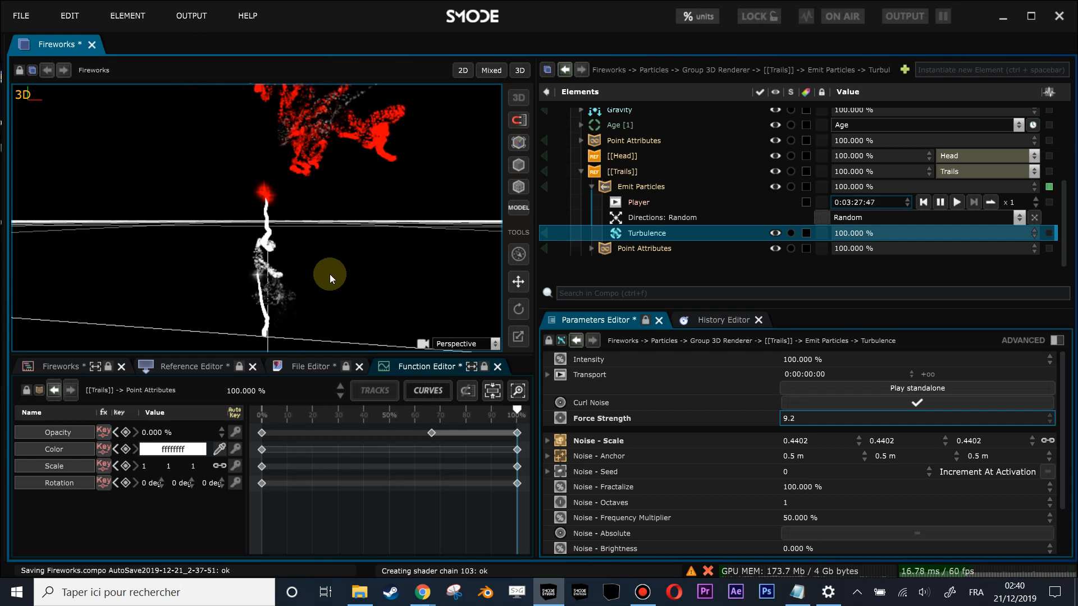
pyautogui.moveTo(276, 278); pyautogui.dragTo(289, 251)
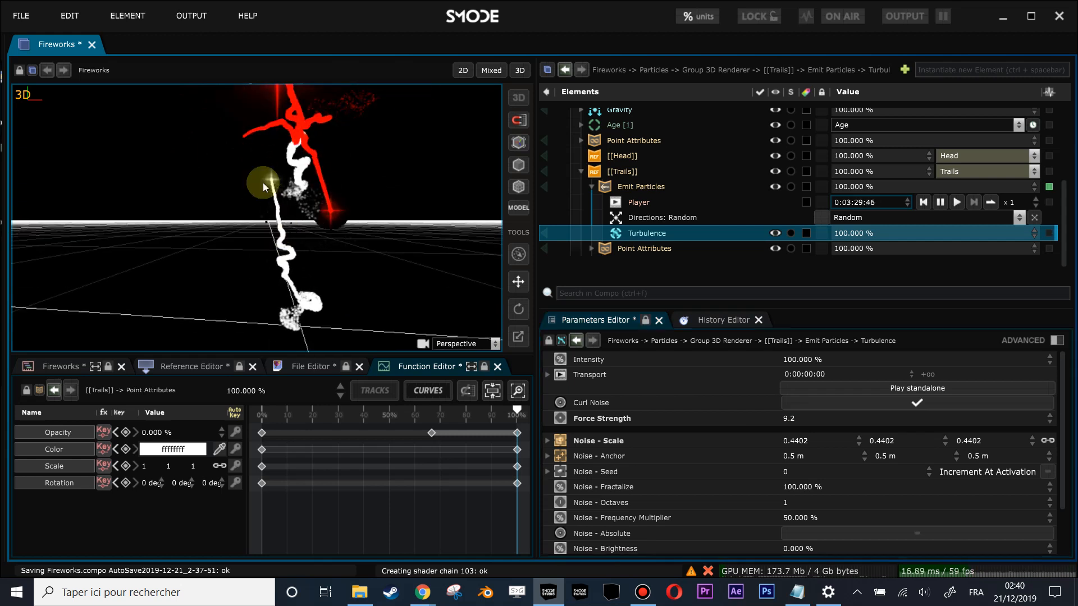
# Add a Function mask to the Trails' Turbulence and base it on particle Age
pyautogui.rightClick(611, 239)
pyautogui.moveTo(573, 280)
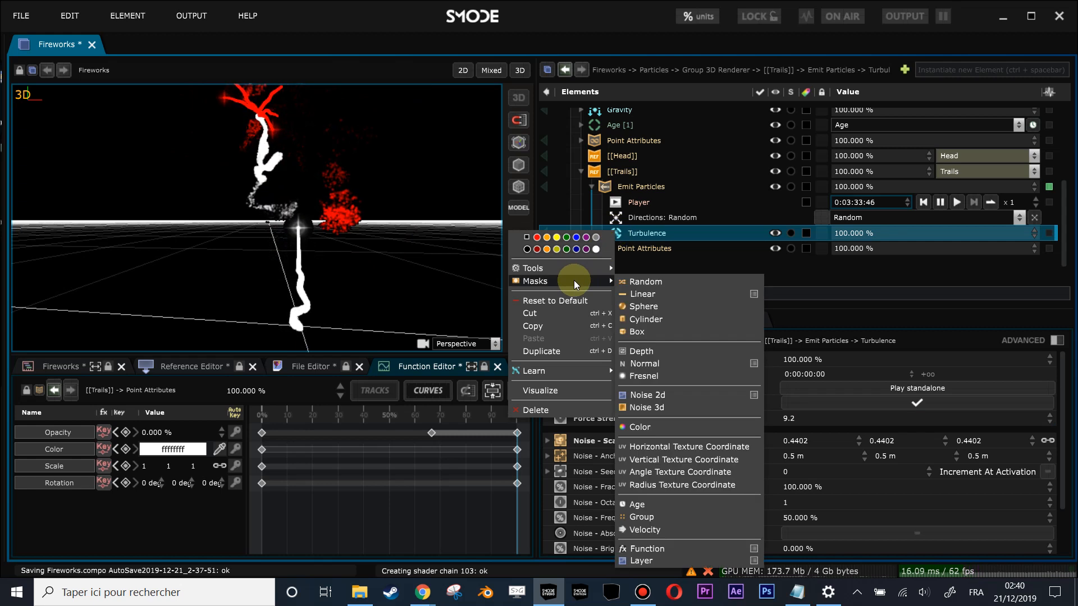
pyautogui.click(694, 553)
pyautogui.click(610, 248)
pyautogui.click(846, 266)
pyautogui.click(839, 280)
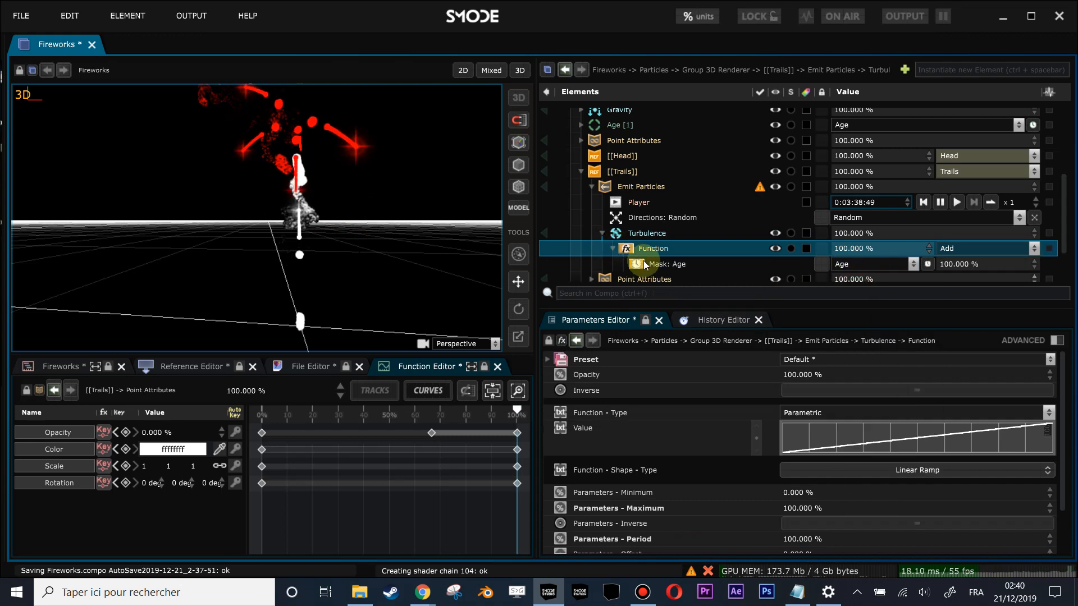
# Set the Turbulence mask's Function Type to Custom and draw a curve that stays flat at 0% initially and climbs to 100% before the end
pyautogui.click(647, 249)
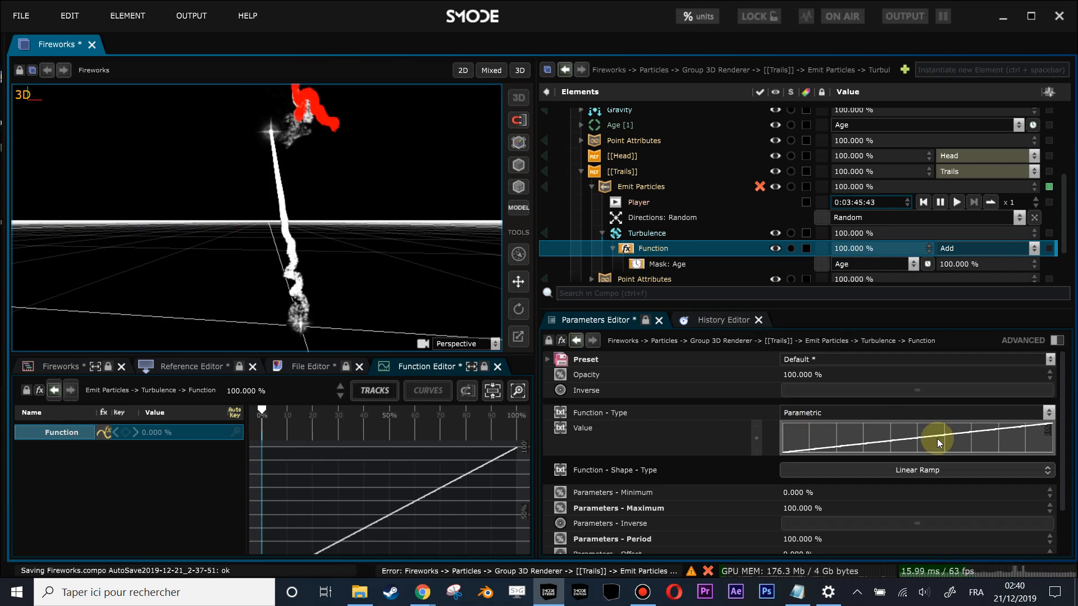
pyautogui.click(861, 417)
pyautogui.click(854, 455)
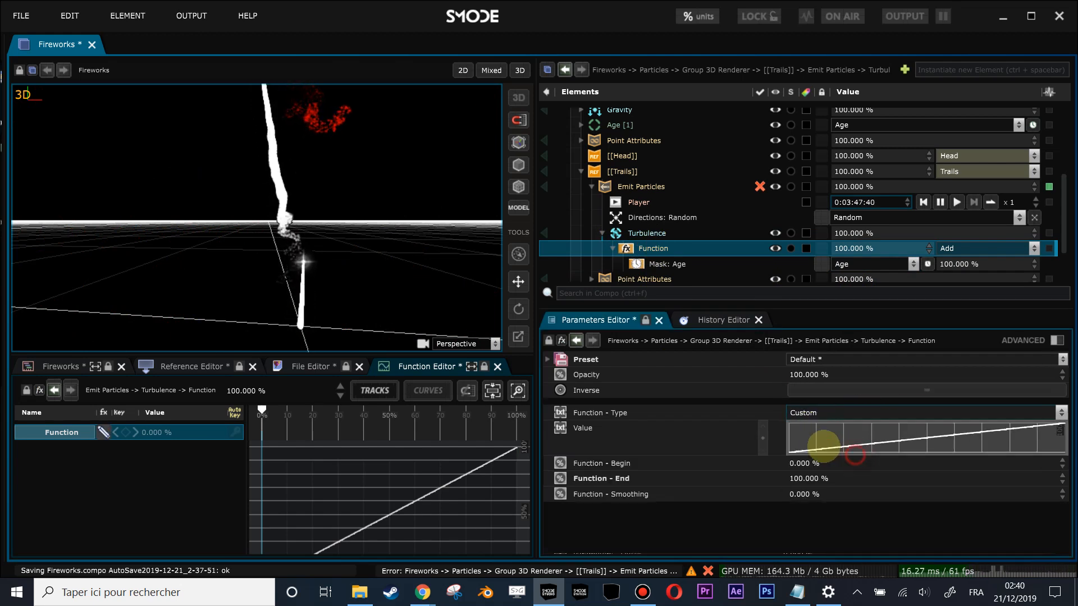
pyautogui.moveTo(386, 354); pyautogui.dragTo(385, 284)
pyautogui.scroll(-3, 413, 437)
pyautogui.moveTo(409, 432); pyautogui.dragTo(402, 408)
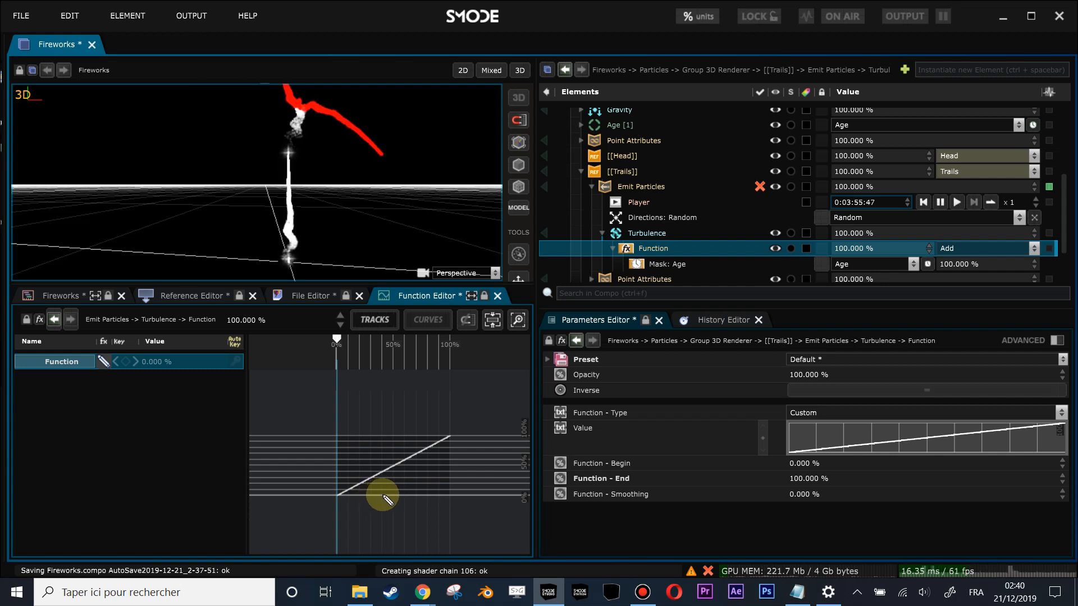
pyautogui.moveTo(381, 496); pyautogui.dragTo(400, 496)
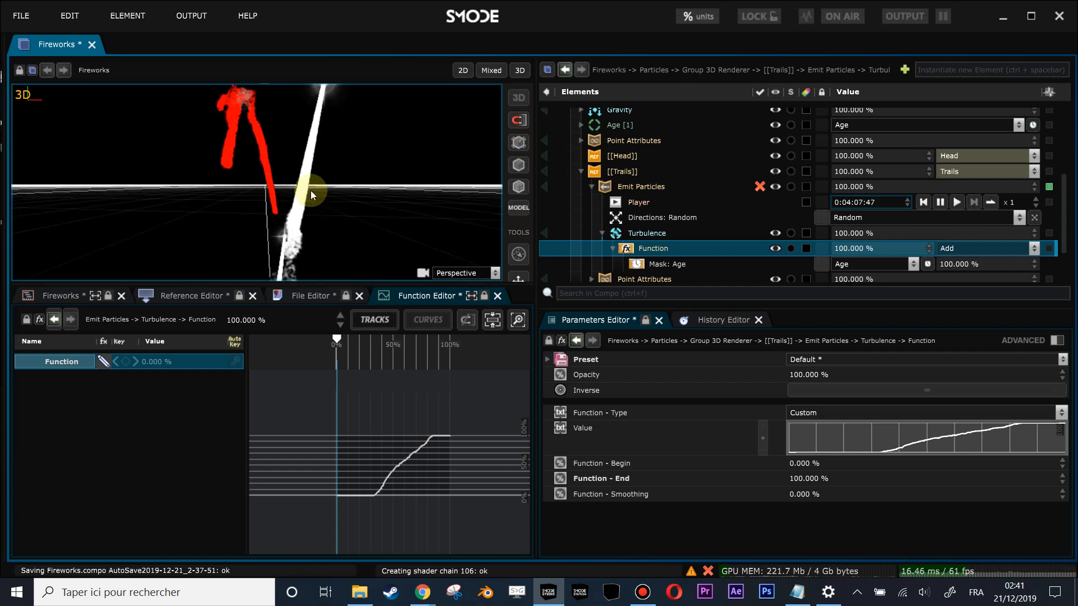
pyautogui.moveTo(380, 491)
pyautogui.mouseDown()
pyautogui.moveTo(353, 500)
pyautogui.moveTo(396, 477)
pyautogui.mouseUp()
# Raise the Turbulence's Force Strength to about 32.9 and check the trails from farther away and up close
pyautogui.click(617, 233)
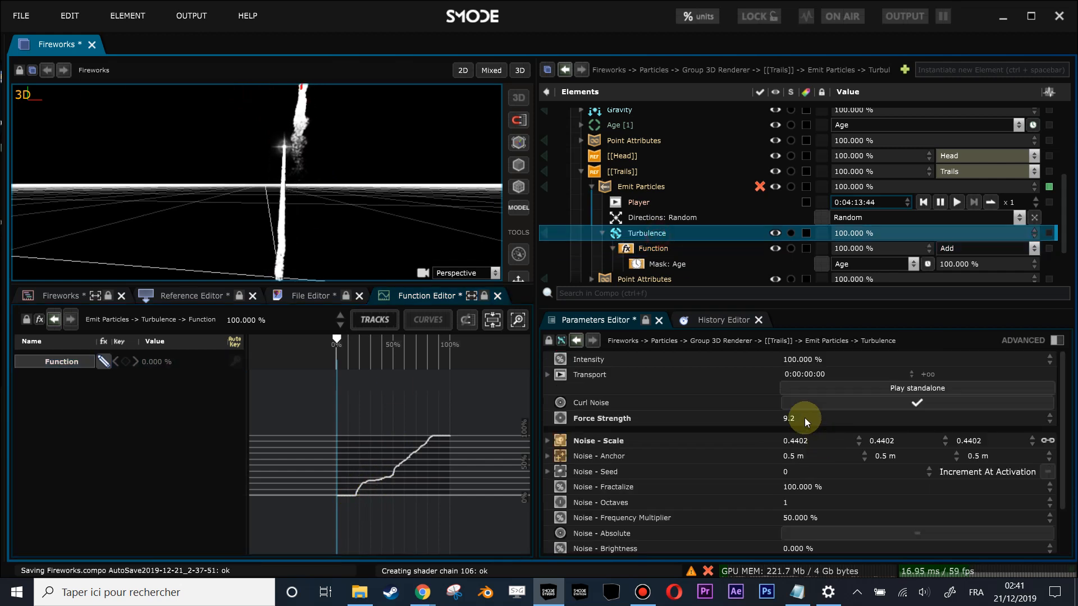
pyautogui.moveTo(806, 422); pyautogui.dragTo(830, 422)
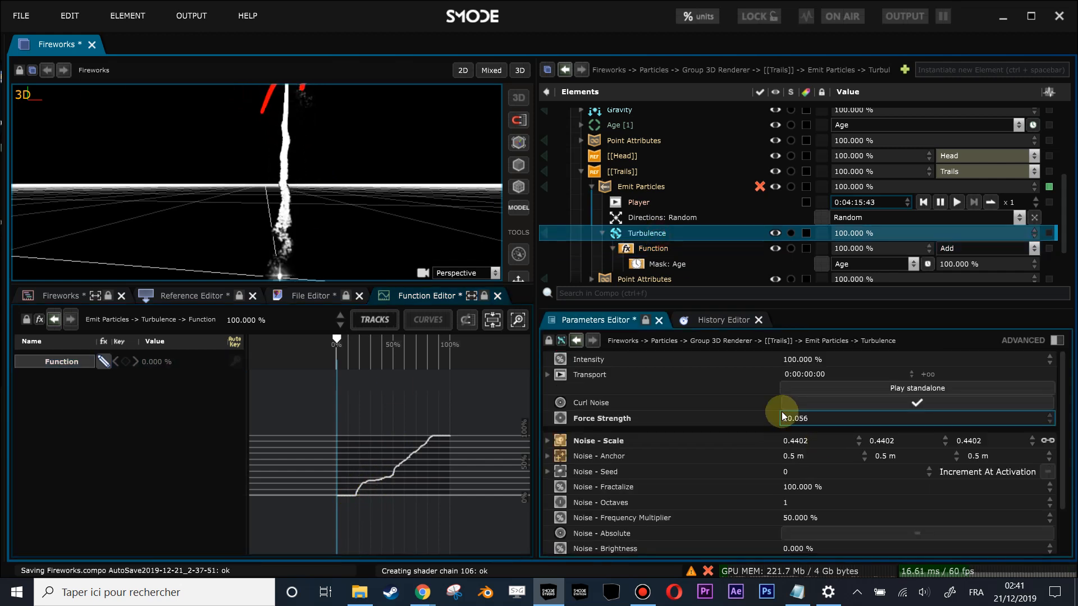
pyautogui.scroll(-2, 372, 207)
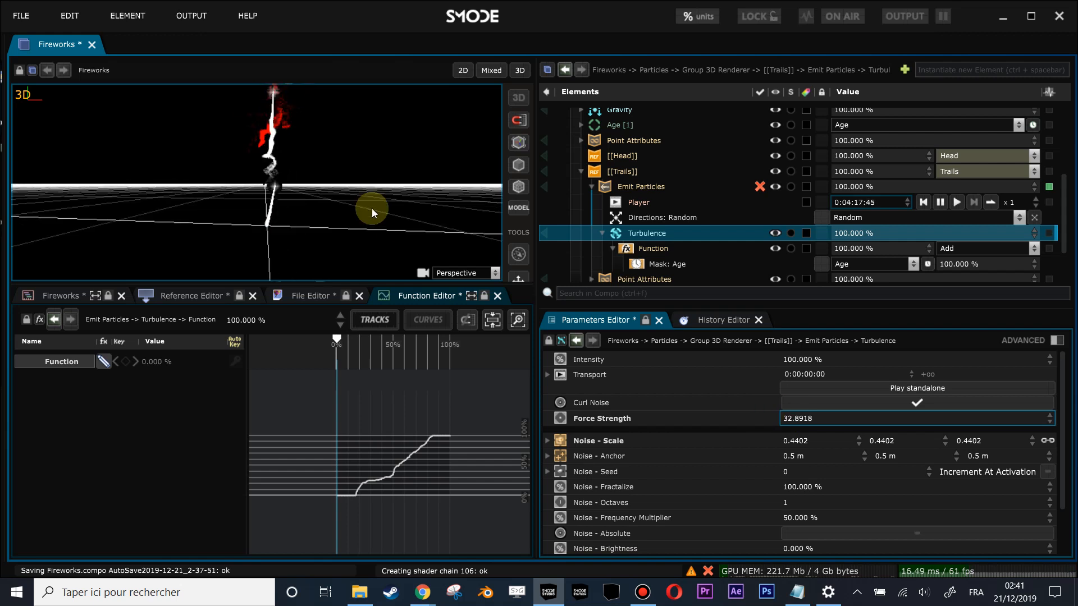
pyautogui.moveTo(370, 200); pyautogui.dragTo(370, 227)
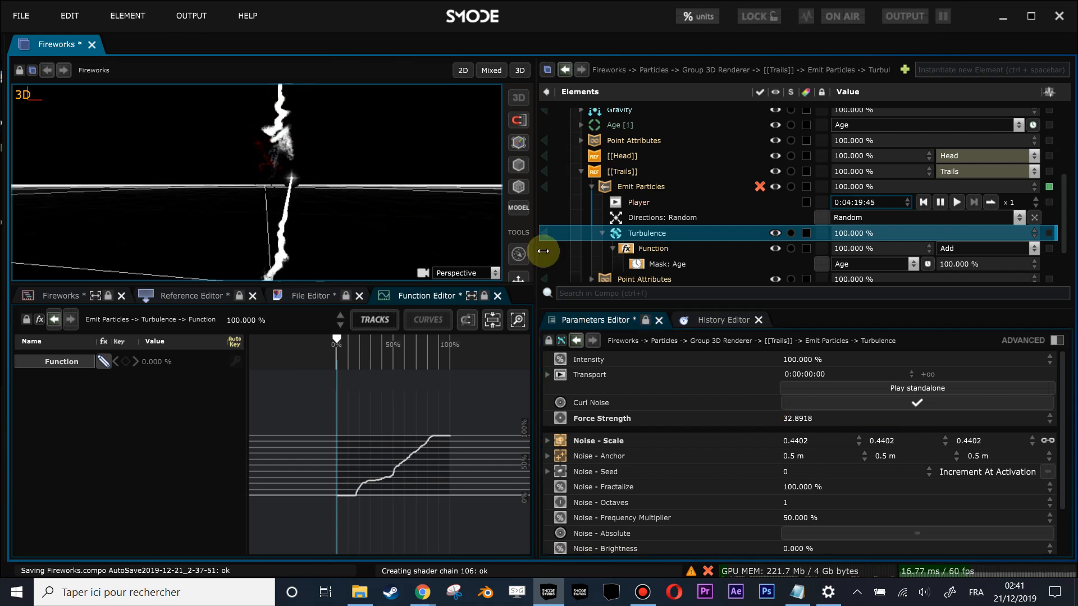
# Move the middle Opacity keyframe of the Trails' Point Attributes to about 20.4%
pyautogui.scroll(-1, 638, 249)
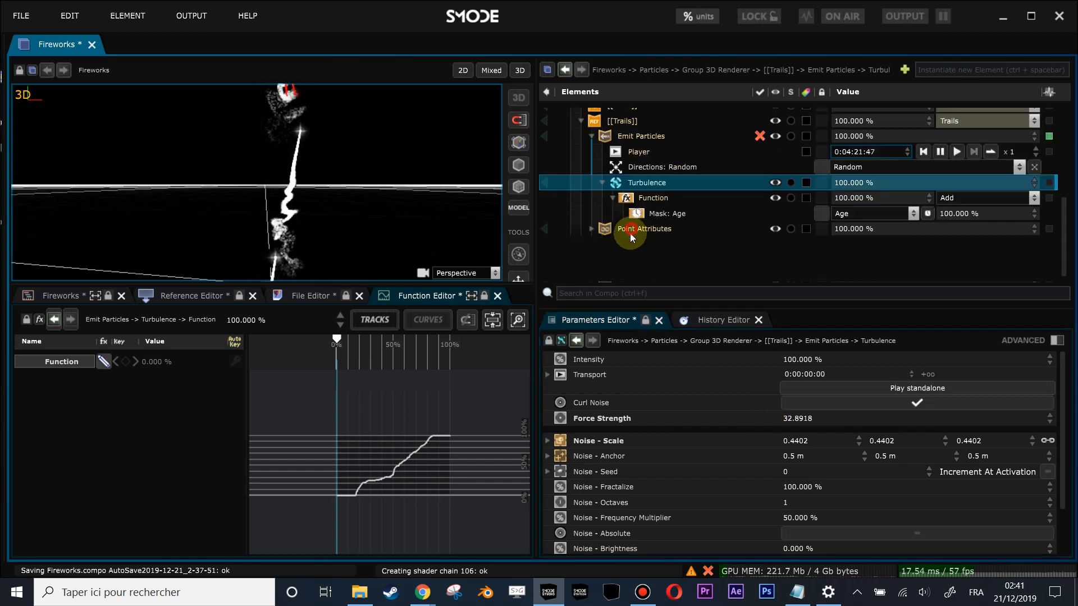
pyautogui.click(631, 229)
pyautogui.click(431, 362)
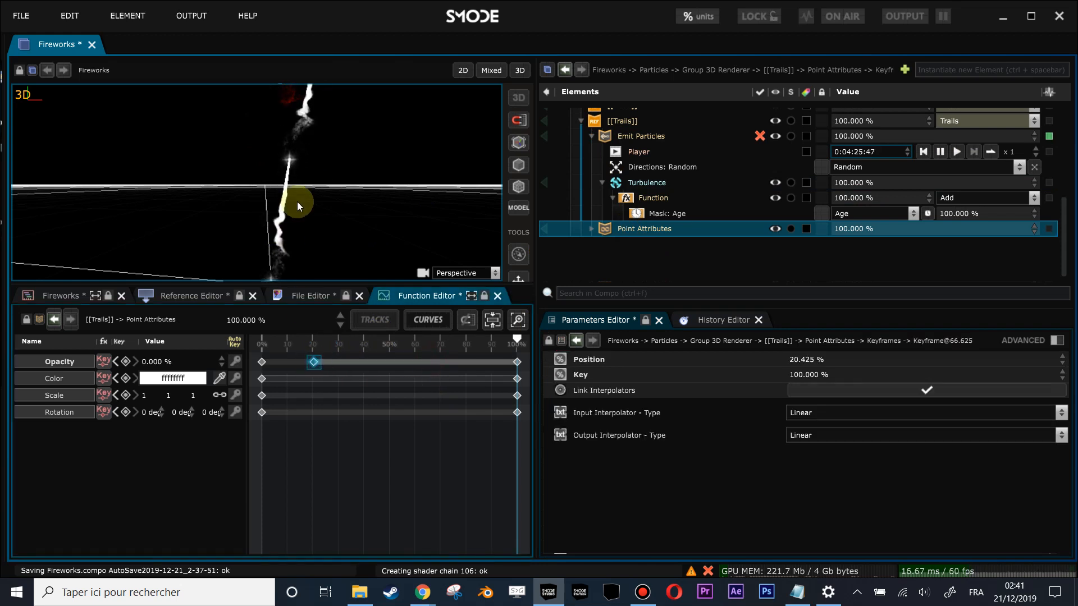
# Set the Object Space Size of the Trails material in the Material Bank to -0.0653 m and save the document
pyautogui.scroll(1, 644, 163)
pyautogui.click(622, 171)
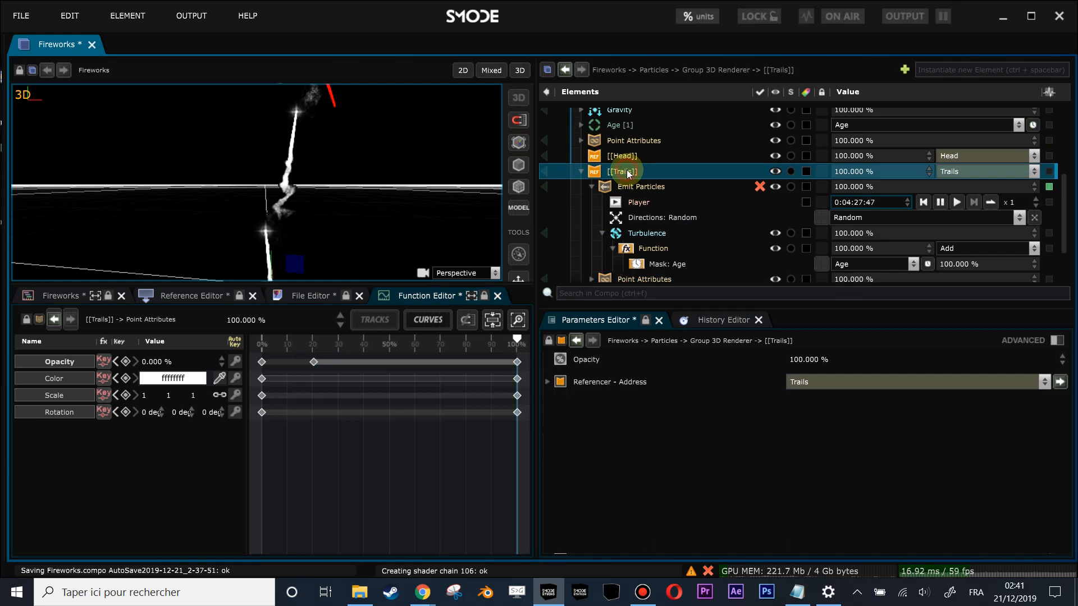
pyautogui.click(1060, 382)
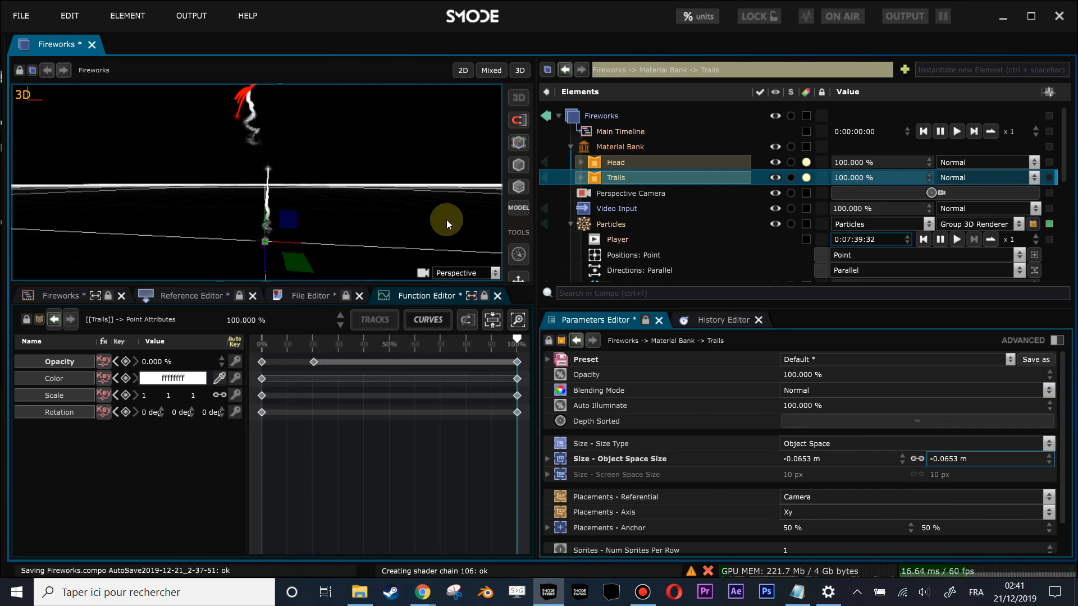
pyautogui.hotkey('ctrl', 's')
# Switch the viewport to 2D and enlarge it to view the fireworks in the camera frame
pyautogui.click(469, 73)
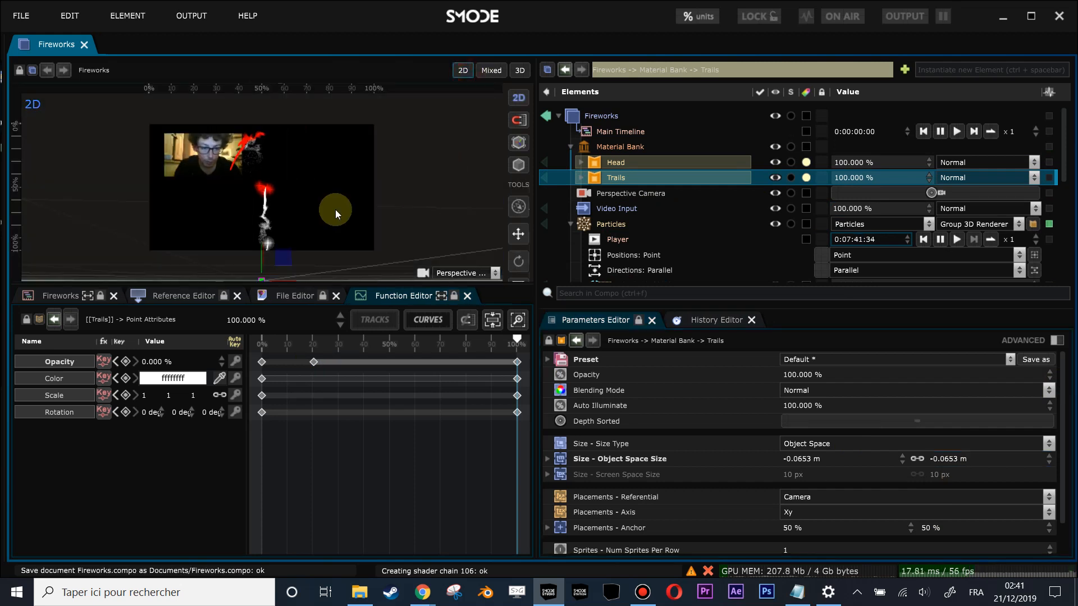
pyautogui.moveTo(428, 336); pyautogui.dragTo(428, 359)
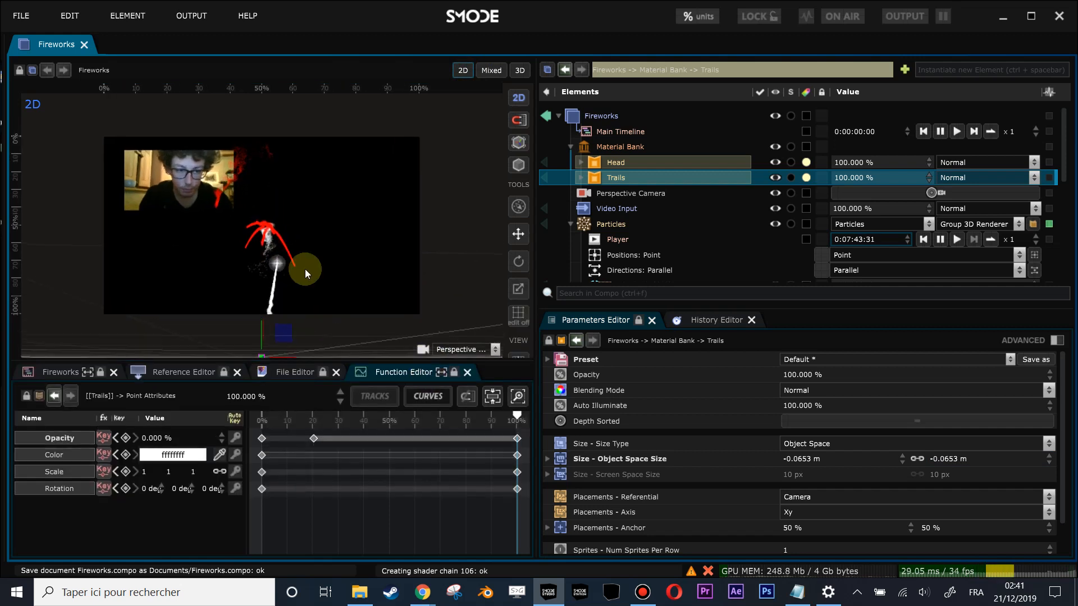
pyautogui.moveTo(321, 211); pyautogui.dragTo(369, 234)
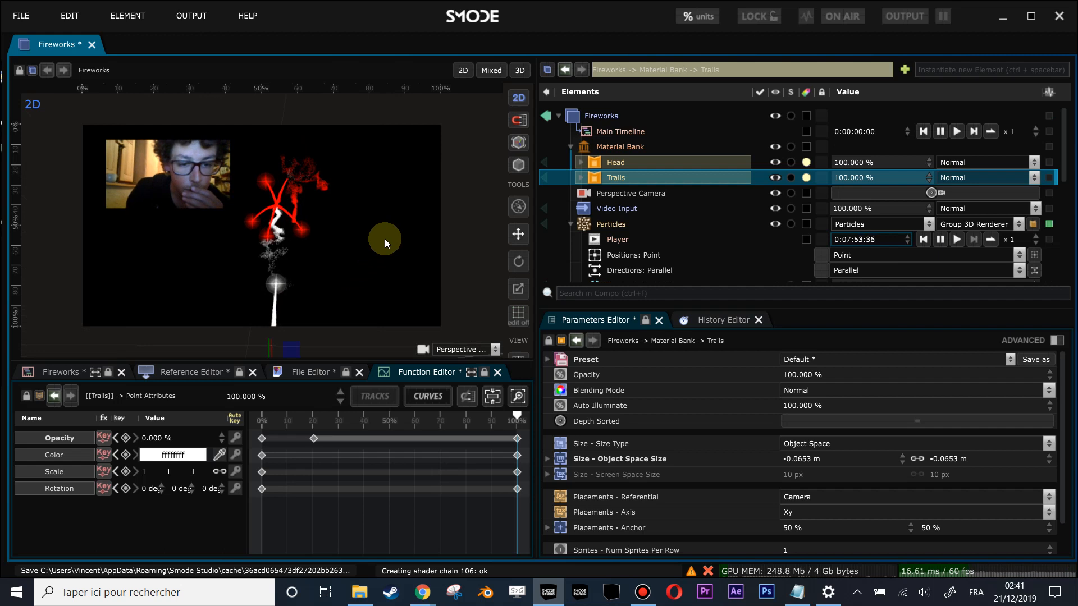
# Collapse the Material Bank and try importing the Trails material in place of its reference in the Particles
pyautogui.click(570, 146)
pyautogui.scroll(-1, 617, 250)
pyautogui.scroll(-2, 618, 249)
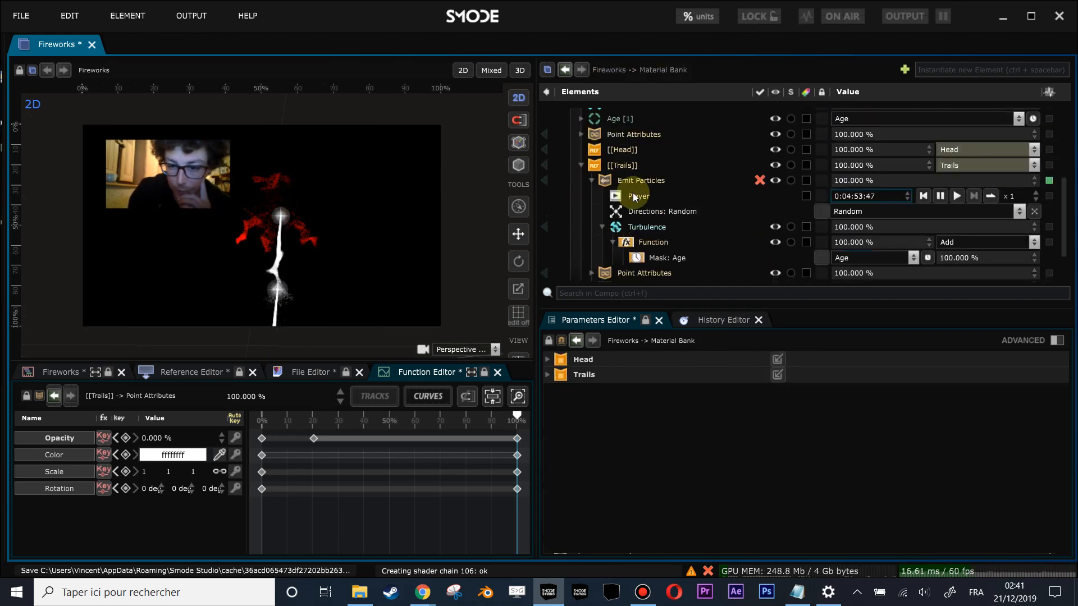
pyautogui.click(626, 165)
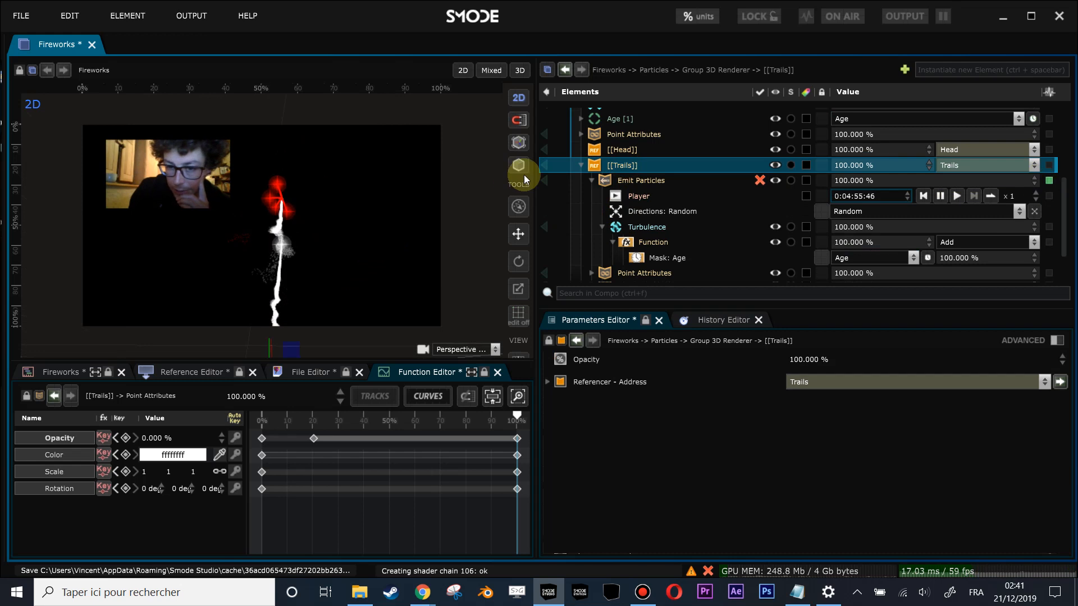
pyautogui.moveTo(534, 170)
pyautogui.mouseDown()
pyautogui.moveTo(466, 170)
pyautogui.moveTo(524, 169)
pyautogui.mouseUp()
pyautogui.rightClick(579, 163)
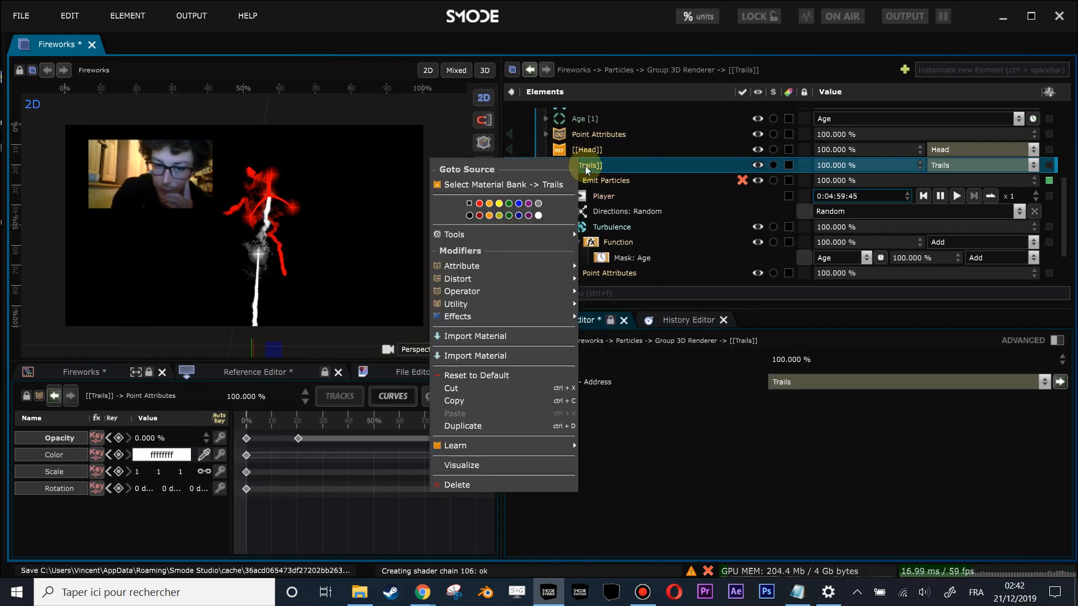
pyautogui.click(544, 336)
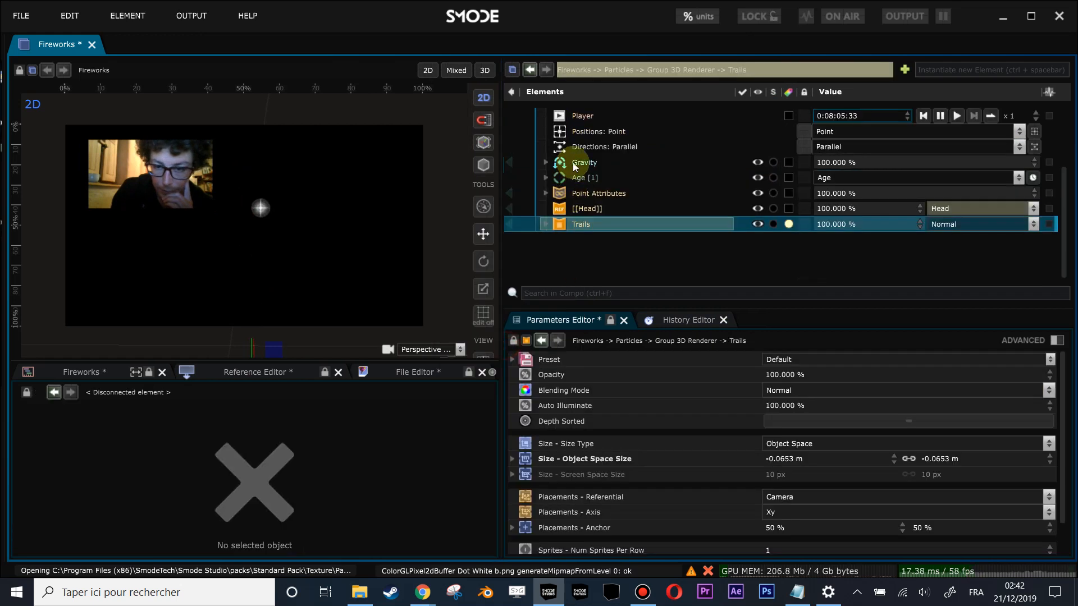
# Try importing the Head material in place of its reference and check the contents of both imported materials
pyautogui.rightClick(575, 210)
pyautogui.moveTo(487, 361)
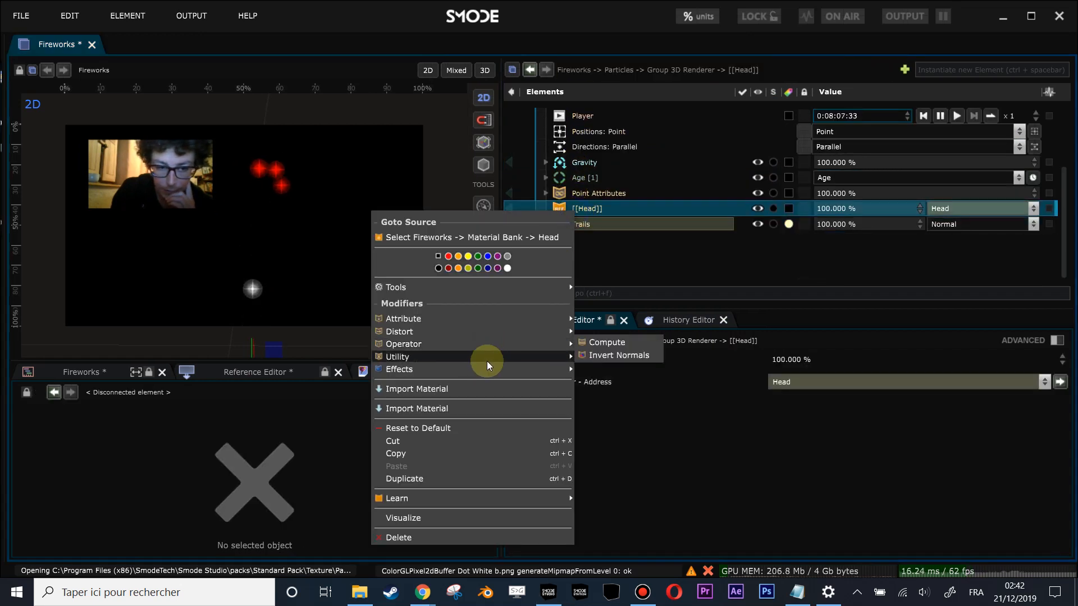
pyautogui.click(469, 390)
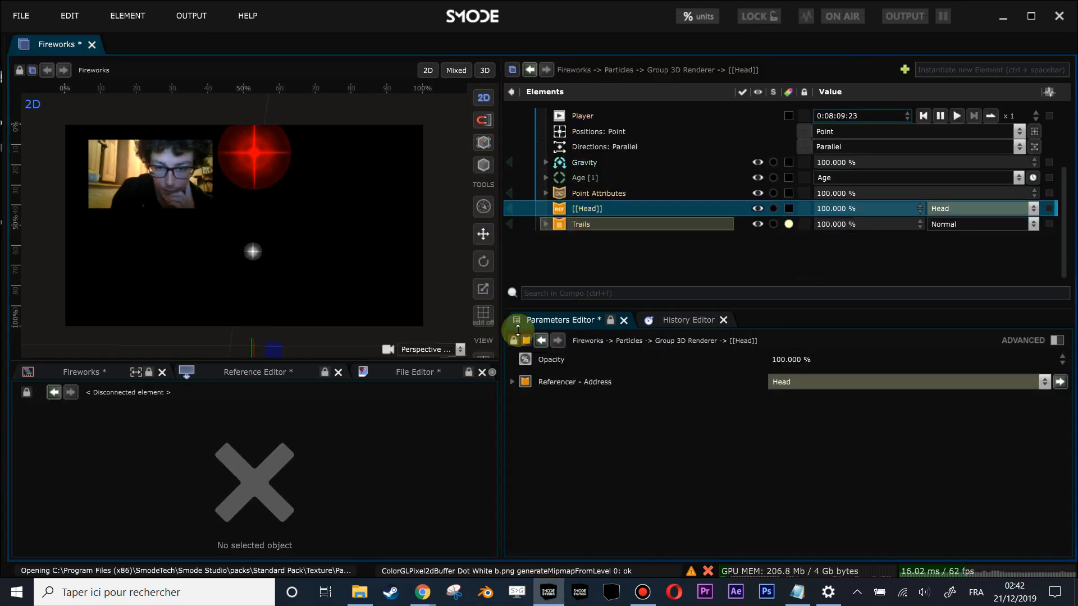
pyautogui.click(544, 223)
pyautogui.click(544, 208)
pyautogui.click(544, 208)
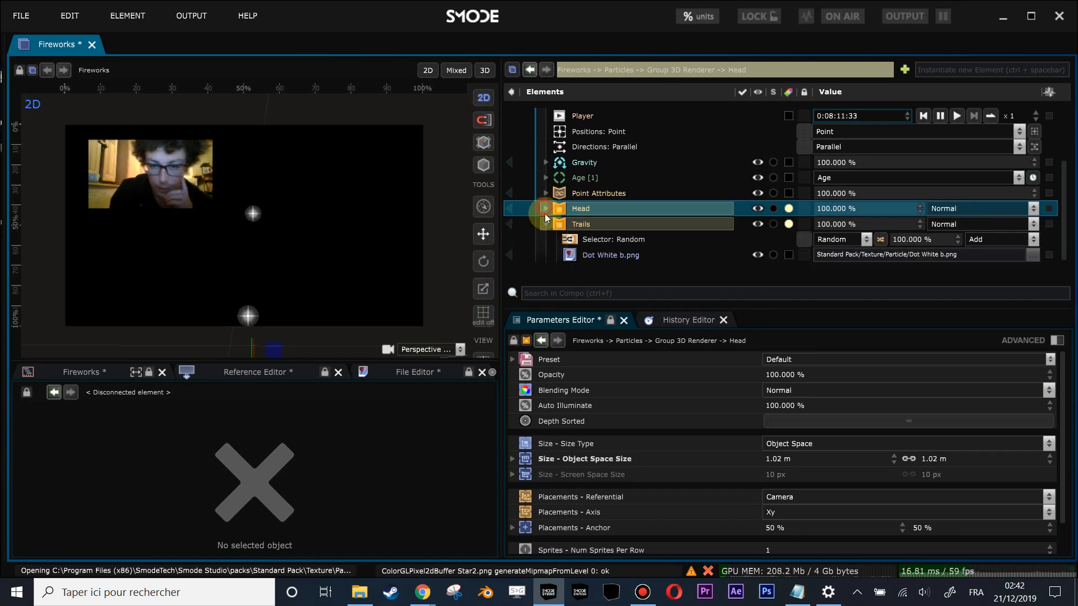
pyautogui.click(544, 225)
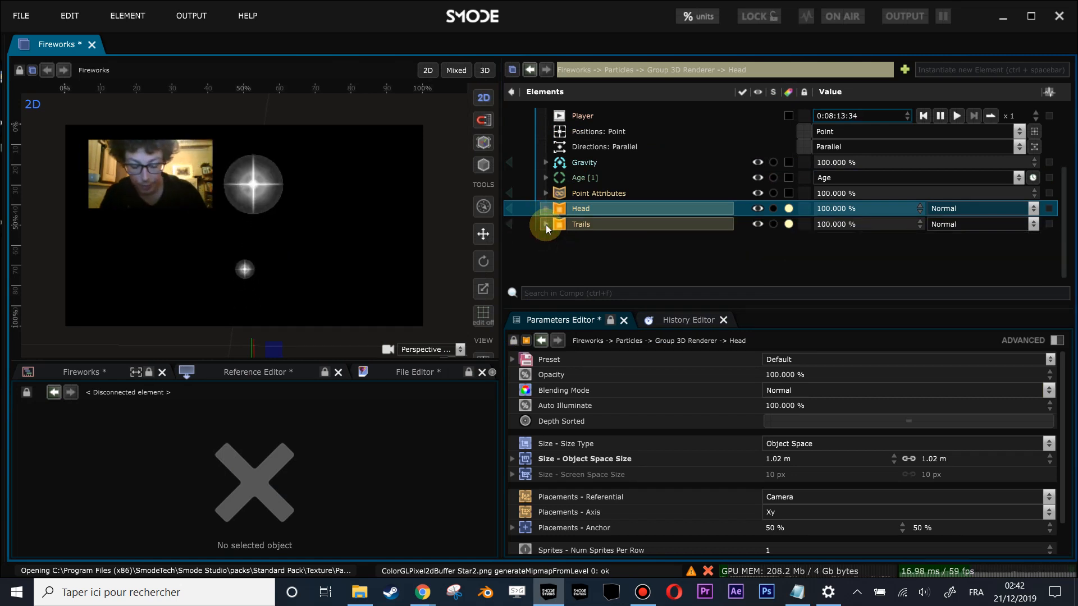
# Undo the Head and Trails material imports and expand the Trails reference
pyautogui.hotkey('ctrl', 'z')
pyautogui.hotkey('ctrl', 'z')
pyautogui.click(548, 224)
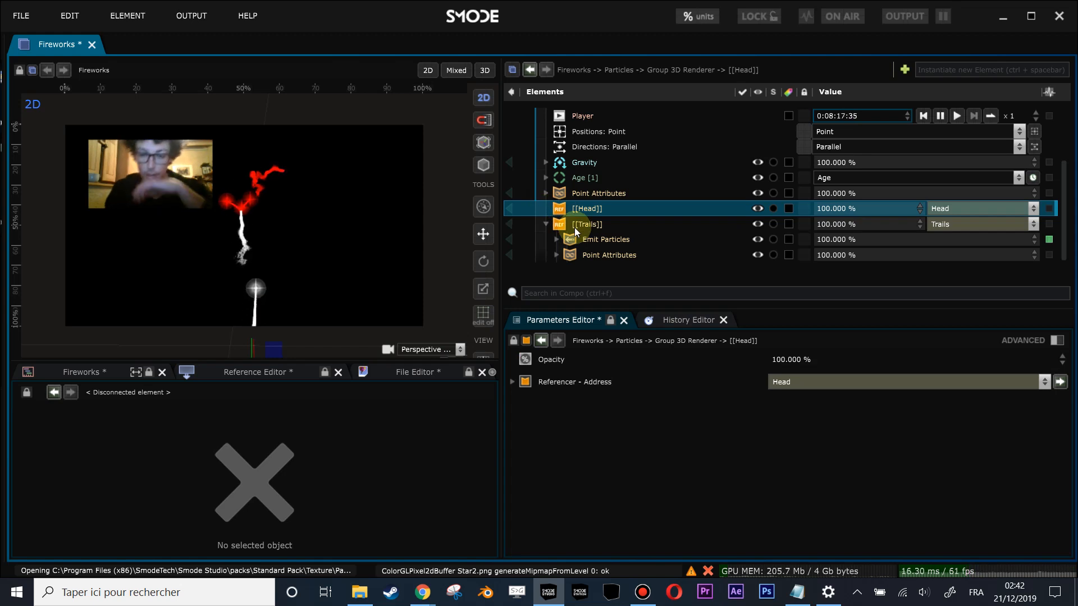
# Add a Surface renderer to the Particles and move the Trails' Emit Particles and Point Attributes modifiers into it
pyautogui.scroll(-2, 578, 259)
pyautogui.scroll(5, 575, 185)
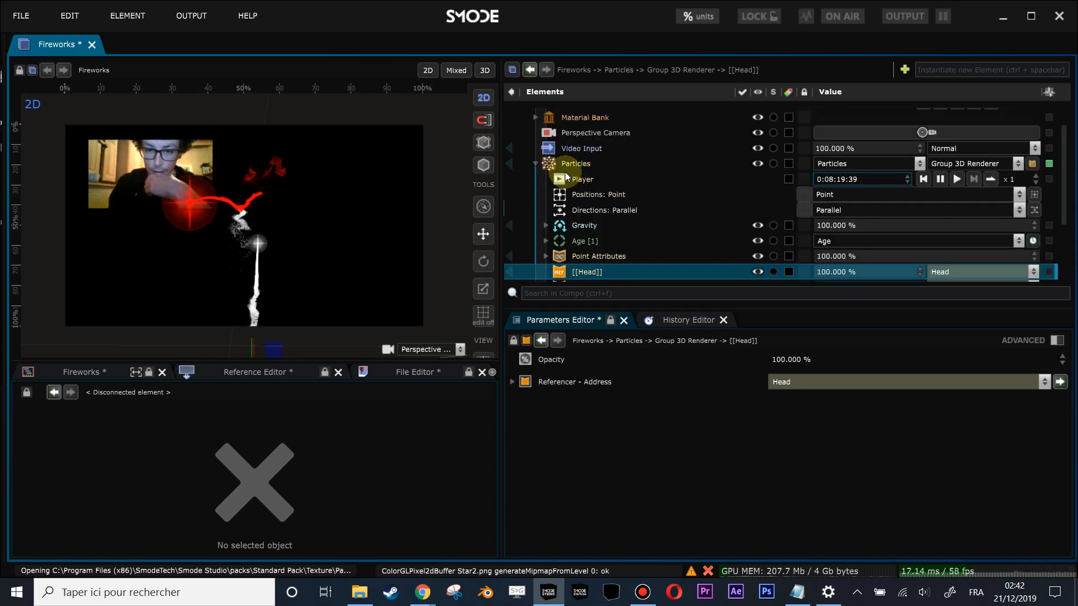
pyautogui.rightClick(564, 167)
pyautogui.moveTo(466, 339)
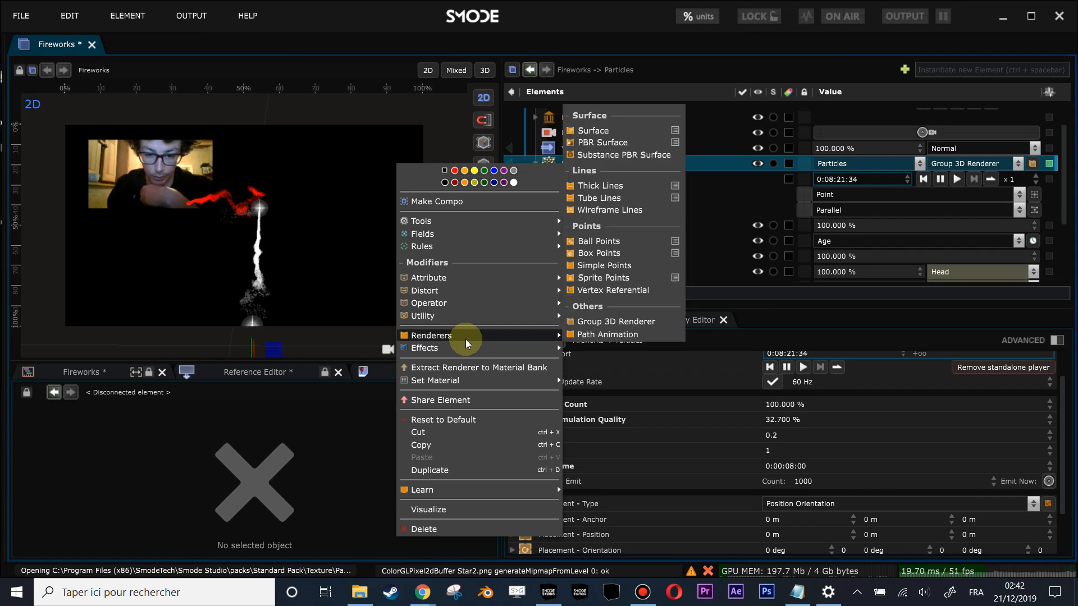
pyautogui.click(612, 134)
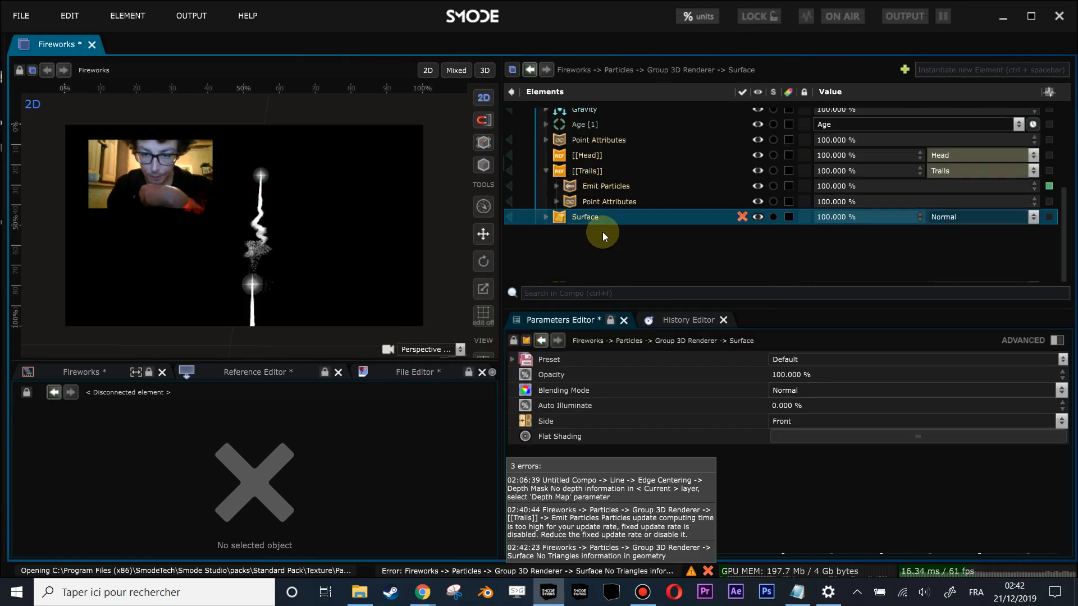
pyautogui.click(564, 203)
pyautogui.keyDown('ctrl'); pyautogui.click(574, 184); pyautogui.keyUp('ctrl')
pyautogui.moveTo(575, 184); pyautogui.dragTo(574, 219)
# Import the Trails material so it replaces the emptied Trails reference
pyautogui.click(587, 178)
pyautogui.rightClick(568, 179)
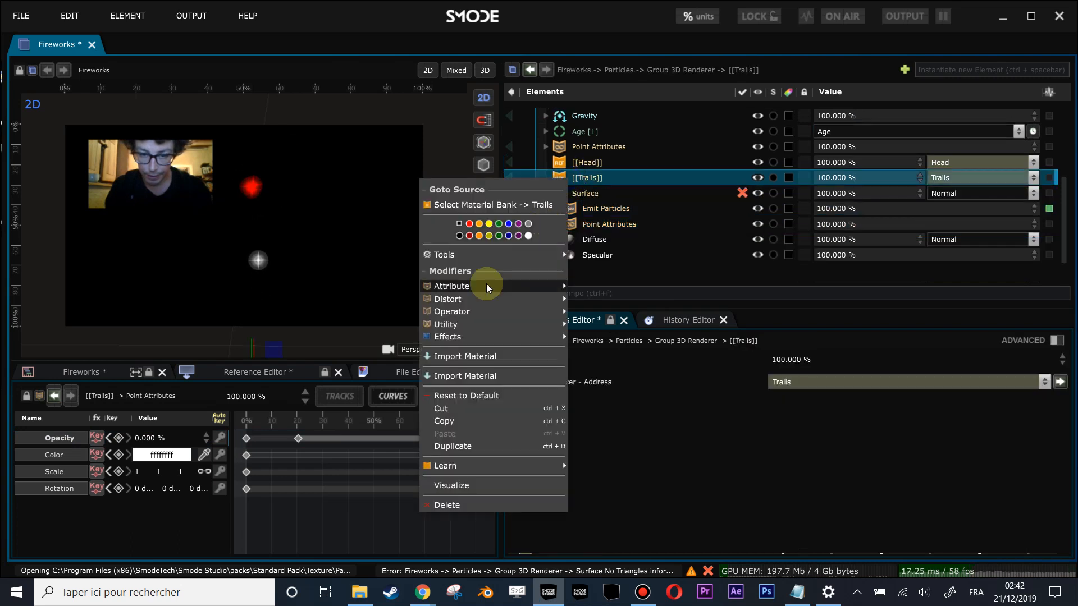
pyautogui.click(465, 356)
# Move Emit Particles and Point Attributes from the Surface into the imported Trails renderer, and delete the Surface
pyautogui.click(587, 224)
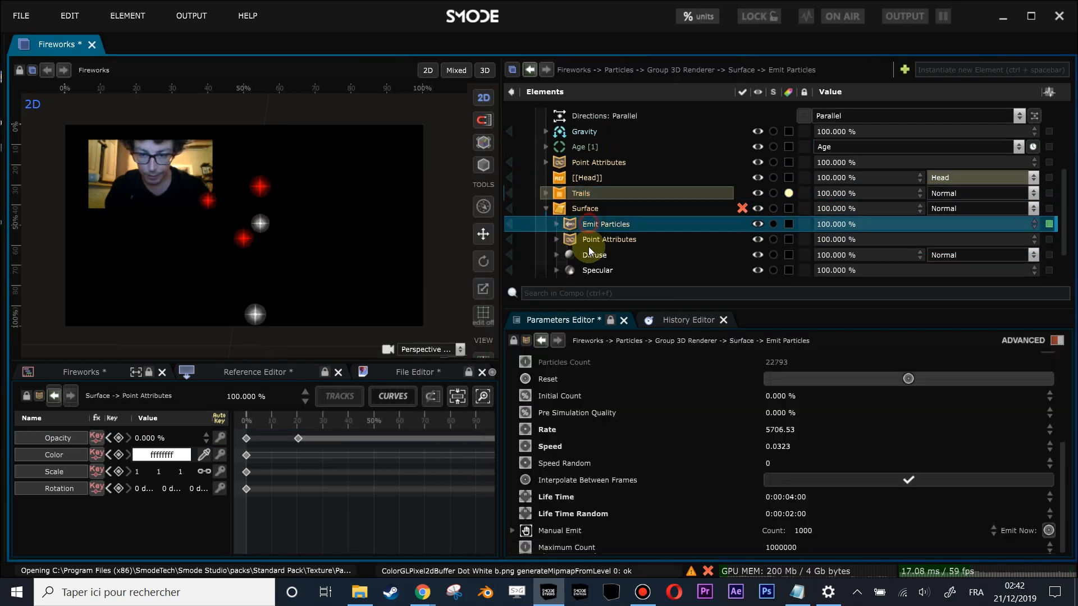
pyautogui.keyDown('ctrl'); pyautogui.click(588, 240); pyautogui.keyUp('ctrl')
pyautogui.moveTo(588, 240); pyautogui.dragTo(583, 191)
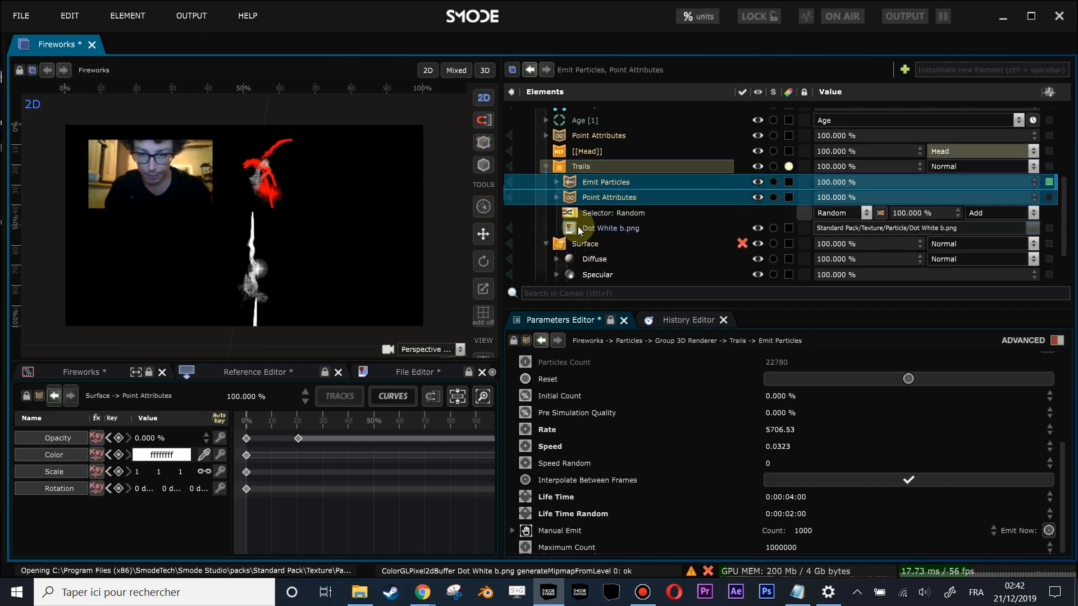
pyautogui.click(575, 244)
pyautogui.press('Delete')
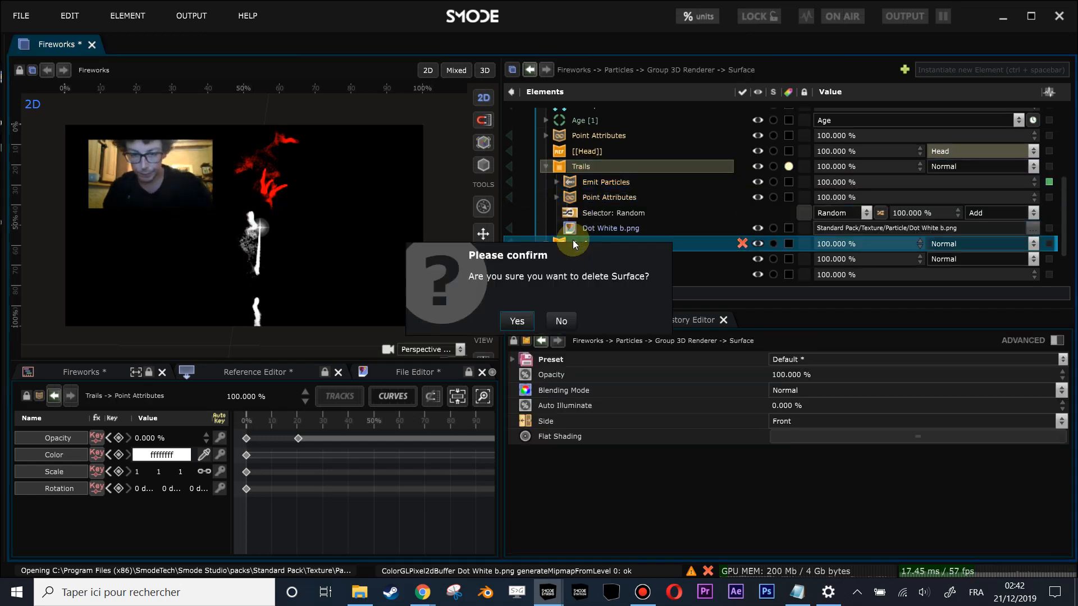
pyautogui.press('Return')
# Import the Head material in place of its reference in the Particles
pyautogui.rightClick(570, 152)
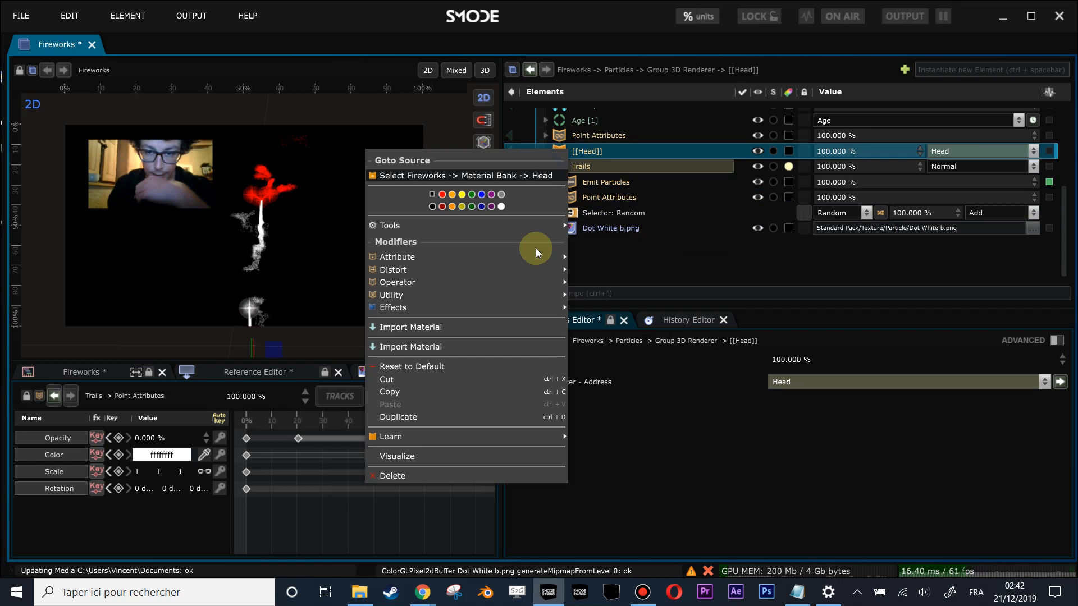
pyautogui.click(470, 328)
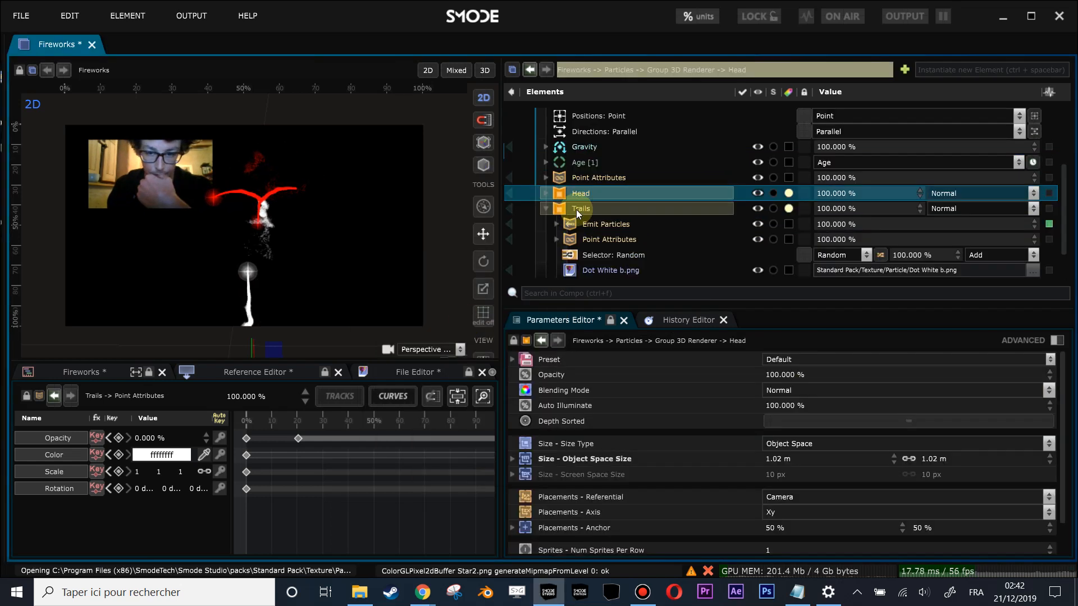
# Set the Trails renderer's blending mode to Linear Dodge (Add) and its opacity to 37.4 %
pyautogui.click(575, 210)
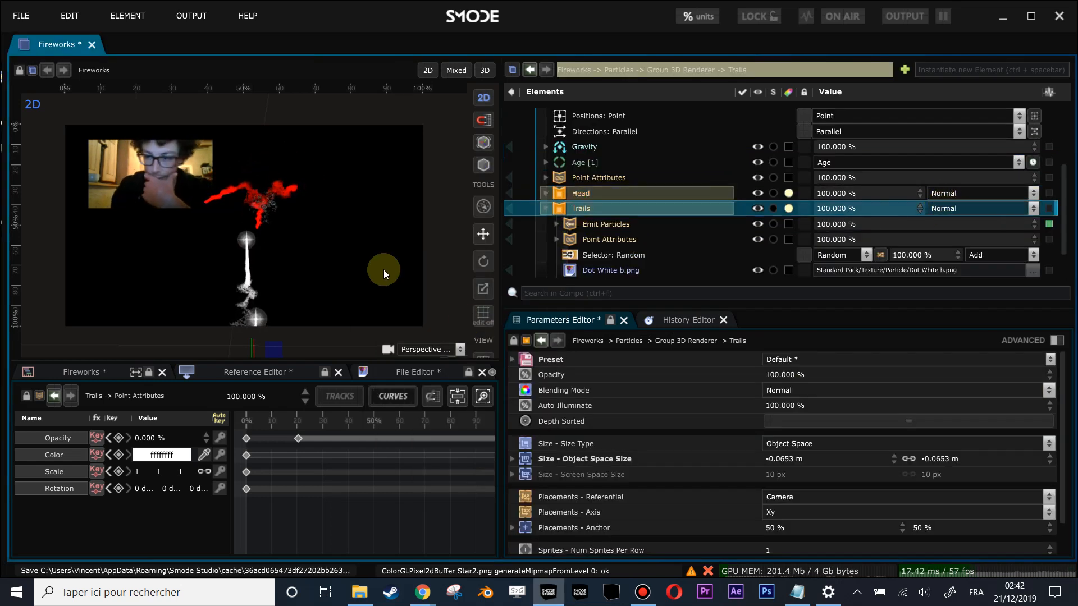
pyautogui.click(943, 217)
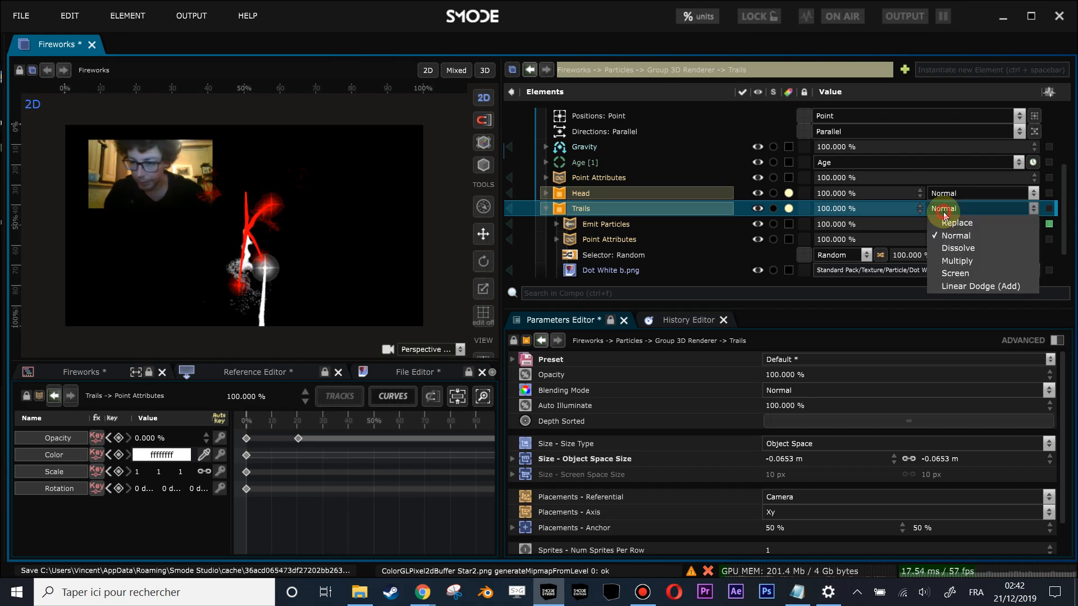
pyautogui.click(991, 287)
pyautogui.moveTo(834, 217); pyautogui.dragTo(778, 216)
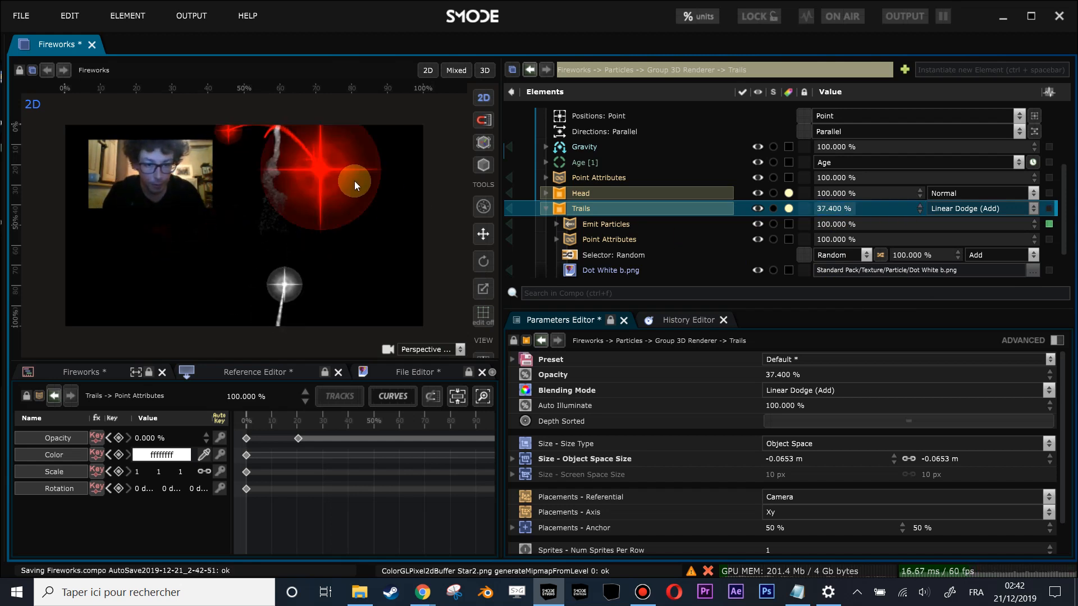
# Add a yellow-orange color key (ffce00ff) at about 14 % of the Trails' Point Attributes age curve
pyautogui.click(587, 238)
pyautogui.scroll(-2, 359, 486)
pyautogui.moveTo(376, 488); pyautogui.dragTo(374, 485)
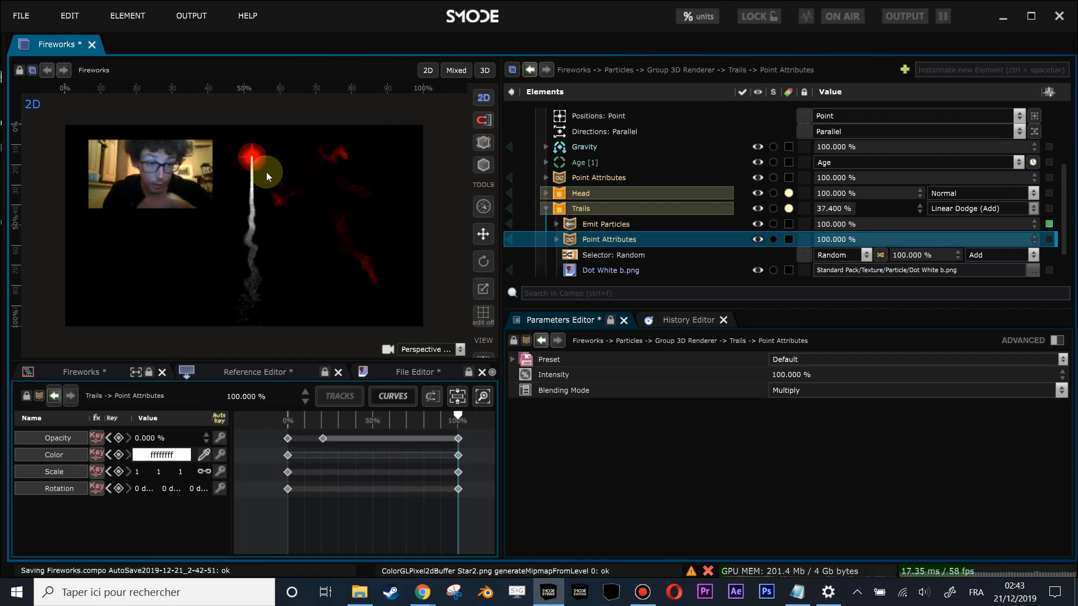
pyautogui.click(312, 420)
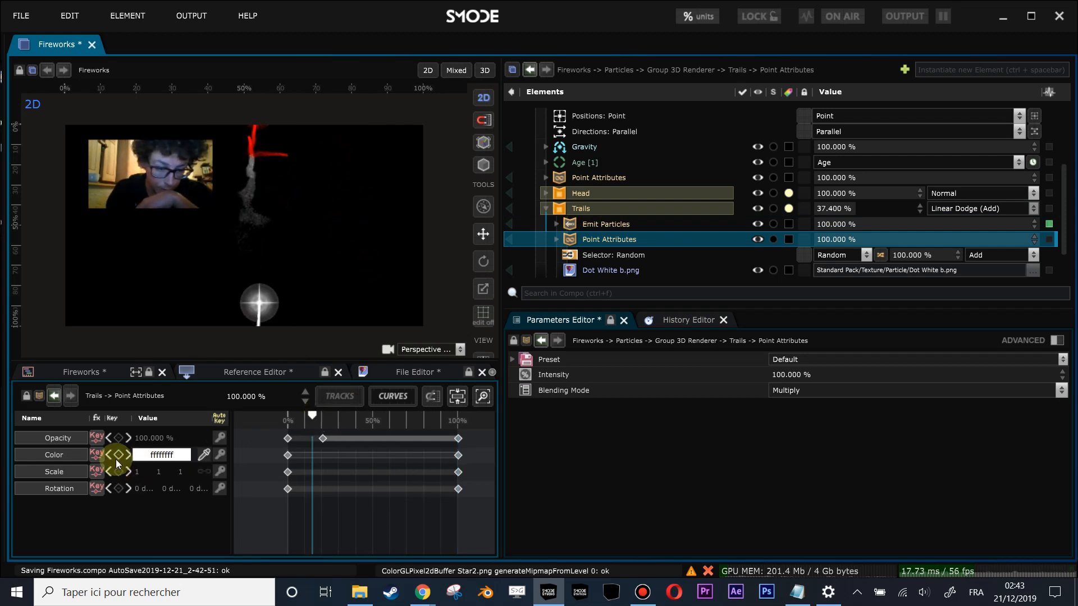
pyautogui.click(118, 454)
pyautogui.click(159, 456)
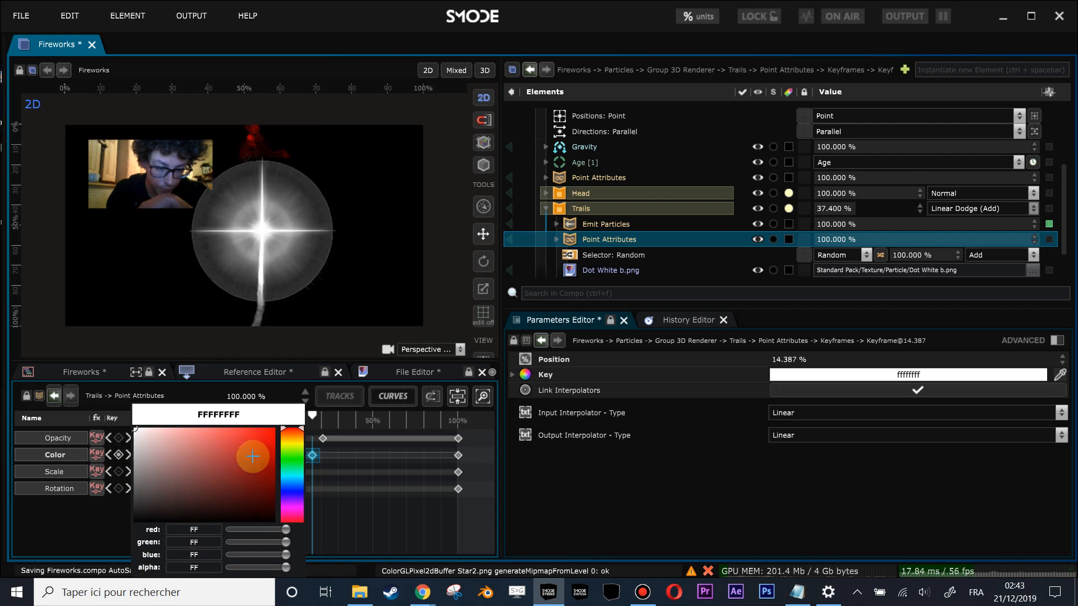
pyautogui.click(295, 440)
pyautogui.moveTo(266, 439); pyautogui.dragTo(289, 402)
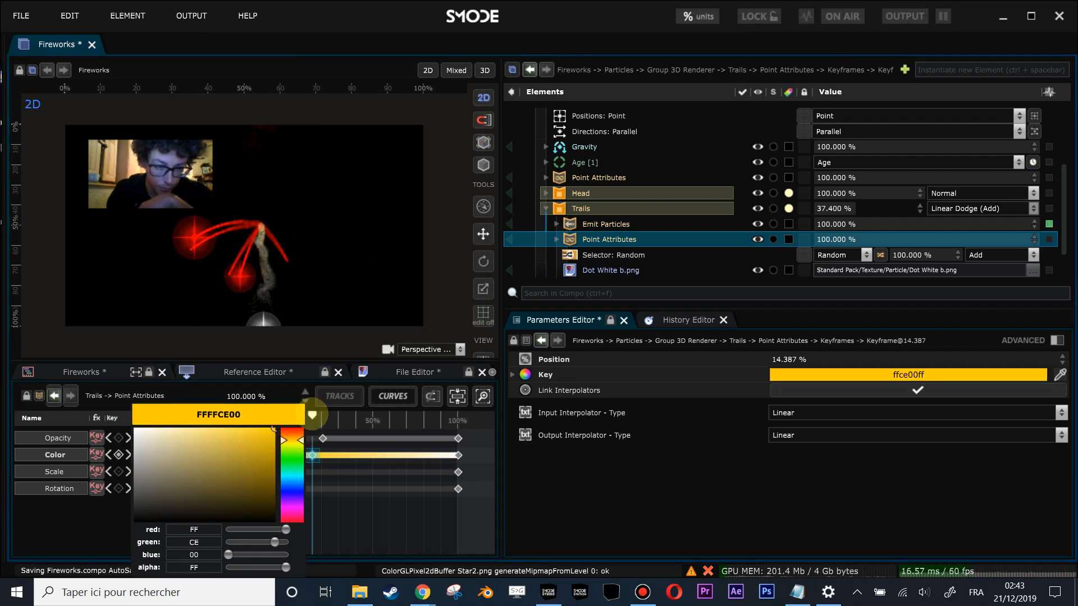
# Set the color key at 100 % of the Trails' Point Attributes to red (ff0000ff)
pyautogui.moveTo(365, 421); pyautogui.dragTo(490, 418)
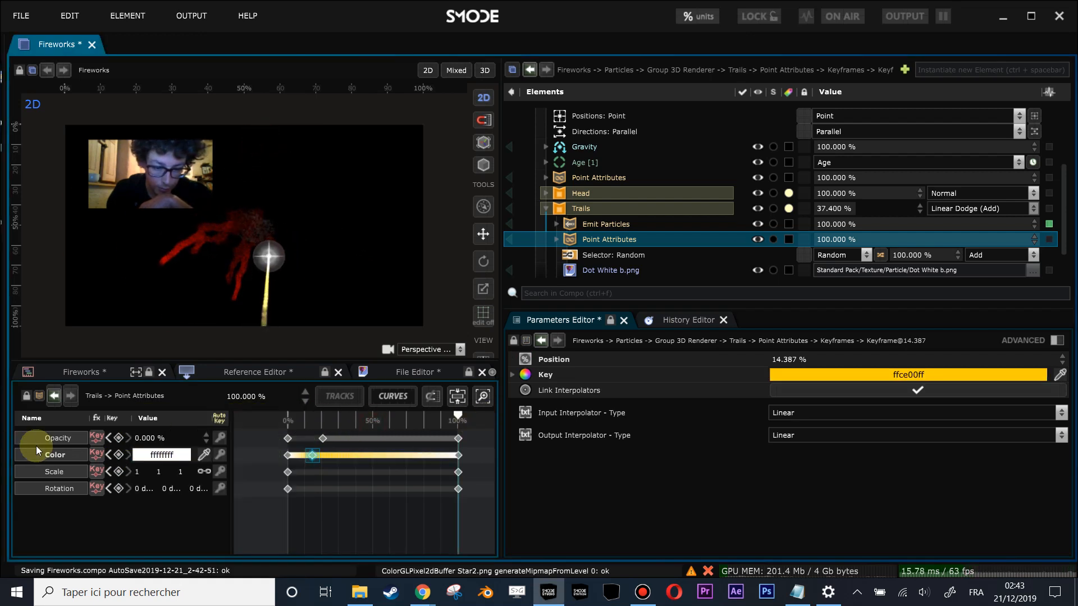
pyautogui.click(162, 456)
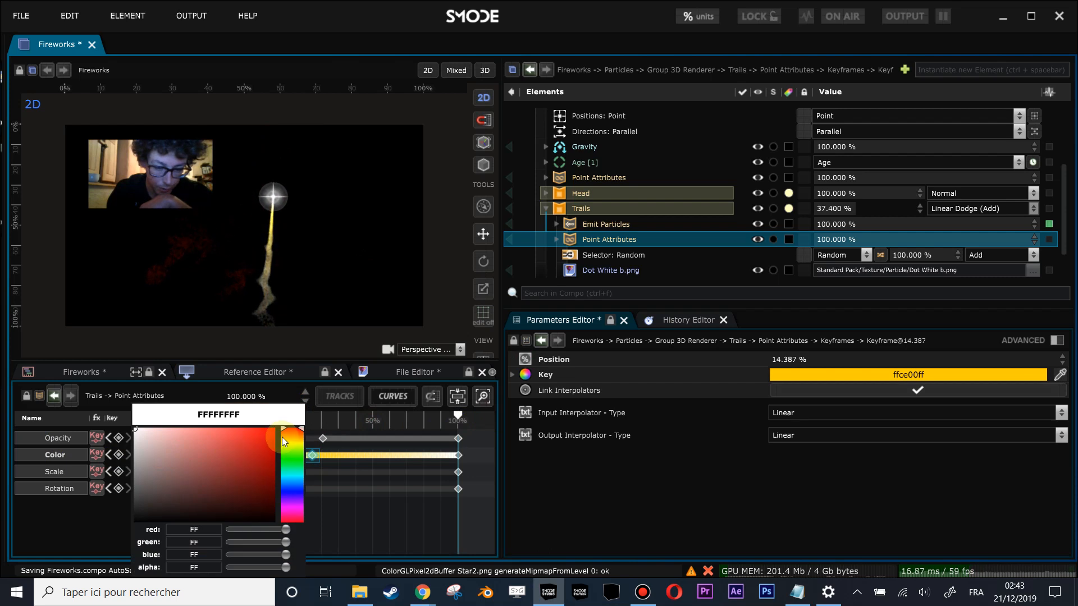
pyautogui.click(261, 436)
pyautogui.moveTo(278, 427); pyautogui.dragTo(297, 409)
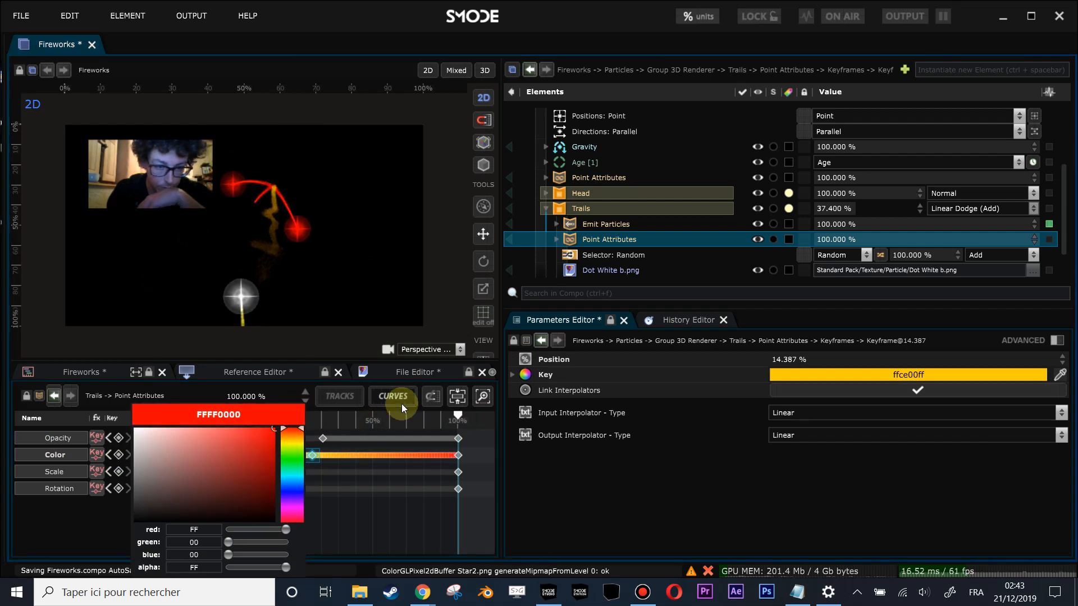
# Try lowering the alpha of the Colorize in Age's Emit Particle Action to 54, and disable that Colorize
pyautogui.click(546, 162)
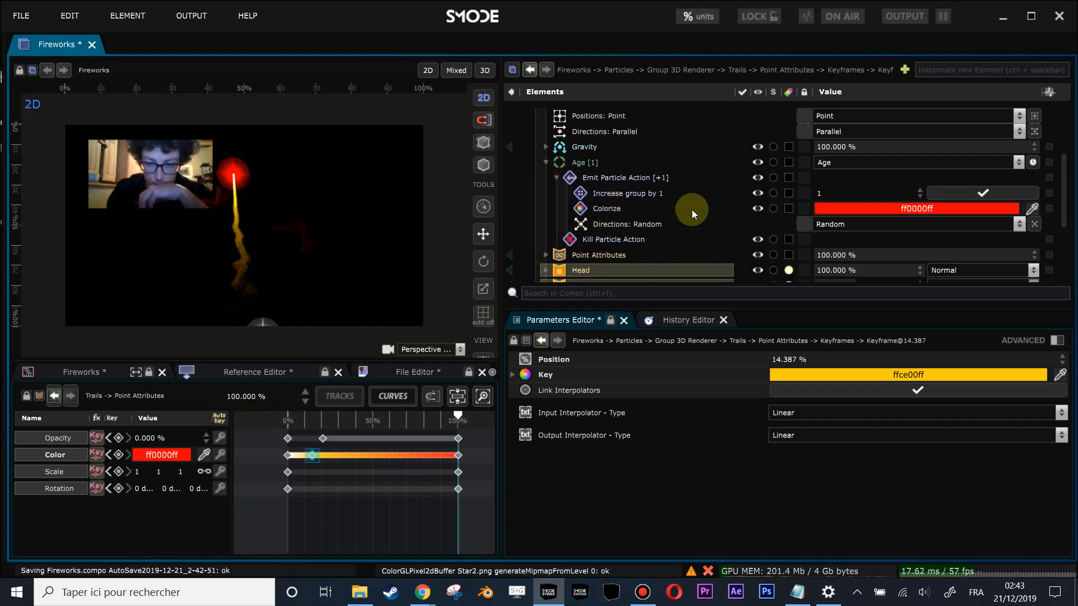
pyautogui.click(597, 209)
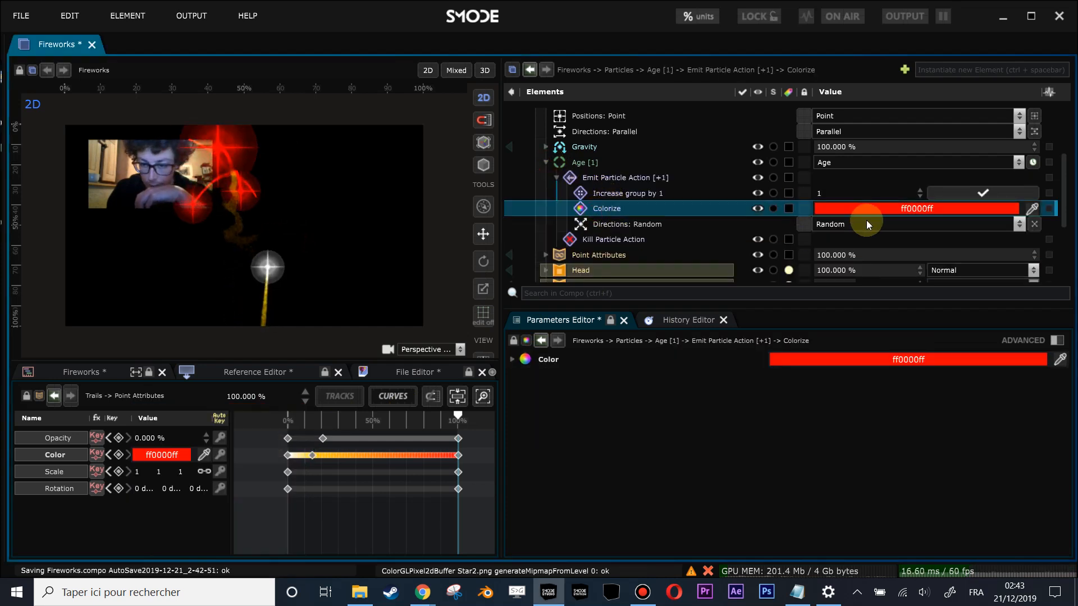
pyautogui.click(853, 209)
pyautogui.click(931, 367)
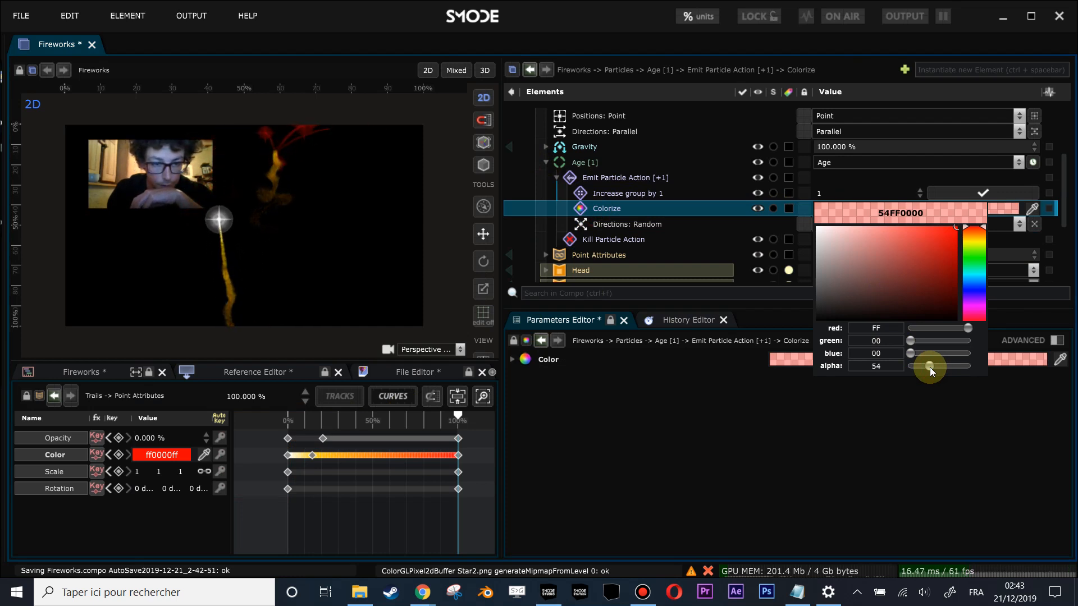
pyautogui.click(629, 215)
pyautogui.scroll(-1, 628, 215)
pyautogui.press('d')
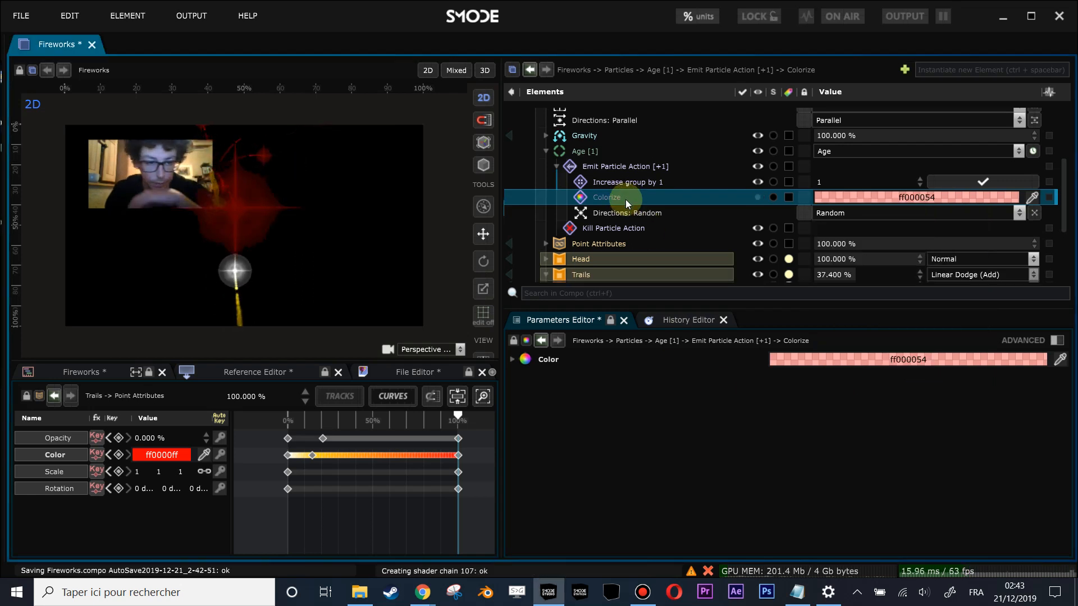
pyautogui.click(556, 169)
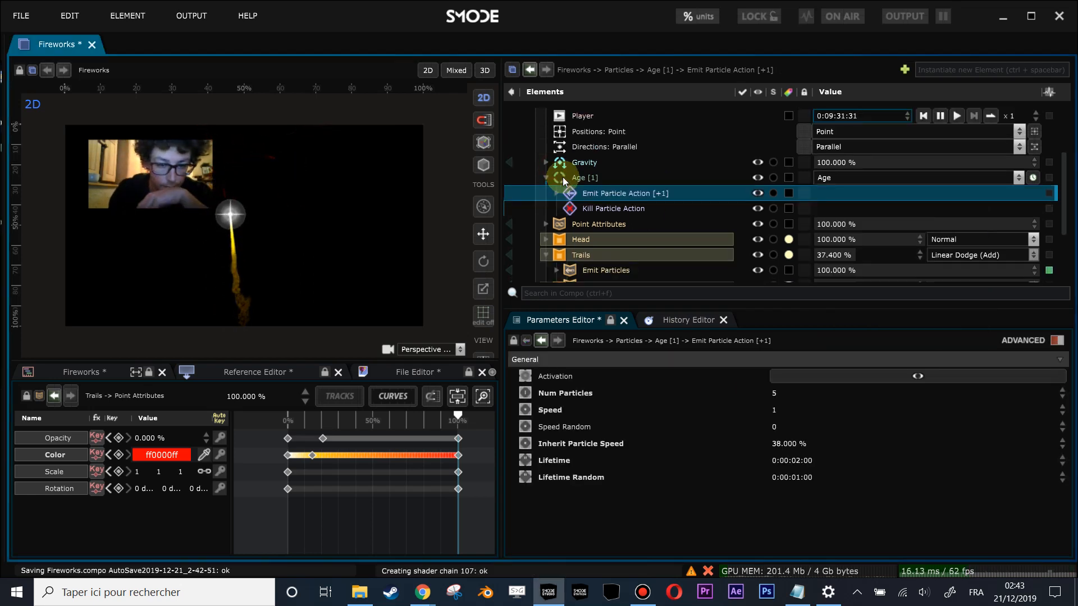
pyautogui.click(547, 179)
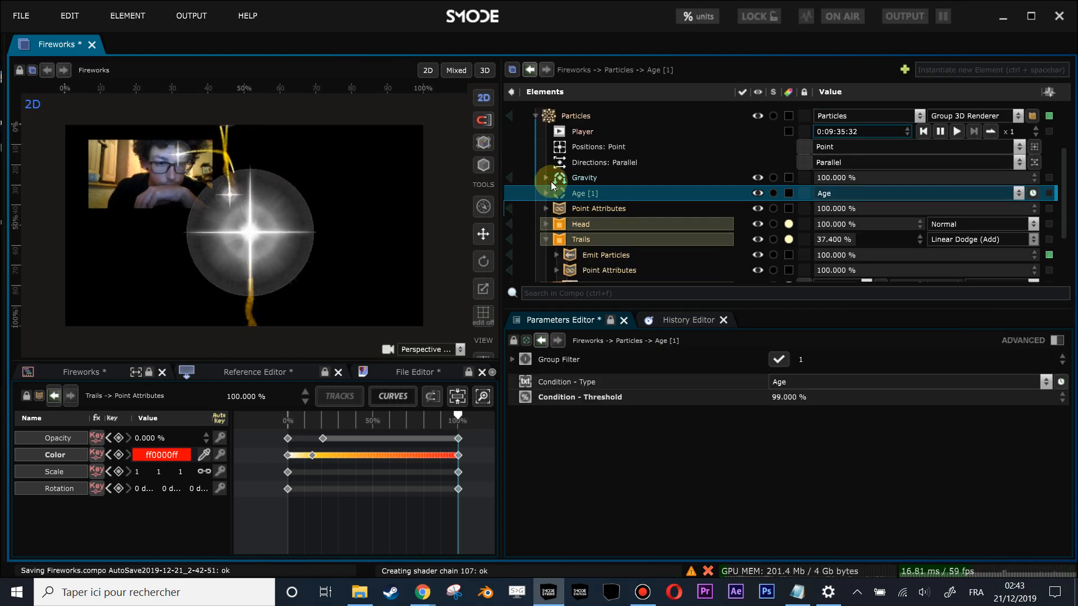
# Add a Colorize attribute modifier to the Particles and set its color to red (ff0000ff)
pyautogui.click(546, 241)
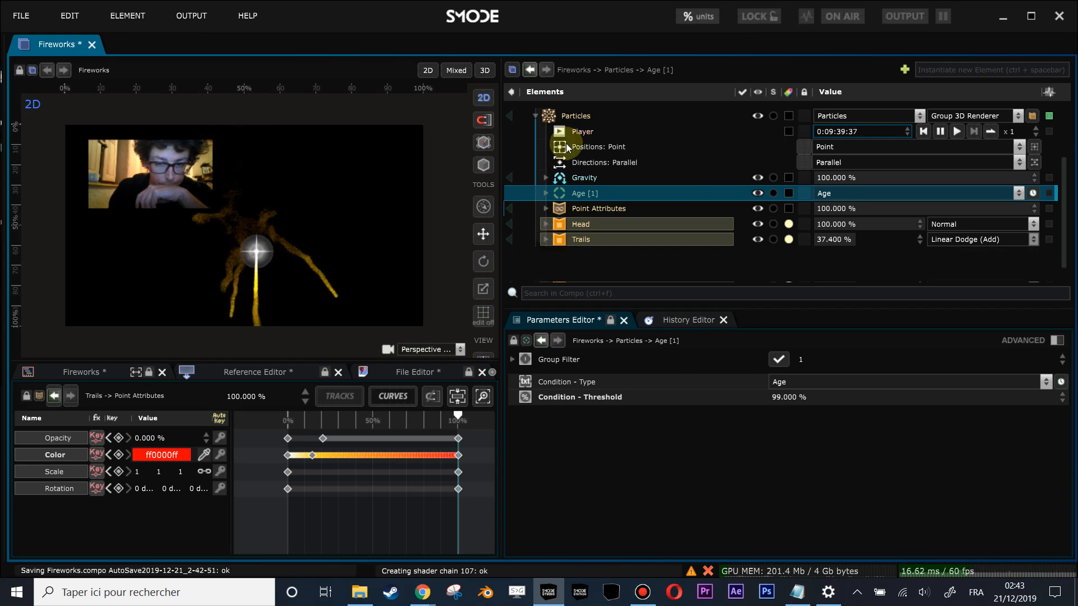
pyautogui.rightClick(564, 115)
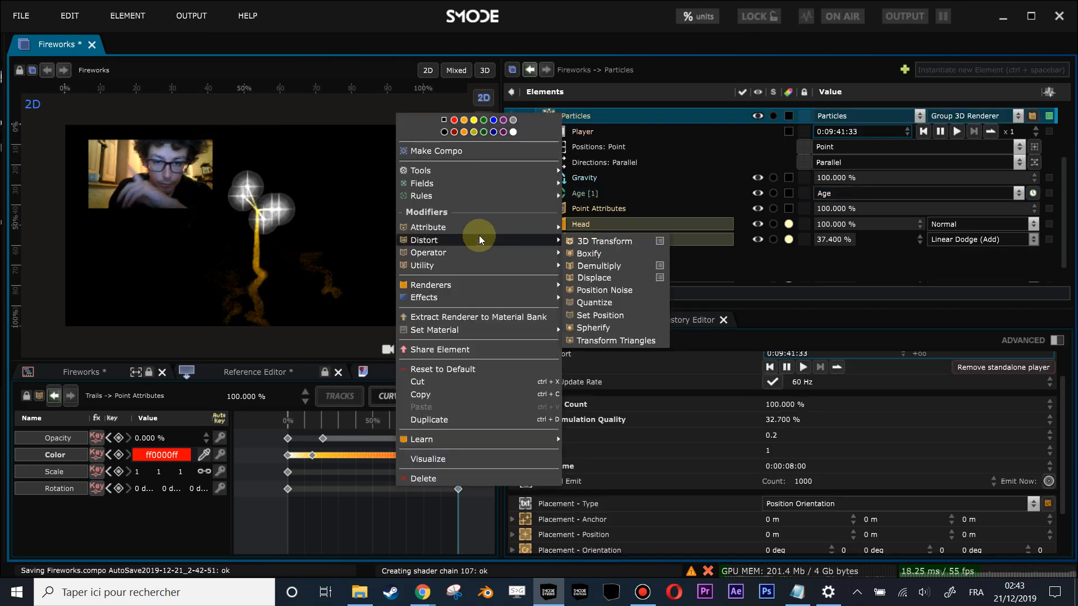
pyautogui.moveTo(500, 228)
pyautogui.click(614, 230)
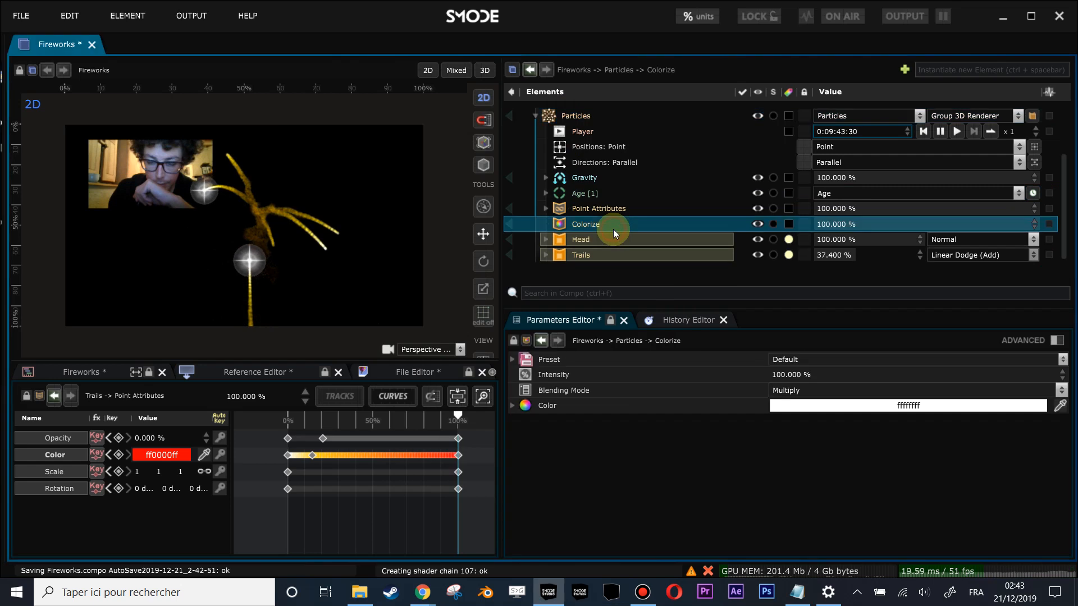
pyautogui.click(895, 405)
pyautogui.moveTo(900, 445); pyautogui.dragTo(915, 414)
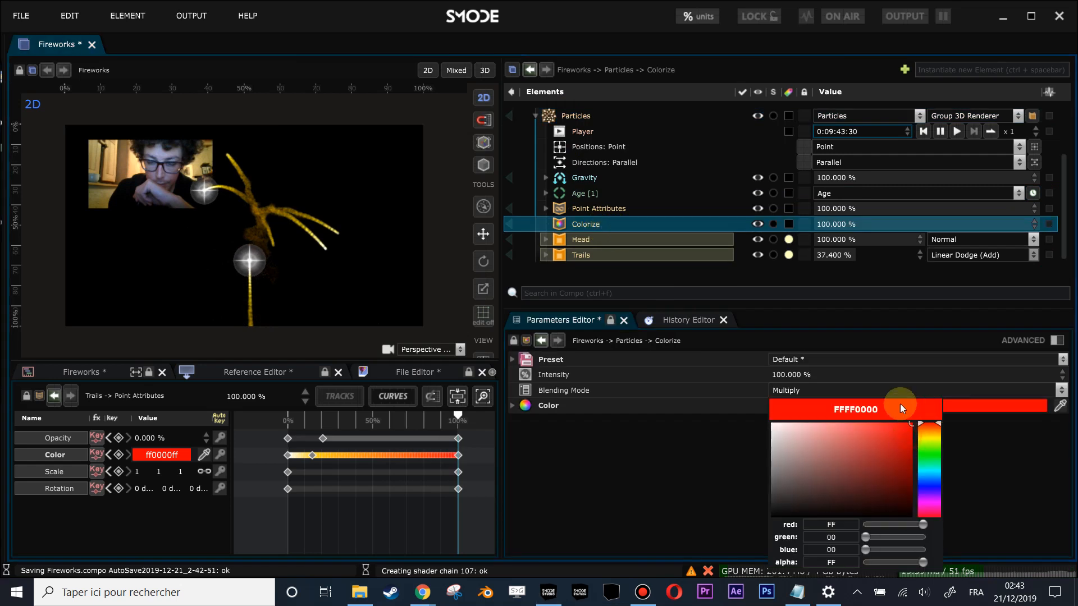
# Copy the Group 3d Mask from Gravity into the new Colorize modifier
pyautogui.rightClick(566, 223)
pyautogui.click(545, 178)
pyautogui.click(579, 197)
pyautogui.moveTo(580, 198); pyautogui.dragTo(578, 234)
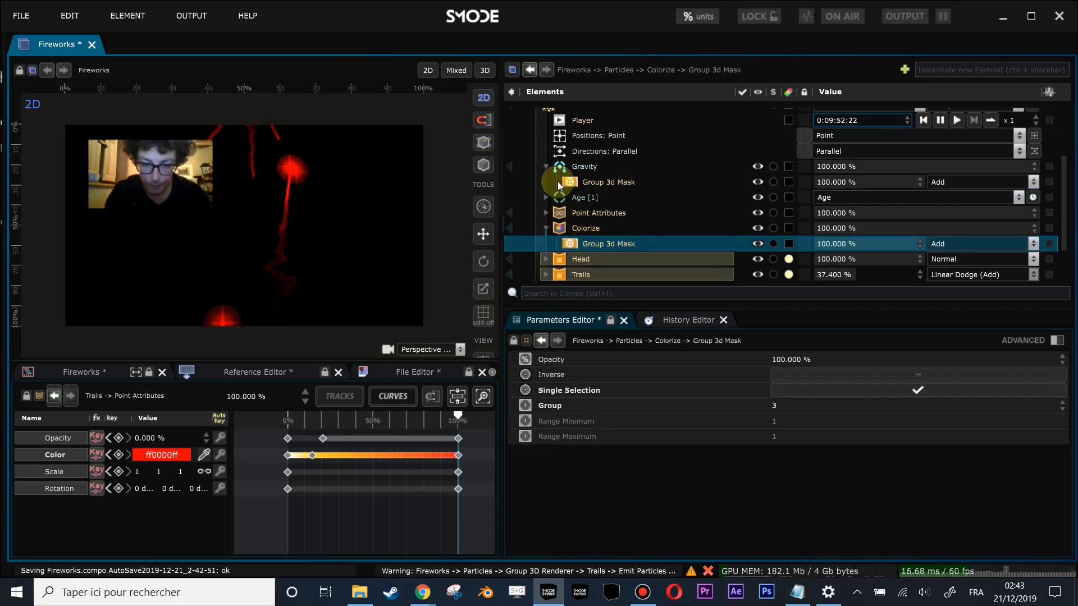
pyautogui.click(546, 167)
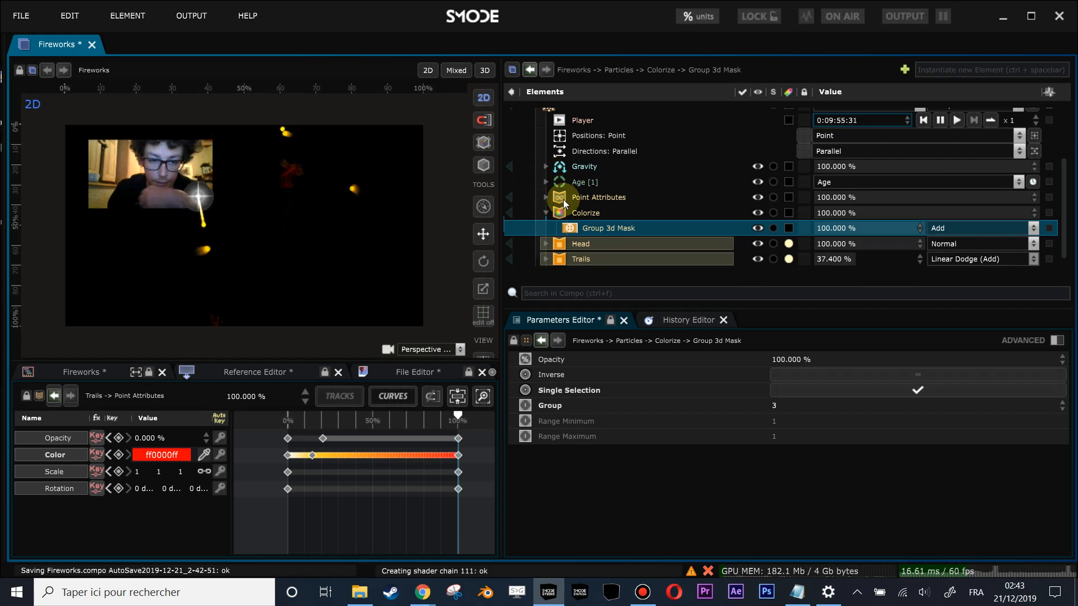
# Re-enable the Colorize in Age's Emit Particle Action and set its color to fully opaque red (ff0000ff)
pyautogui.click(577, 213)
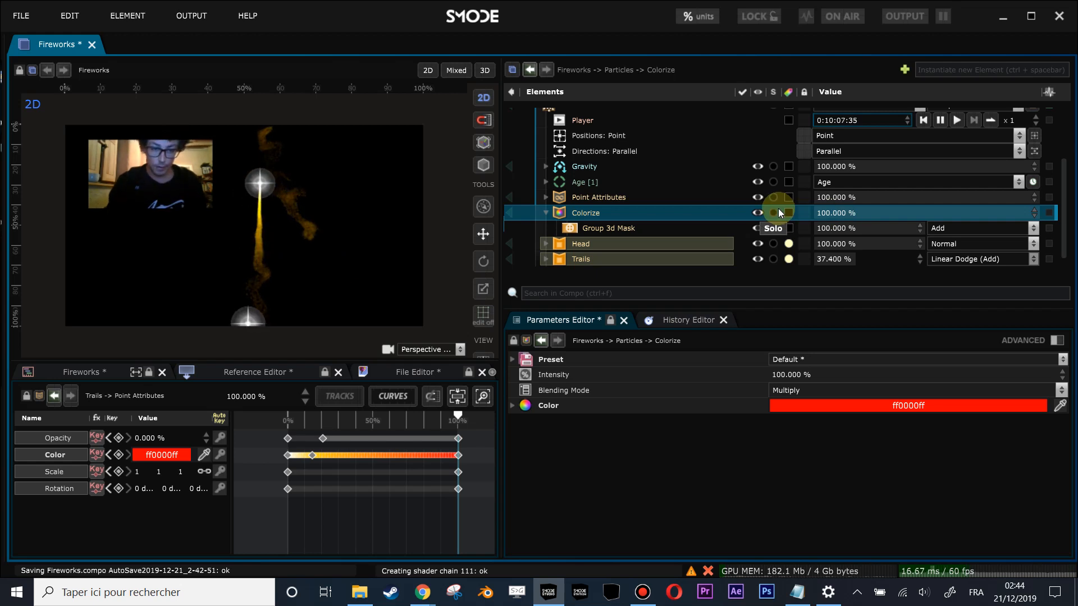
pyautogui.click(599, 184)
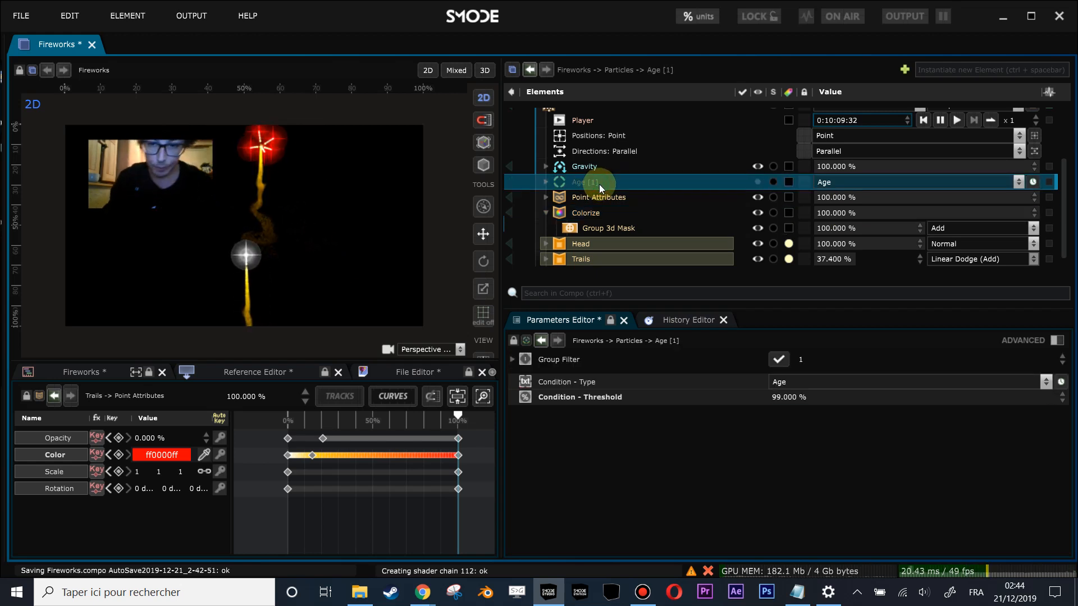
pyautogui.click(545, 182)
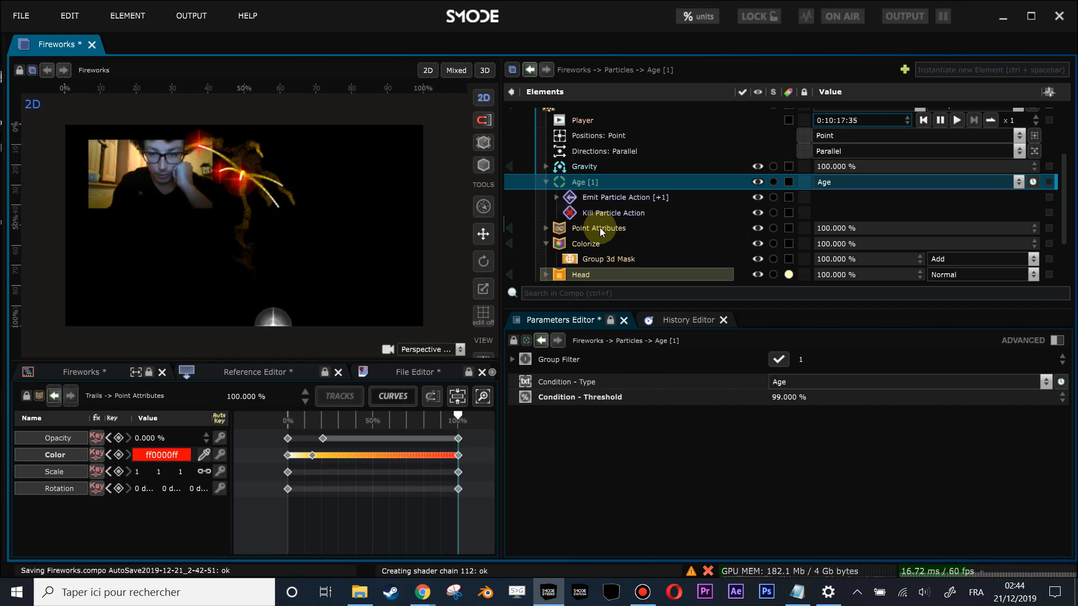
pyautogui.click(569, 194)
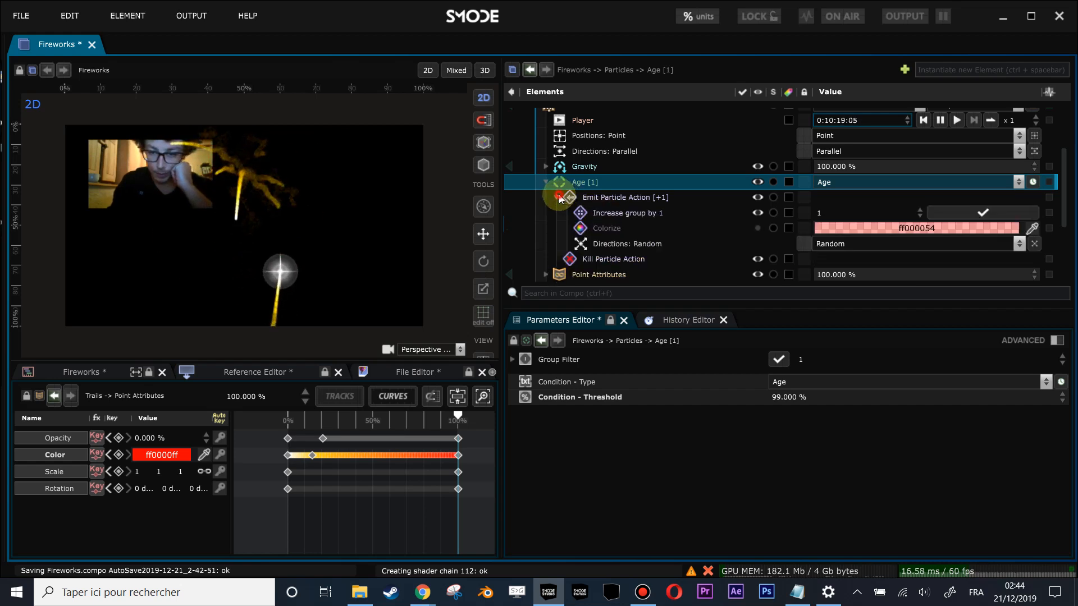
pyautogui.click(757, 228)
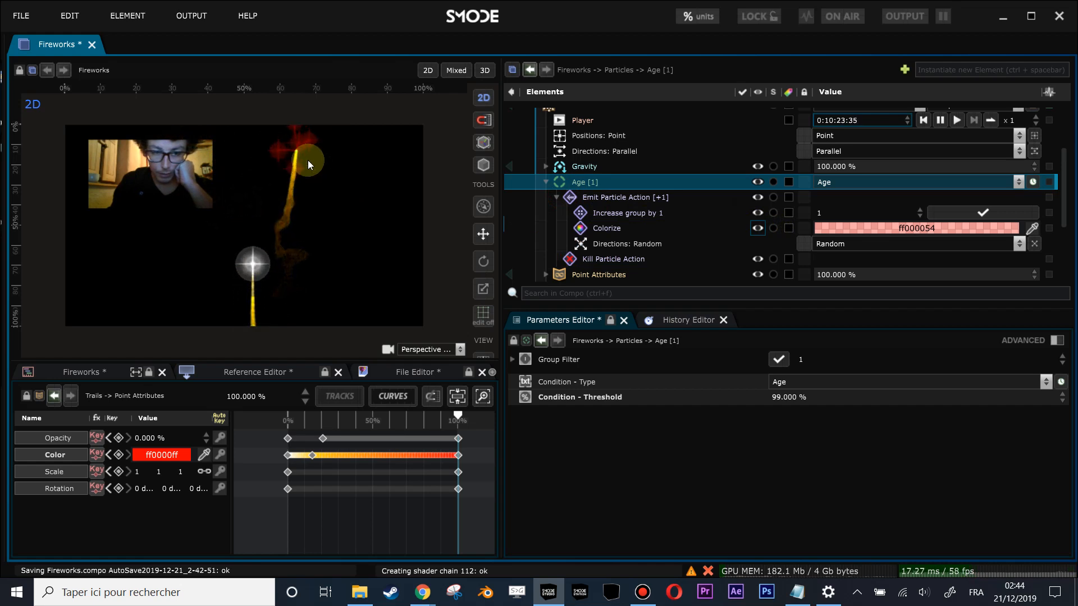
pyautogui.click(848, 231)
pyautogui.moveTo(950, 388); pyautogui.dragTo(978, 386)
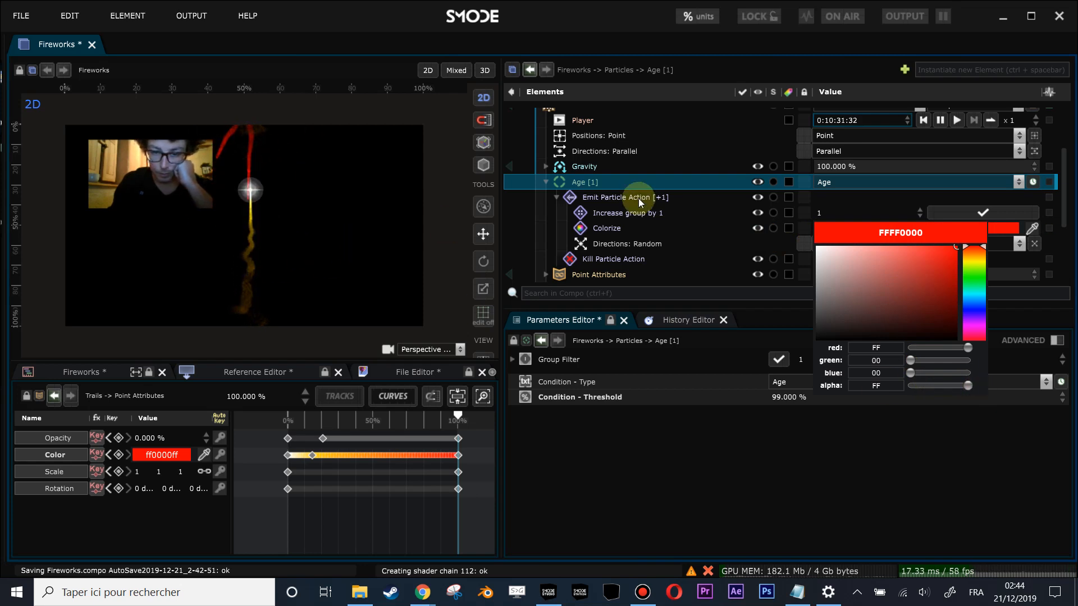
pyautogui.click(636, 226)
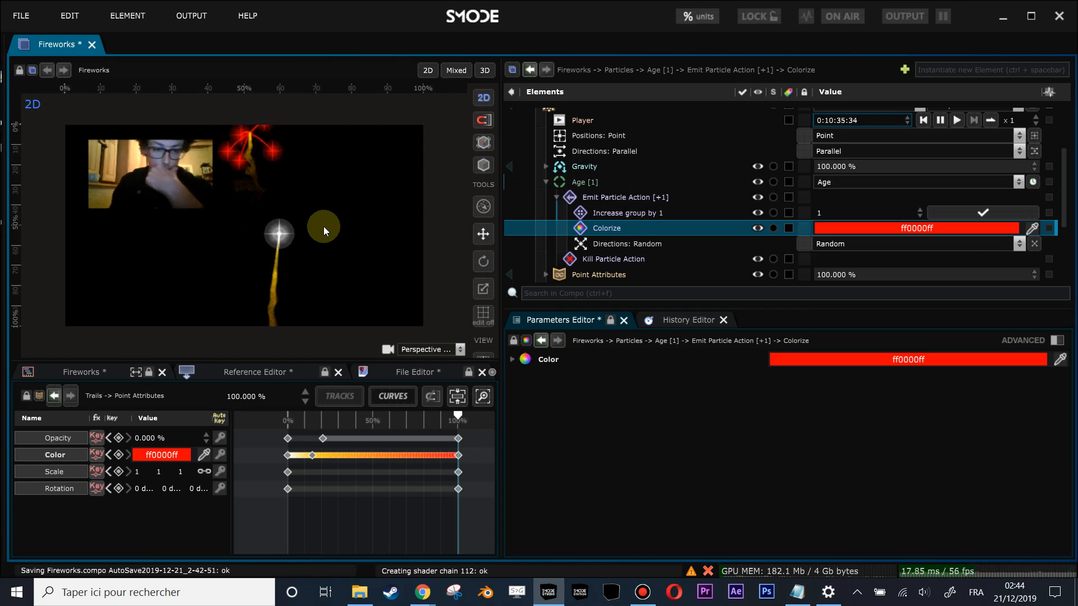
# Reduce the Head renderer's object space size to 0.5202 m in both dimensions
pyautogui.click(547, 182)
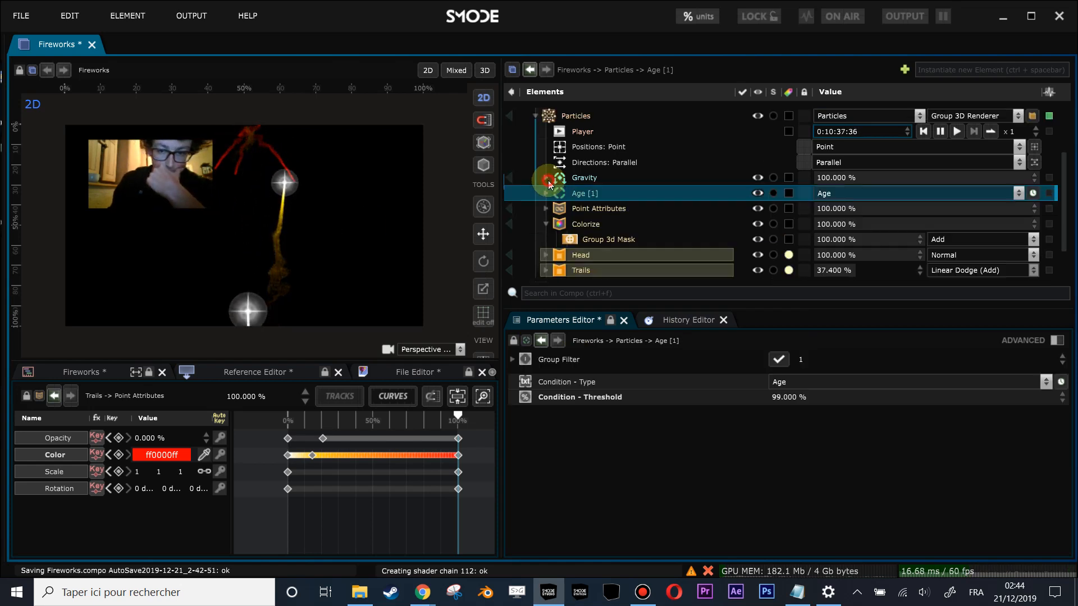
pyautogui.click(534, 114)
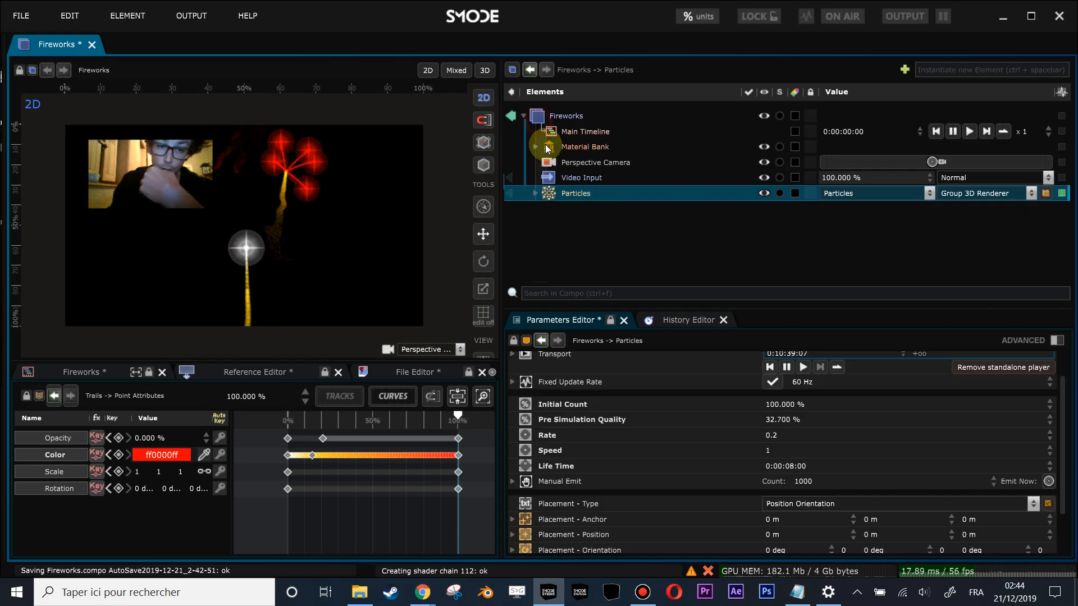
pyautogui.click(534, 193)
pyautogui.scroll(-4, 587, 269)
pyautogui.click(548, 203)
pyautogui.click(580, 216)
pyautogui.moveTo(937, 464); pyautogui.dragTo(937, 507)
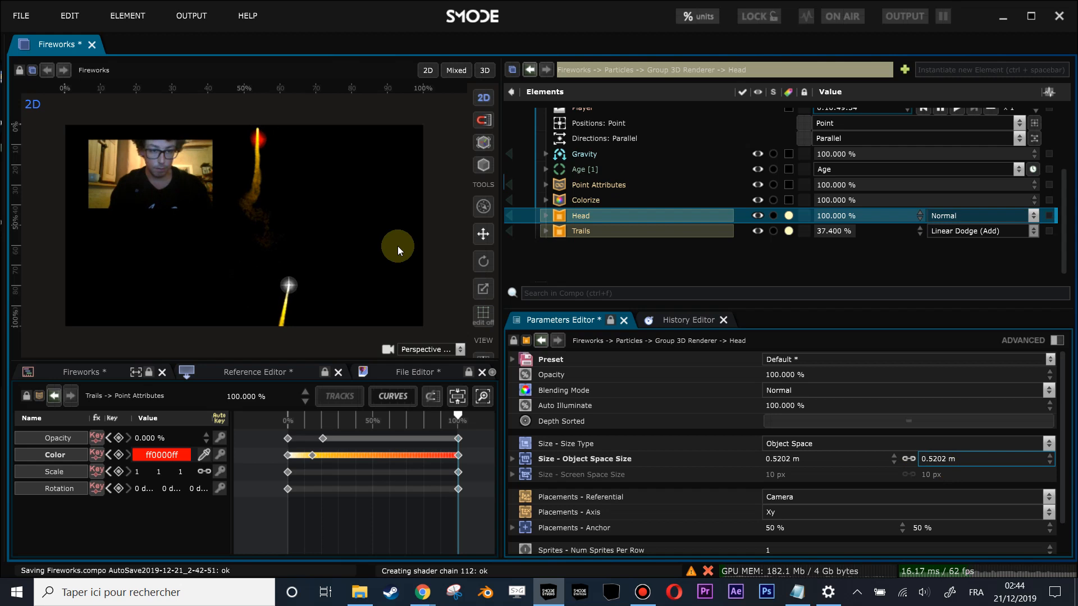
# Save the Fireworks composition and collapse the Particles element
pyautogui.scroll(-1, 298, 224)
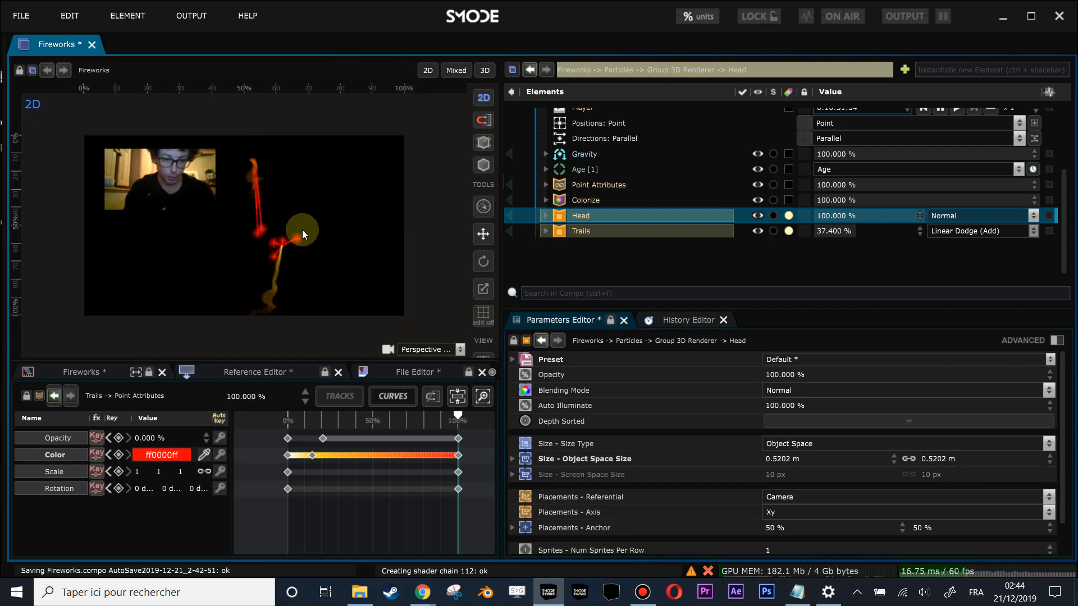
pyautogui.hotkey('ctrl', 's')
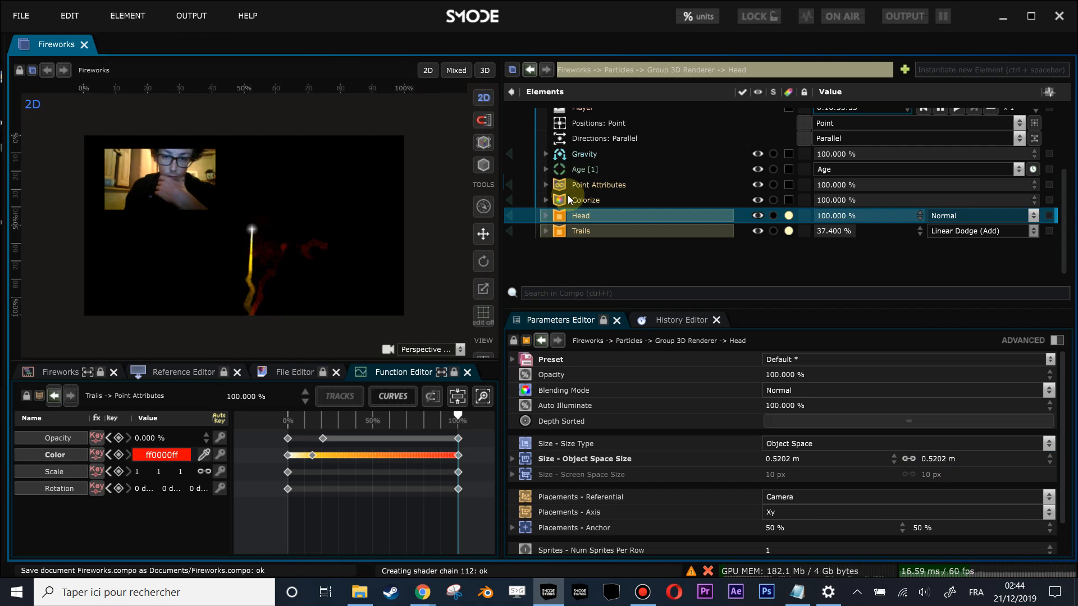
pyautogui.scroll(3, 563, 185)
pyautogui.click(536, 192)
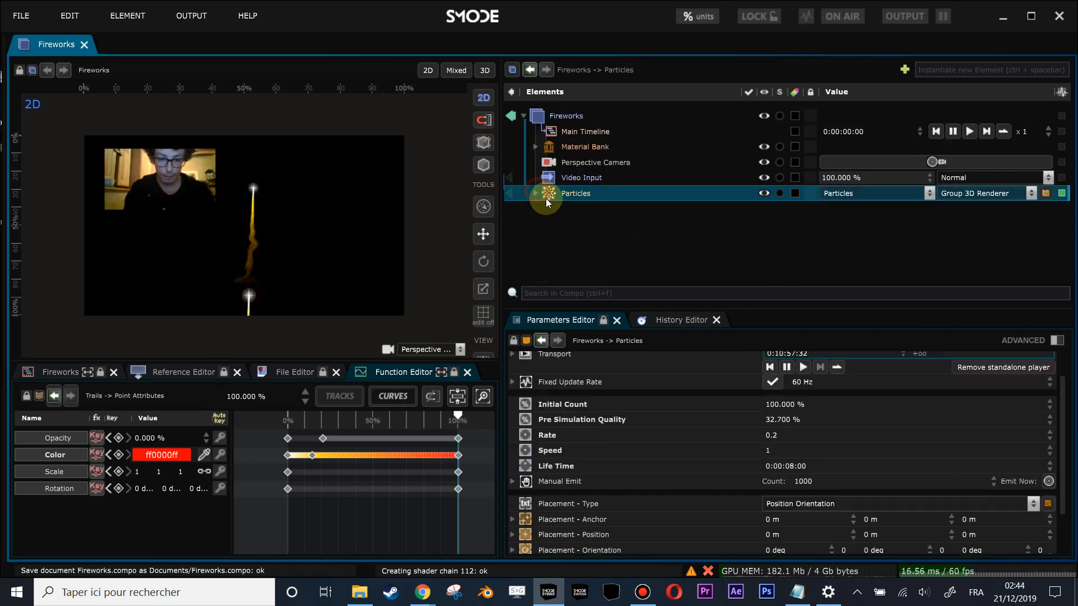
# Copy the composition's Video Input layer into the Particles' Head renderer and disable its Star2.png texture
pyautogui.click(550, 176)
pyautogui.click(536, 194)
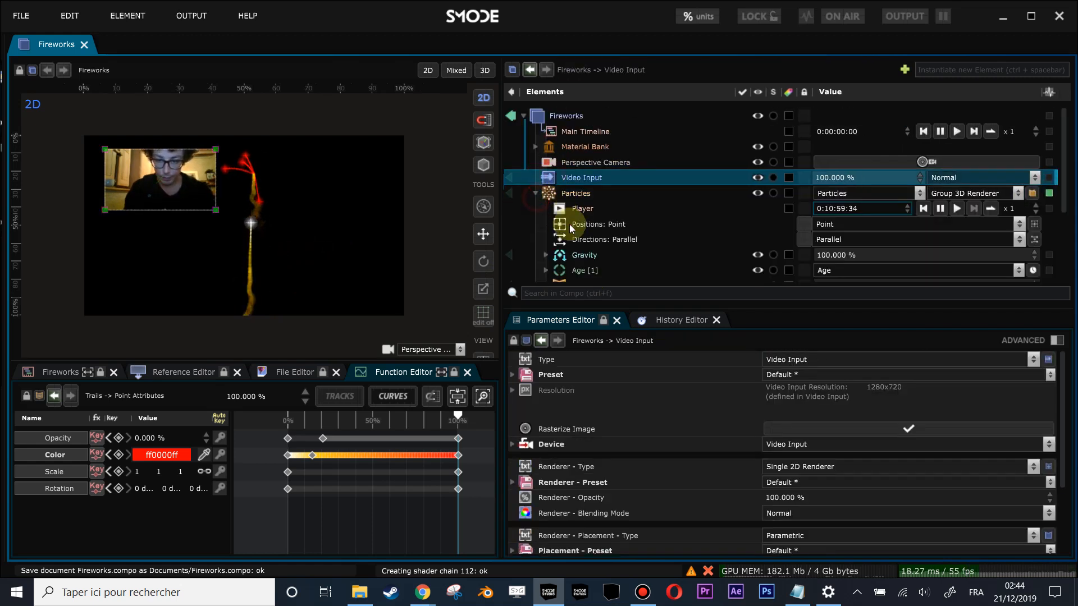
pyautogui.scroll(-1, 571, 225)
pyautogui.scroll(-1, 570, 224)
pyautogui.click(544, 216)
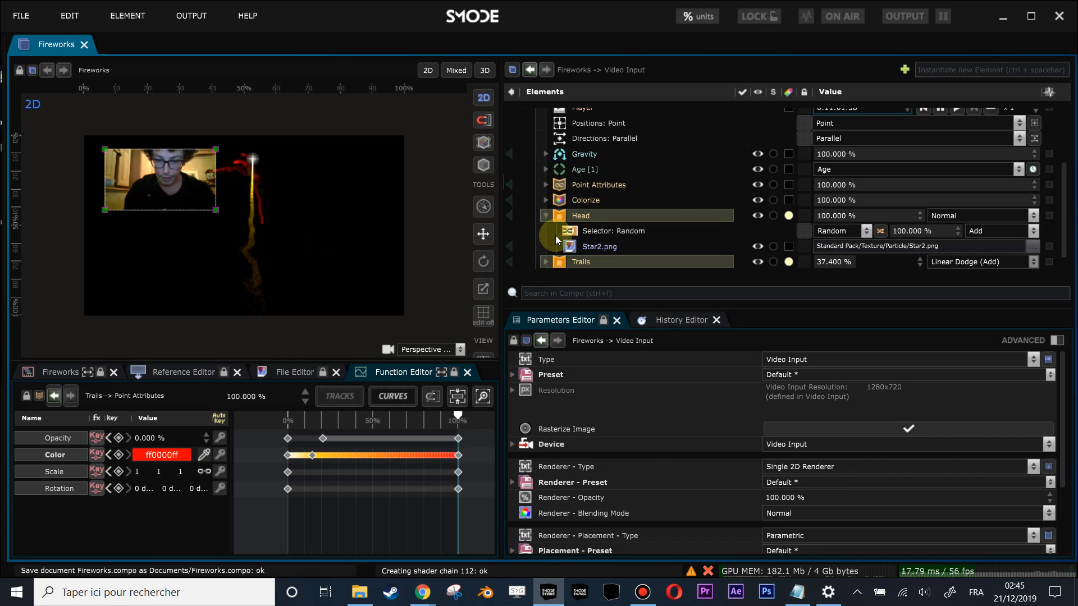
pyautogui.scroll(1, 587, 216)
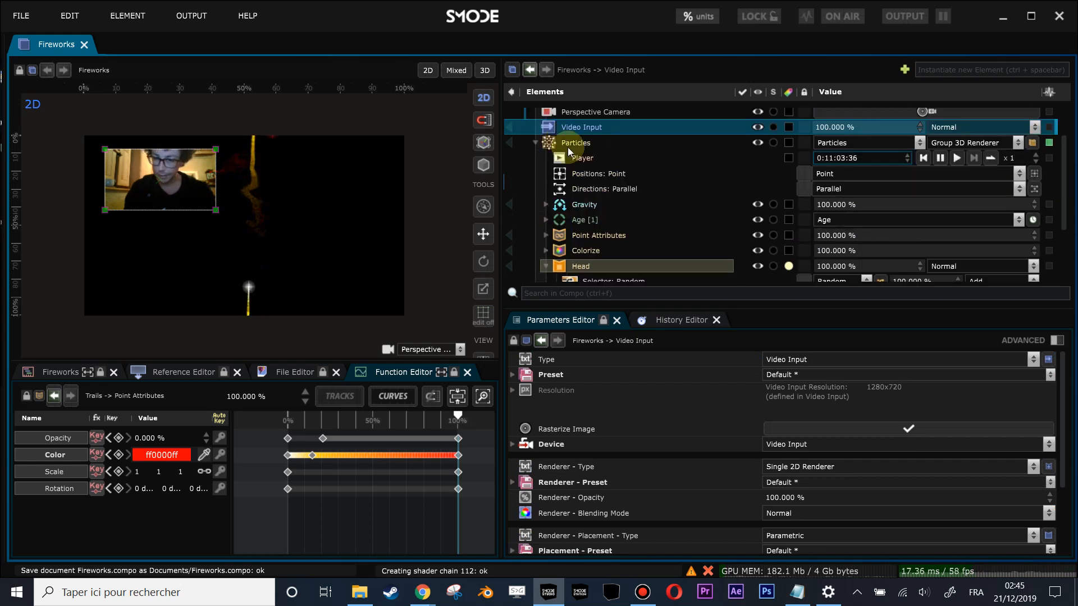
pyautogui.moveTo(649, 307); pyautogui.dragTo(649, 345)
pyautogui.moveTo(544, 128); pyautogui.dragTo(580, 287)
pyautogui.moveTo(578, 128); pyautogui.dragTo(595, 292)
pyautogui.click(577, 297)
# Unlink the Head renderer's object space dimensions and enlarge its size to 4.4397 m by 2.9402 m
pyautogui.click(579, 252)
pyautogui.moveTo(939, 497); pyautogui.dragTo(939, 449)
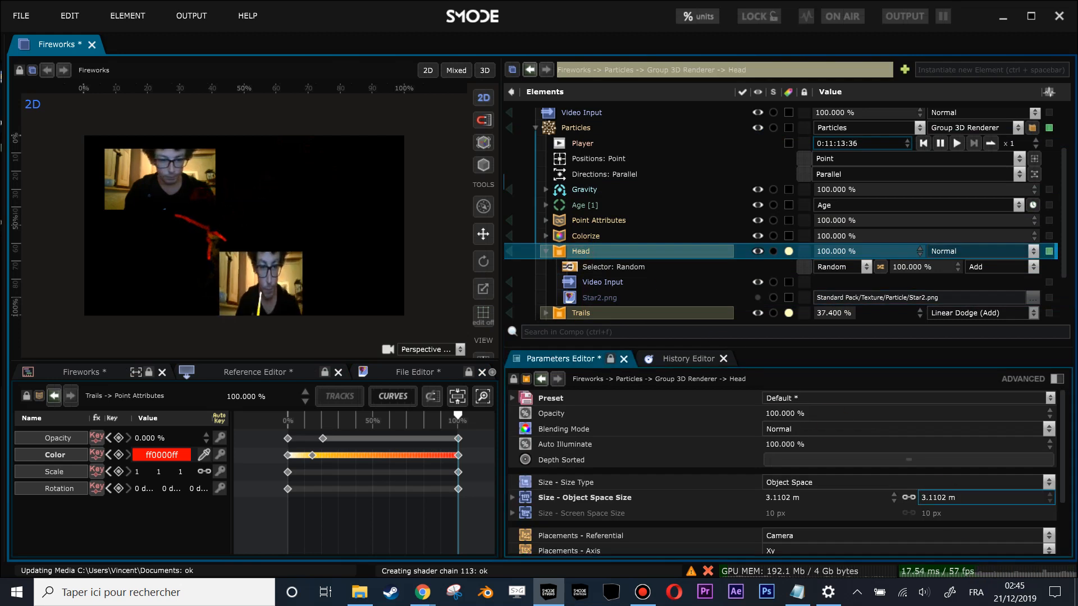
pyautogui.click(909, 498)
pyautogui.moveTo(810, 498); pyautogui.dragTo(811, 487)
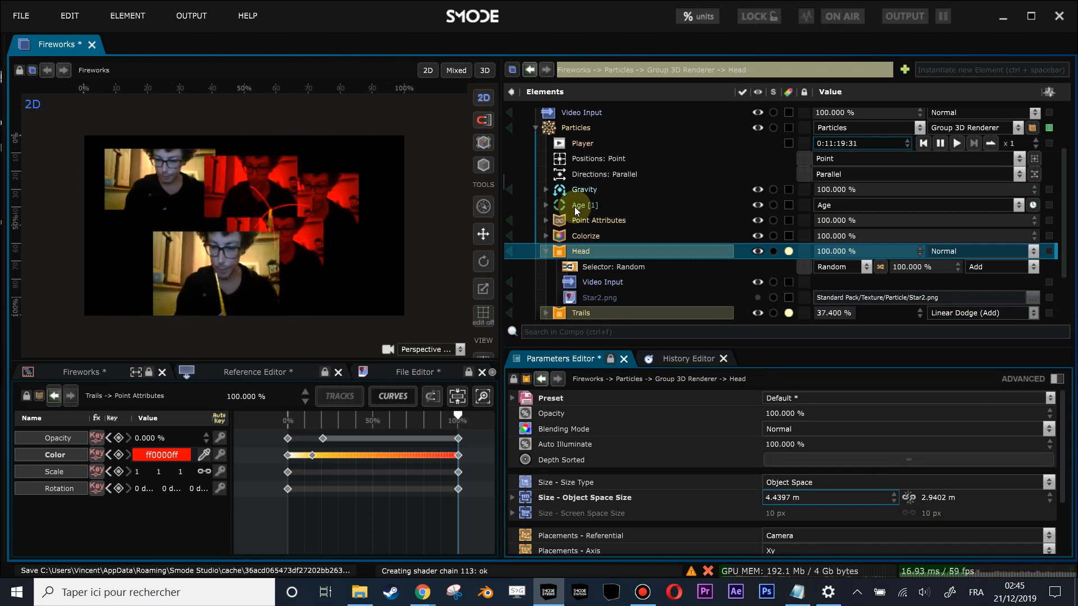
# Add a Circle Mask to Head's Video Input, scaled to 38.8125 % by 69 % and positioned at 58 %, 25 %
pyautogui.rightClick(589, 282)
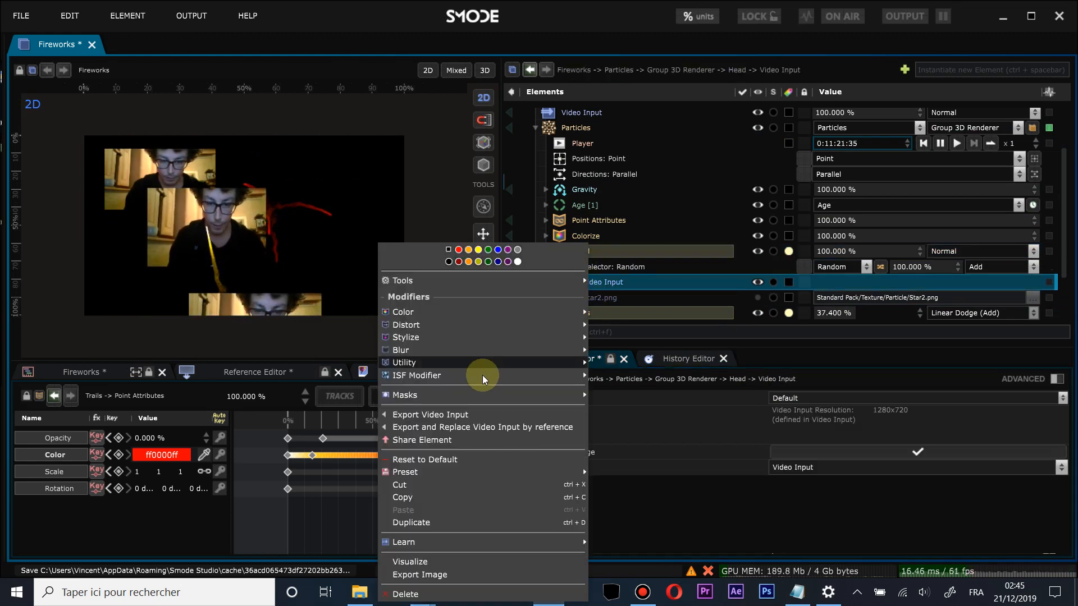
pyautogui.moveTo(466, 394)
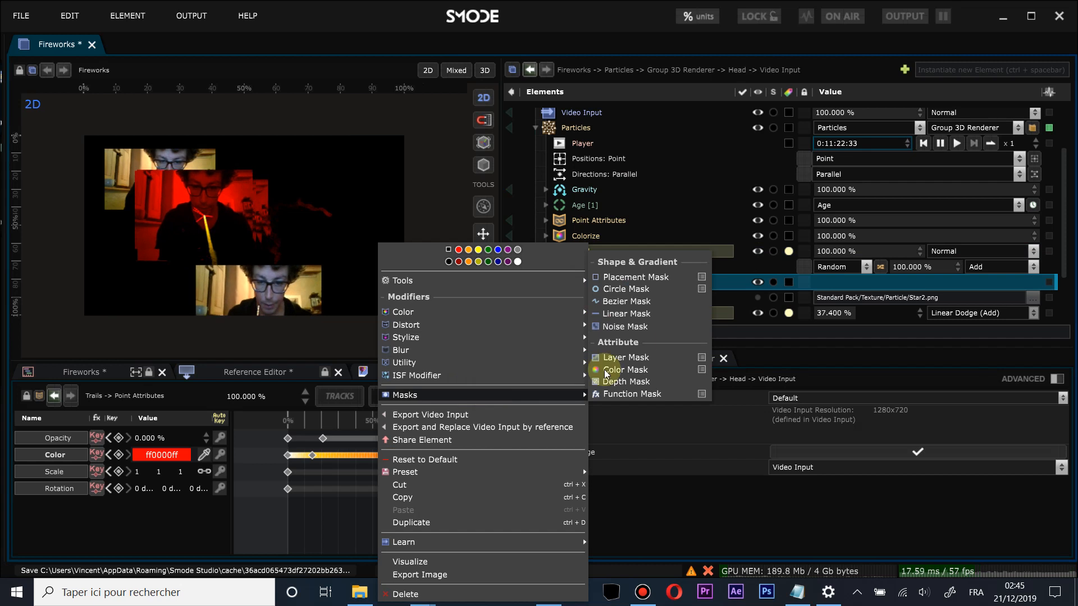
pyautogui.click(626, 289)
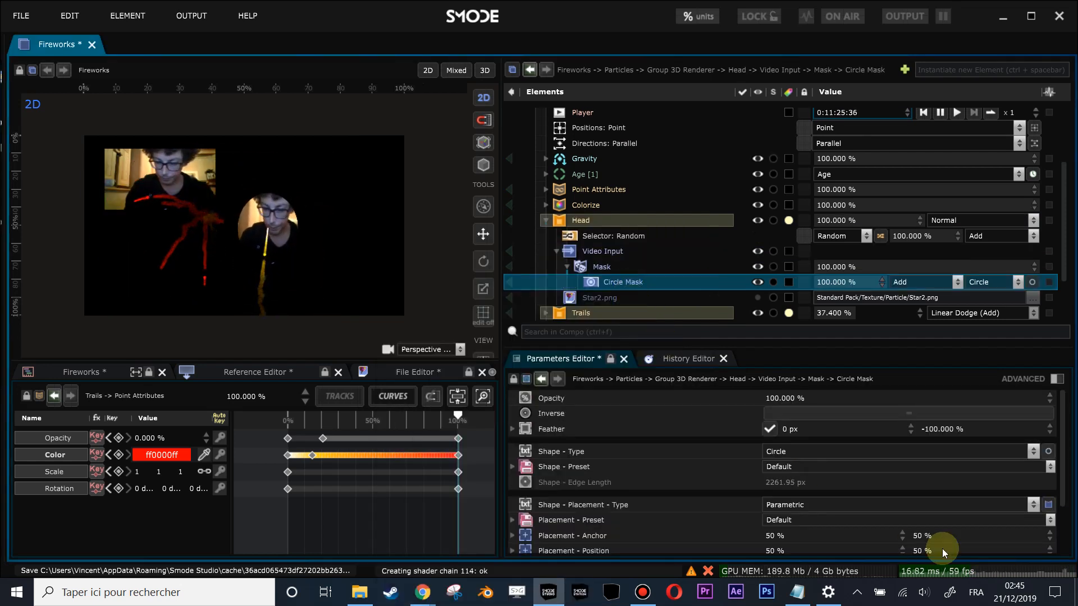
pyautogui.scroll(-3, 941, 537)
pyautogui.moveTo(963, 500); pyautogui.dragTo(963, 516)
pyautogui.click(927, 484)
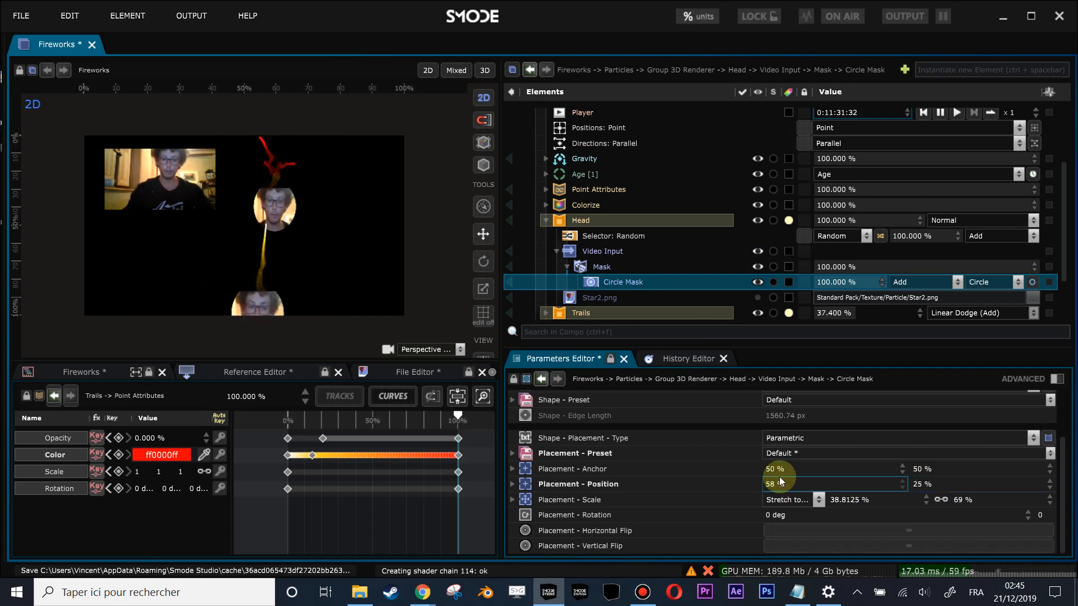
# Find the Chroma Mask.fs modifier and add it to the Video Input inside Head
pyautogui.click(609, 250)
pyautogui.rightClick(609, 250)
pyautogui.moveTo(454, 313)
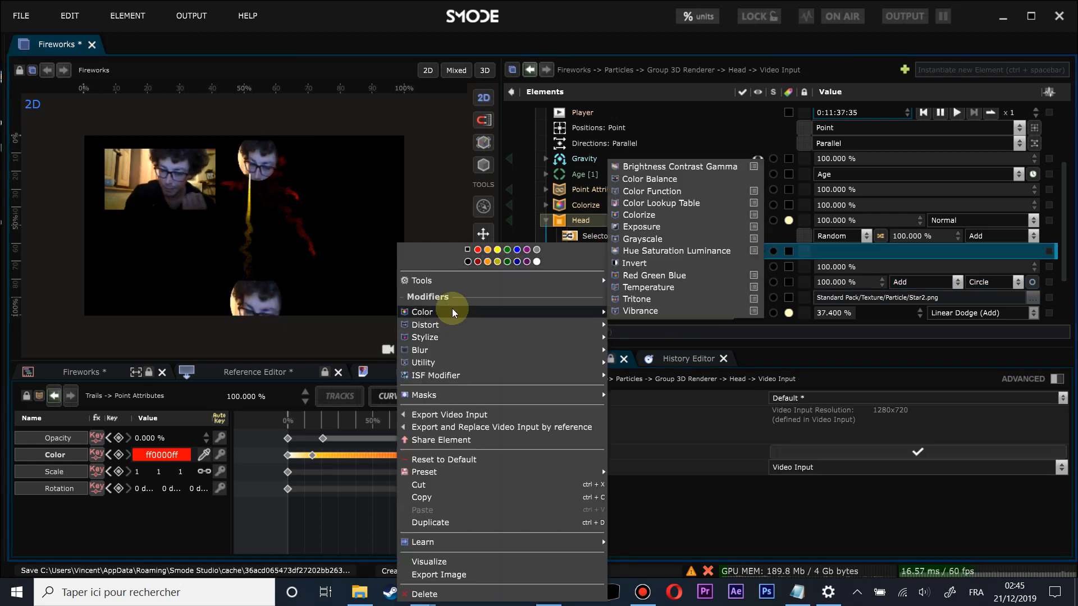
pyautogui.moveTo(412, 376)
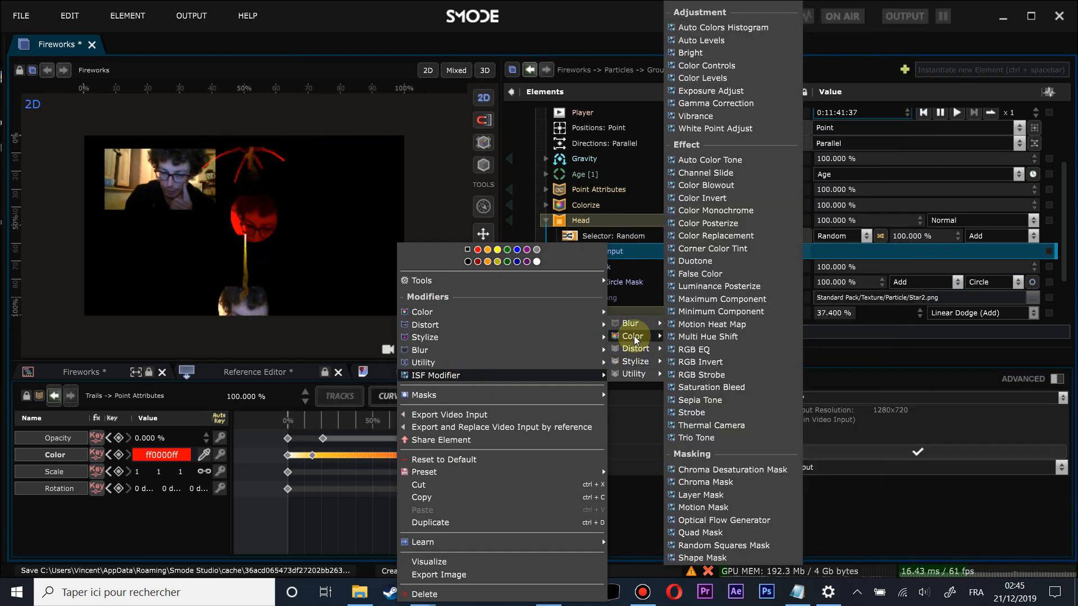
pyautogui.click(961, 70)
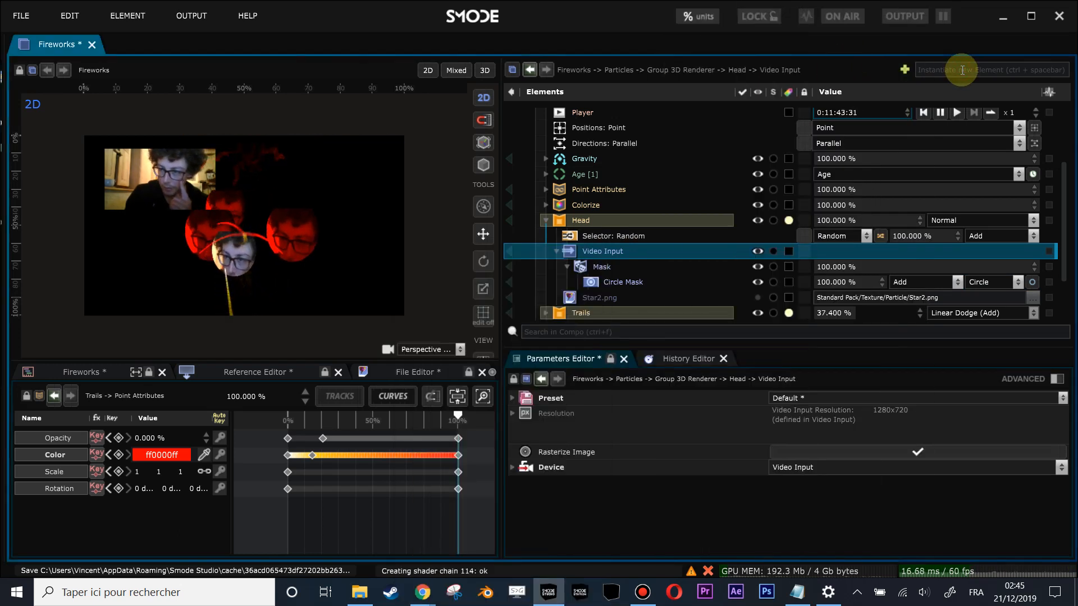
pyautogui.write('chrom')
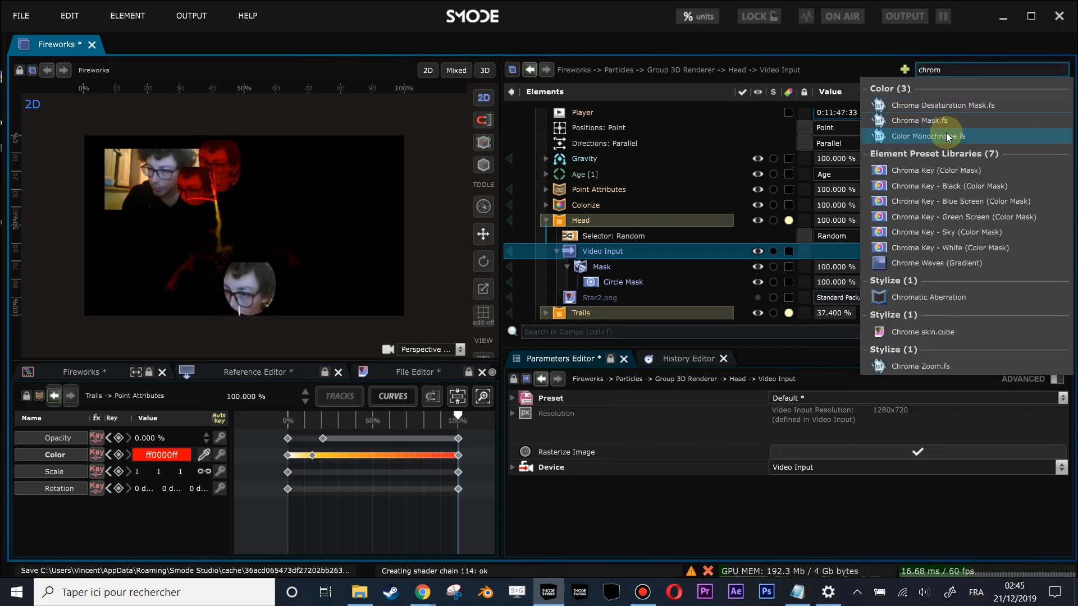
pyautogui.moveTo(934, 123); pyautogui.dragTo(643, 253)
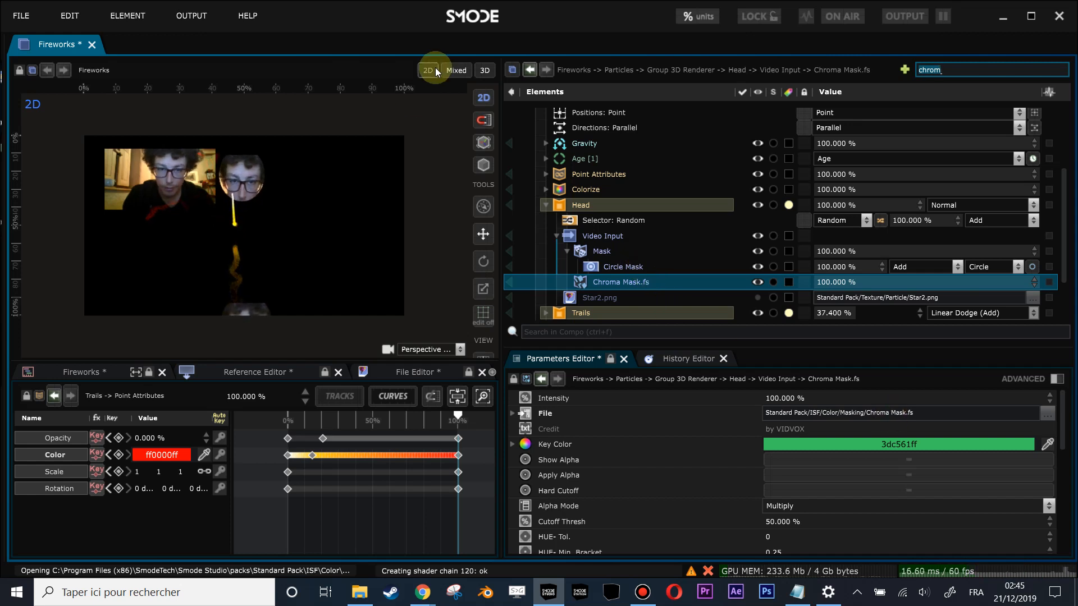
# Preview Head's Video Input alone, sample the bright background as the Chroma Mask key color (ffffc4ff), and return to the full composition view
pyautogui.click(511, 235)
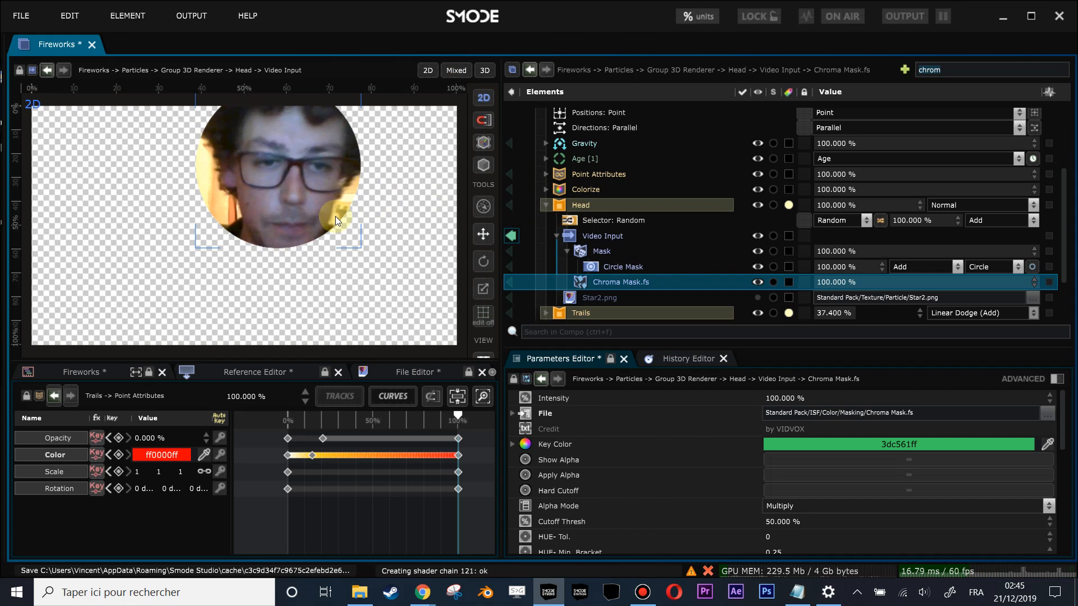
pyautogui.click(1053, 445)
pyautogui.click(206, 181)
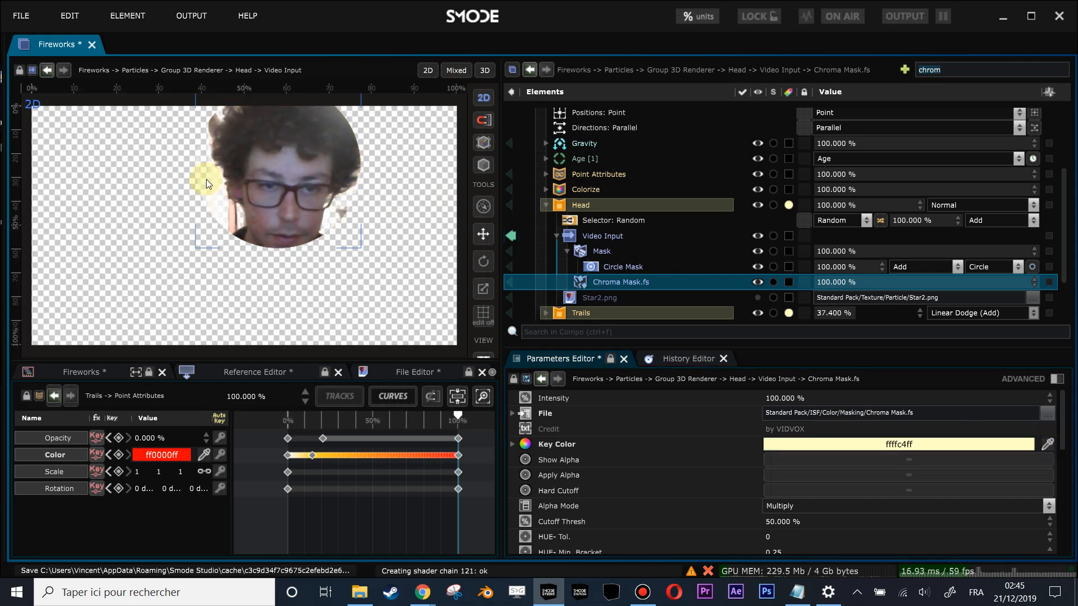
pyautogui.scroll(-1, 783, 517)
pyautogui.scroll(-2, 784, 517)
pyautogui.scroll(2, 796, 508)
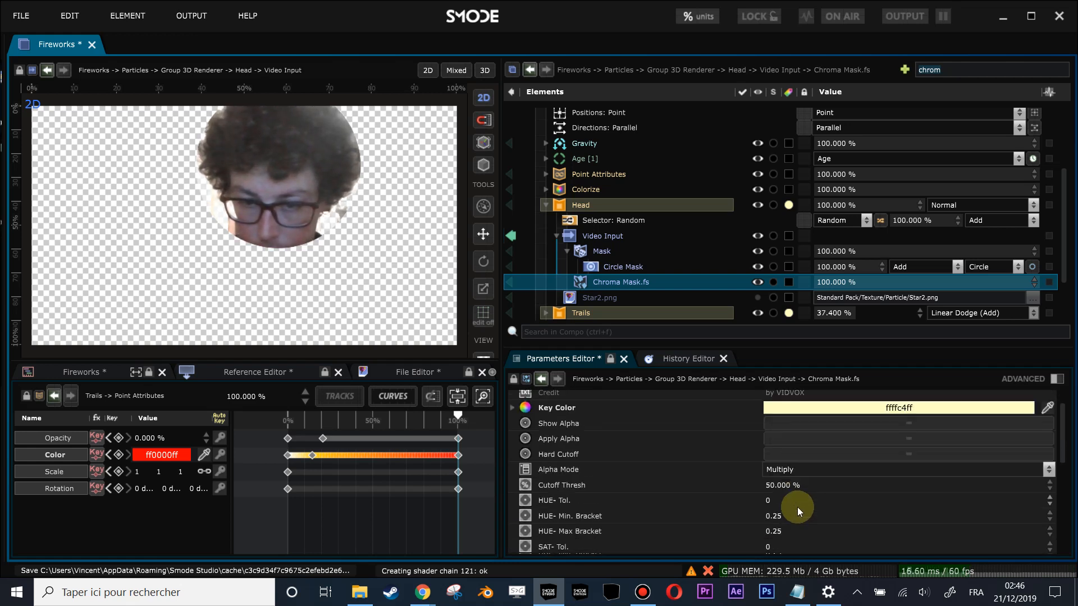
pyautogui.click(512, 238)
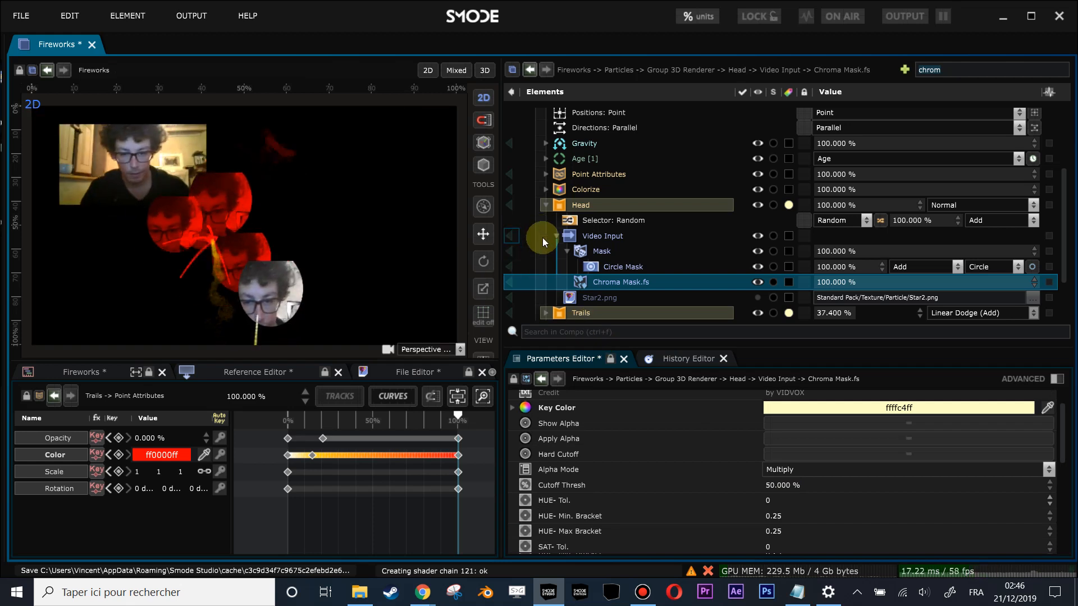
# Disable the composition's top-level Video Input layer and collapse the Head and Particles elements
pyautogui.click(557, 234)
pyautogui.click(556, 234)
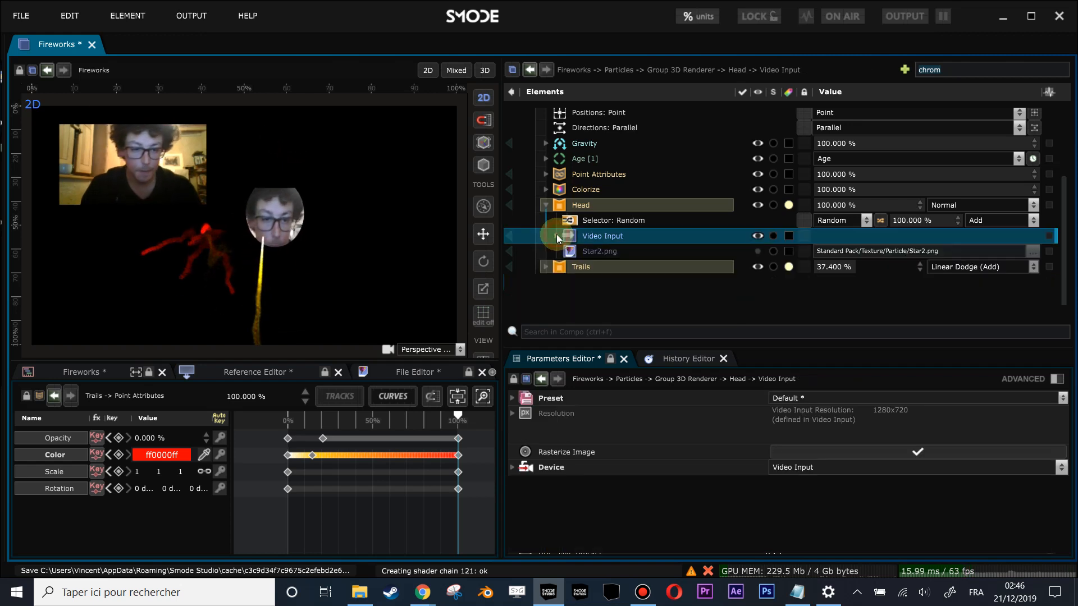
pyautogui.click(547, 206)
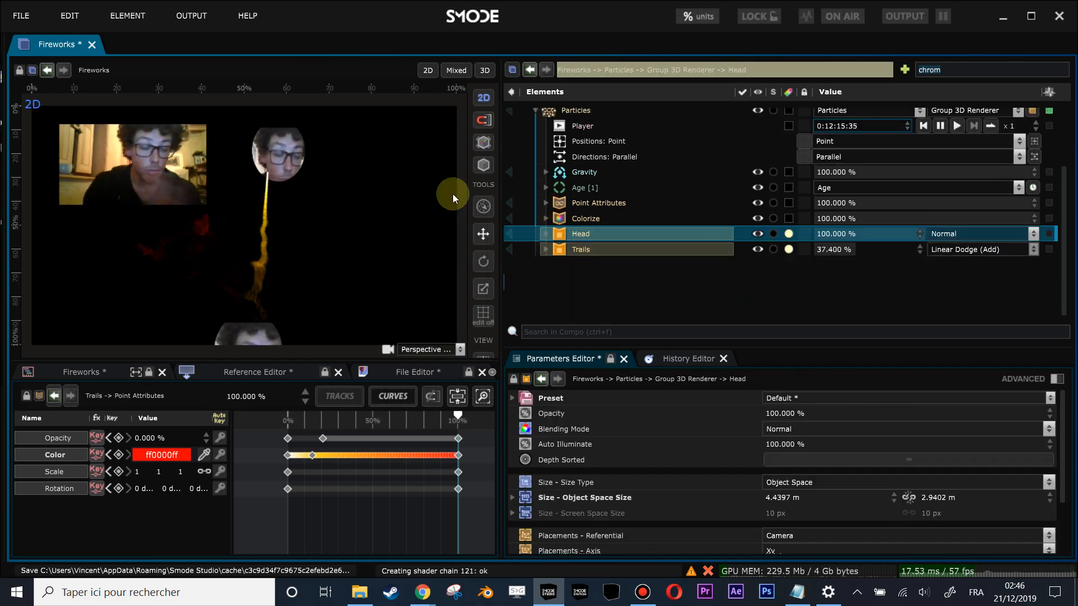
pyautogui.scroll(3, 561, 196)
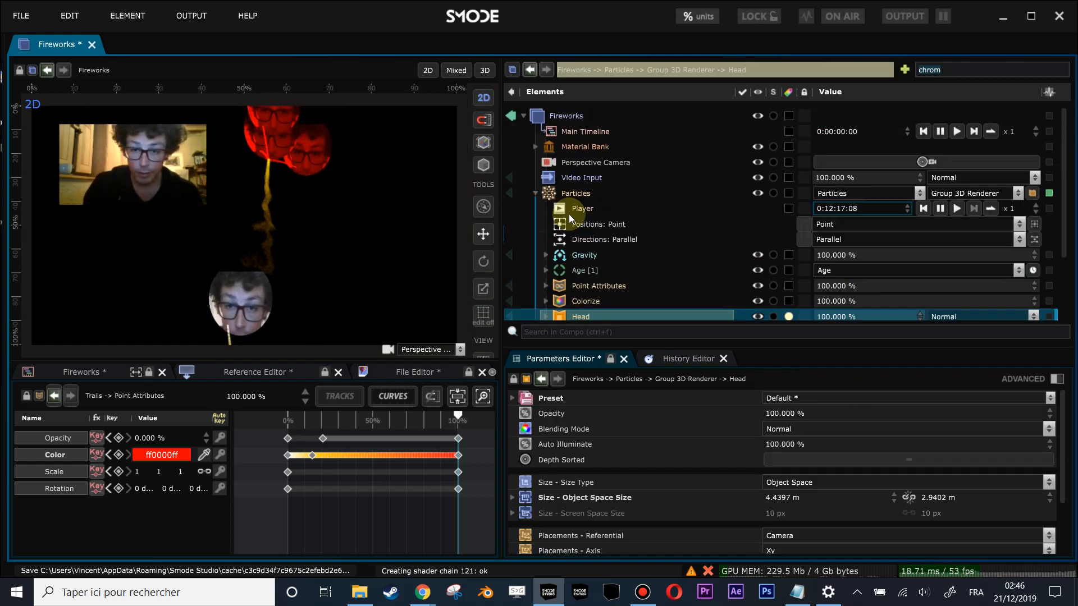
pyautogui.click(558, 180)
pyautogui.click(538, 193)
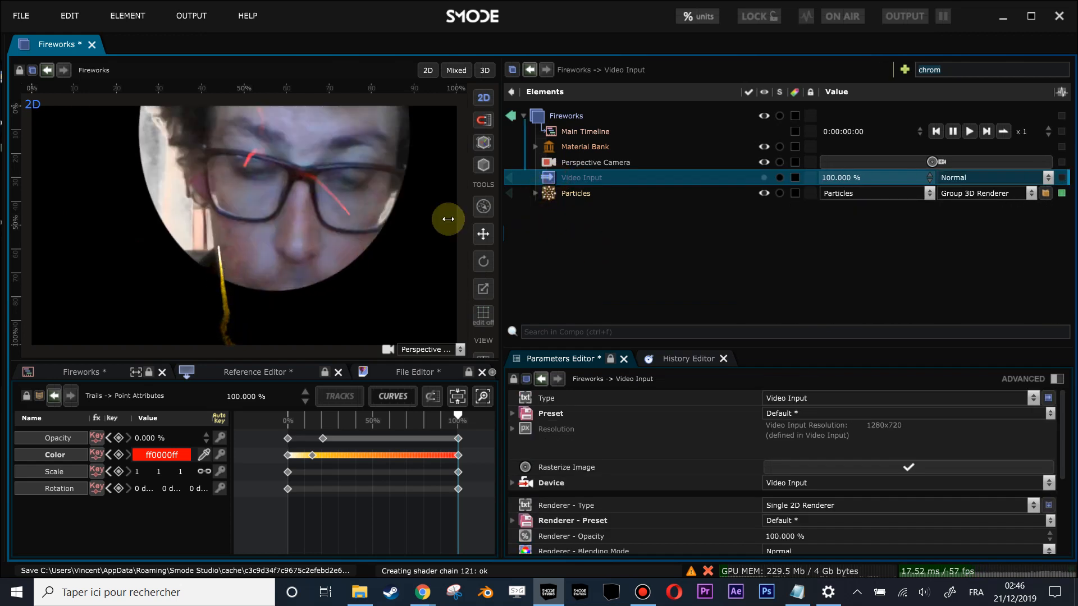
# Add a Gaussian Blur modifier to the Fireworks composition and enlarge the parameters area to show its style settings
pyautogui.scroll(-1, 381, 217)
pyautogui.rightClick(565, 233)
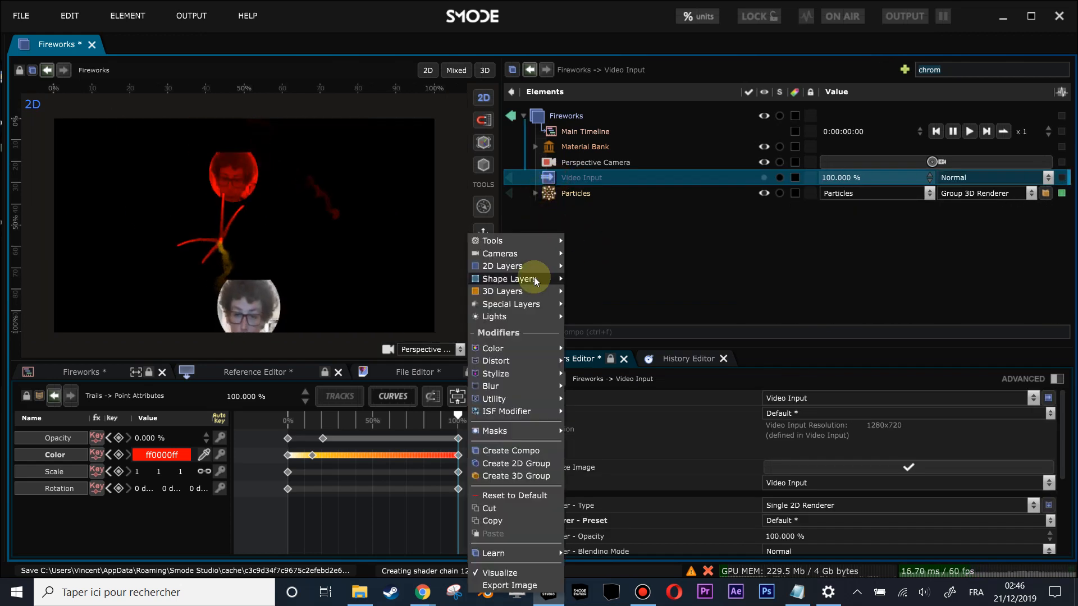
pyautogui.moveTo(508, 386)
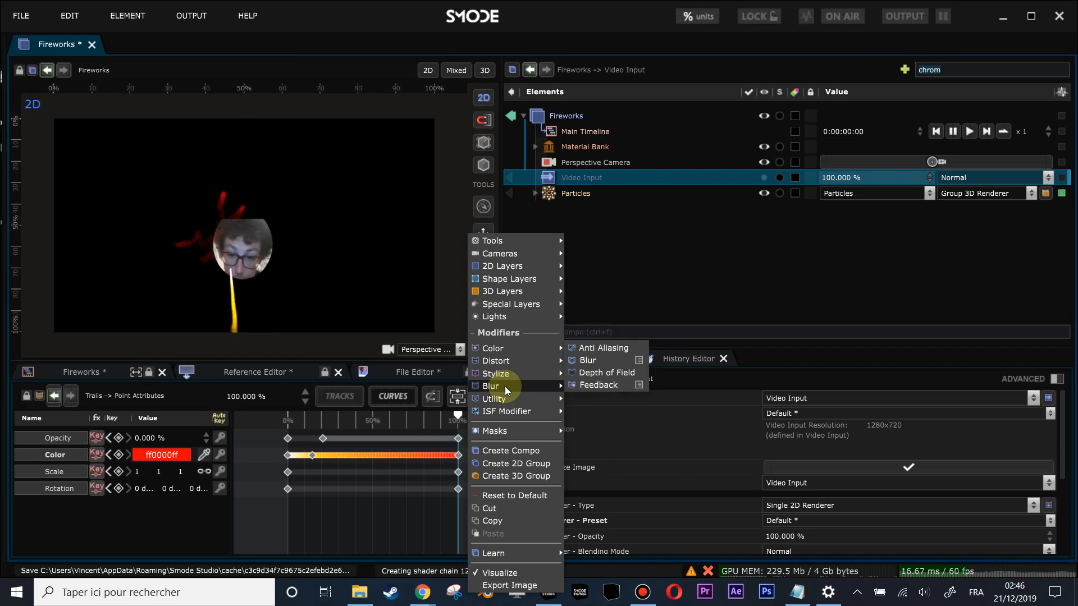
pyautogui.click(587, 361)
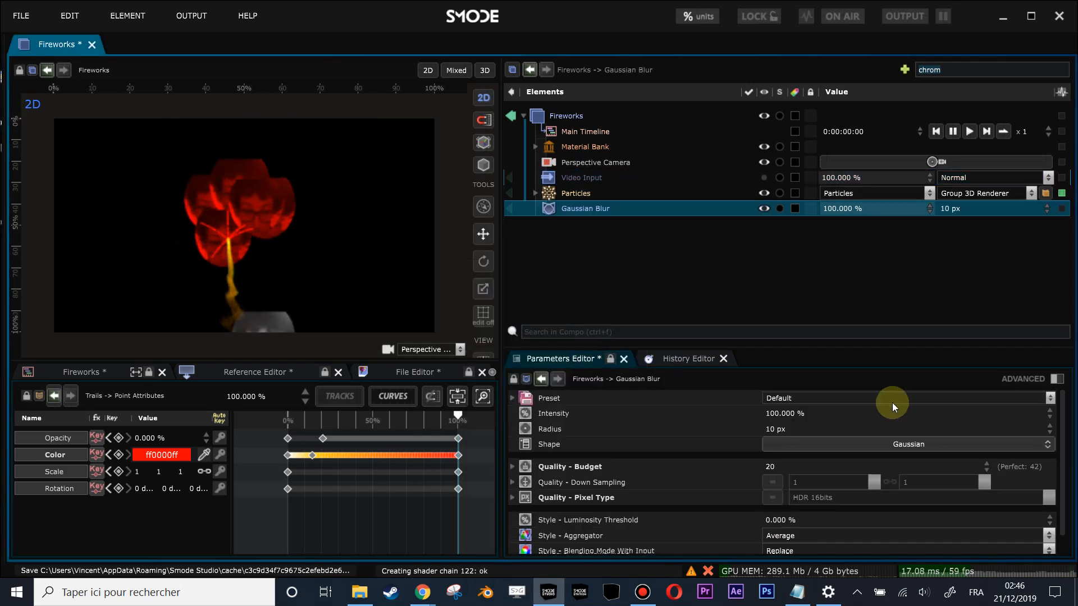
pyautogui.moveTo(877, 348); pyautogui.dragTo(876, 272)
# Set the Gaussian Blur's blending mode with input to Linear Dodge (Add)
pyautogui.click(798, 476)
pyautogui.click(798, 476)
pyautogui.click(798, 476)
pyautogui.click(797, 477)
pyautogui.click(797, 477)
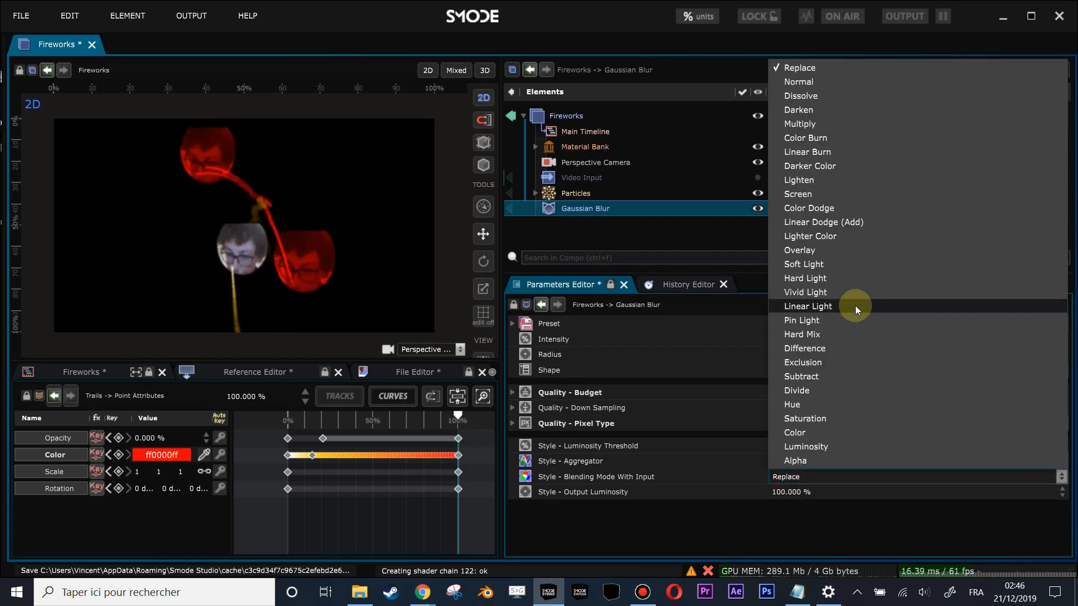
pyautogui.click(841, 223)
# Raise the Gaussian Blur's radius to 45.9 px and its output luminosity to 2908.8 %, keeping Linear Dodge (Add) blending
pyautogui.moveTo(790, 495); pyautogui.dragTo(767, 479)
pyautogui.moveTo(783, 358); pyautogui.dragTo(783, 331)
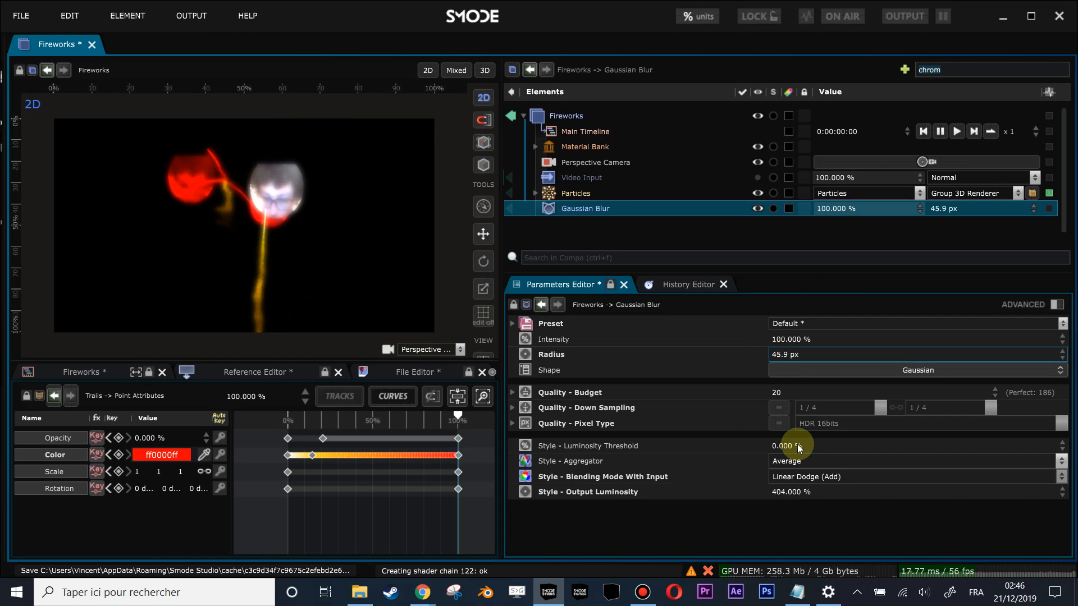
pyautogui.moveTo(789, 493)
pyautogui.mouseDown()
pyautogui.moveTo(789, 472)
pyautogui.moveTo(773, 487)
pyautogui.mouseUp()
pyautogui.click(788, 466)
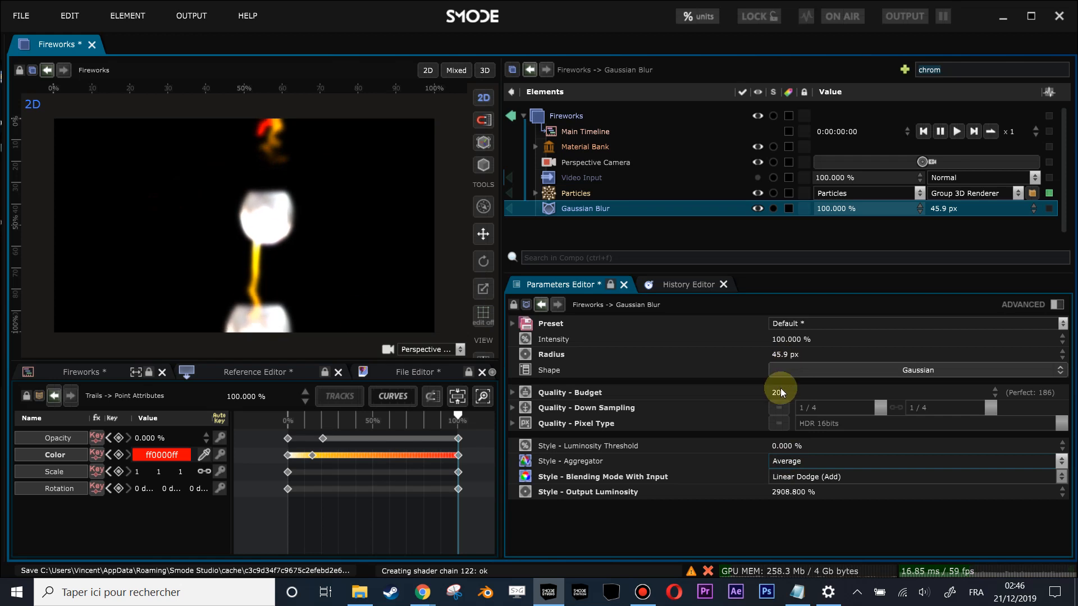
pyautogui.click(807, 481)
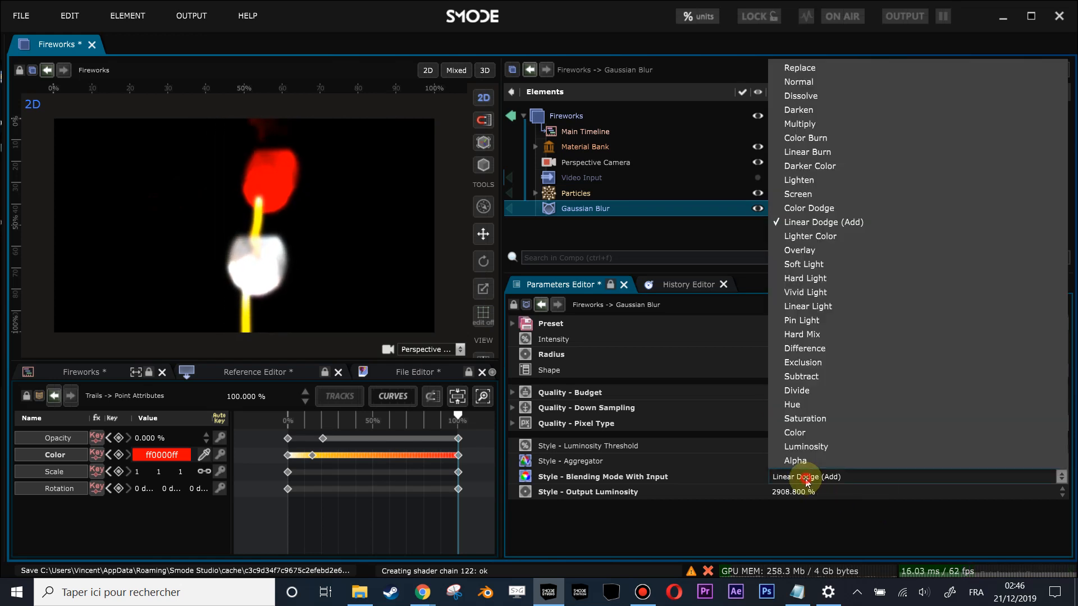
pyautogui.click(830, 221)
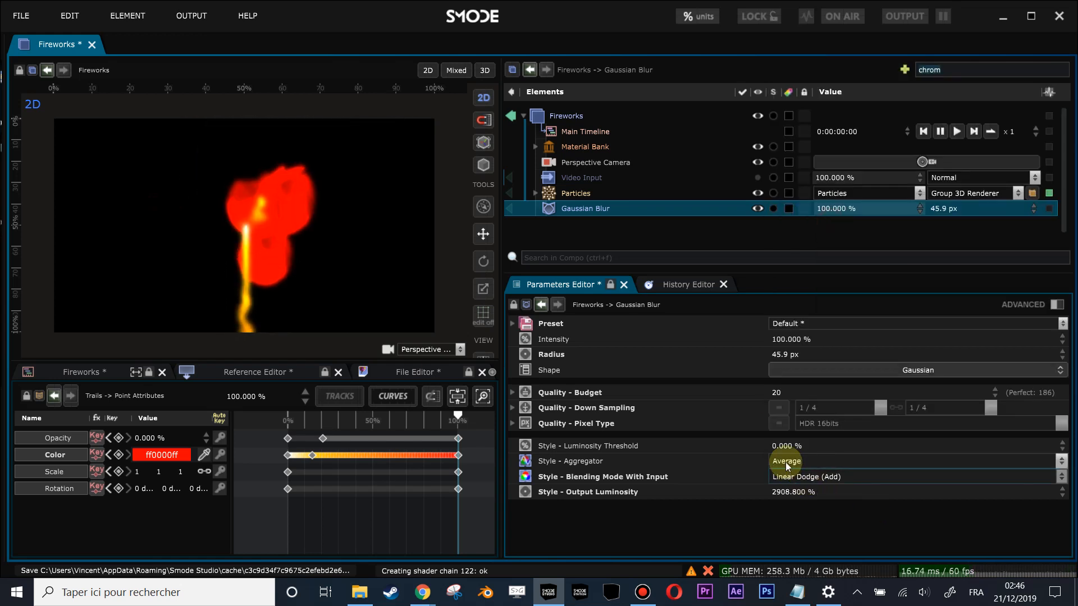
# Change the Gaussian Blur's style aggregator to Maximum after trying the neighbouring options
pyautogui.click(785, 463)
pyautogui.click(809, 541)
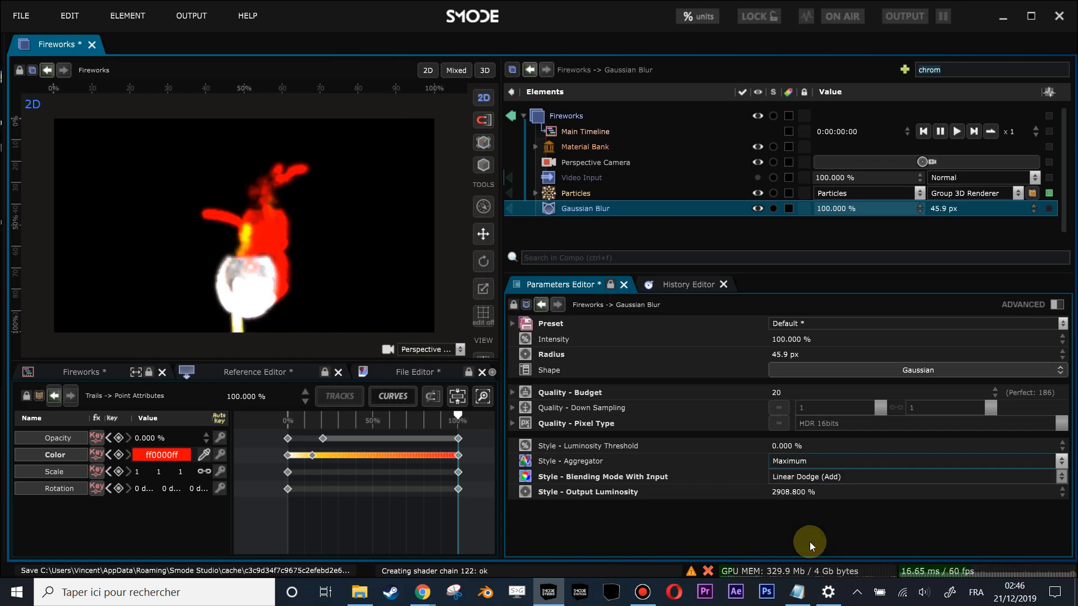
pyautogui.press('Up')
pyautogui.press('Down')
pyautogui.press('Down')
pyautogui.press('Up')
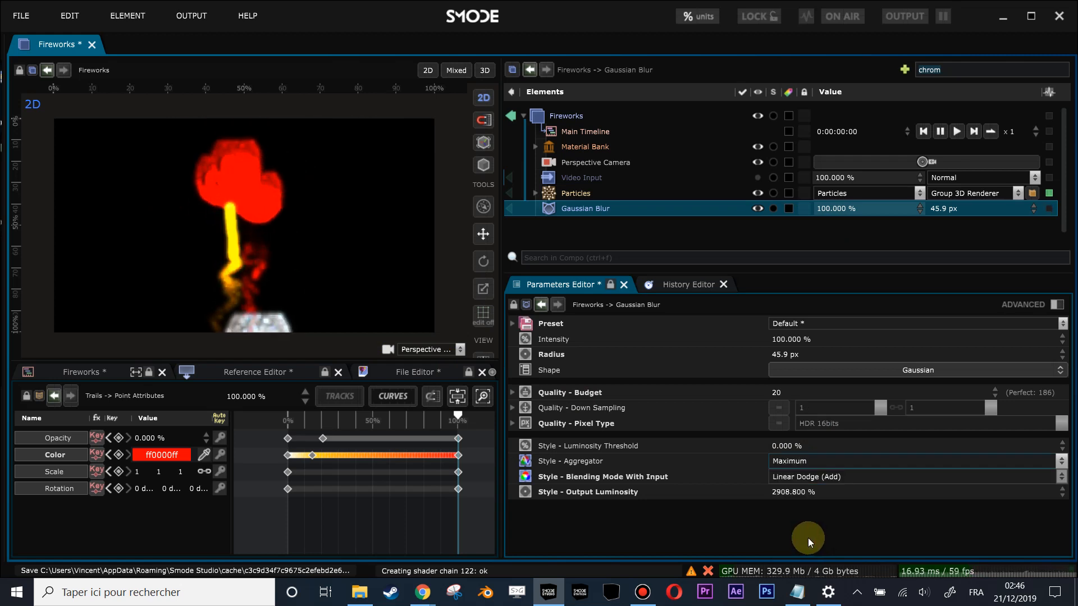
# Reduce the Gaussian Blur's radius to 0 px, disable the modifier, and expand the Particles element
pyautogui.moveTo(809, 354); pyautogui.dragTo(810, 381)
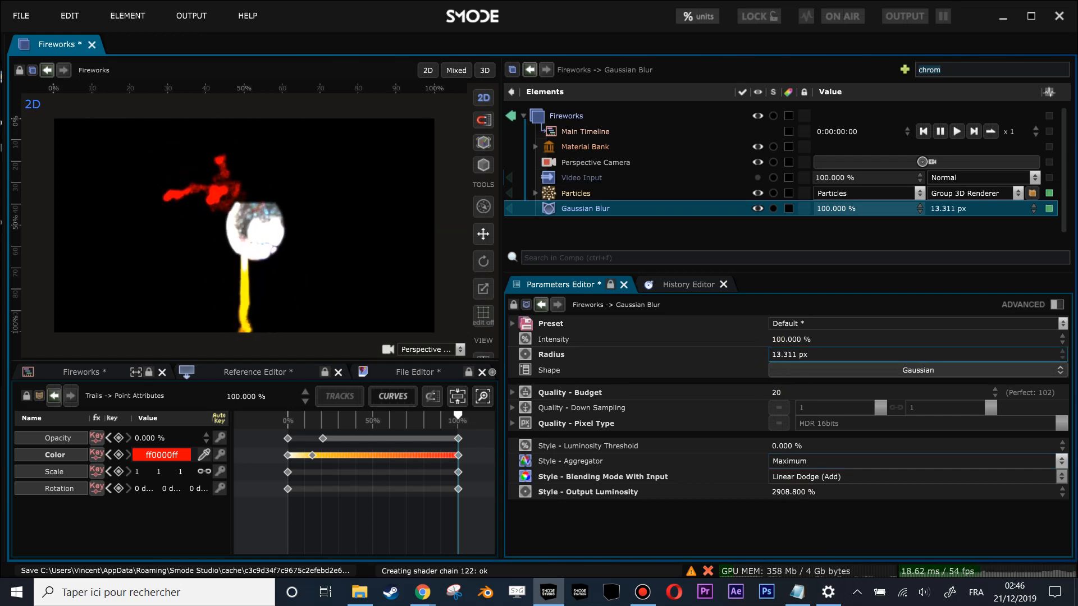
pyautogui.click(552, 212)
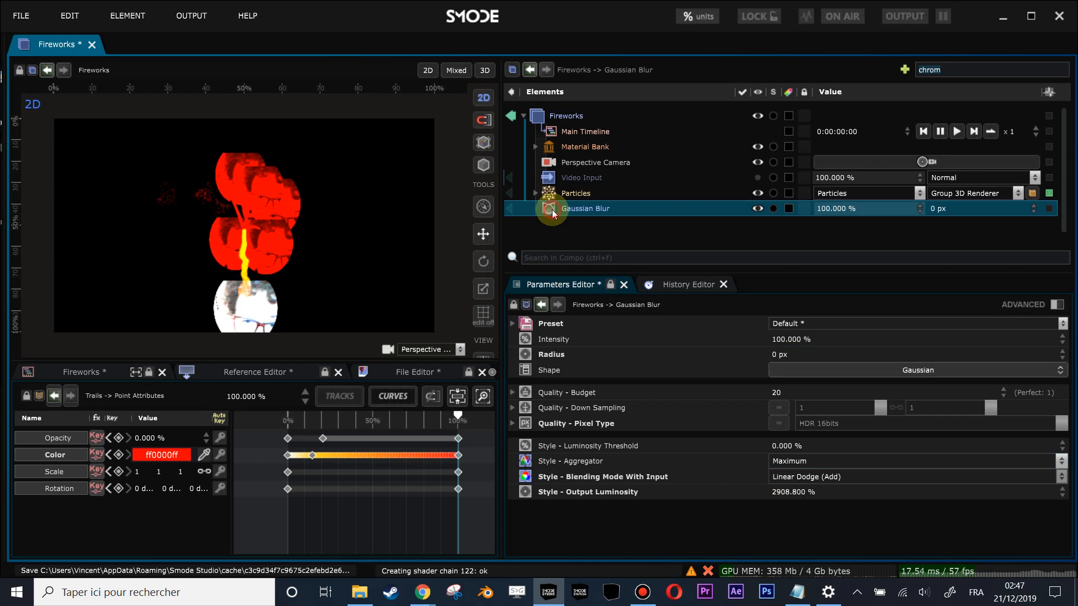
pyautogui.click(536, 193)
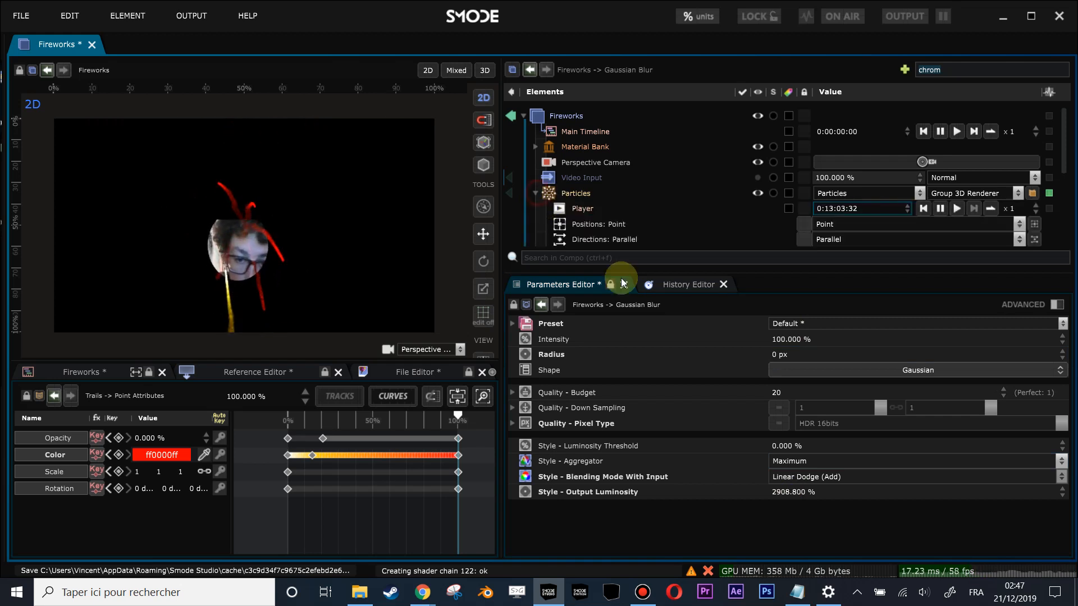
# Replace the live video in the particles' Head by disabling its Video Input and enabling the Star2.png texture
pyautogui.scroll(-5, 584, 185)
pyautogui.click(545, 162)
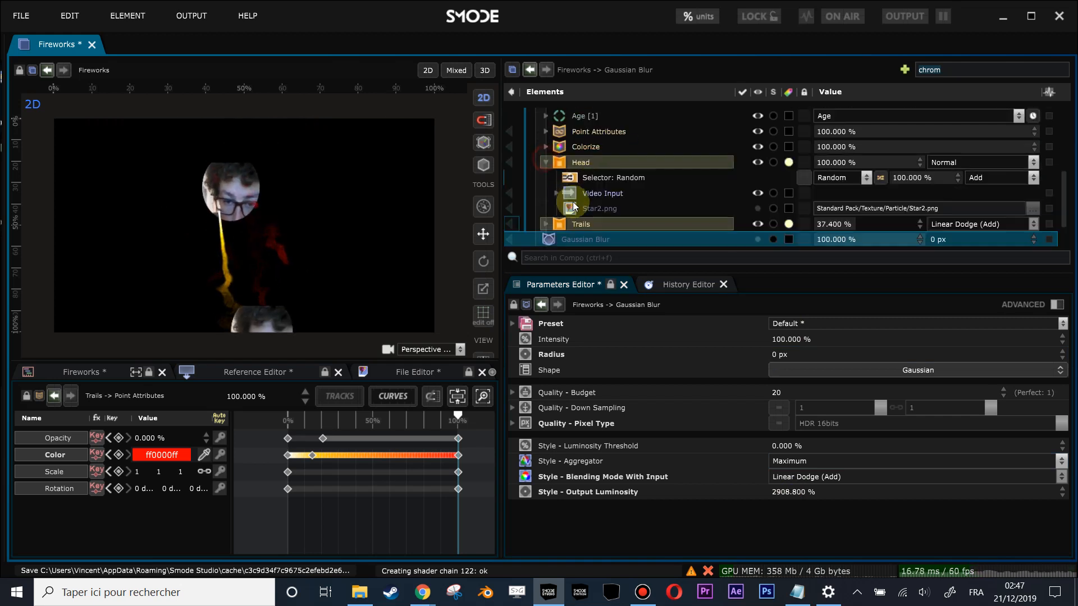
pyautogui.click(575, 208)
pyautogui.click(578, 195)
pyautogui.click(584, 208)
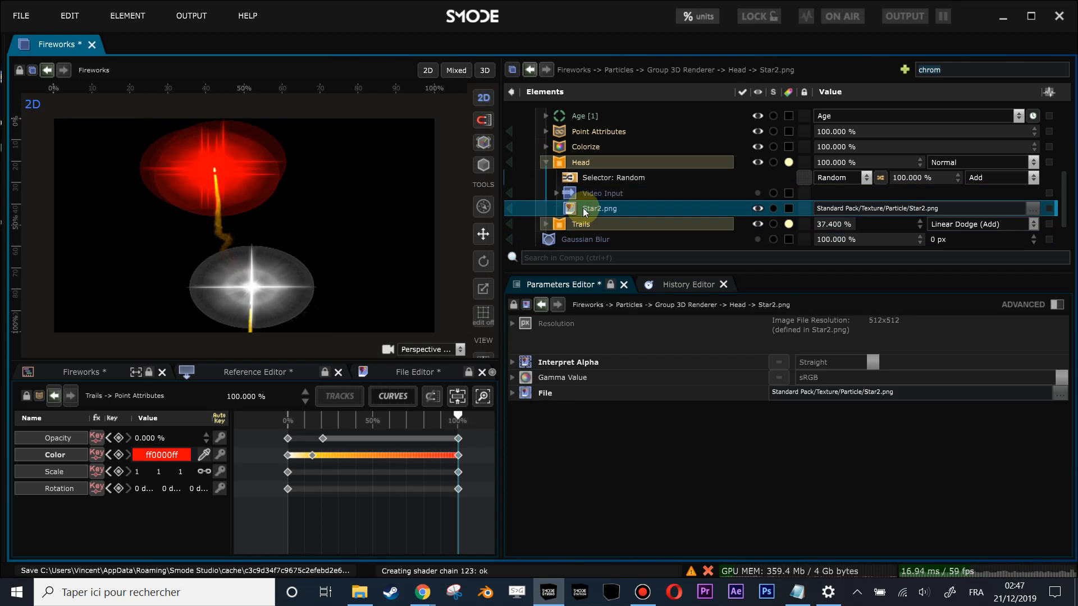
# Shrink the Head's object space size to about 0.84 m by 0.91 m, linking both dimensions for the final reduction
pyautogui.click(580, 162)
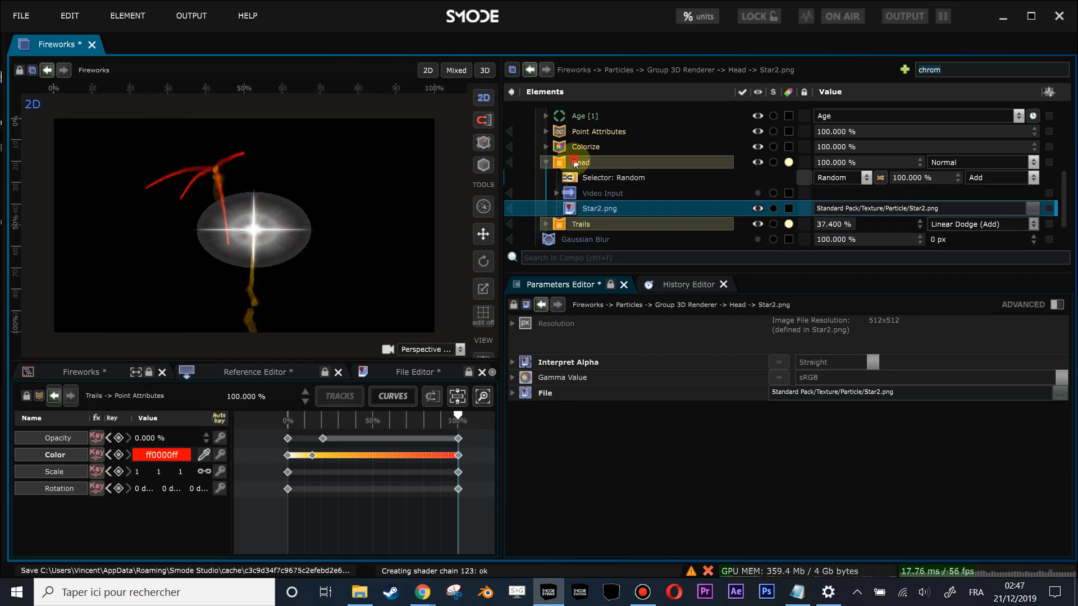
pyautogui.moveTo(794, 423); pyautogui.dragTo(794, 477)
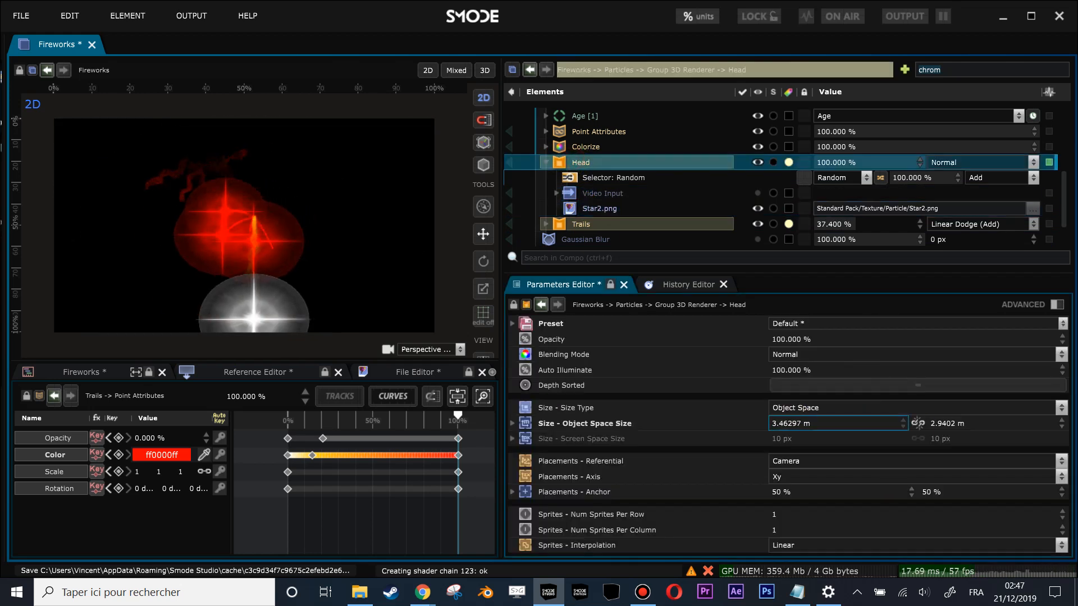
pyautogui.moveTo(794, 423); pyautogui.dragTo(801, 430)
pyautogui.click(918, 423)
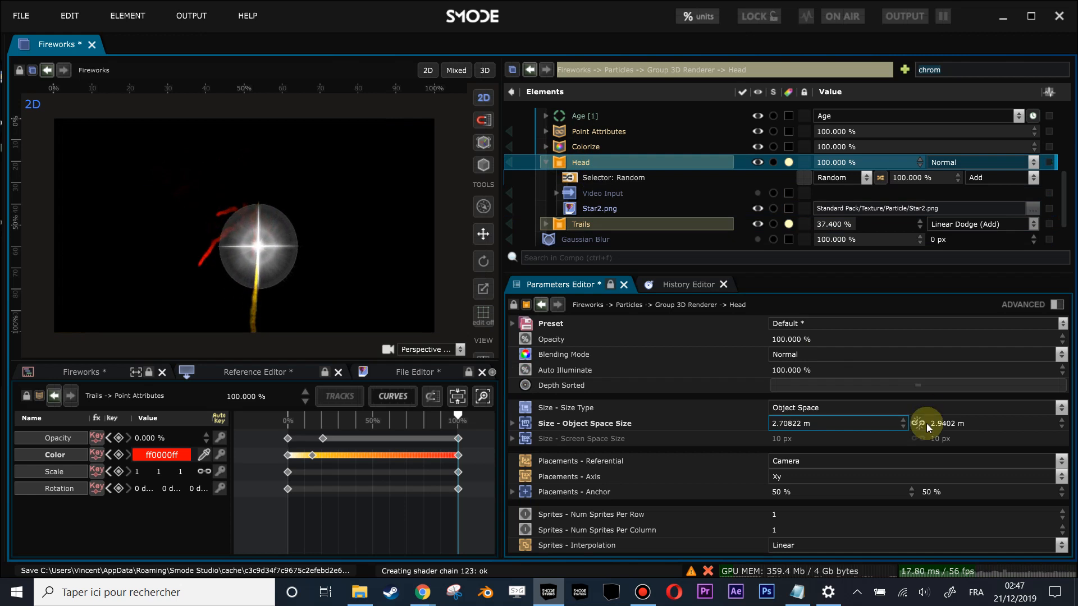
pyautogui.moveTo(946, 423); pyautogui.dragTo(946, 435)
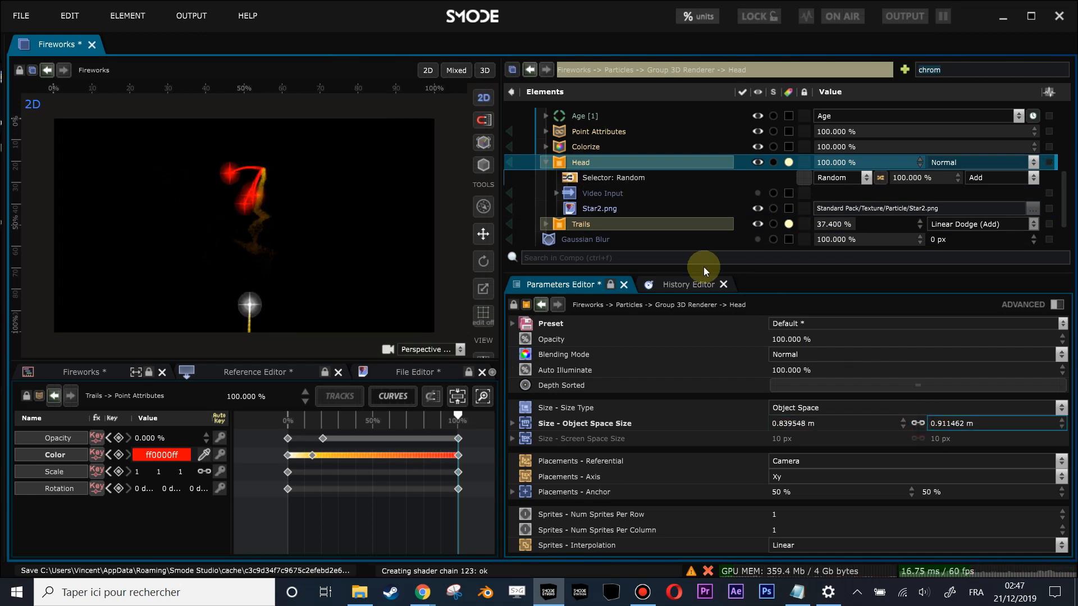
# Collapse the Head and Particles elements and enable the Video Input at the top level of the Fireworks composition
pyautogui.click(546, 163)
pyautogui.scroll(3, 544, 146)
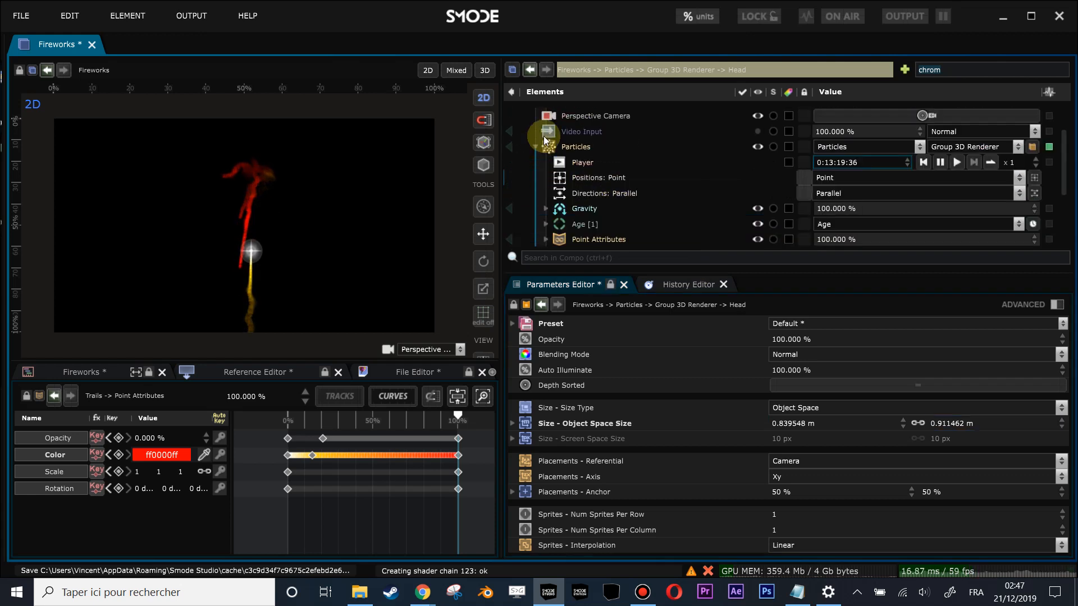
pyautogui.click(534, 148)
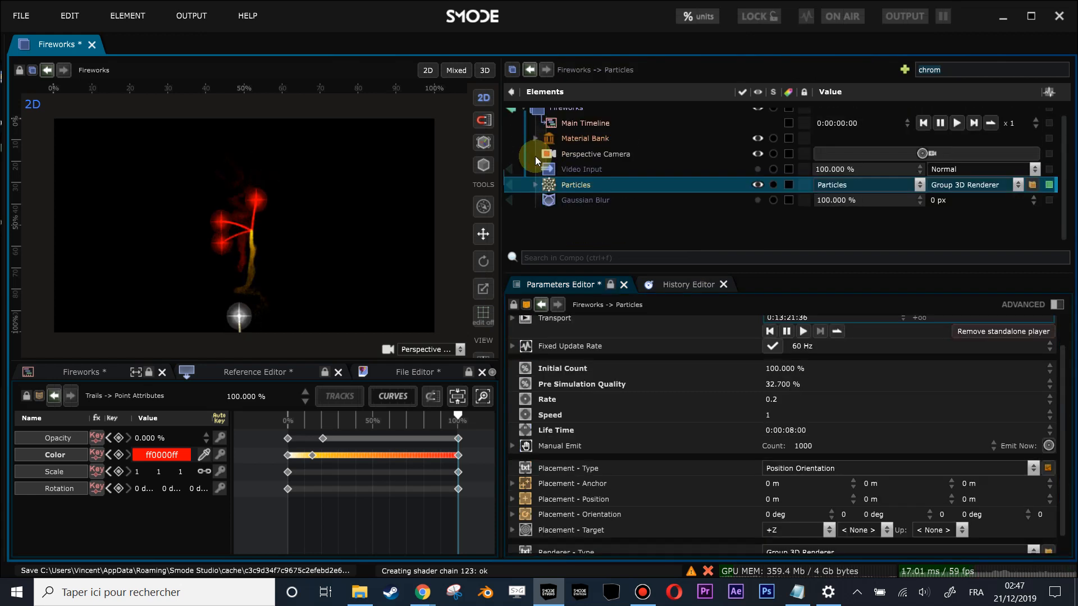
pyautogui.click(597, 168)
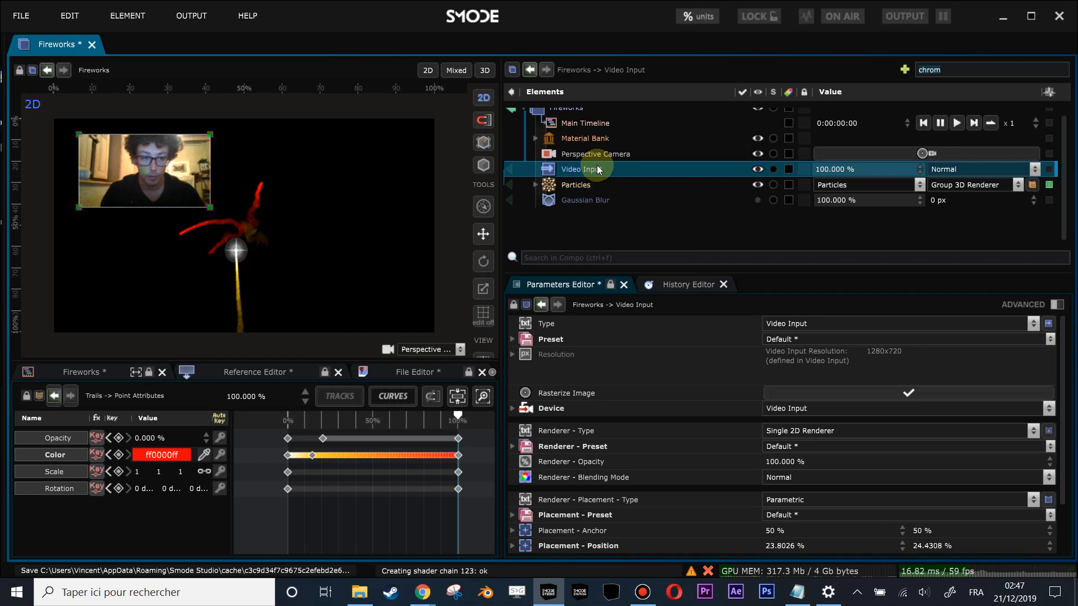